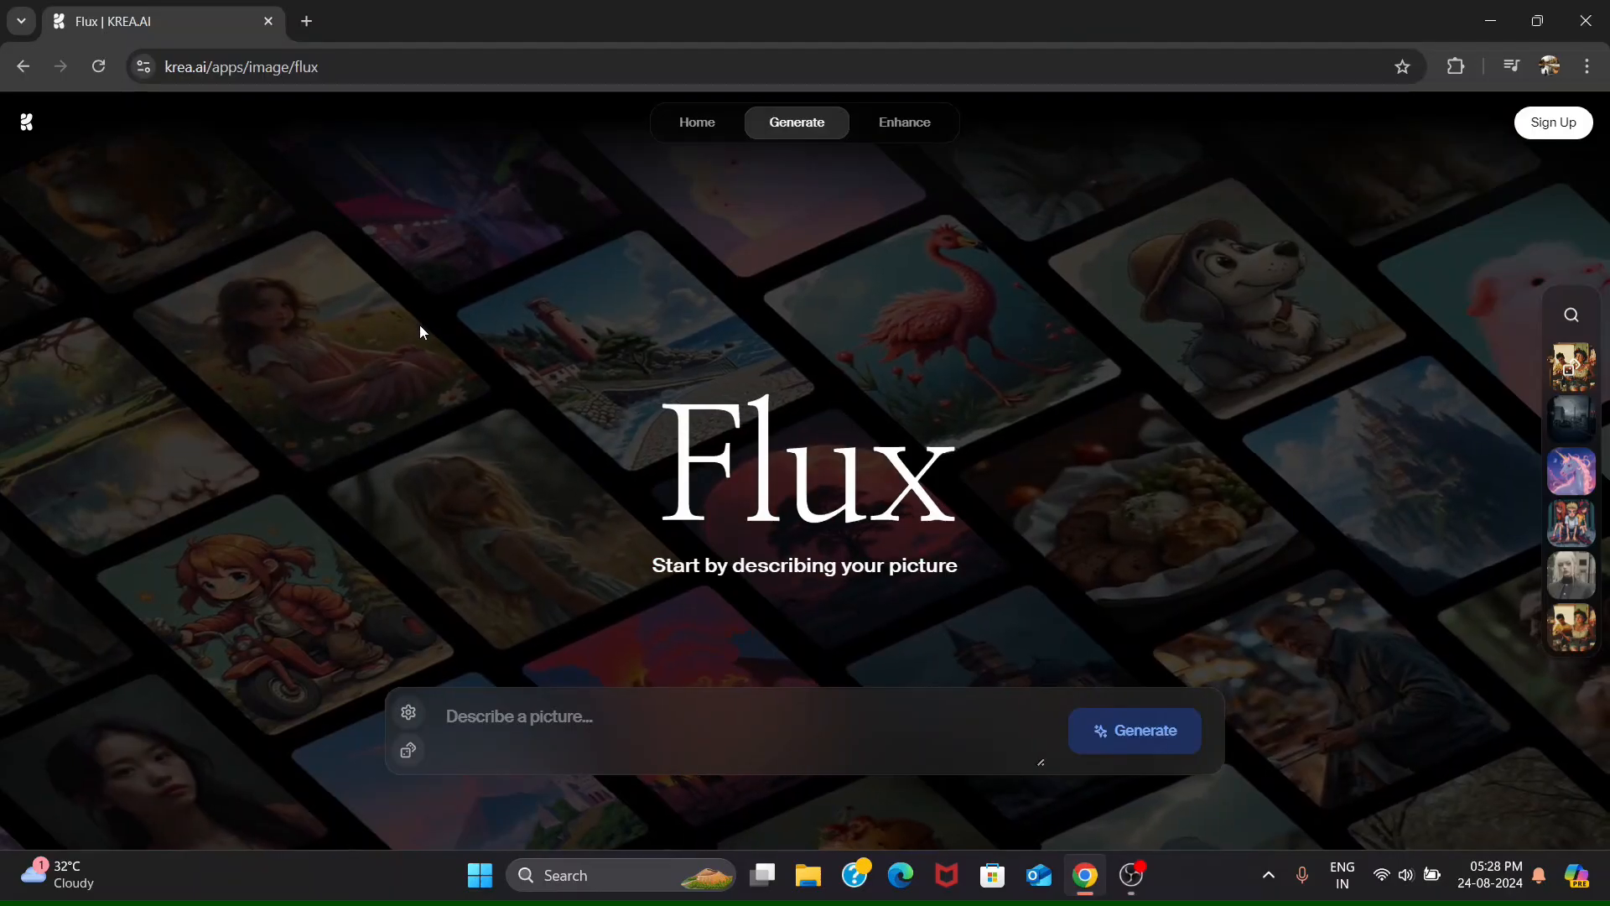
- Visit the Krea home page, the Realtime generator and the Flux image generator, and dismiss the sign-up prompt
{"action": "left_click", "coordinate": [405, 70]}
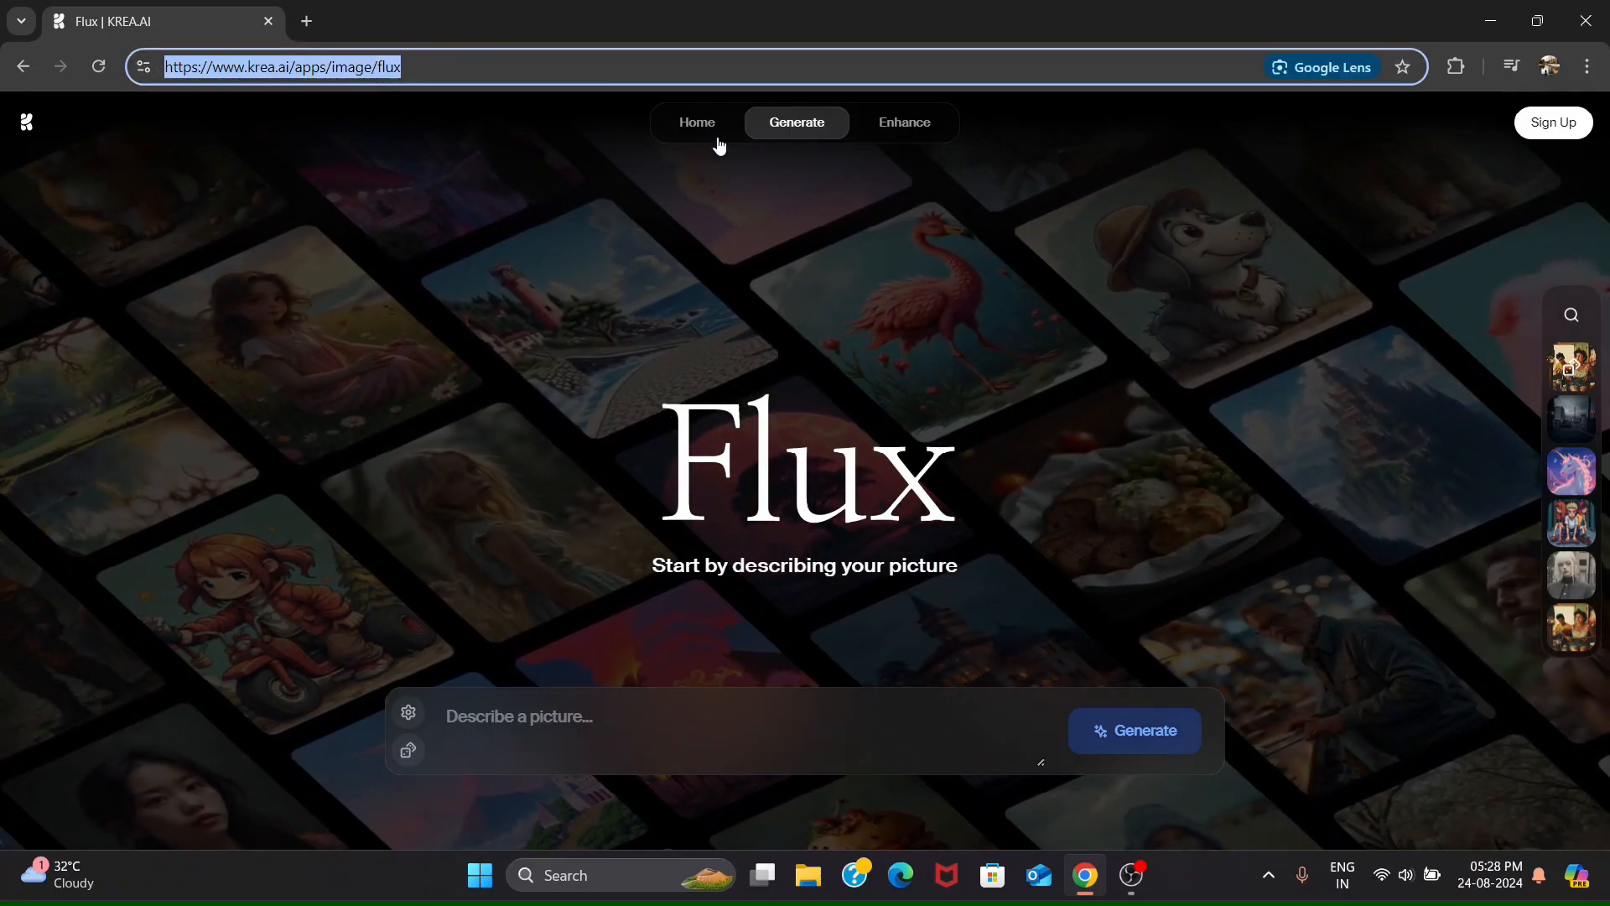
{"action": "left_click", "coordinate": [689, 131]}
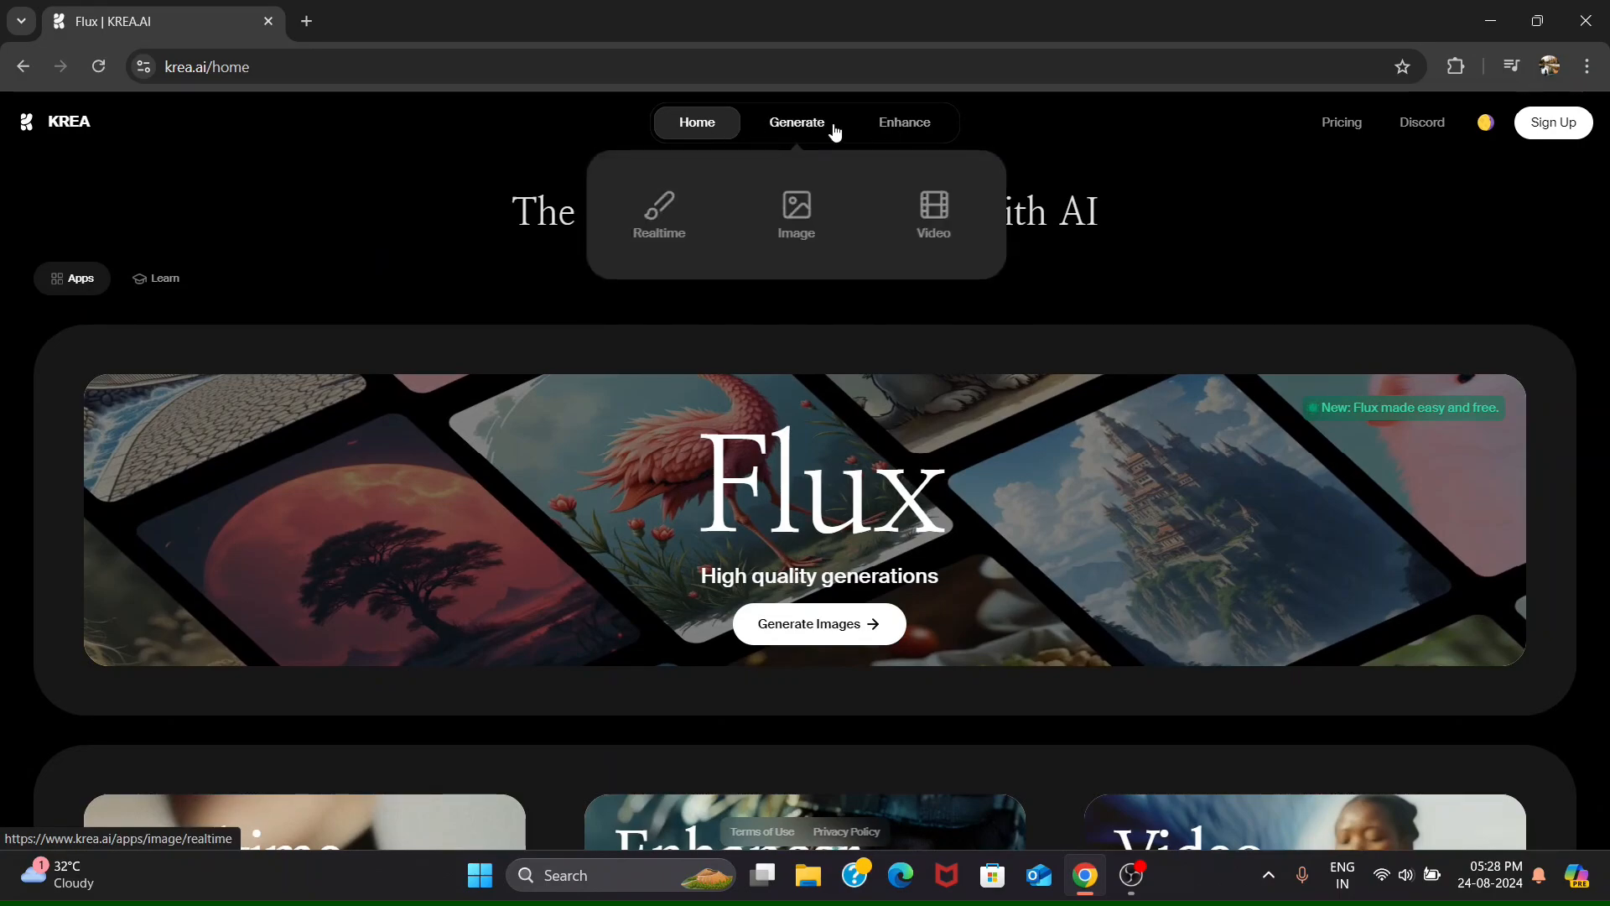
{"action": "left_click", "coordinate": [835, 132]}
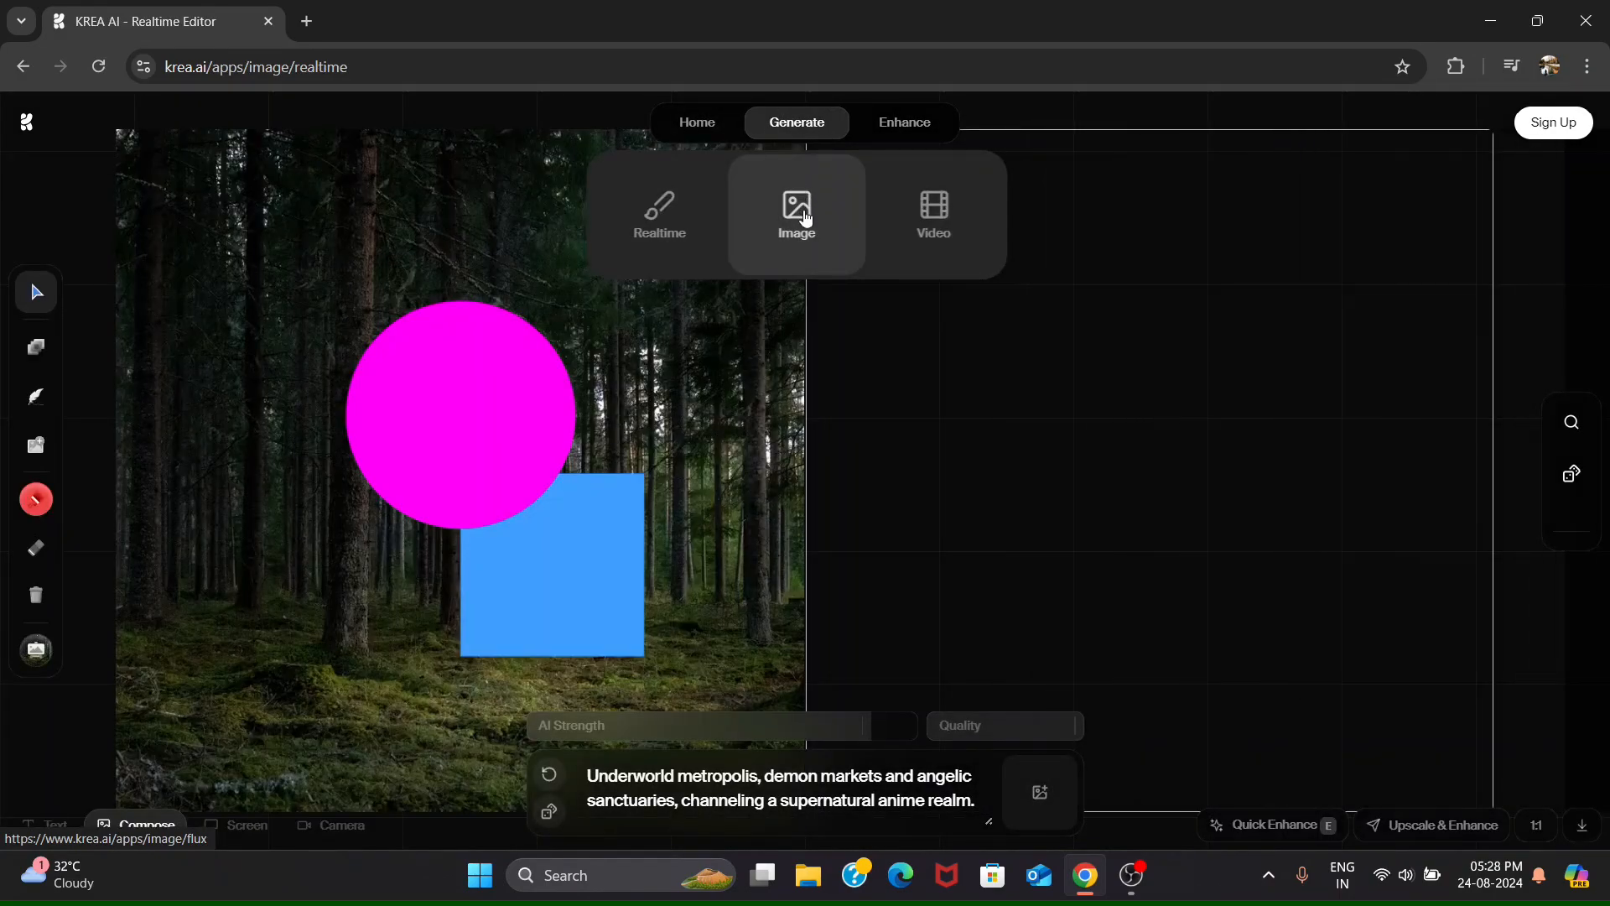
{"action": "left_click", "coordinate": [803, 225]}
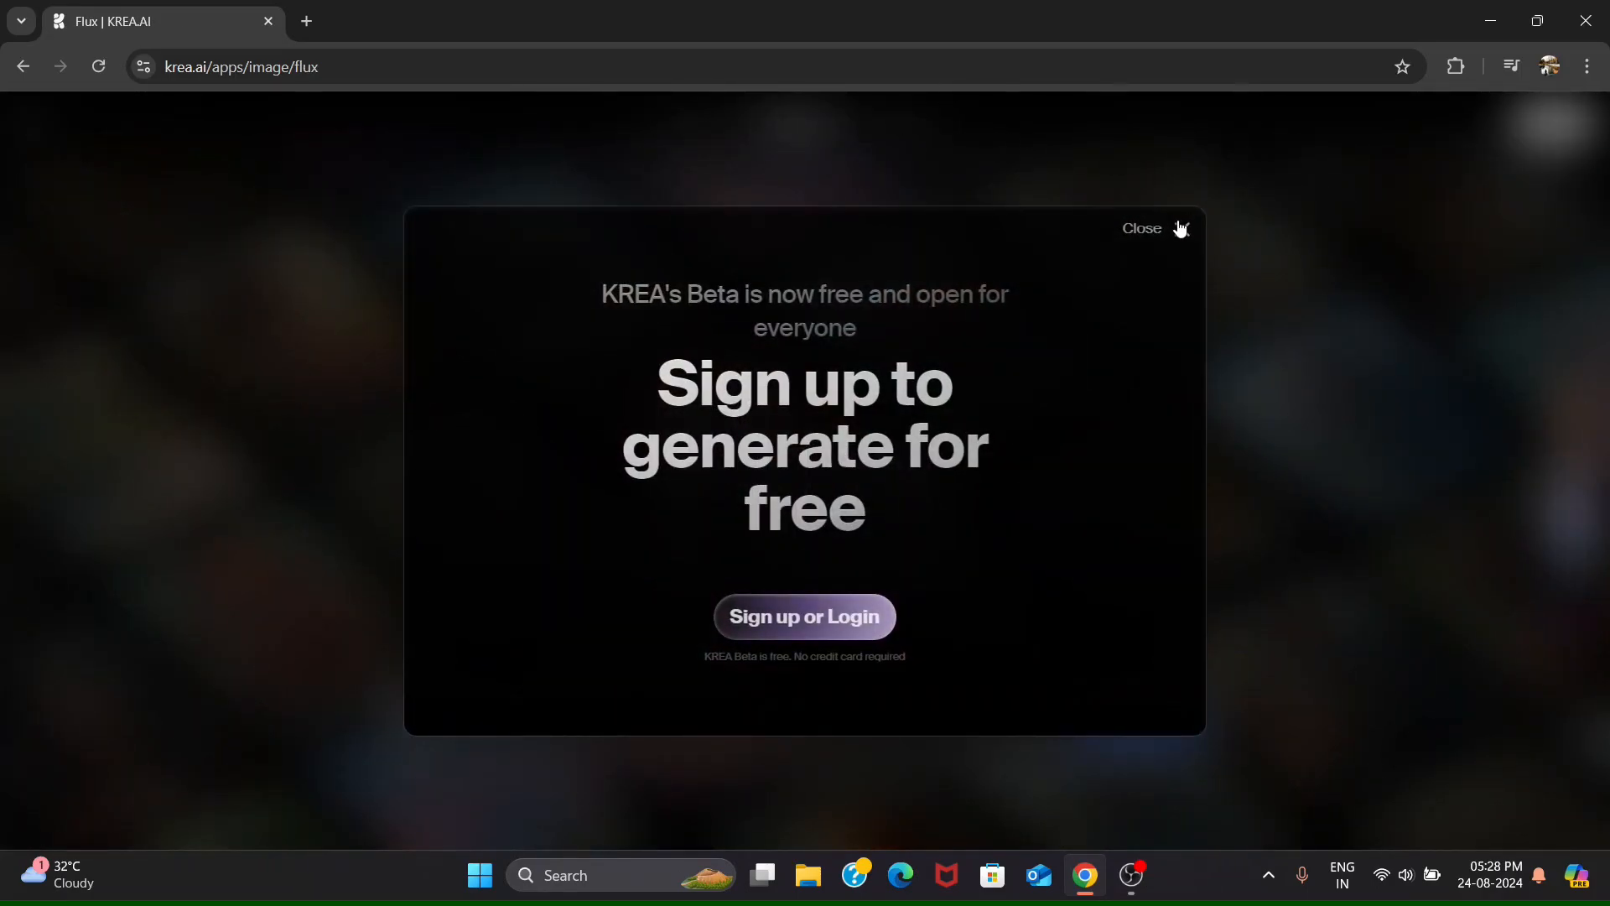
{"action": "left_click", "coordinate": [1181, 228]}
- Open the Realtime generator and replace the prompt with "A cat is riding a motorcycle through the mountains, with thieves in hot pursuit."
{"action": "mouse_move", "coordinate": [803, 127]}
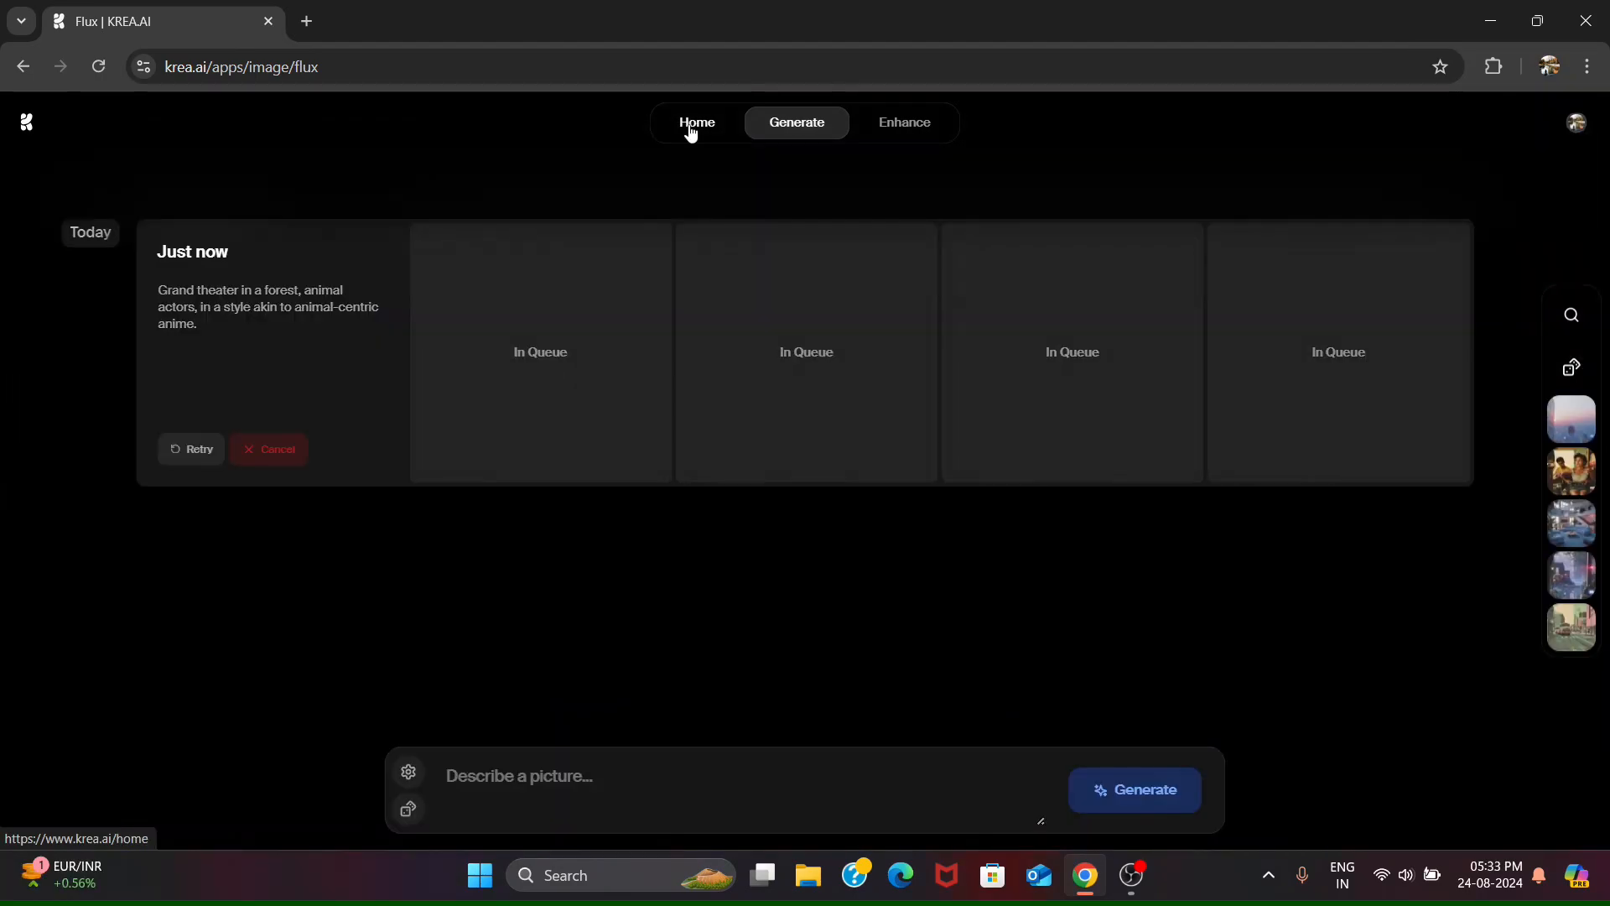
{"action": "left_click", "coordinate": [679, 209]}
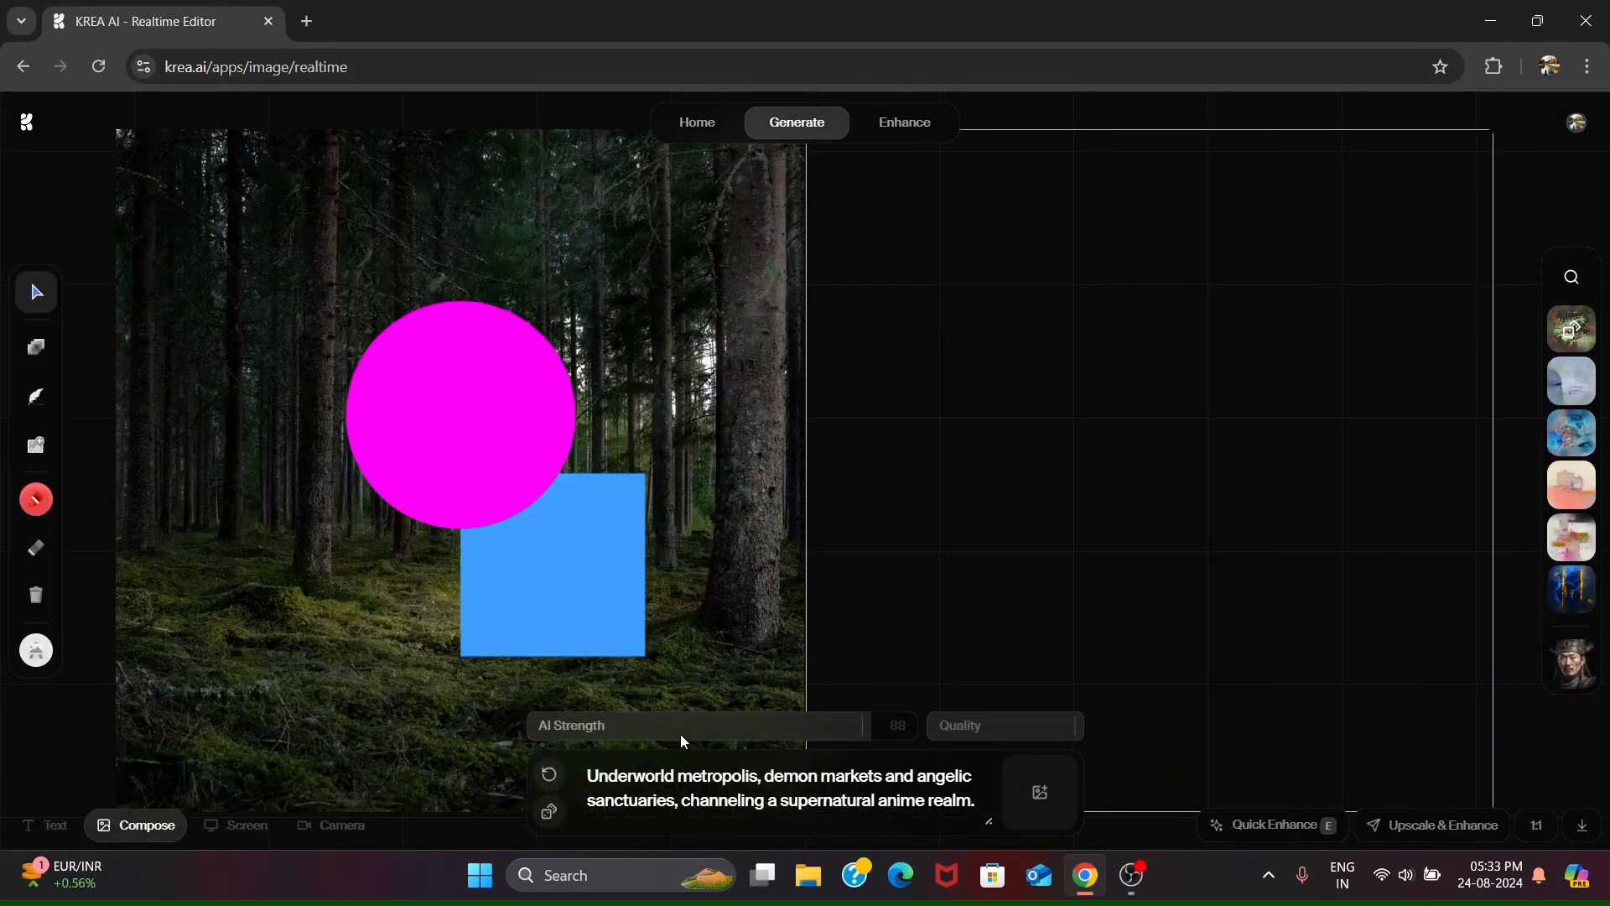
{"action": "double_click", "coordinate": [690, 778]}
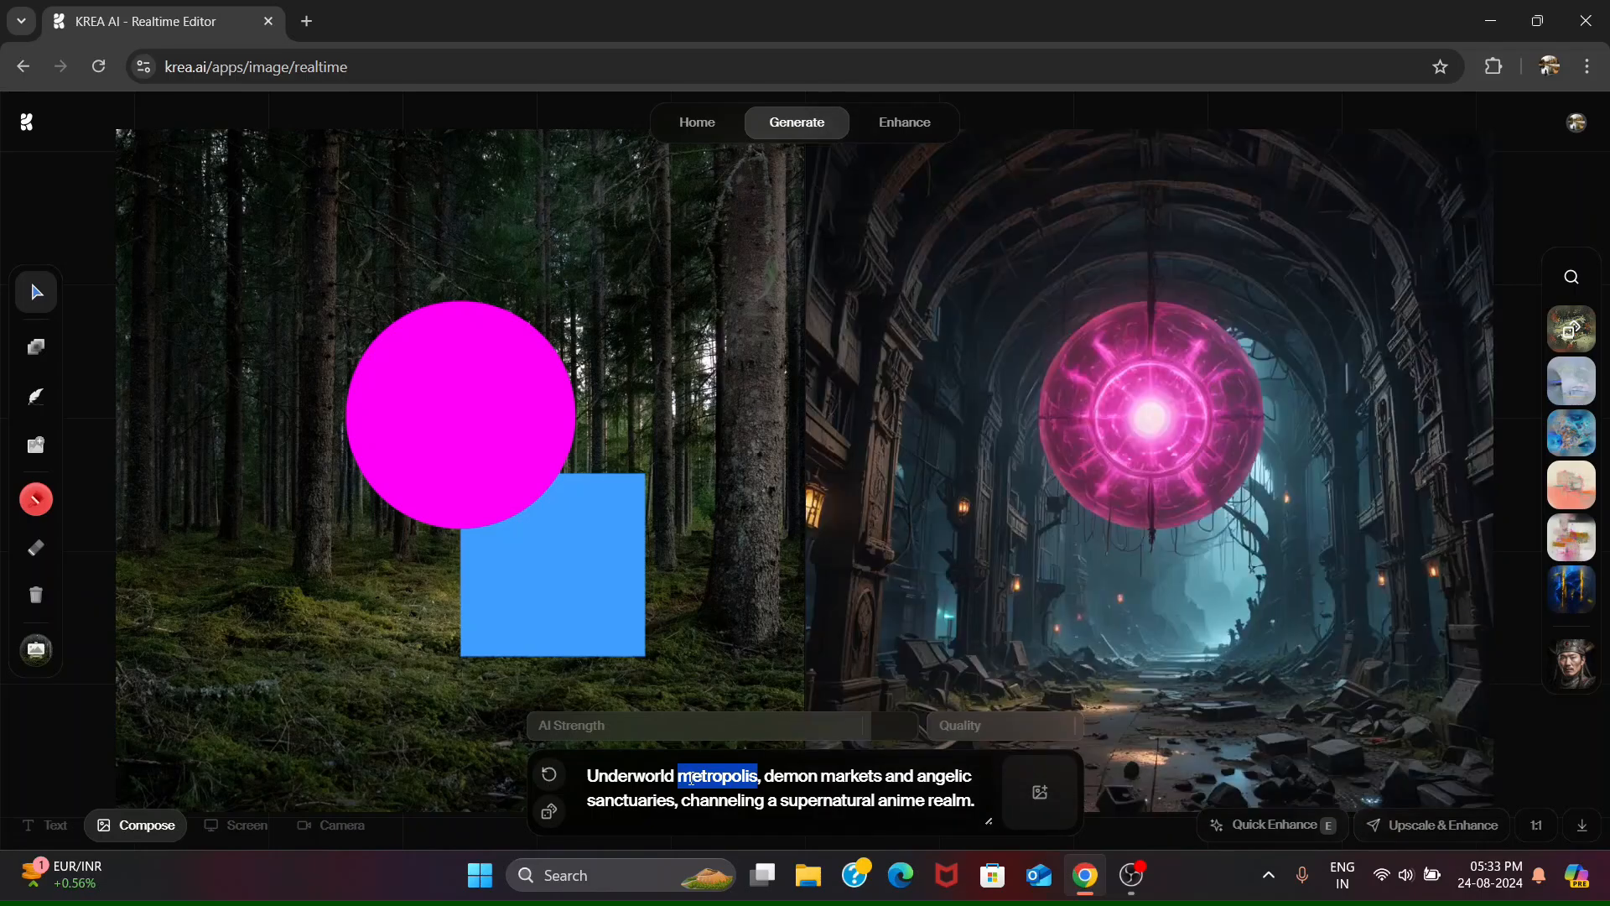
{"action": "triple_click", "coordinate": [690, 778]}
{"action": "key", "text": "BackSpace"}
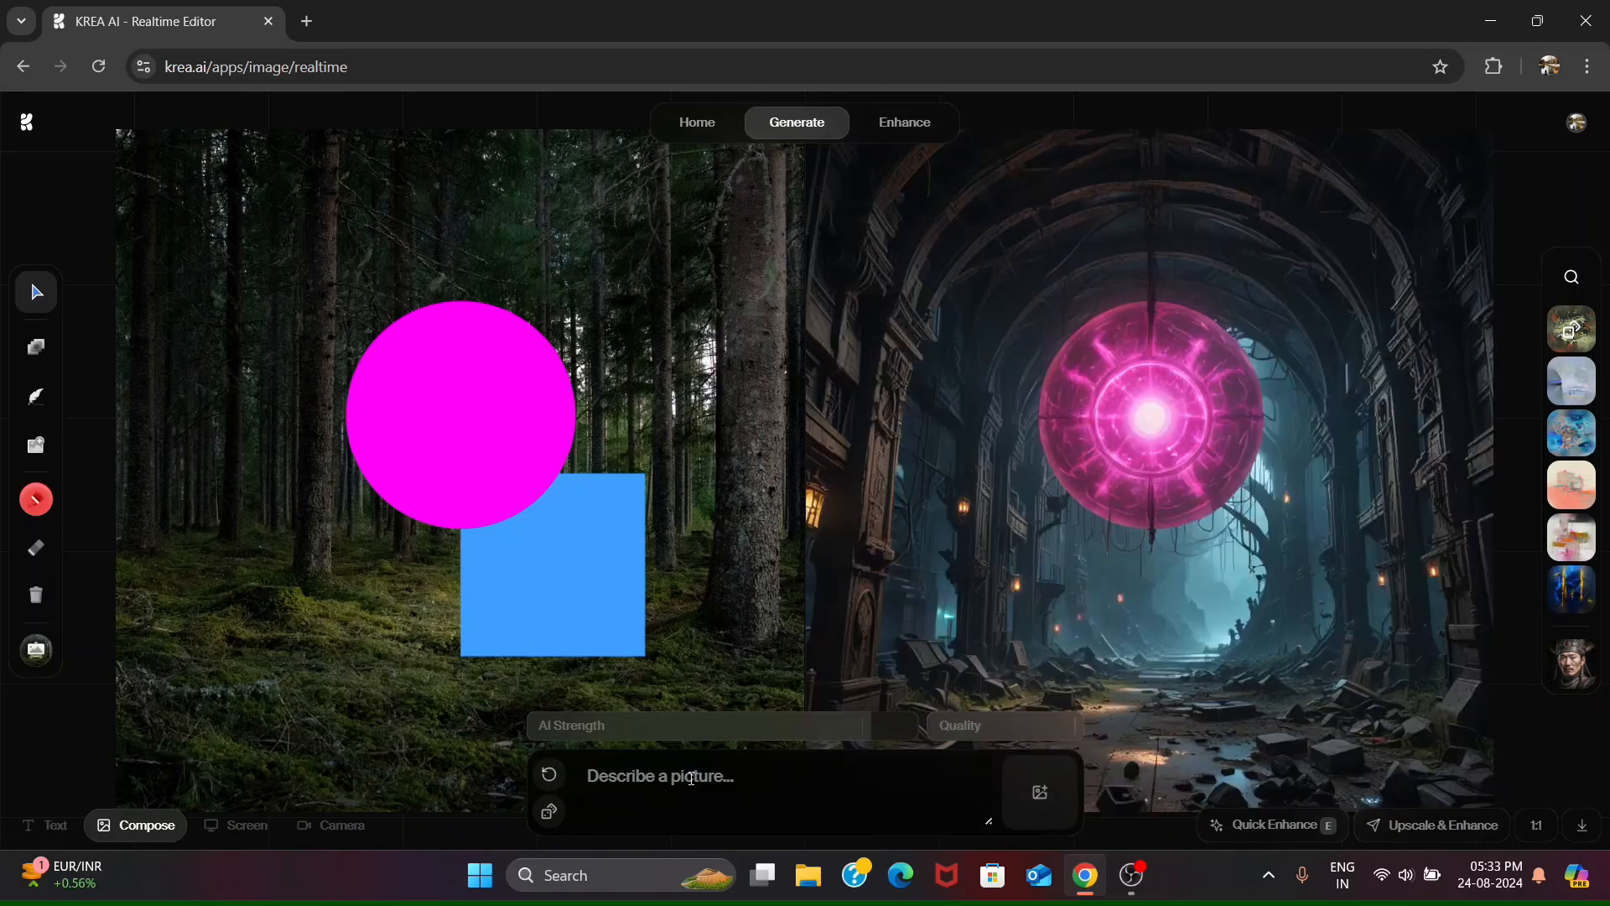
{"action": "type", "text": "battle the thieves, bravely fighting side by side against their pursuers."}
{"action": "triple_click", "coordinate": [691, 777]}
{"action": "key", "text": "BackSpace"}
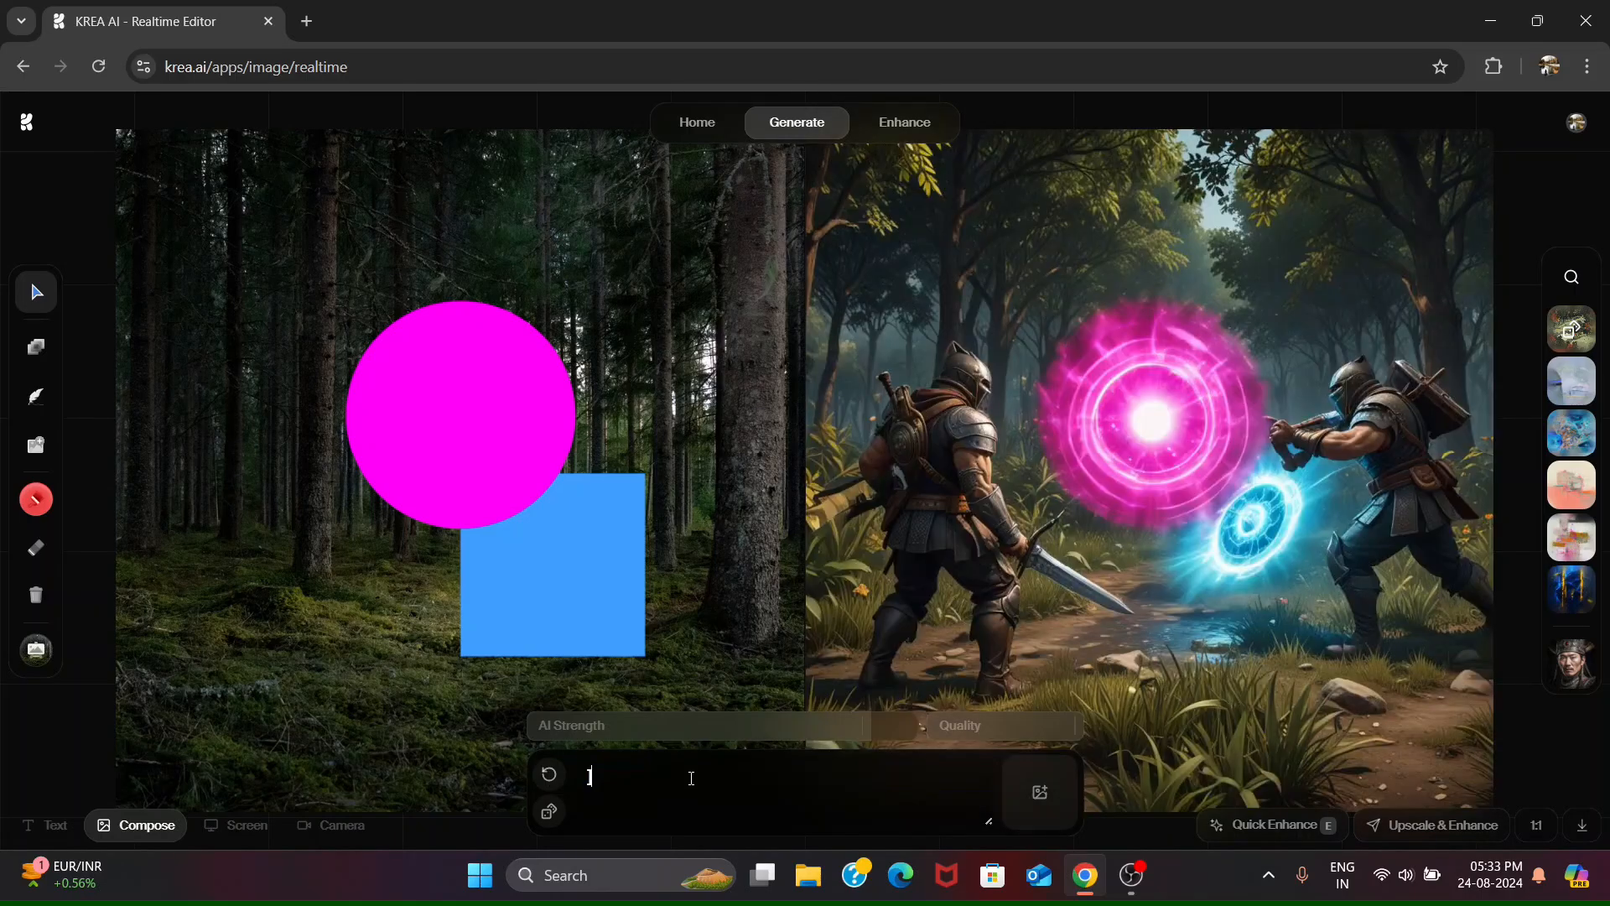
{"action": "key", "text": "ctrl+v"}
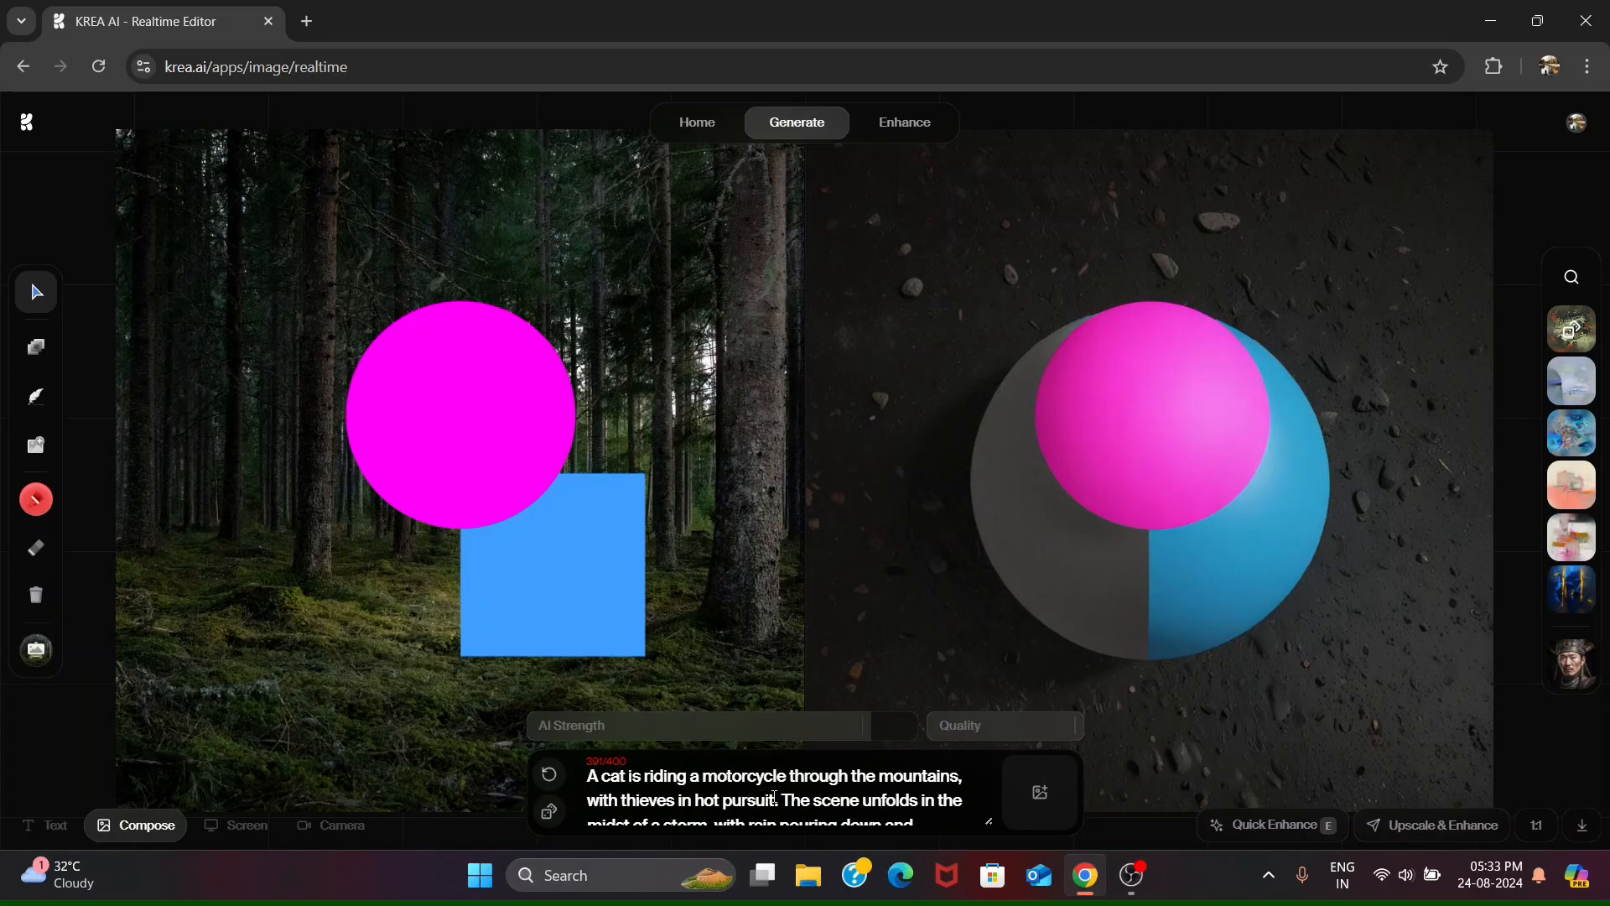
{"action": "left_click_drag", "start_coordinate": [786, 801], "coordinate": [865, 812]}
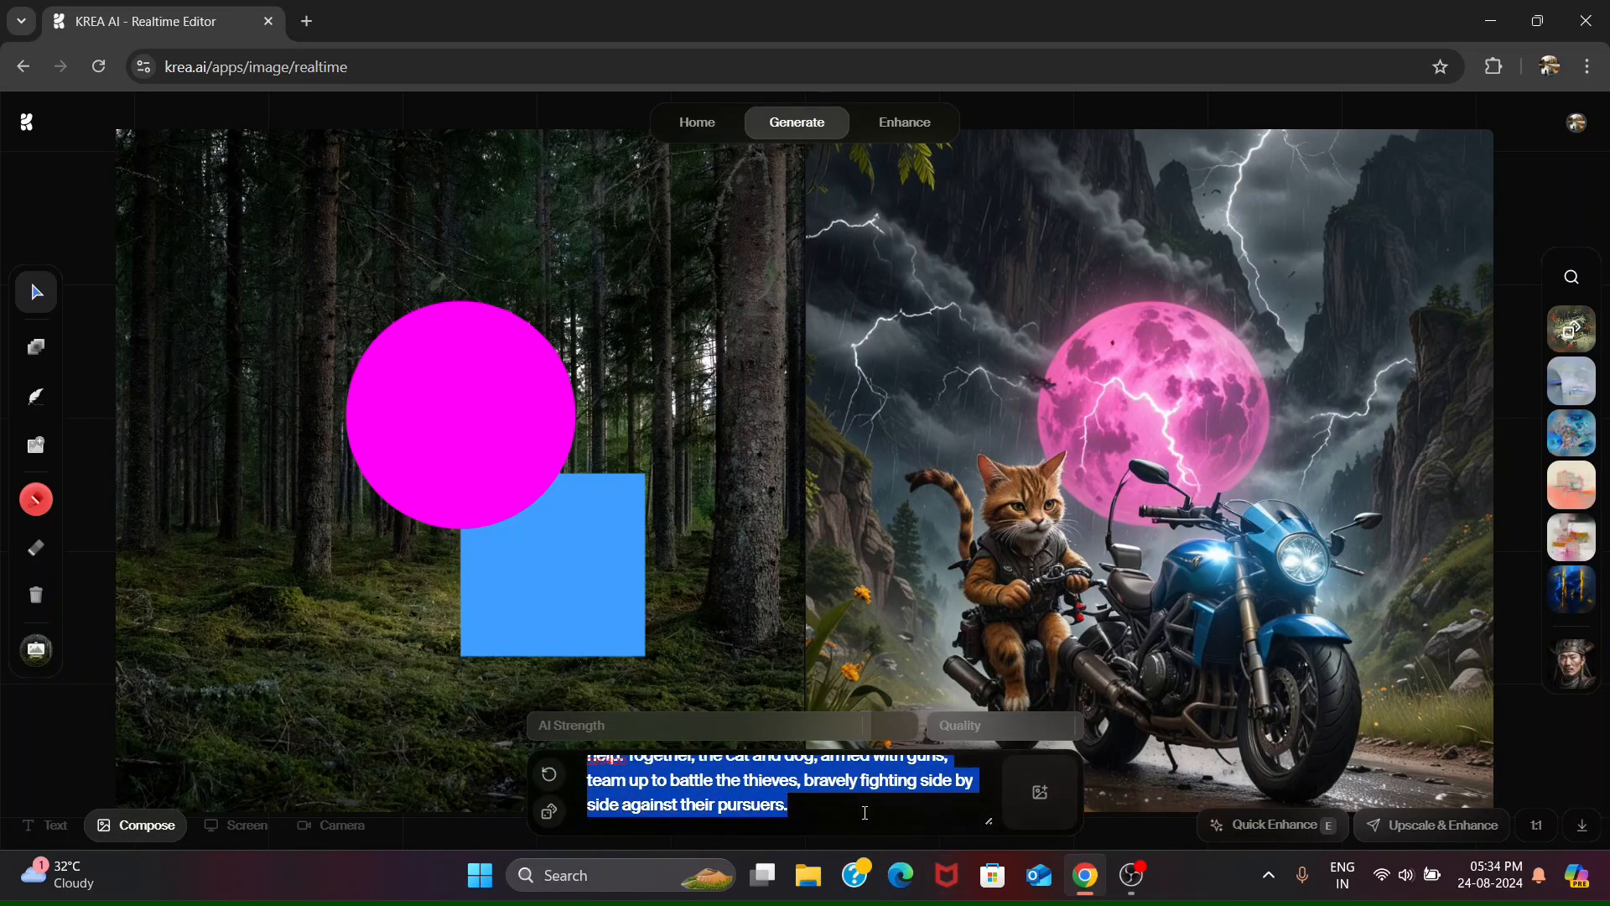
{"action": "key", "text": "BackSpace"}
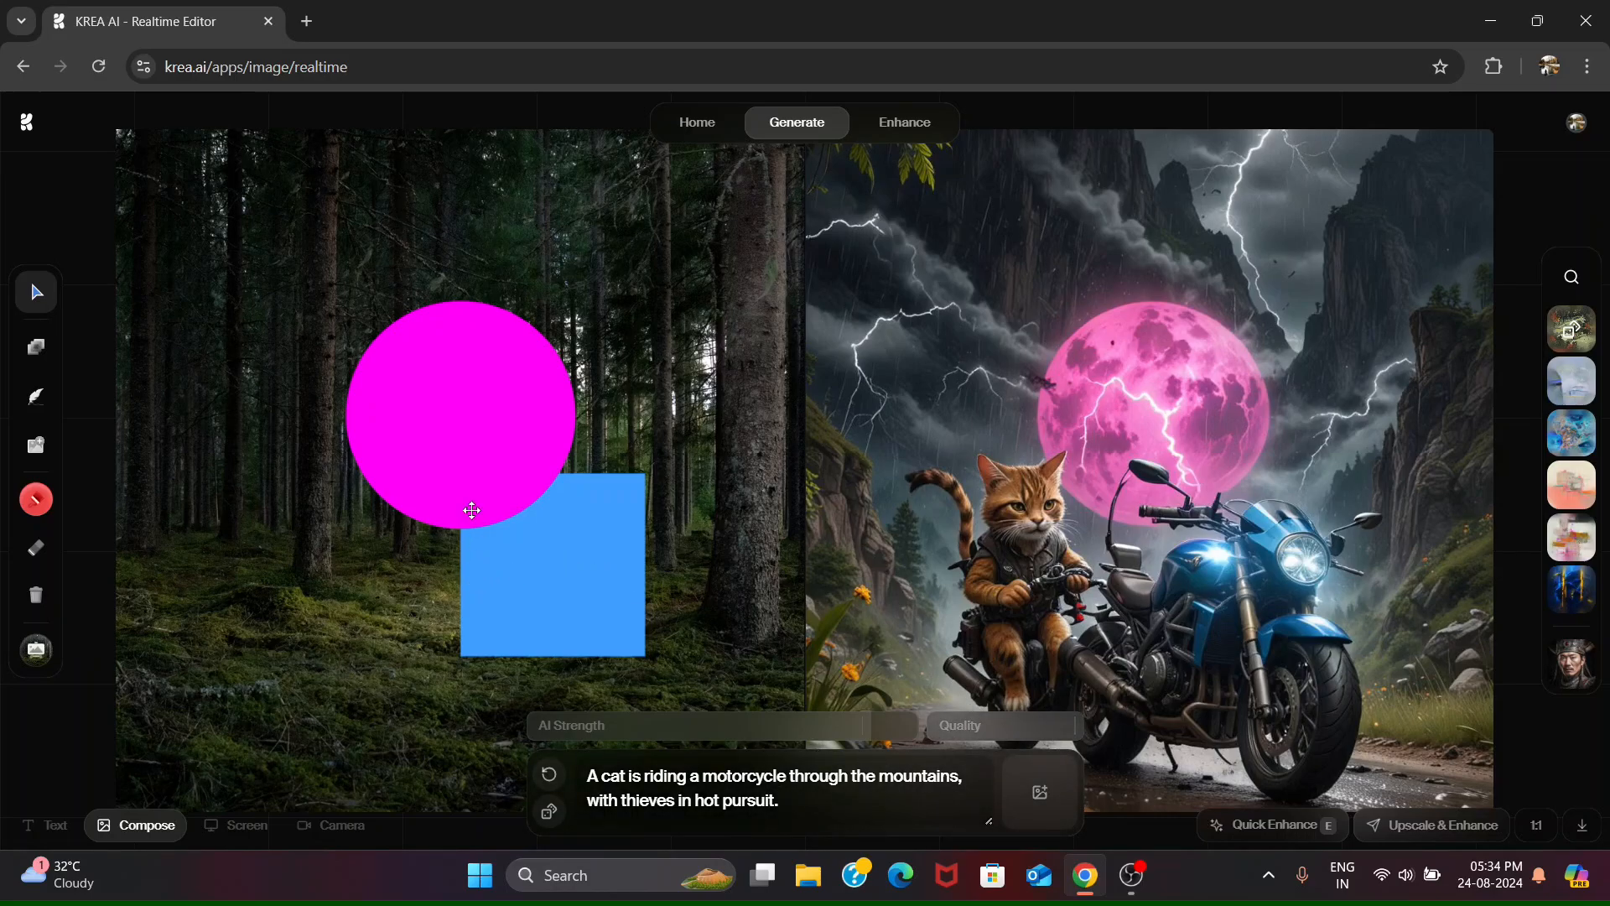
- Move the magenta circle slightly down and to the left on the canvas, and the blue square slightly down
{"action": "left_click_drag", "start_coordinate": [460, 470], "coordinate": [391, 537]}
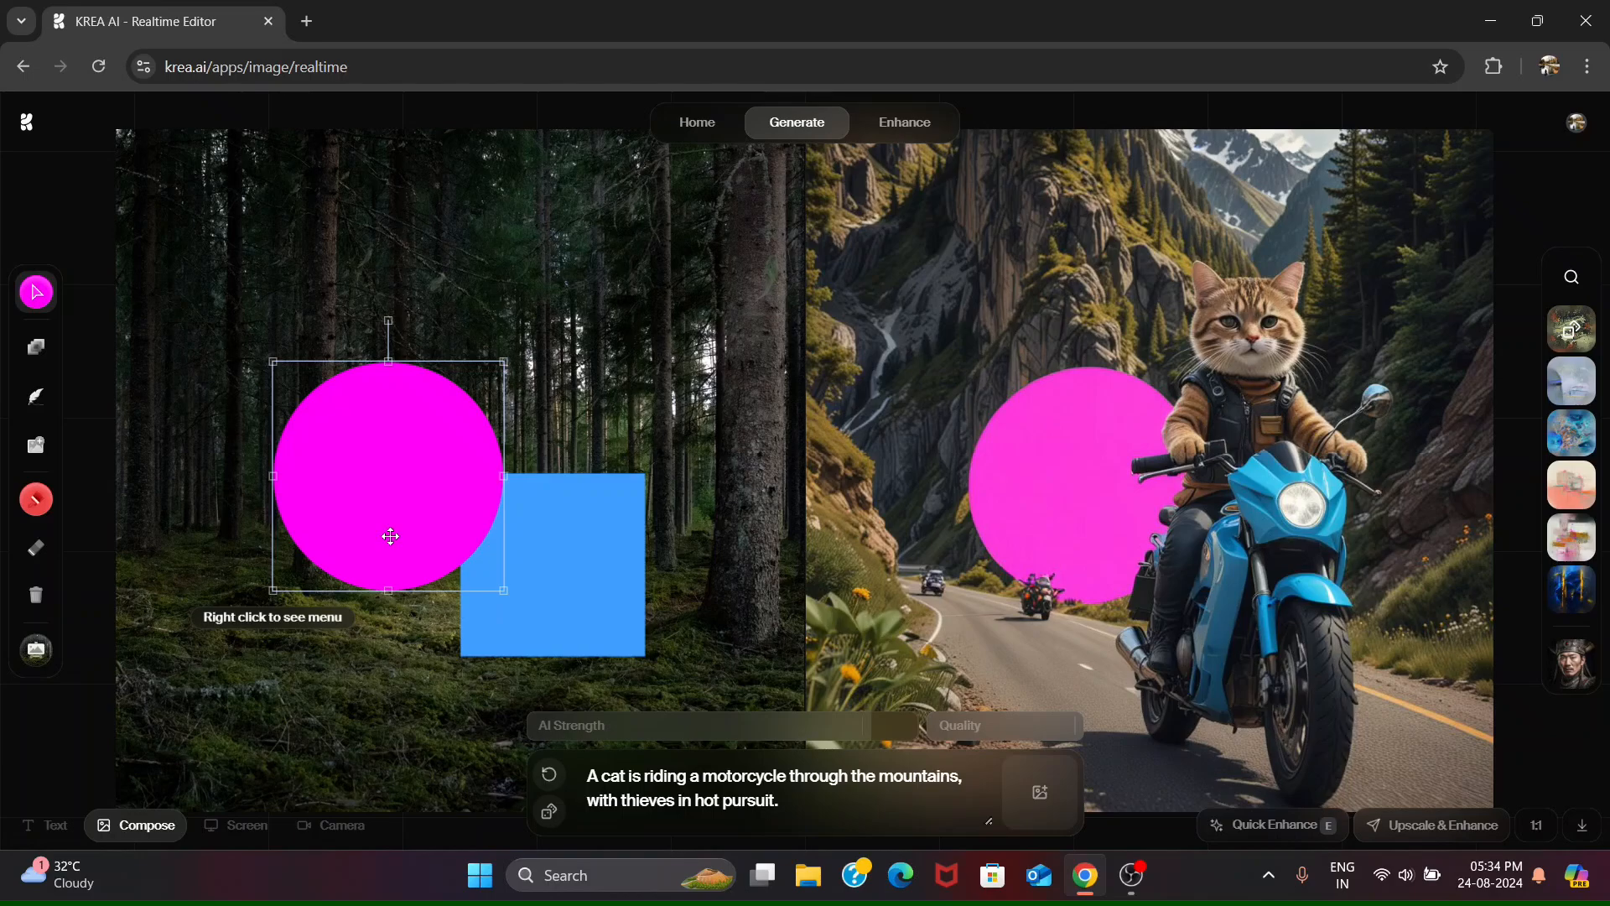
{"action": "left_click_drag", "start_coordinate": [391, 537], "coordinate": [448, 510]}
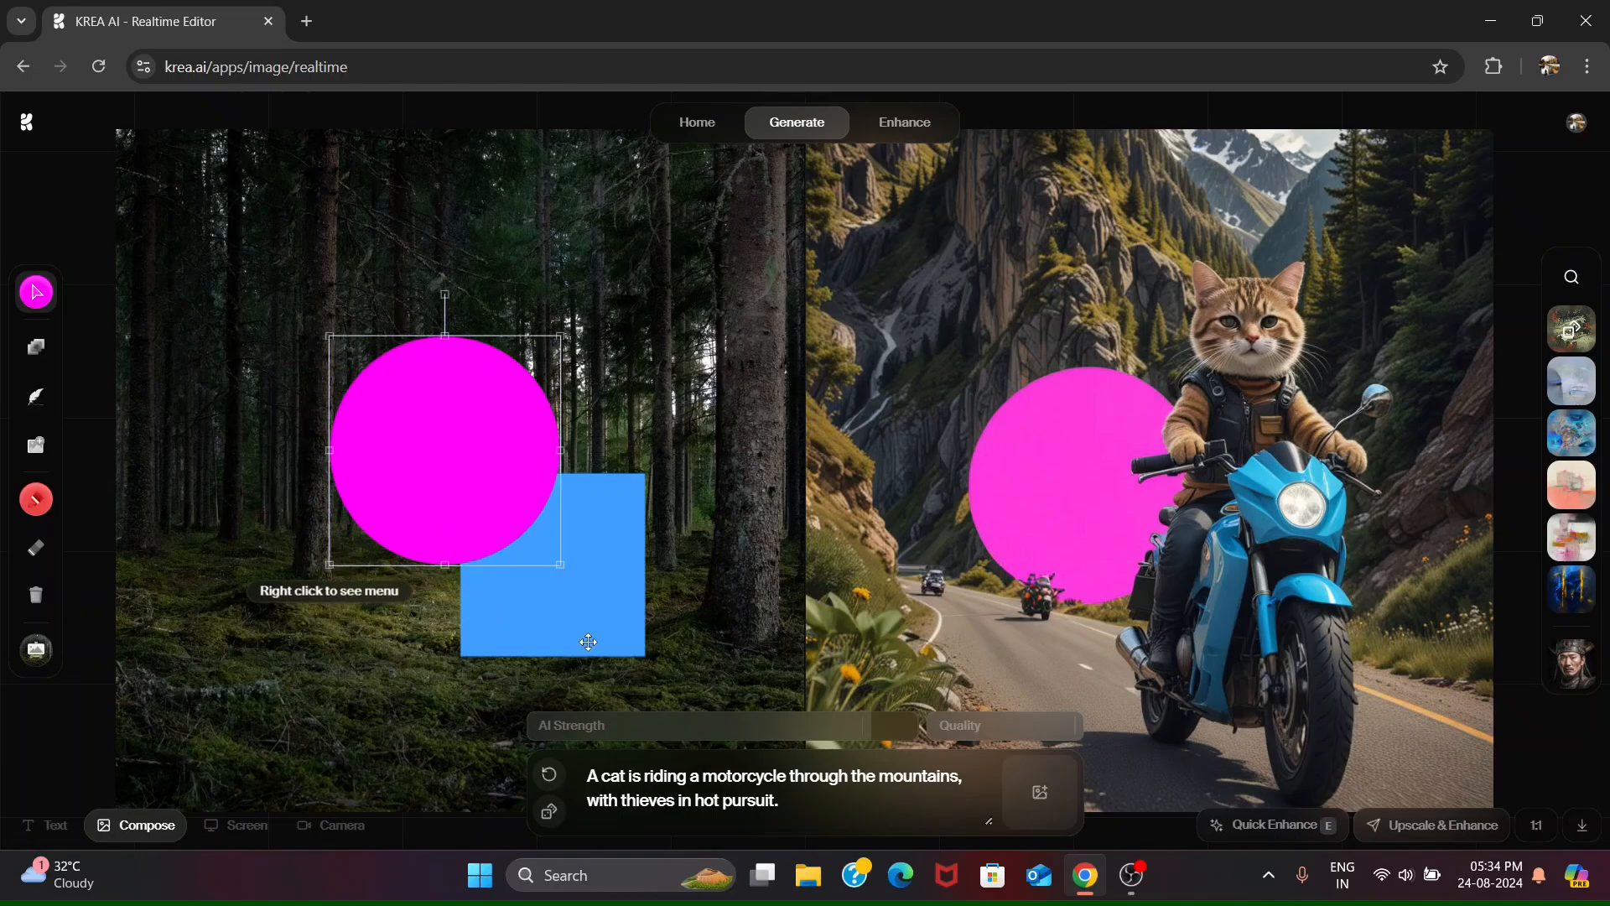
{"action": "left_click", "coordinate": [556, 639]}
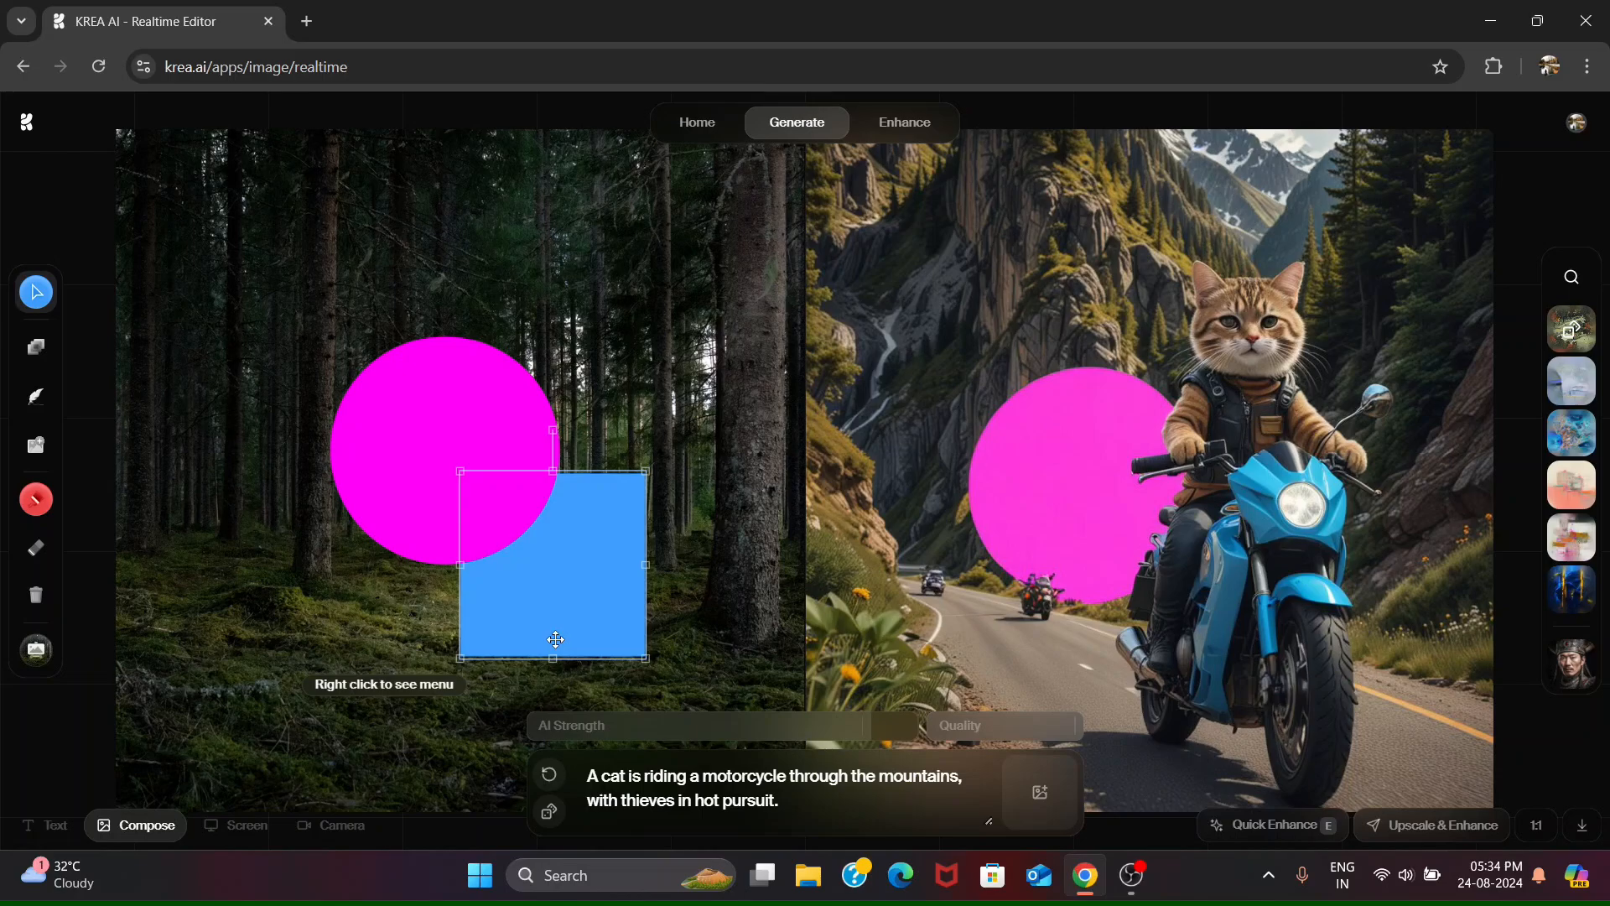
{"action": "left_click_drag", "start_coordinate": [555, 639], "coordinate": [561, 664]}
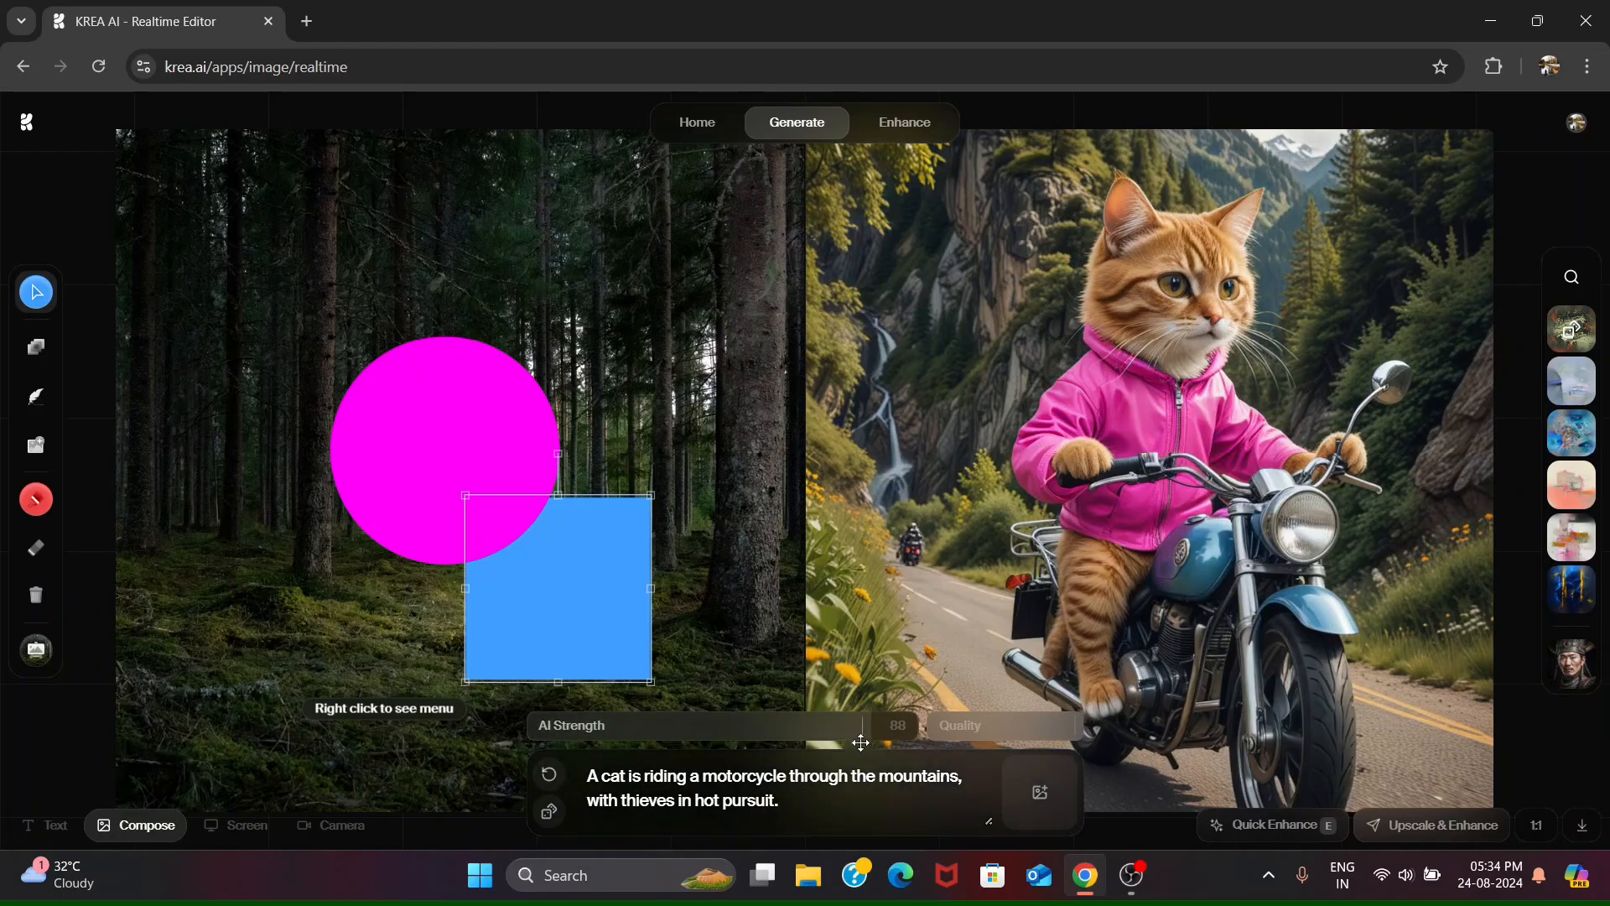
- Try several hues on the blue square, recolour it bright green and make it partly transparent
{"action": "left_click", "coordinate": [36, 292]}
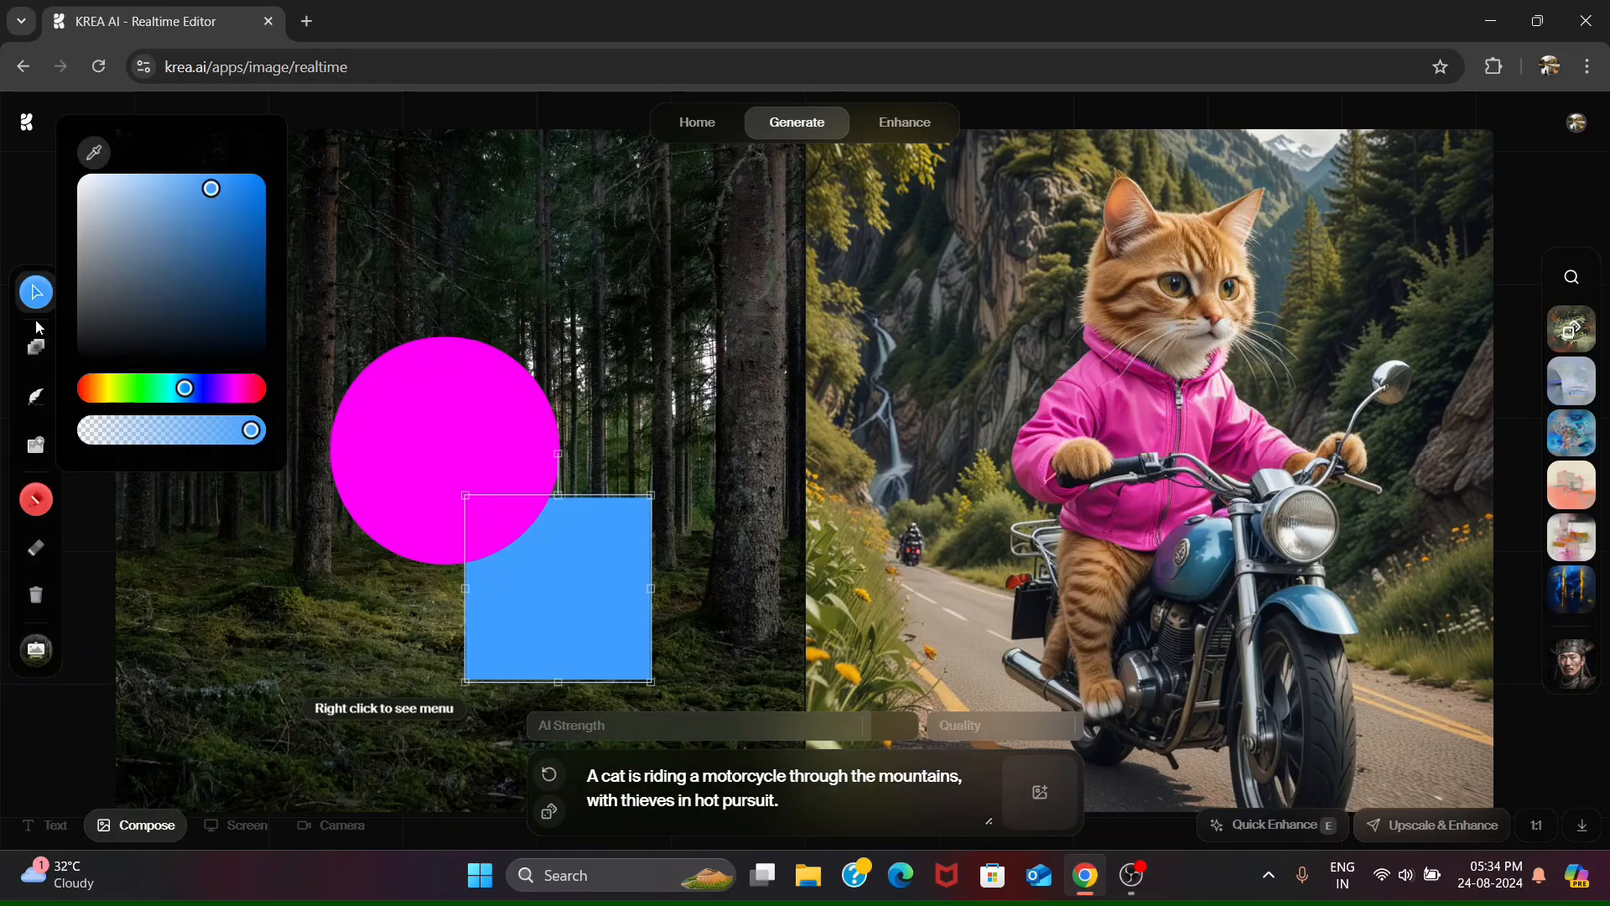
{"action": "left_click", "coordinate": [203, 391]}
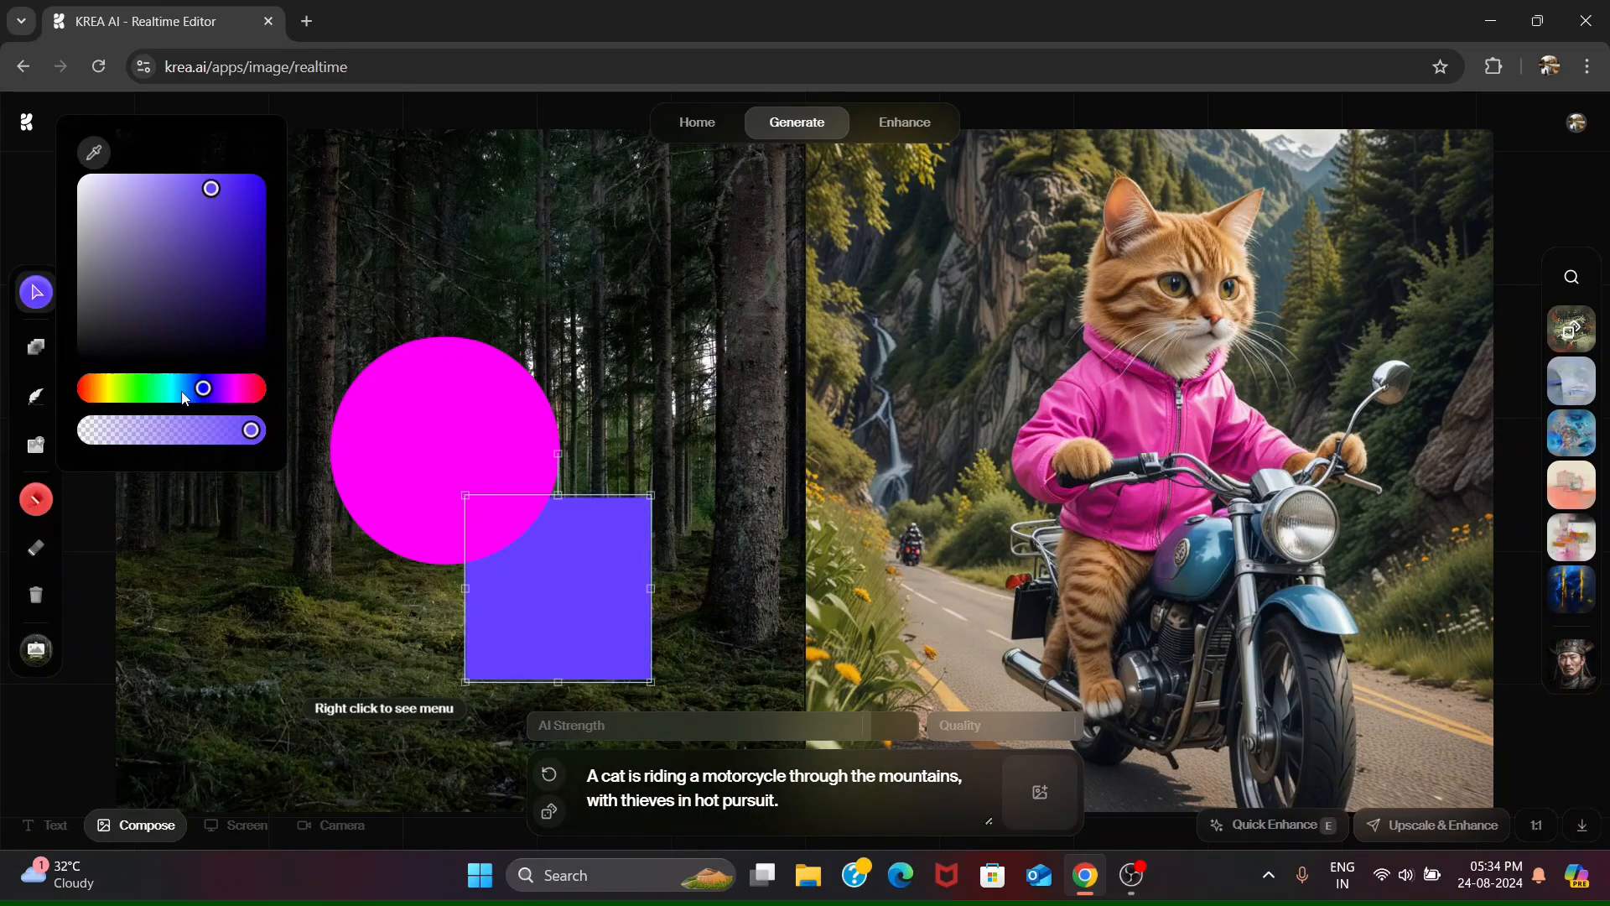
{"action": "left_click", "coordinate": [247, 390]}
{"action": "left_click", "coordinate": [189, 392]}
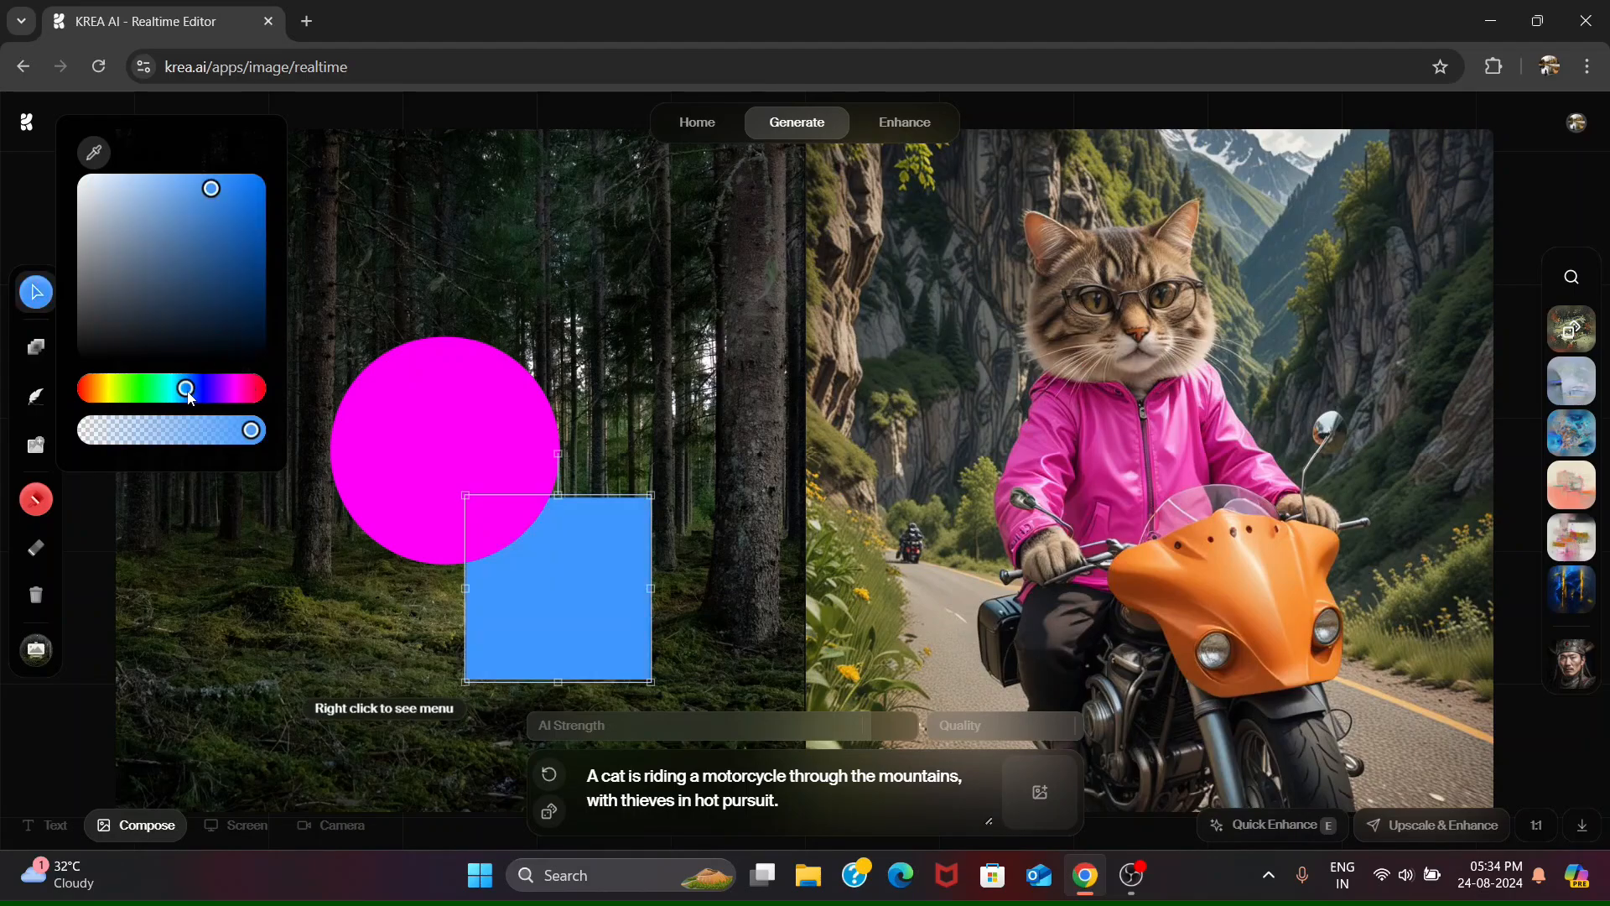
{"action": "left_click", "coordinate": [138, 393]}
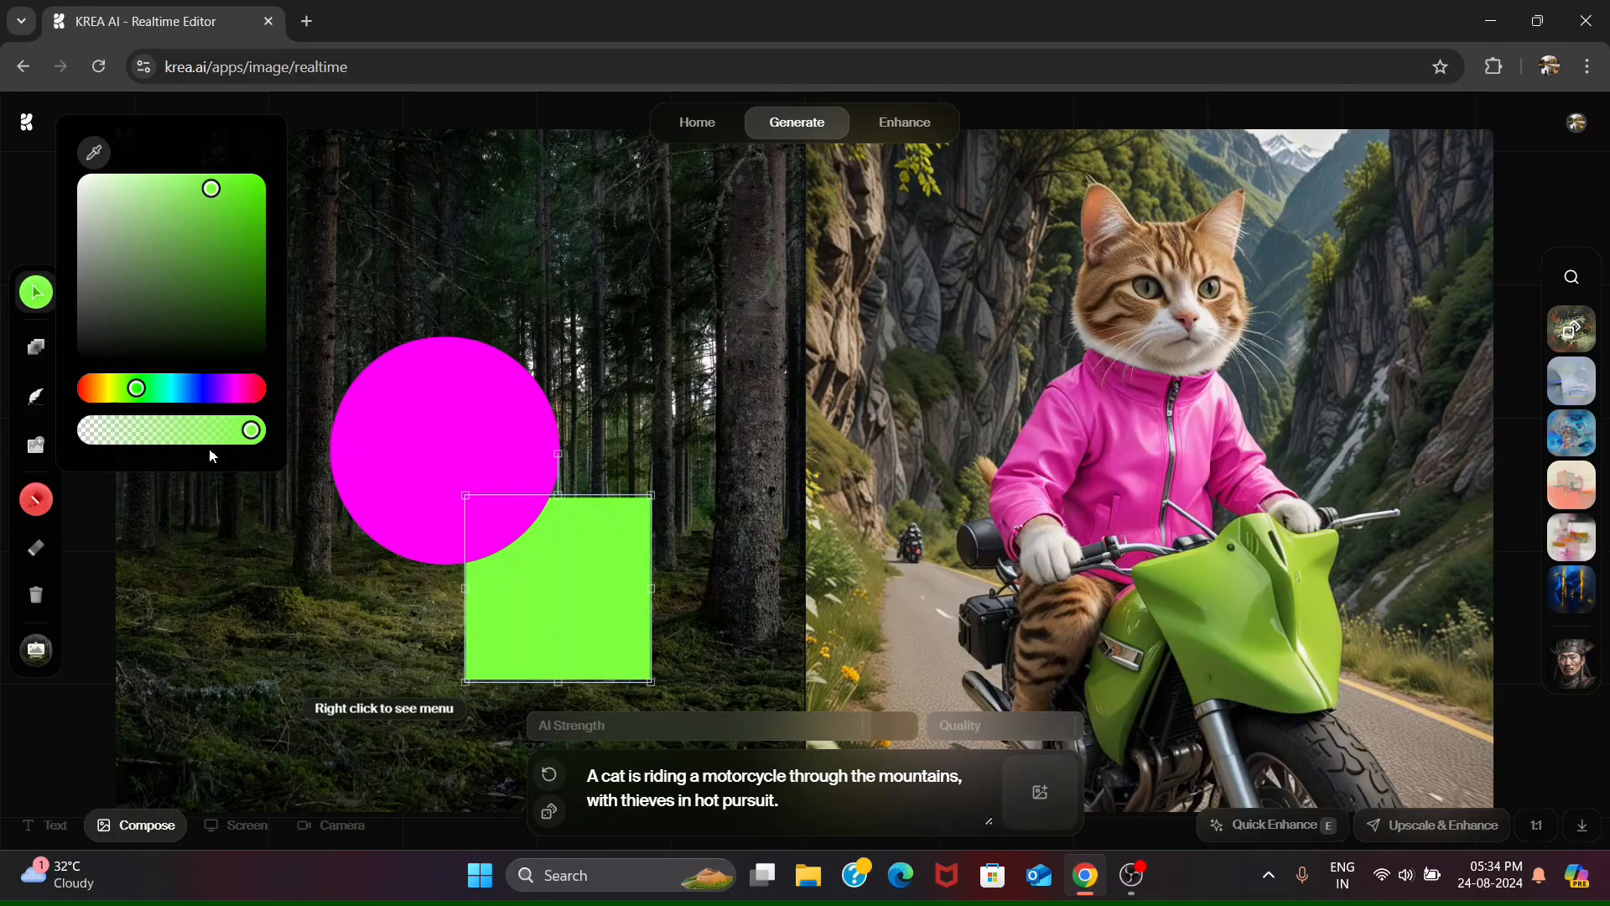
{"action": "left_click", "coordinate": [188, 434]}
{"action": "left_click", "coordinate": [119, 431]}
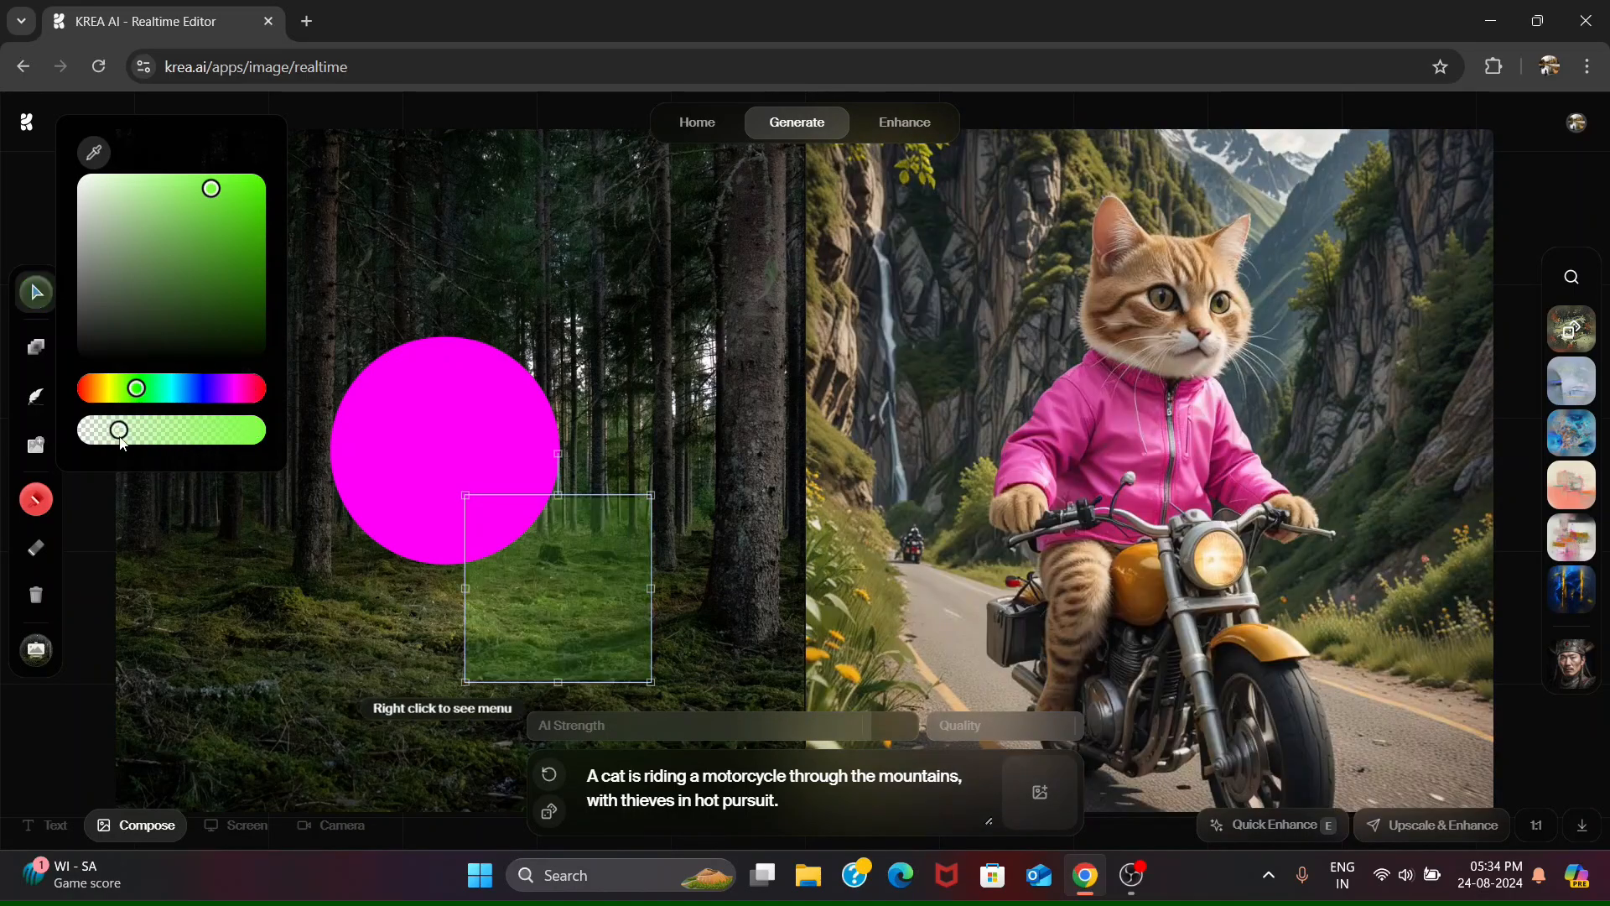
{"action": "left_click", "coordinate": [202, 431]}
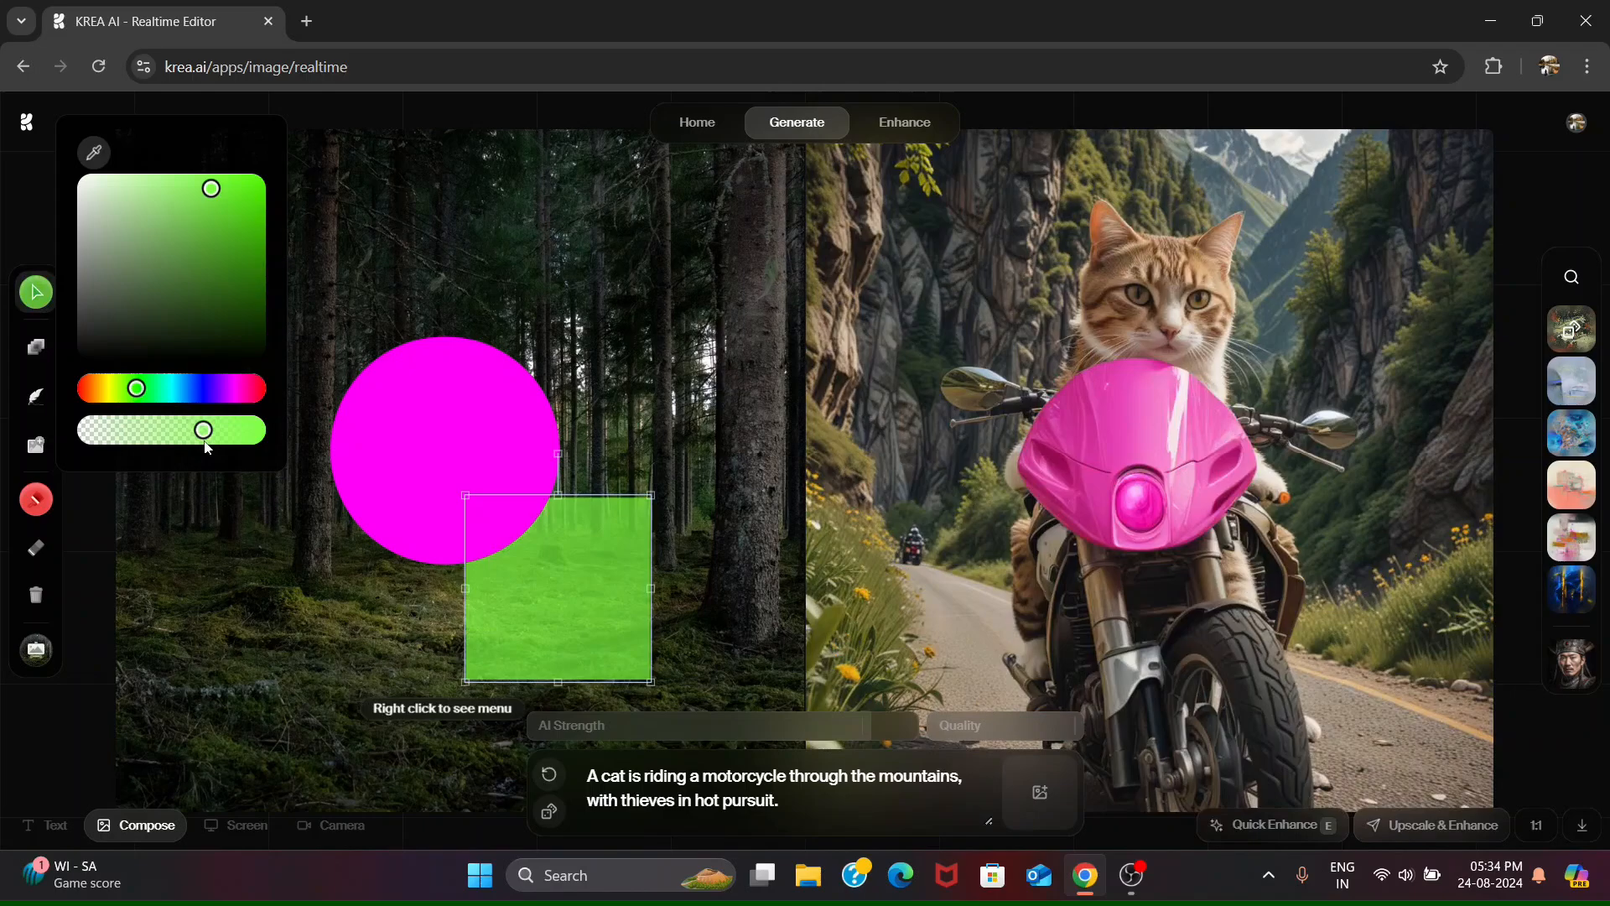
- Draw a triangle over the upper-left part of the magenta circle and delete it
{"action": "left_click", "coordinate": [35, 346]}
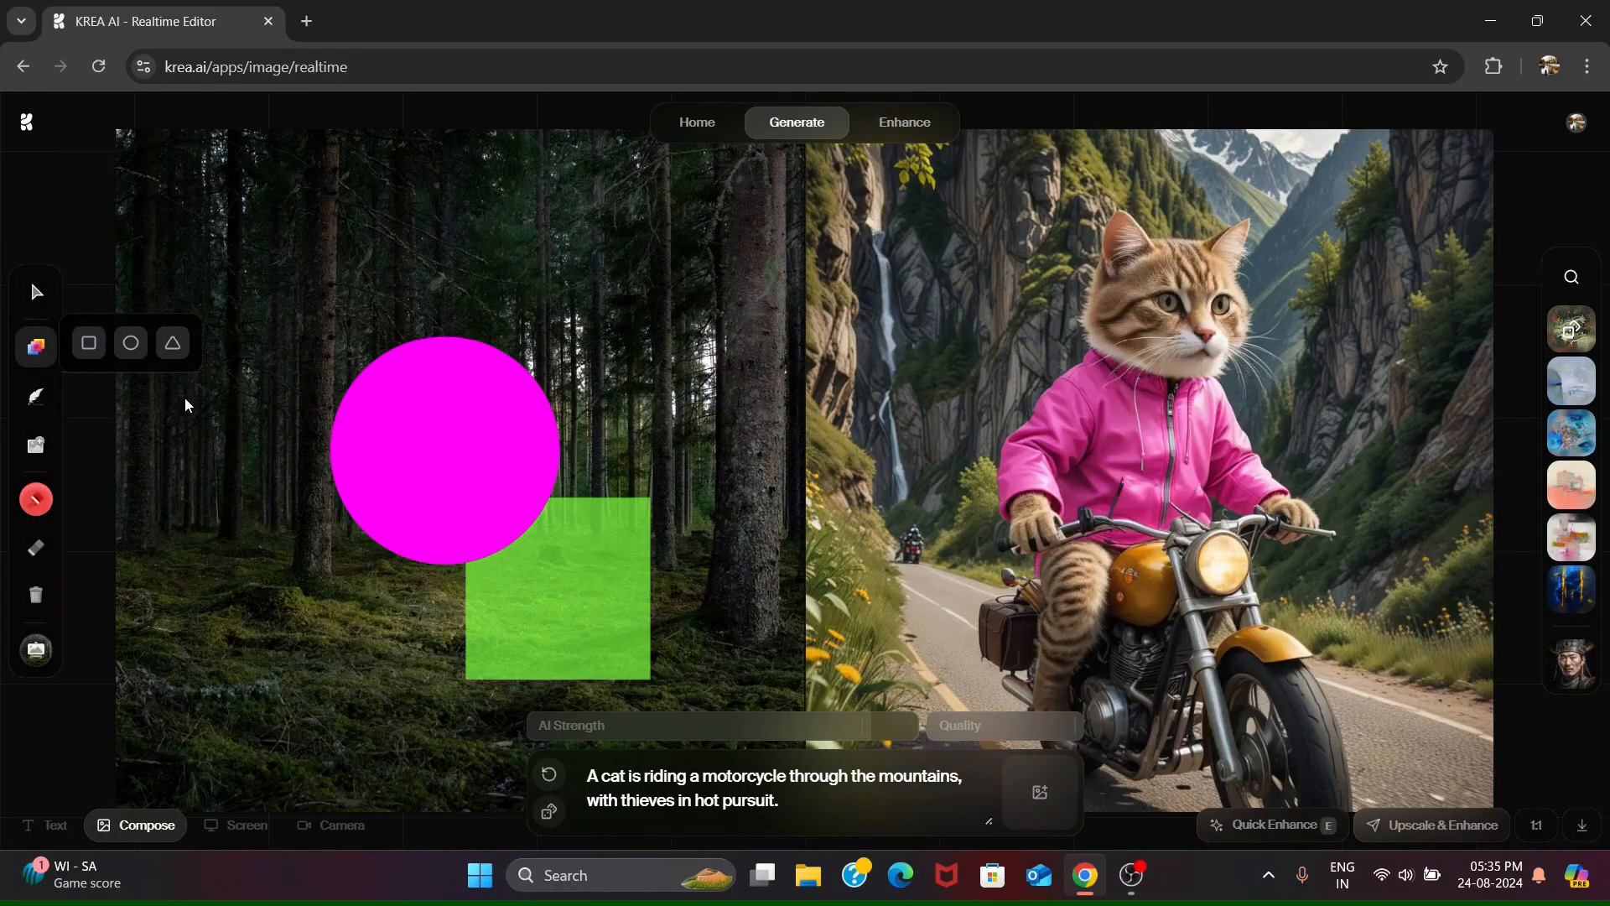
{"action": "left_click", "coordinate": [172, 345]}
{"action": "mouse_move", "coordinate": [252, 281]}
{"action": "left_mouse_down"}
{"action": "mouse_move", "coordinate": [311, 386]}
{"action": "mouse_move", "coordinate": [440, 480]}
{"action": "left_mouse_up"}
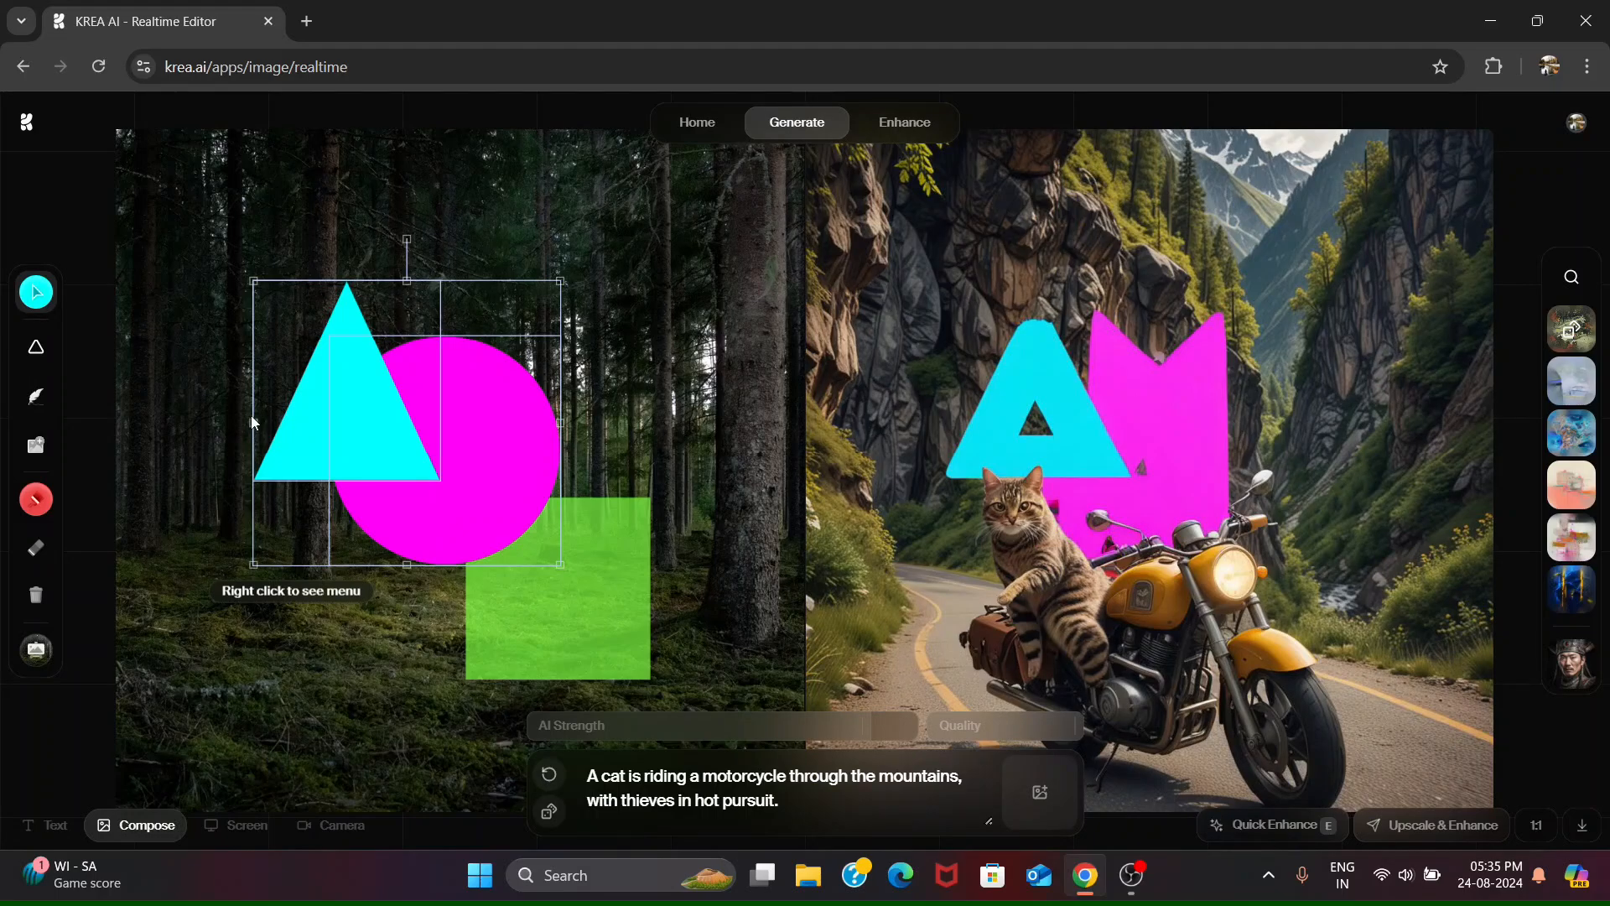
{"action": "key", "text": "BackSpace"}
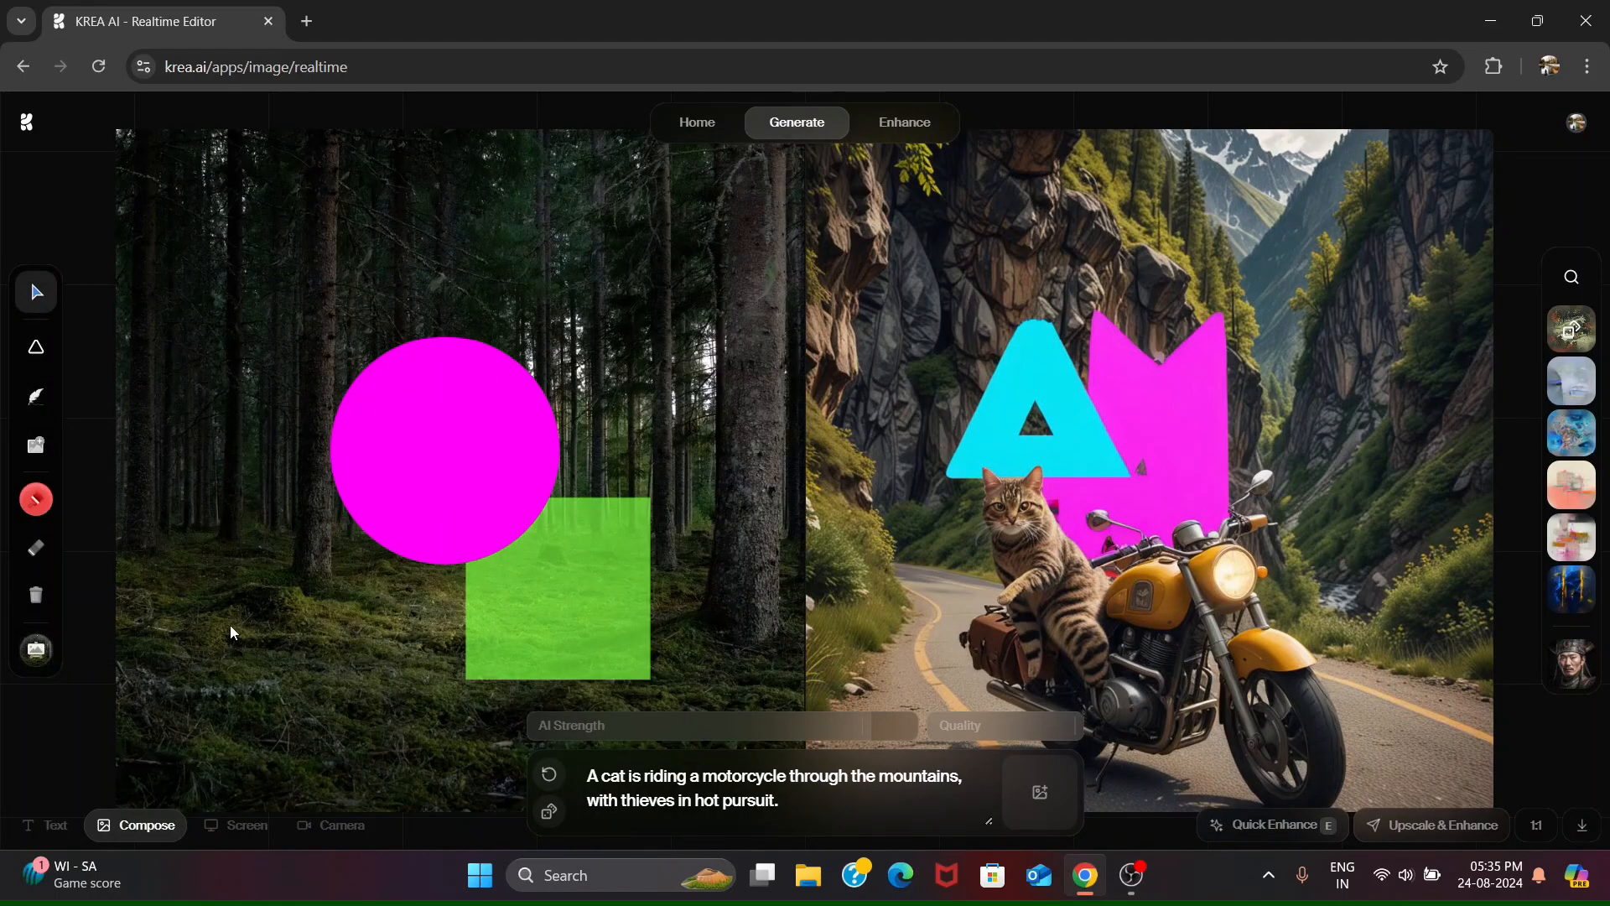
- Try several style presets on the cat image, apply the dark blue-and-gold one and download the result
{"action": "scroll", "coordinate": [791, 698], "scroll_direction": "down", "scroll_amount": 1}
{"action": "scroll", "coordinate": [789, 694], "scroll_direction": "up", "scroll_amount": 1}
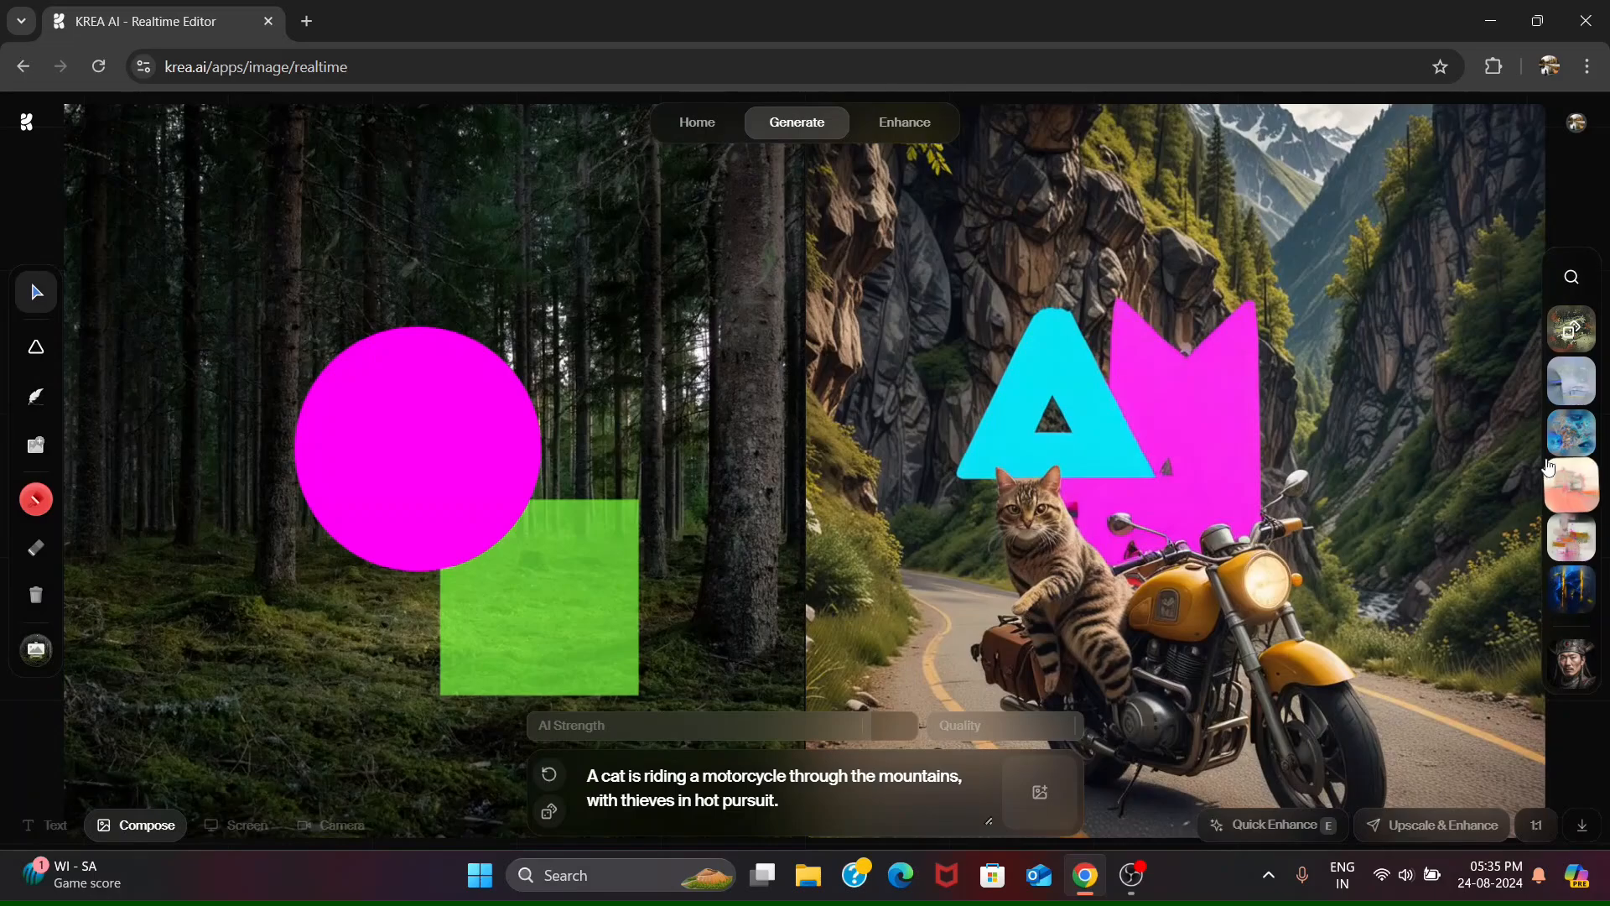
{"action": "left_click", "coordinate": [1564, 429]}
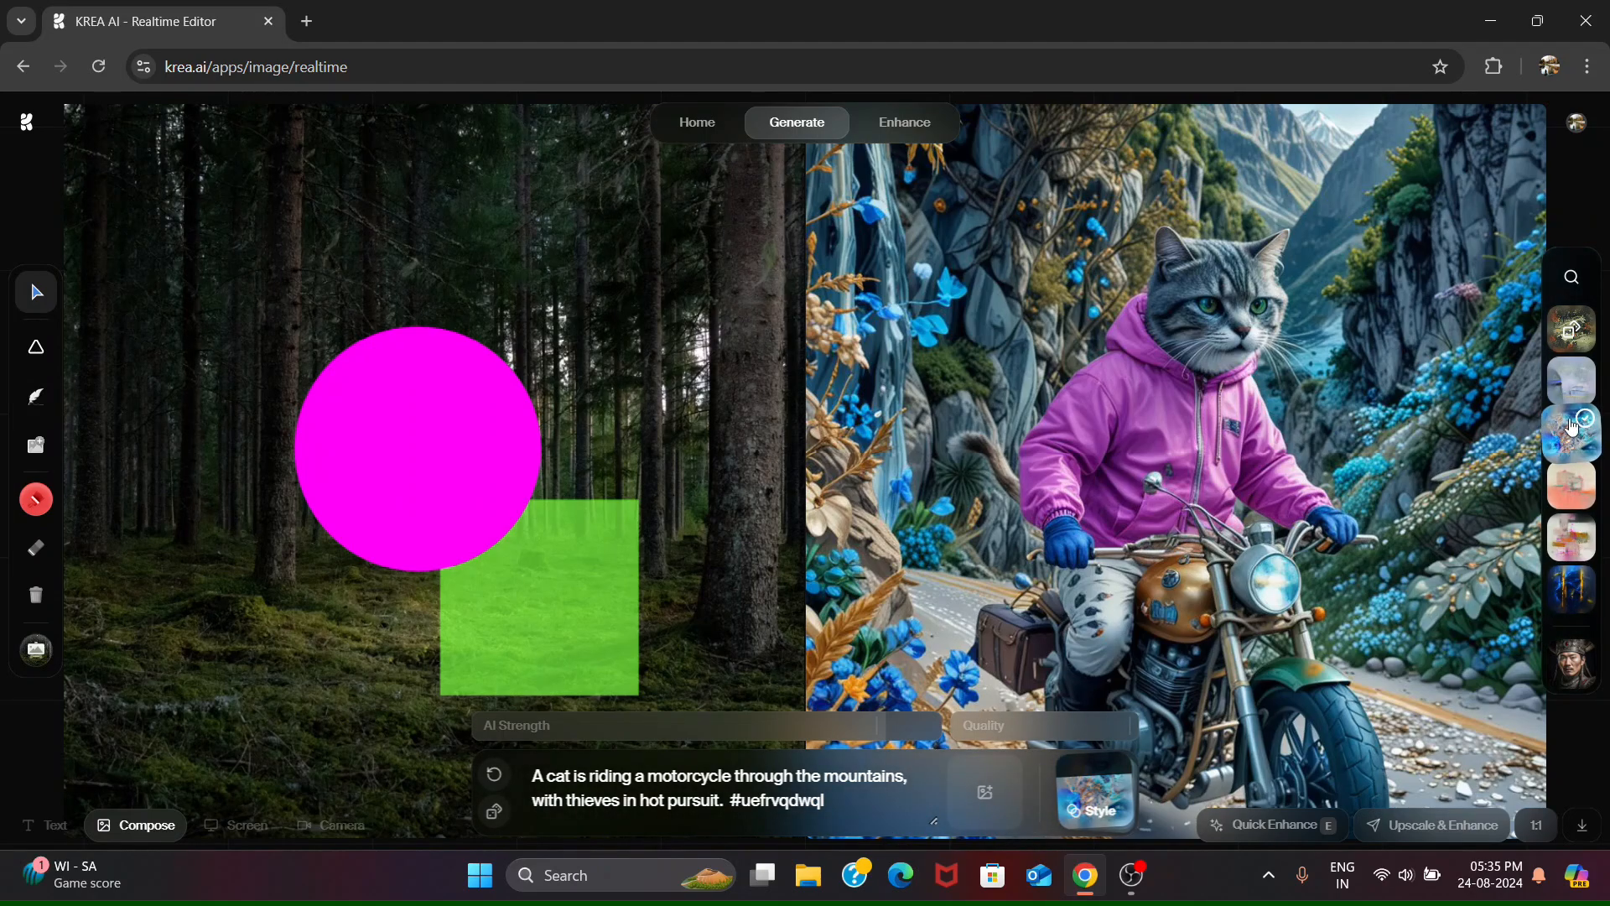
{"action": "left_click", "coordinate": [1576, 392]}
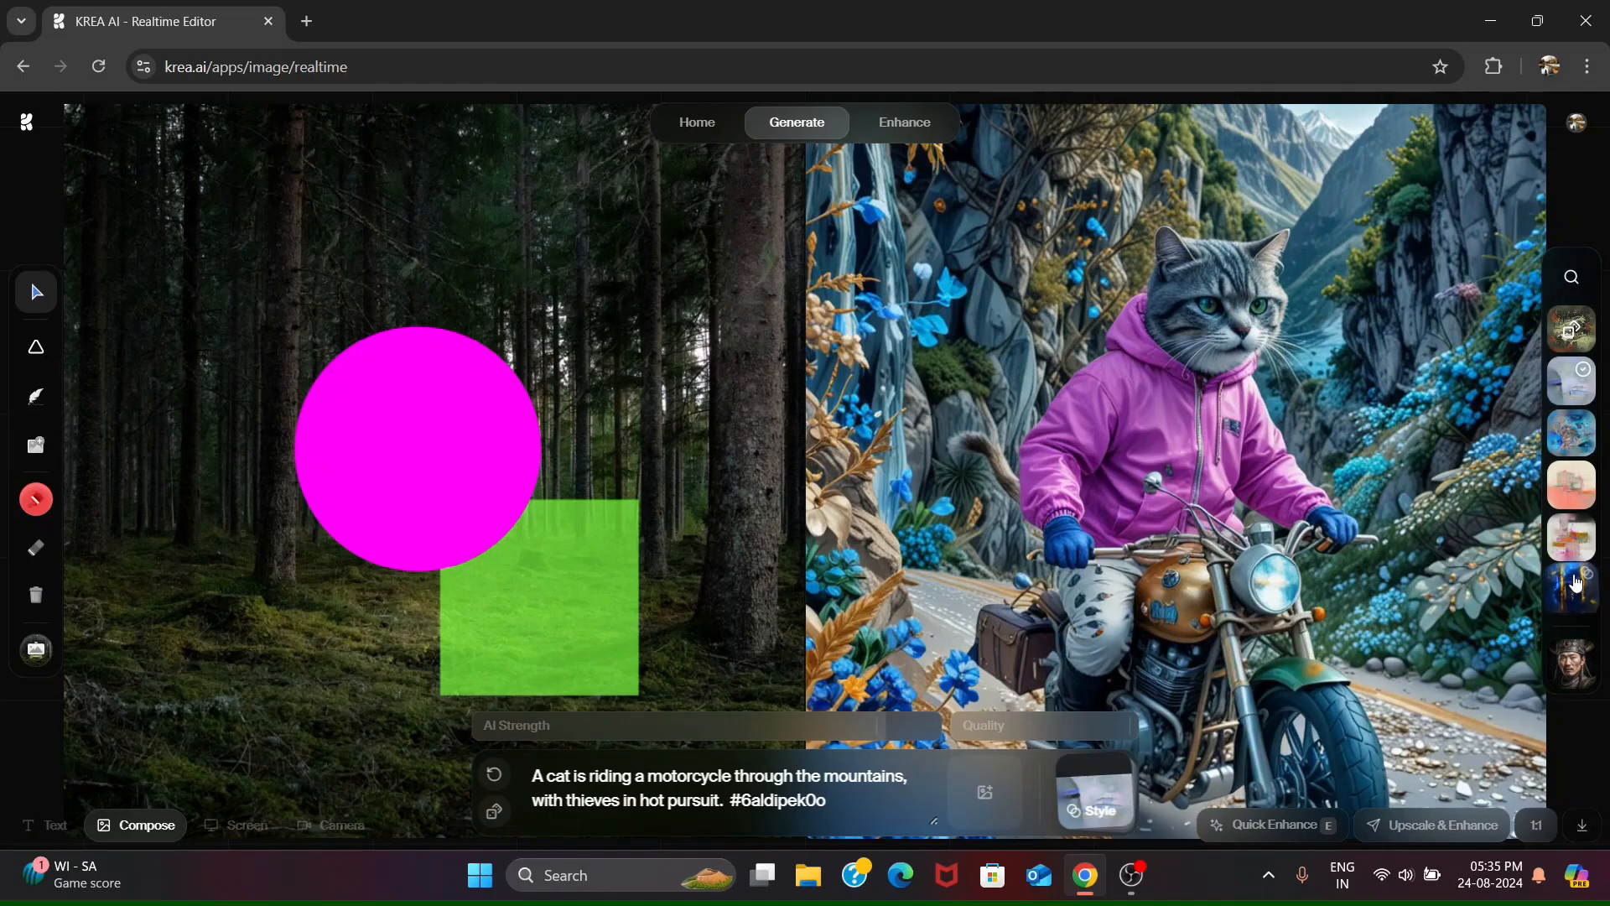
{"action": "left_click", "coordinate": [1573, 592]}
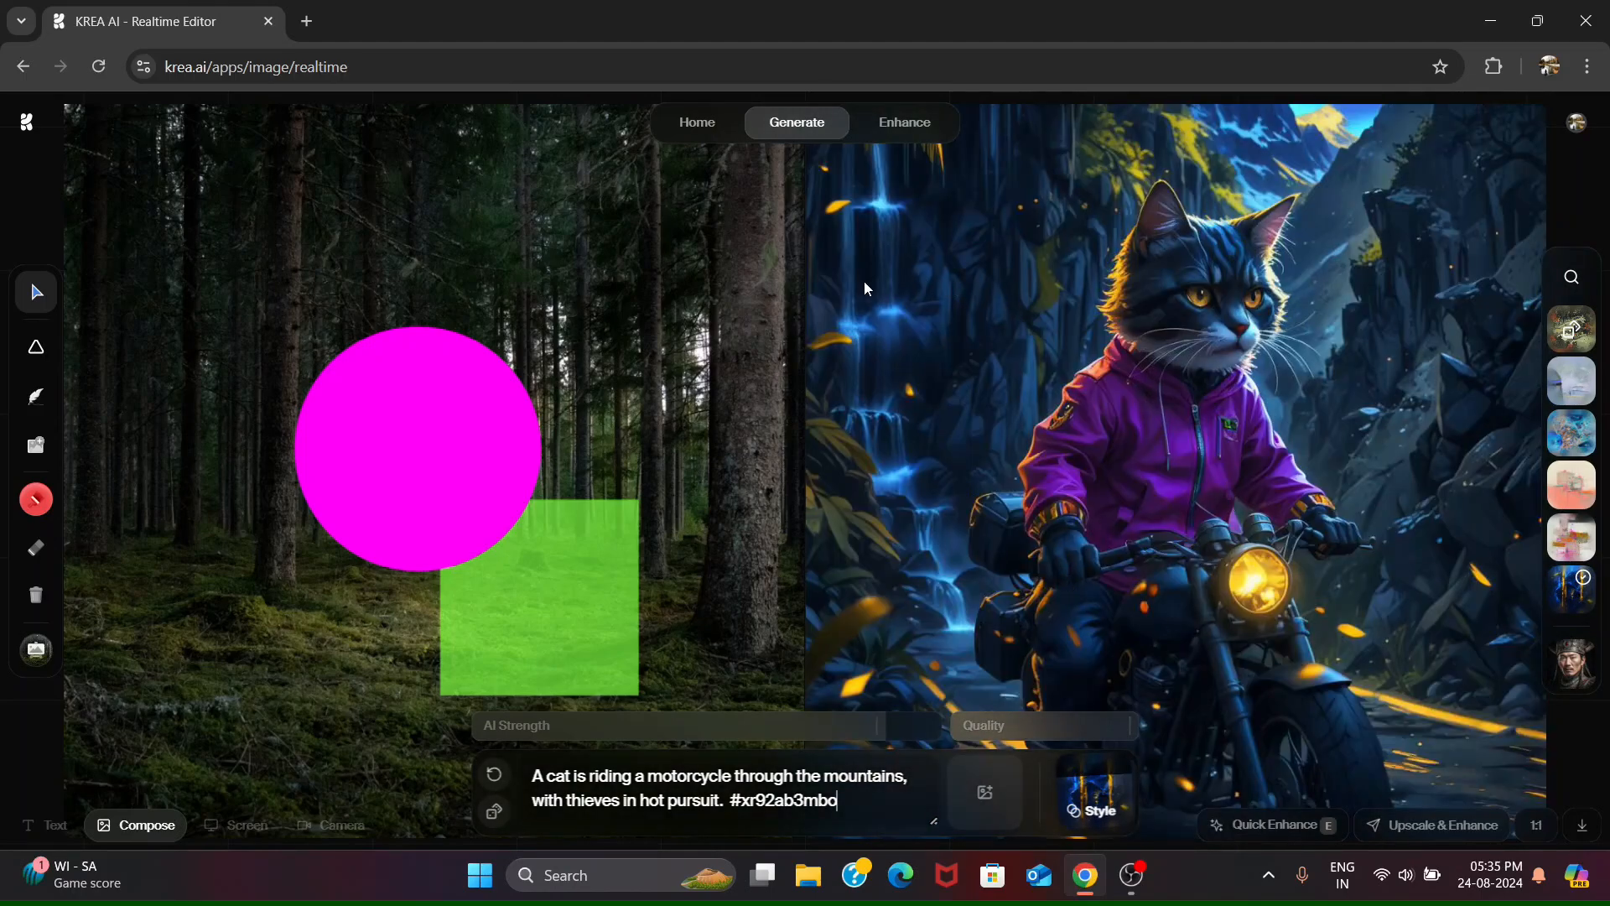
{"action": "left_click", "coordinate": [1584, 836]}
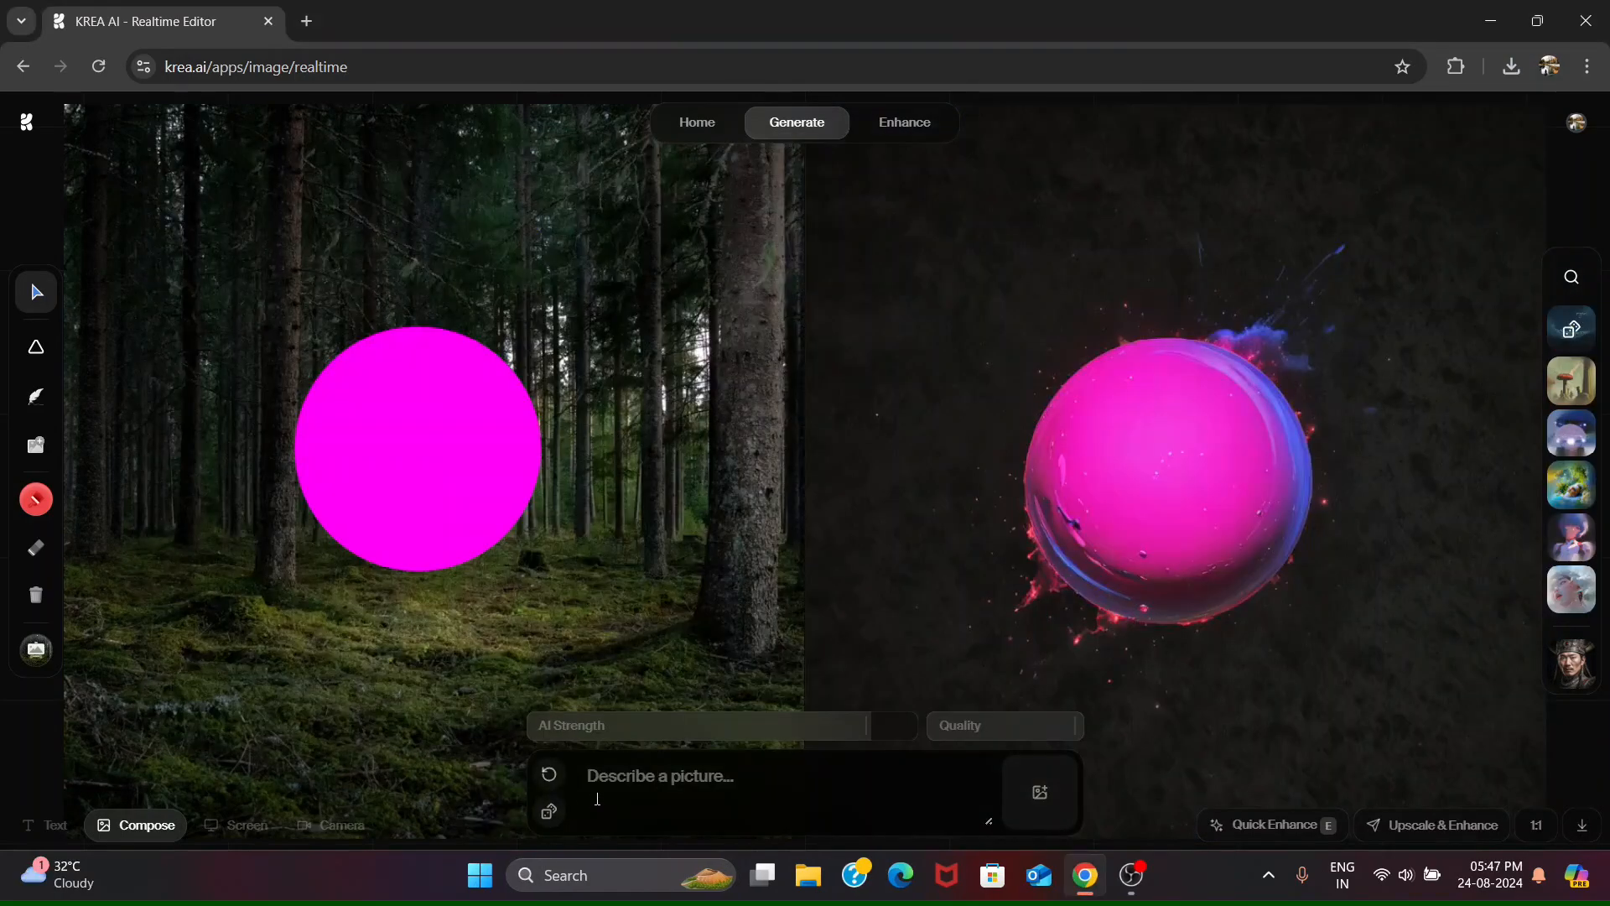
- Enter the prompt "Depict Tom Cruise as a doctor strange inspired super hero, plending mystical and high-tech elements"
{"action": "type", "text": "Depict Tom Cr"}
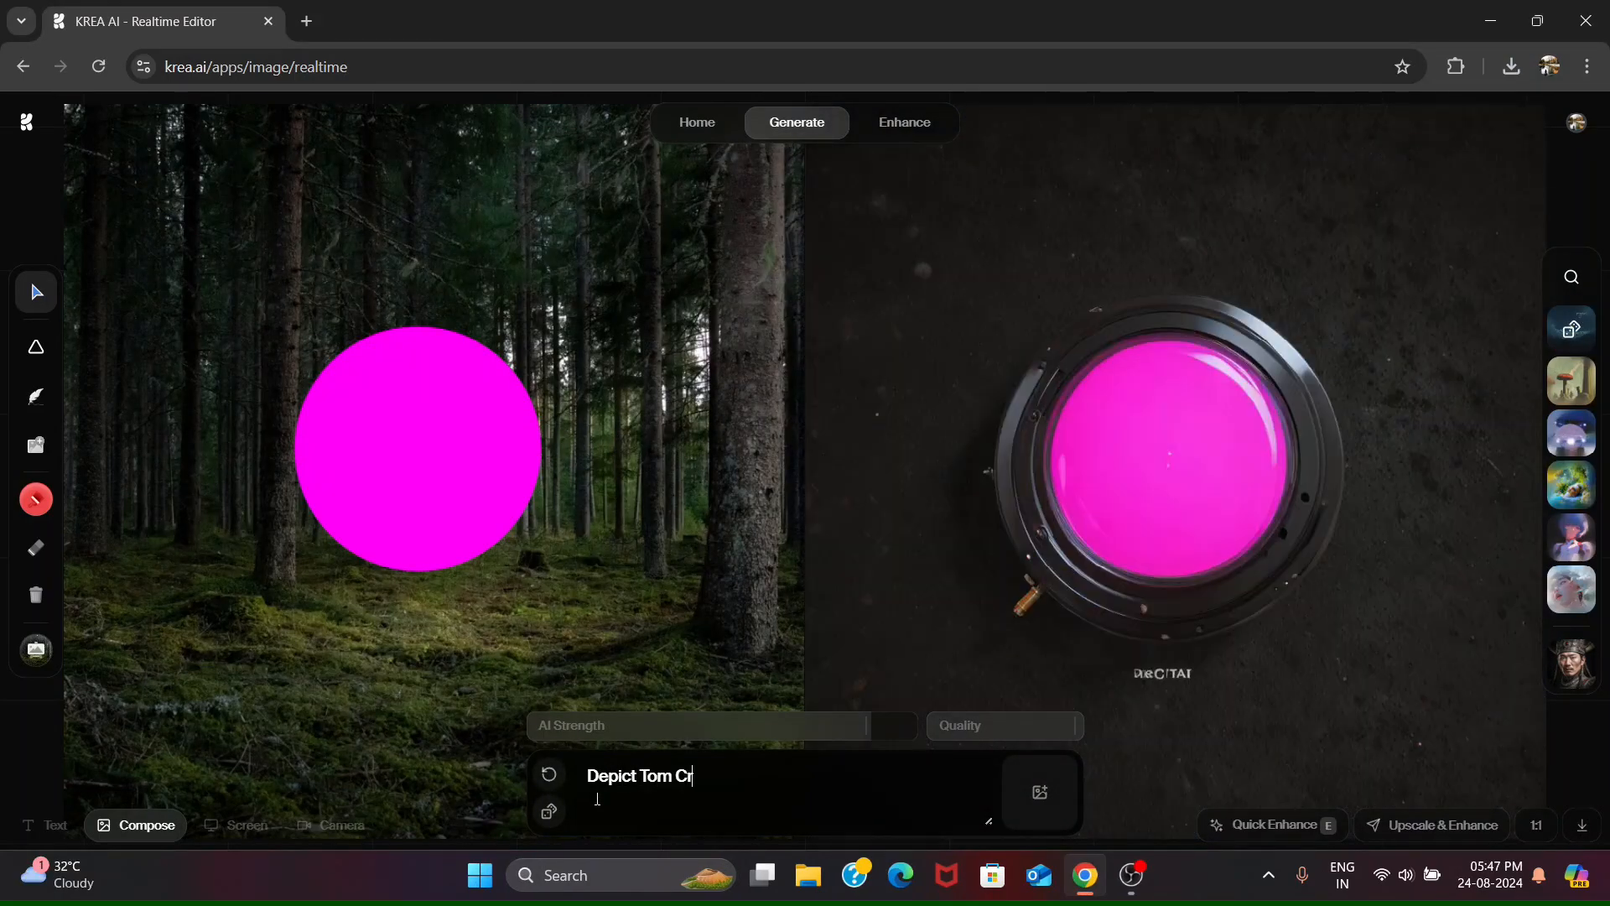
{"action": "type", "text": "uise as a doctor stange"}
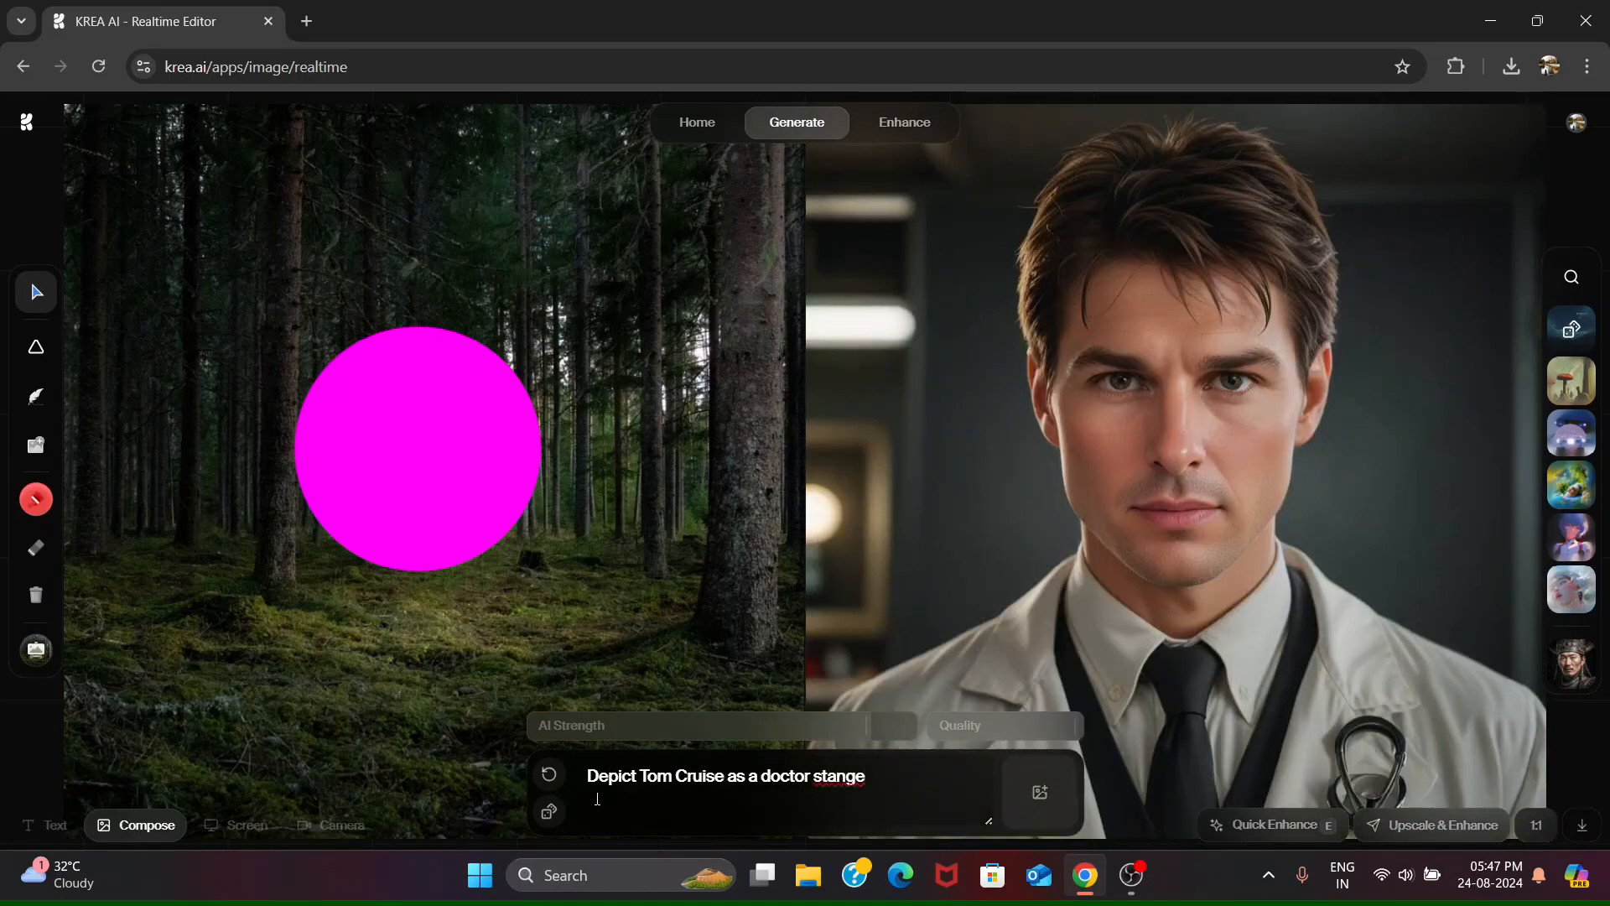
{"action": "type", "text": "r inspired super hero,"}
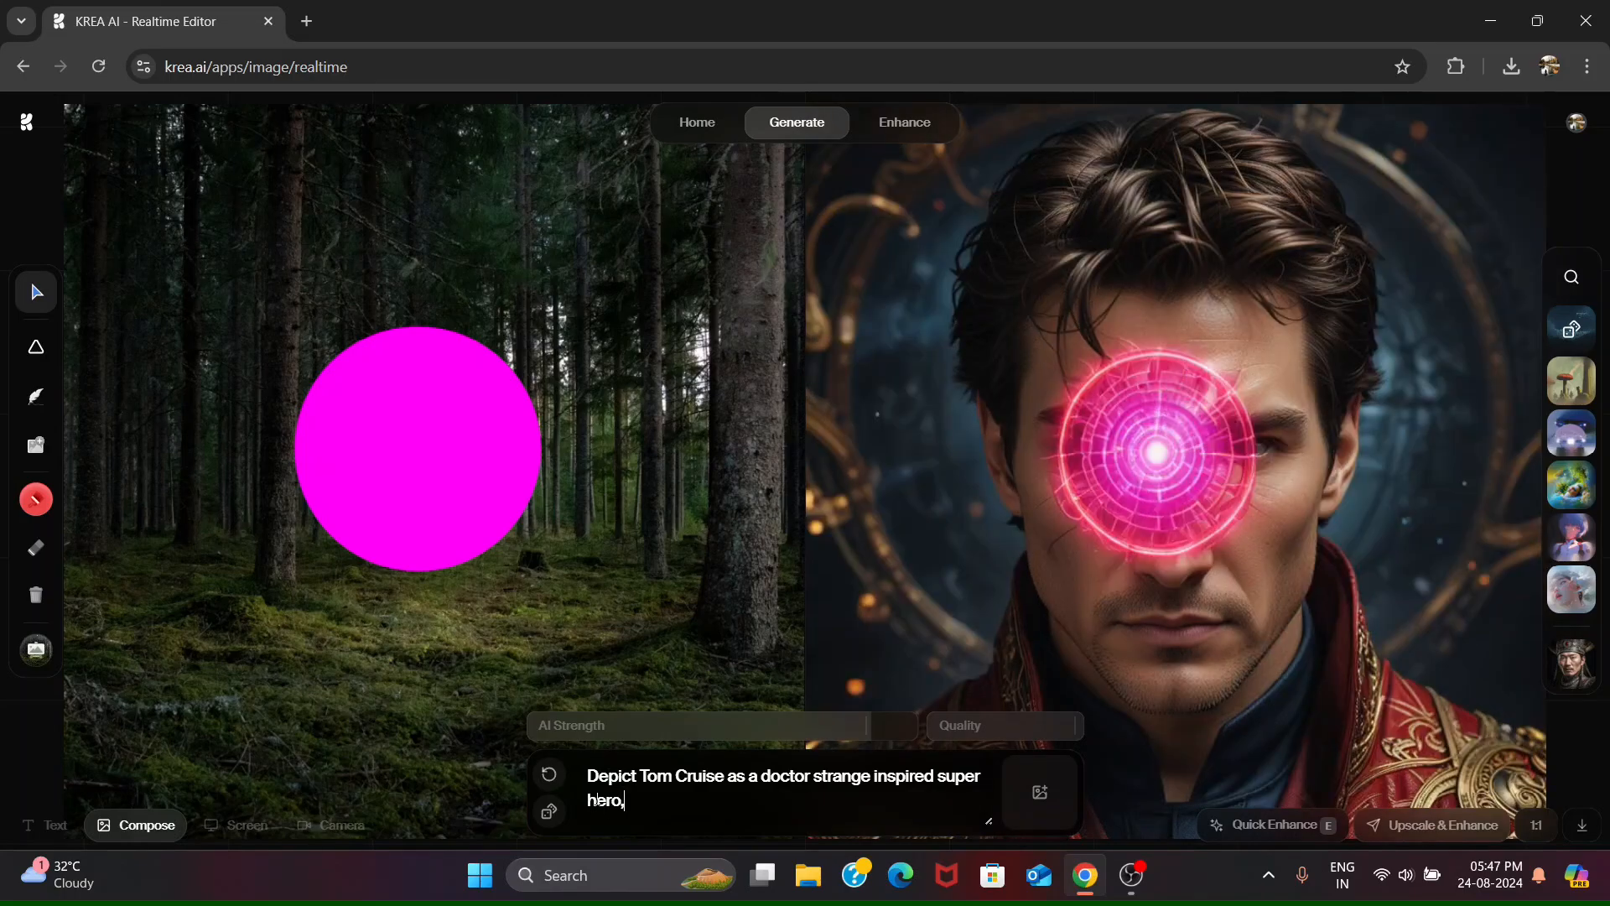
{"action": "type", "text": " plending m"}
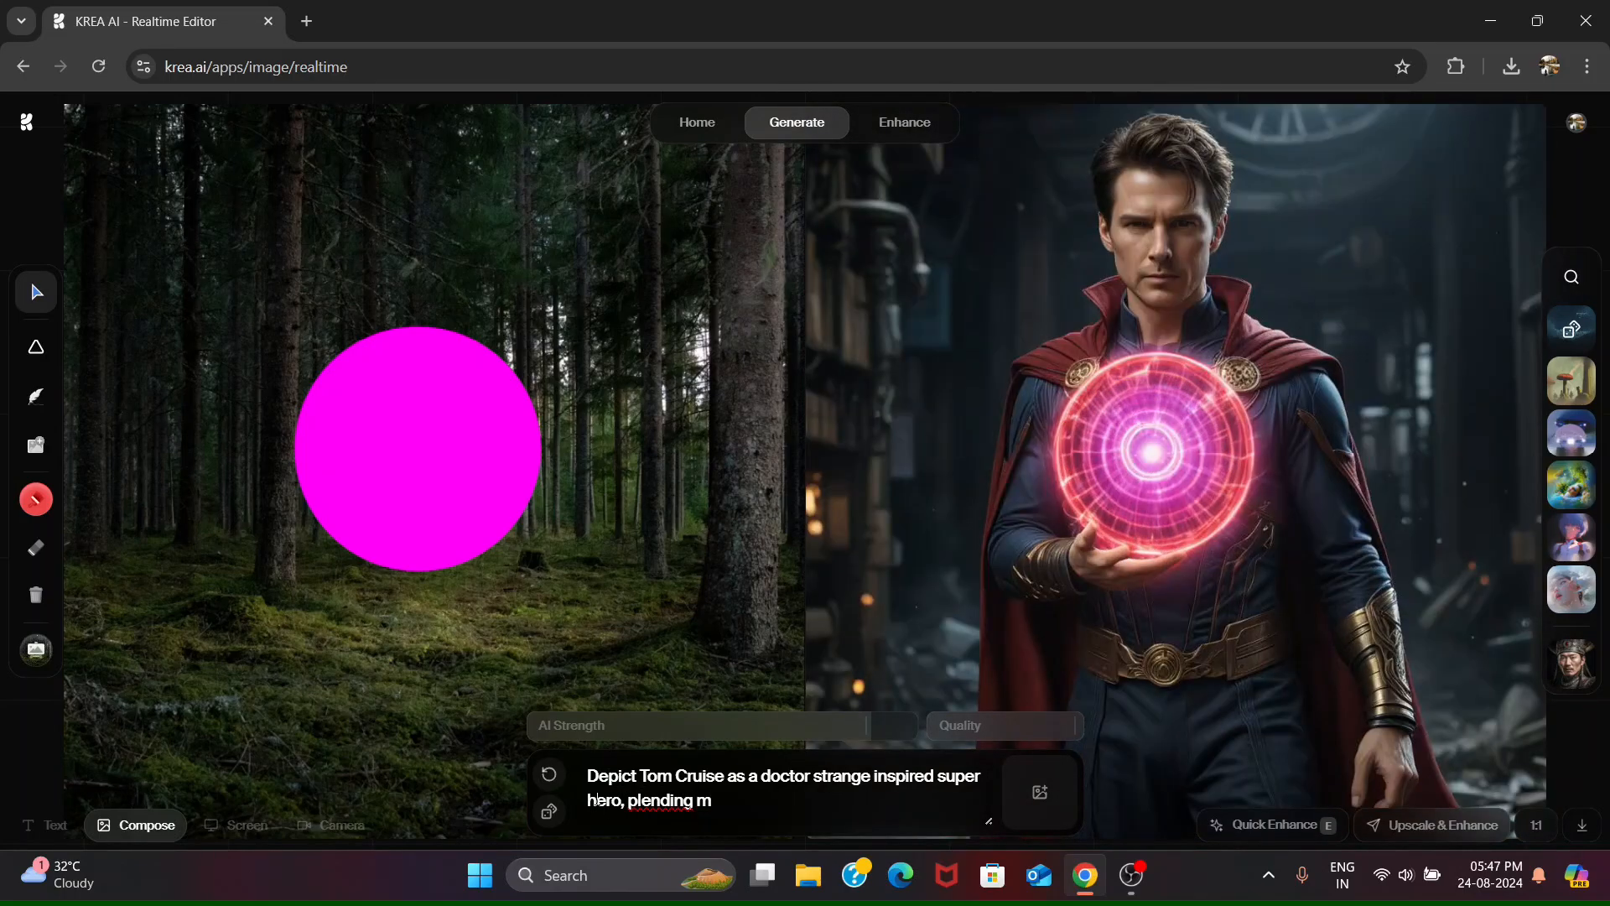
{"action": "type", "text": "ystical and hi"}
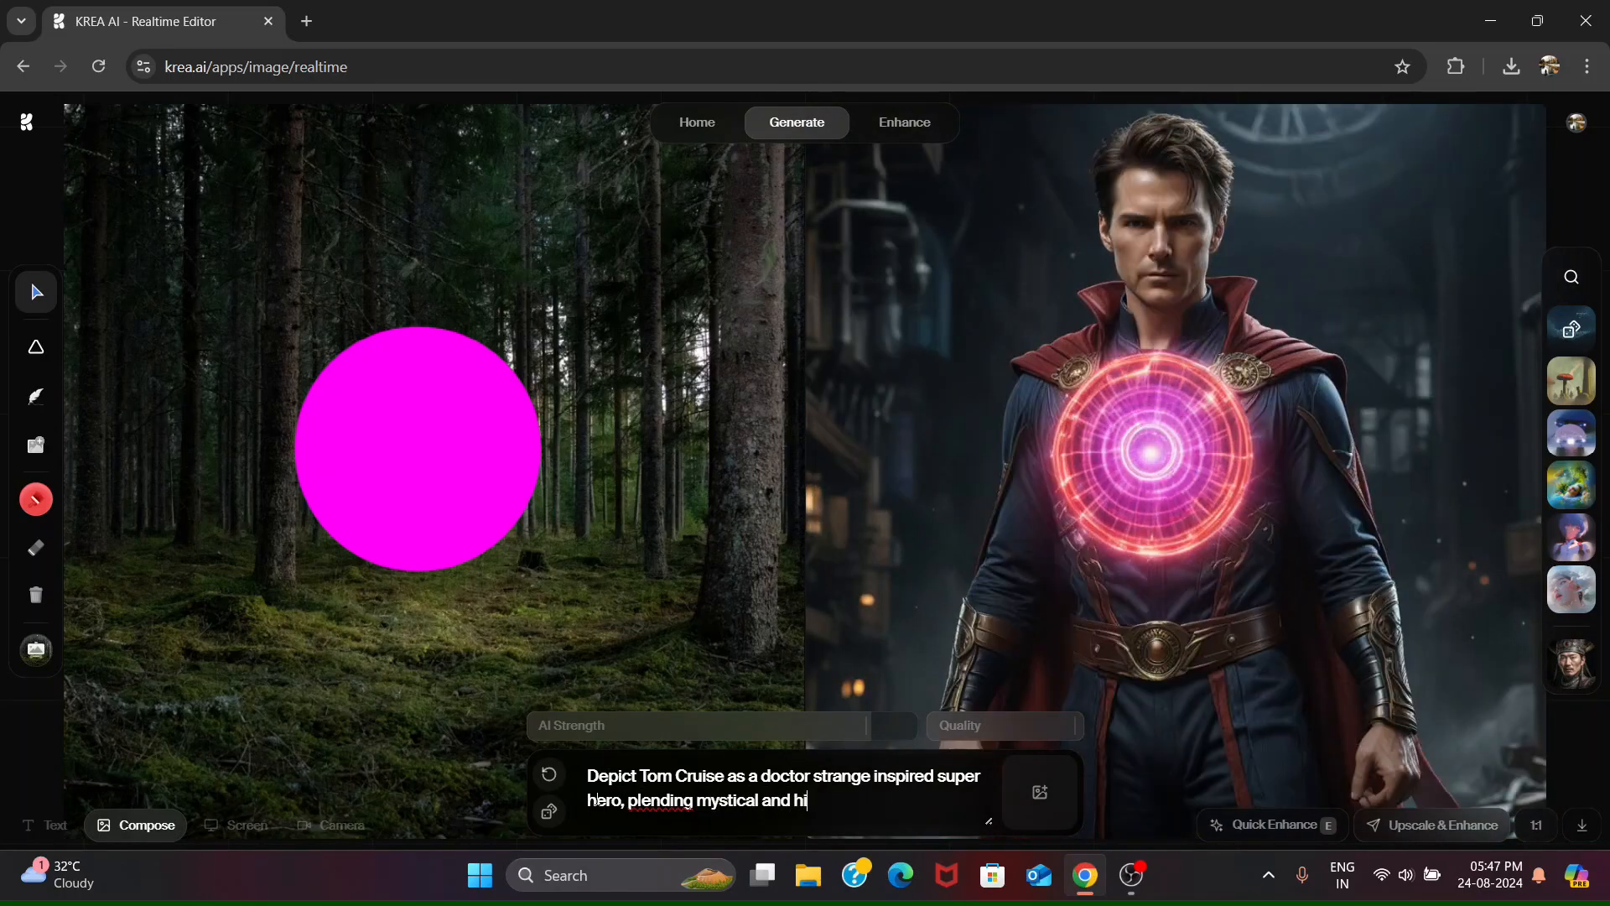
{"action": "type", "text": "gh-tech elements"}
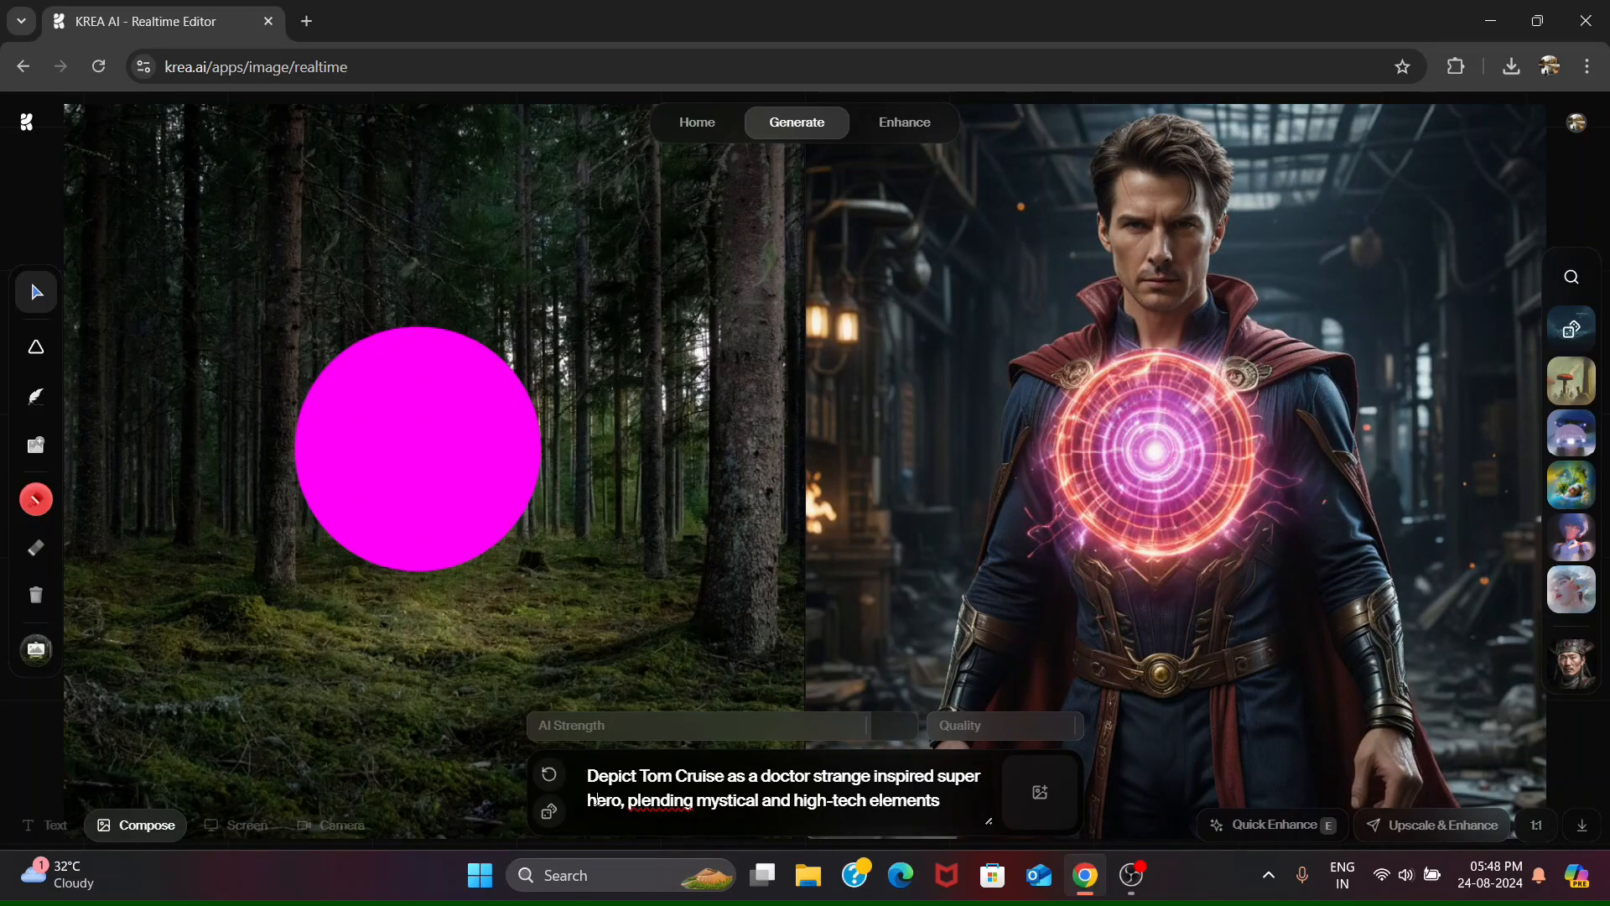
{"action": "type", "text": ". He wears sleek dar"}
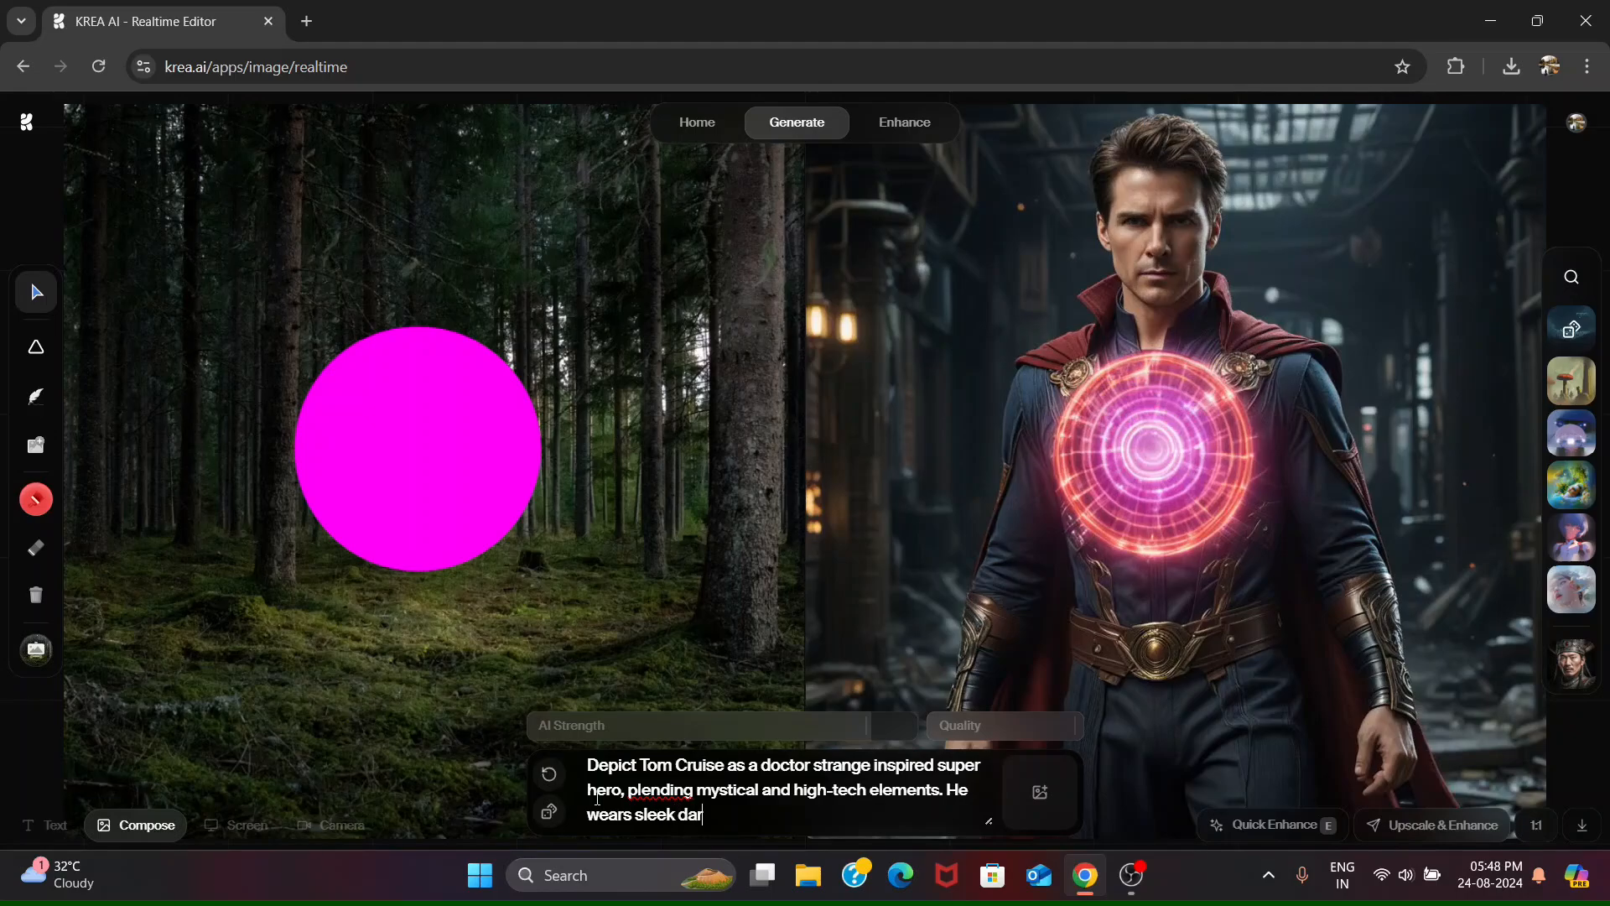
{"action": "type", "text": "k robes with"}
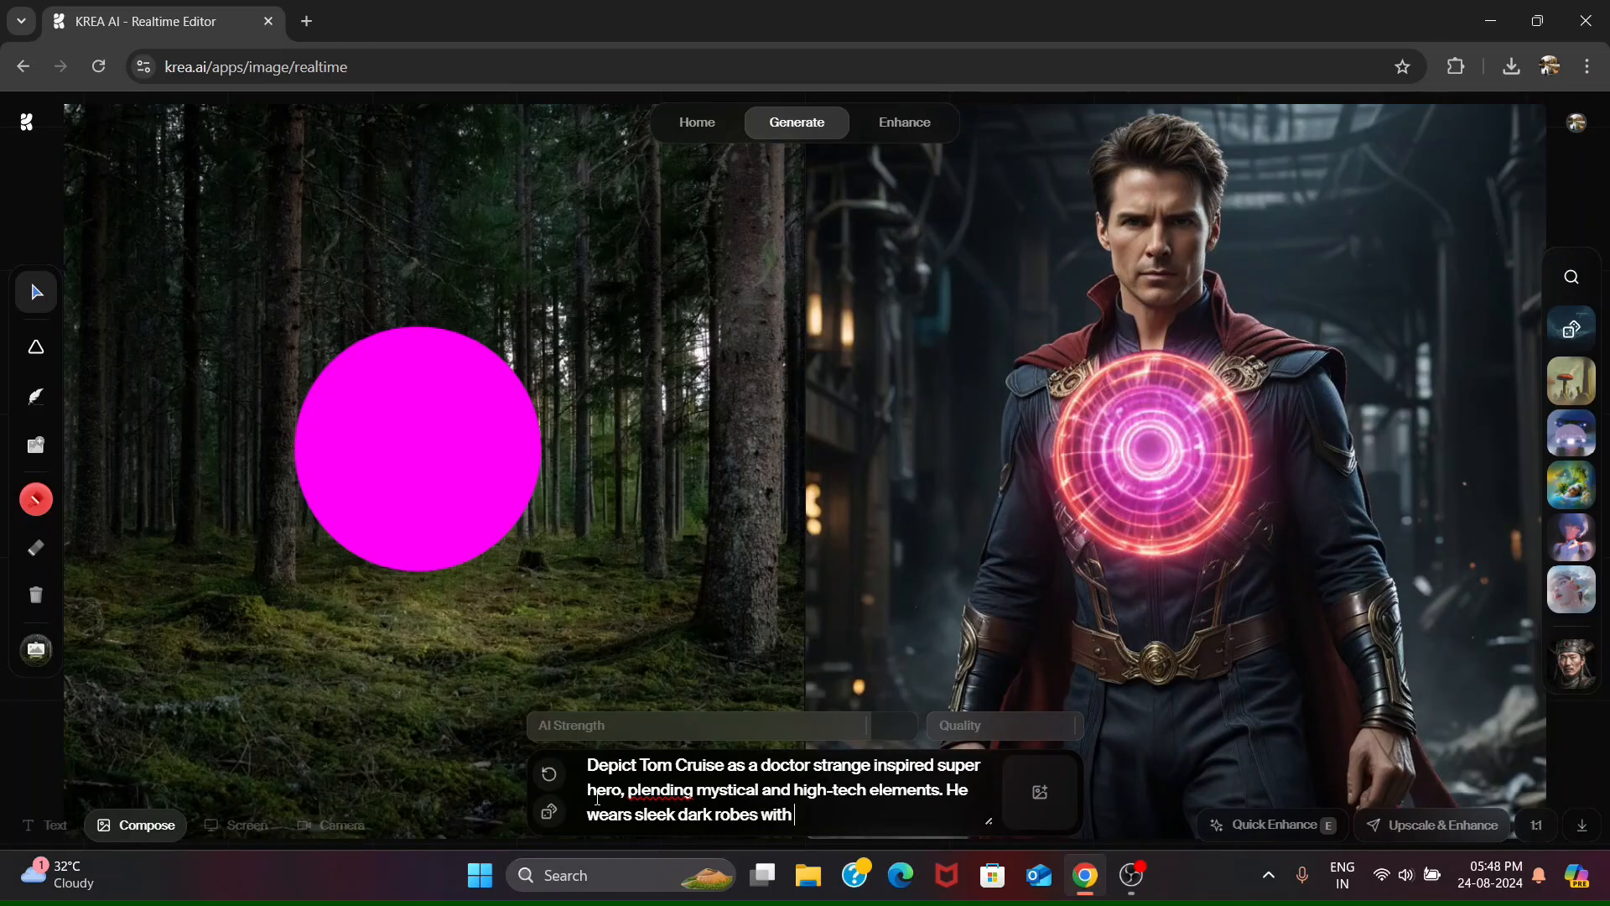
{"action": "type", "text": " glowing sym"}
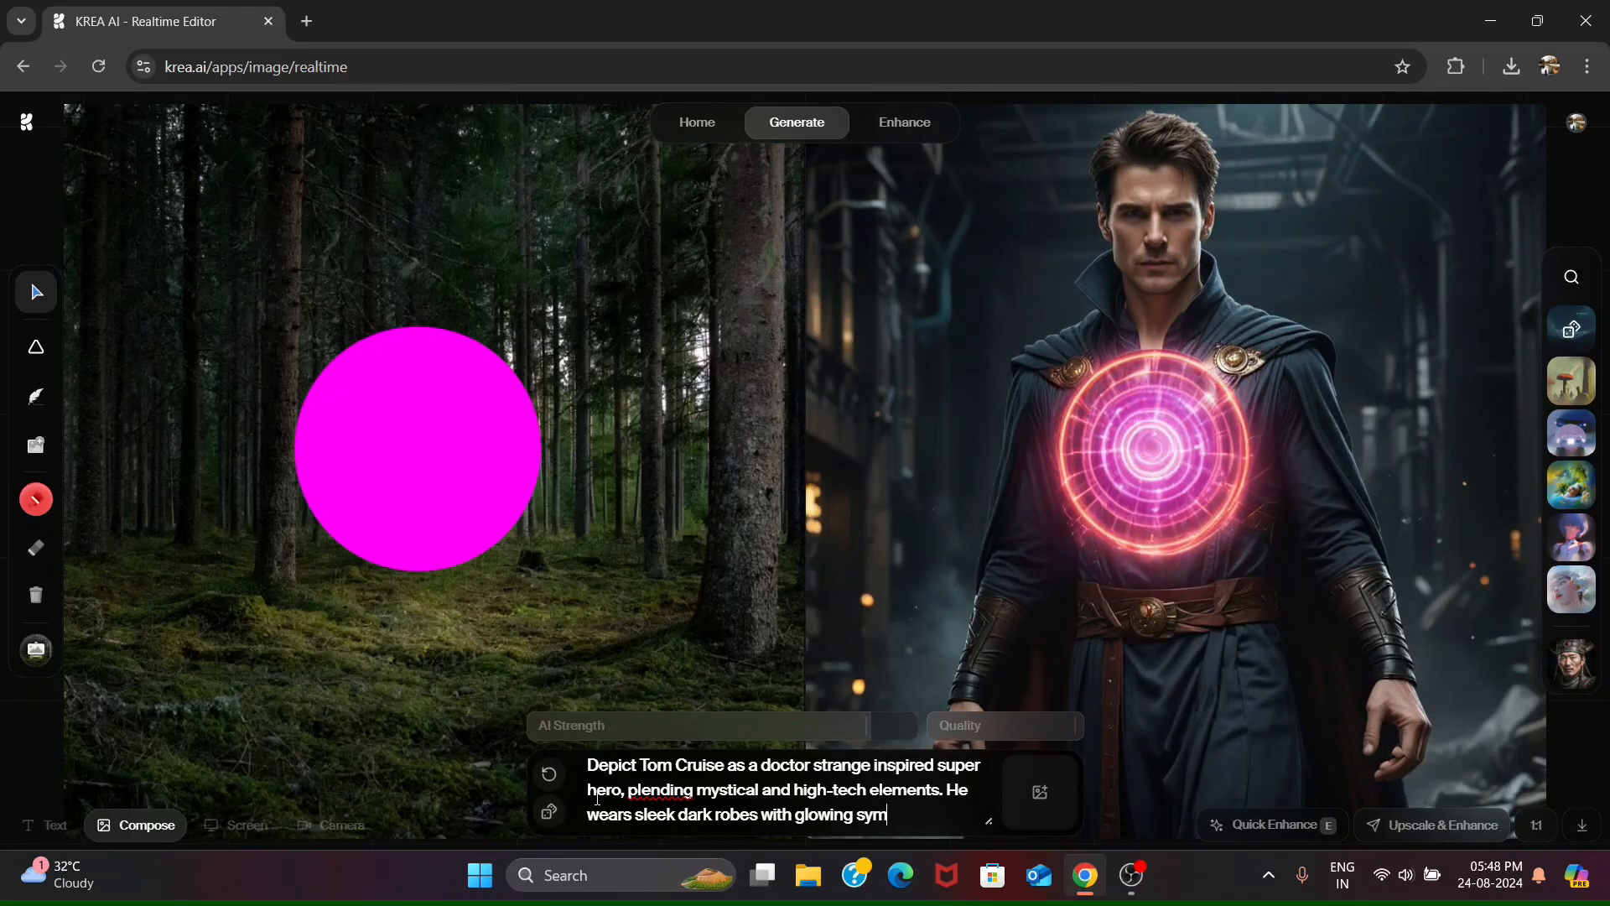
{"action": "type", "text": "bols and holographic ca"}
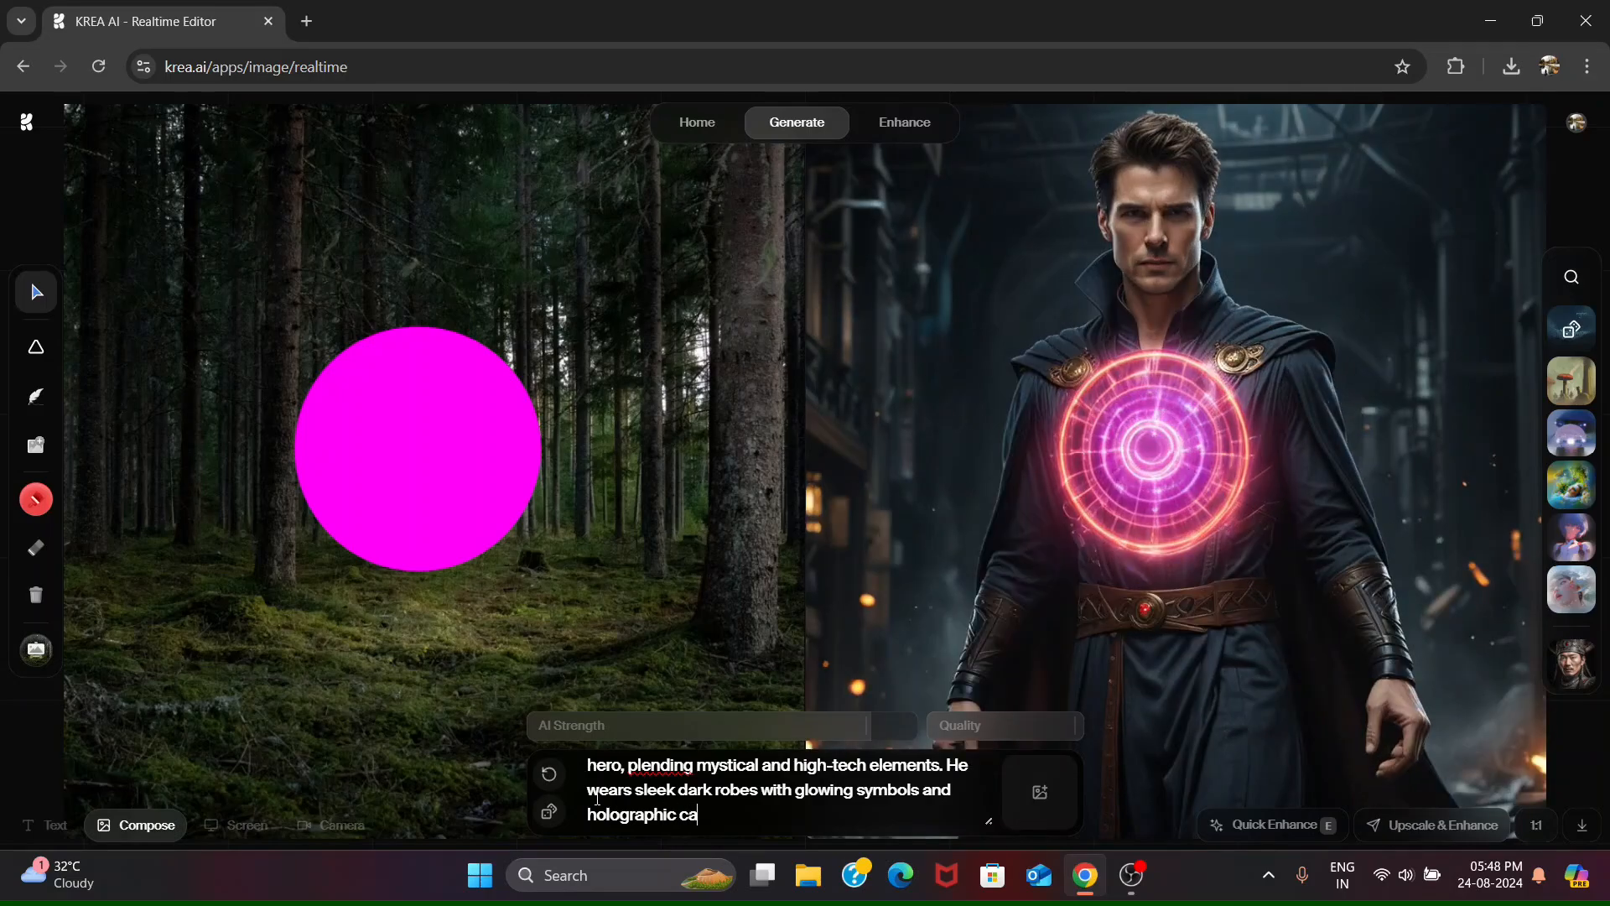
{"action": "type", "text": "pe. The eye"}
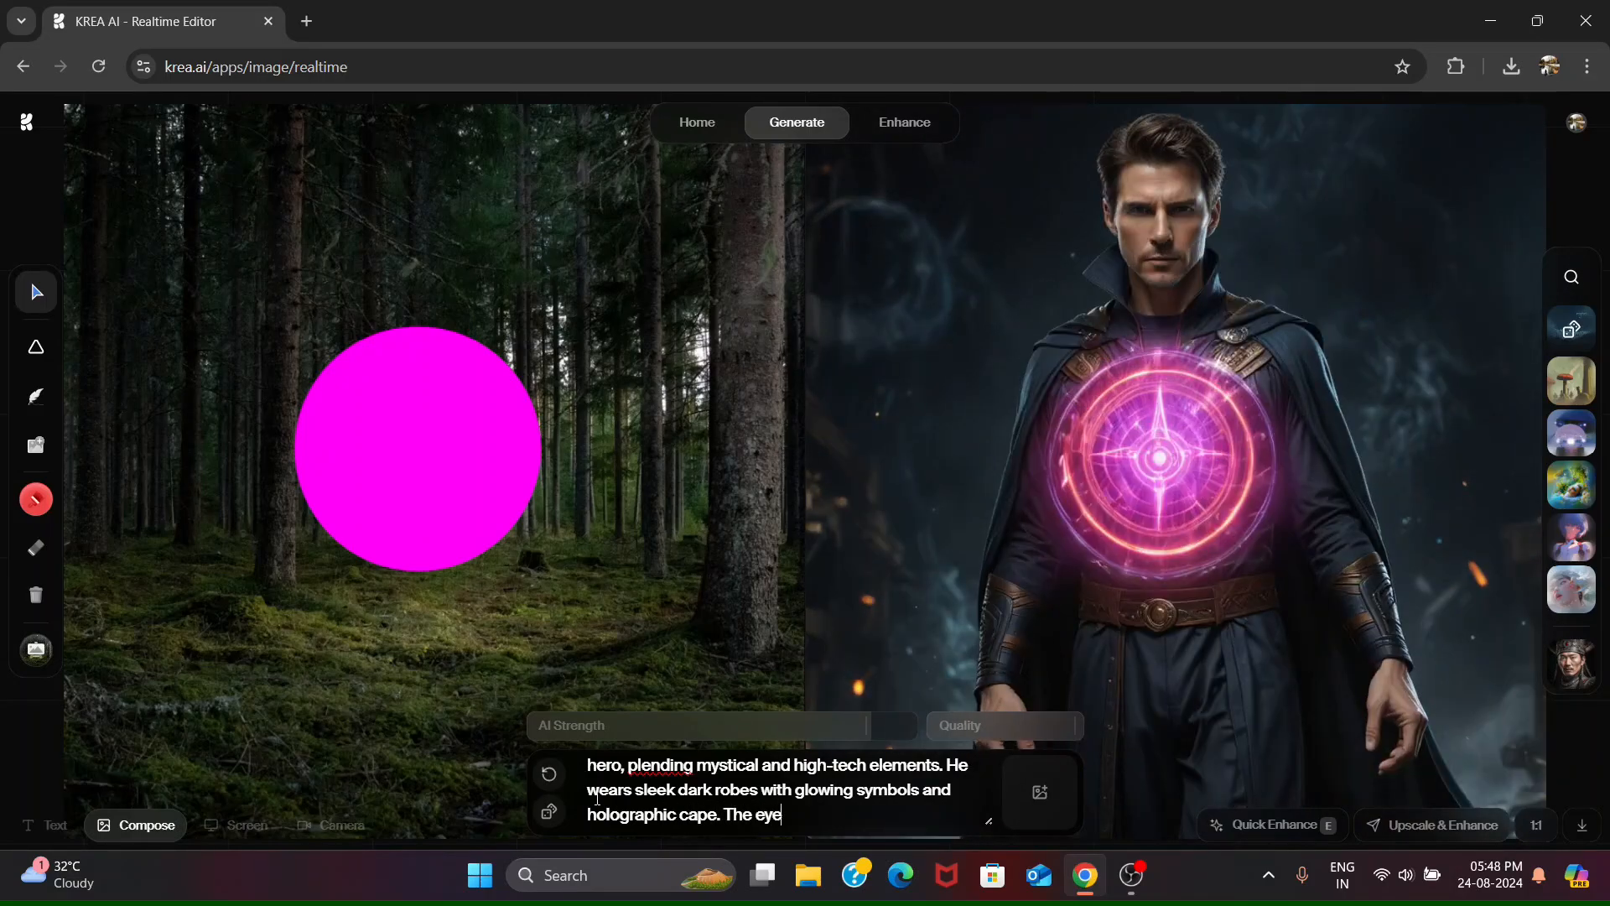
{"action": "type", "text": " of agamo"}
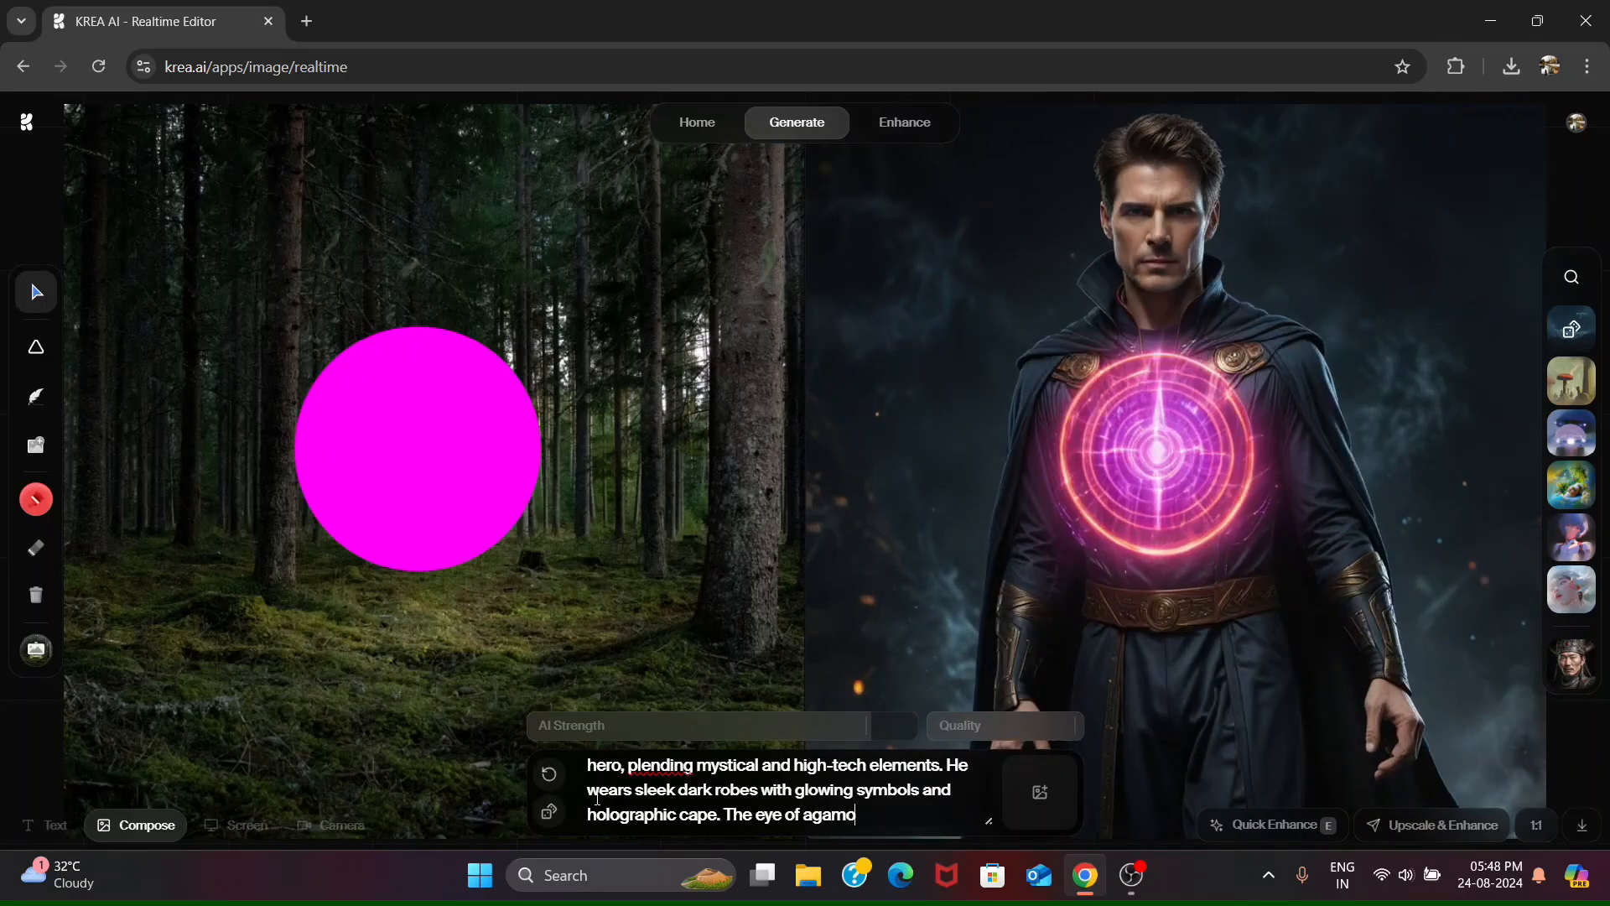
{"action": "type", "text": "tto is"}
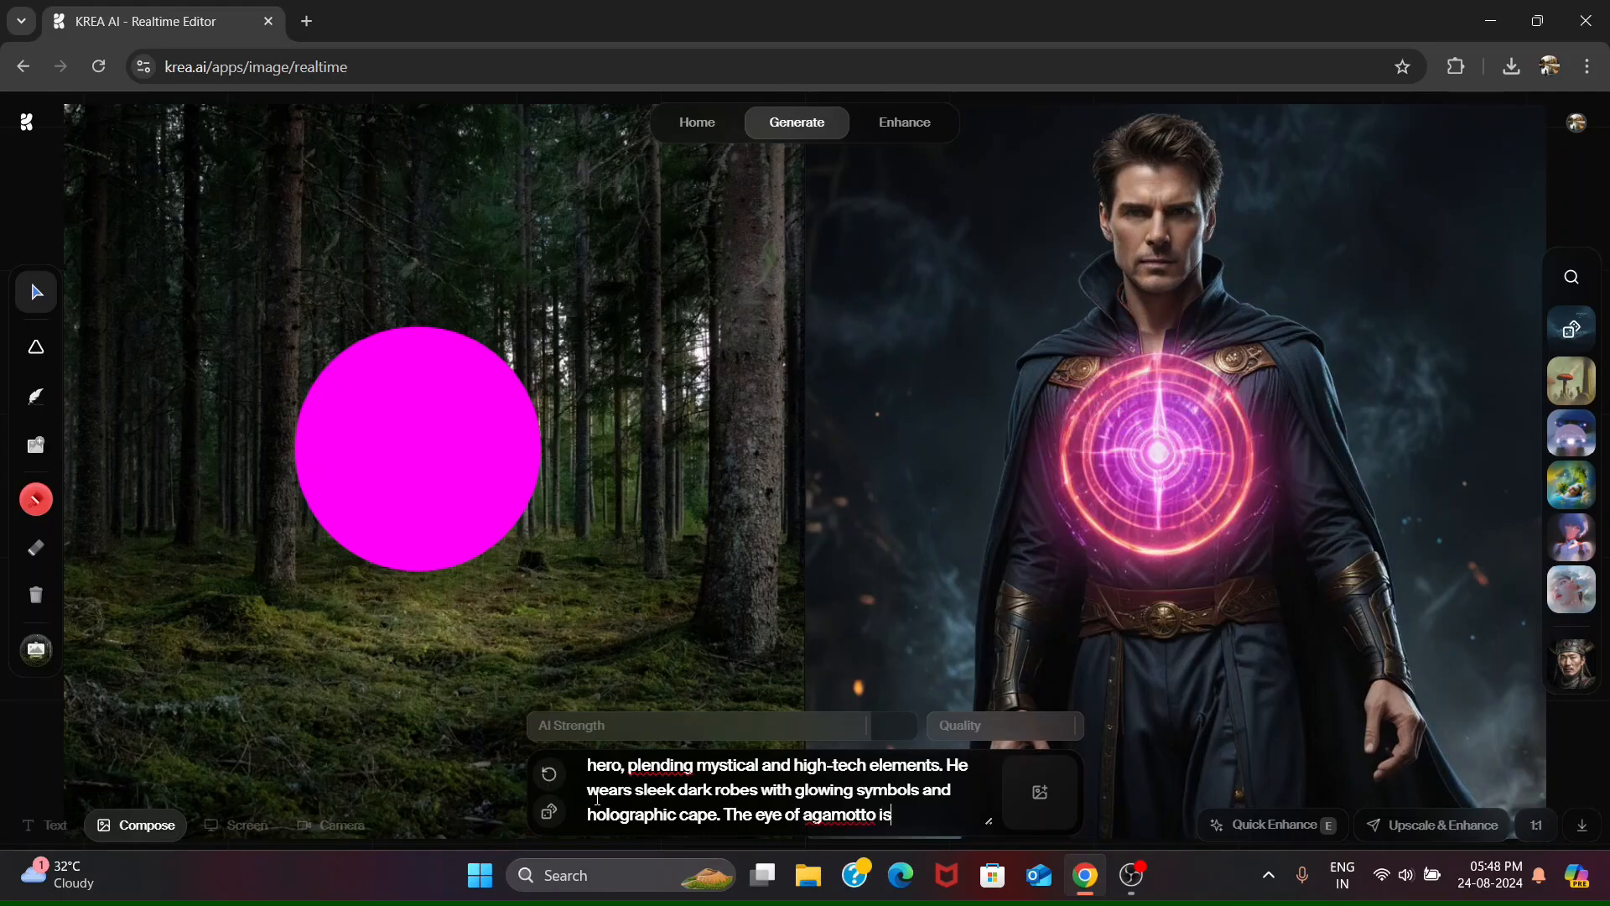
{"action": "type", "text": " futristic"}
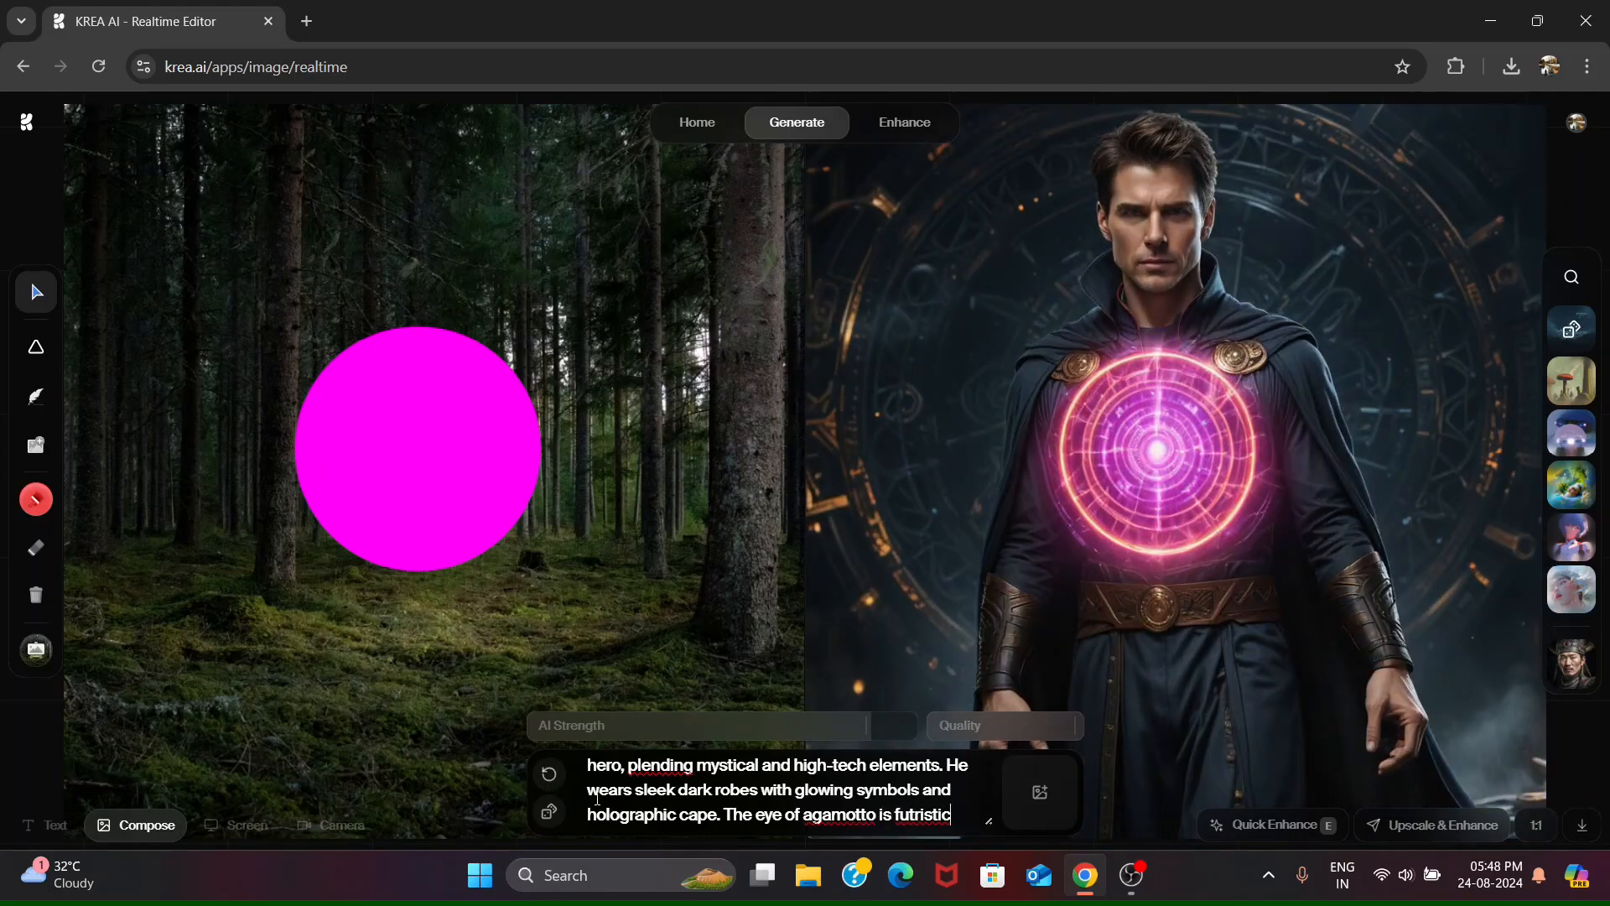
{"action": "type", "text": ", glowing gre"}
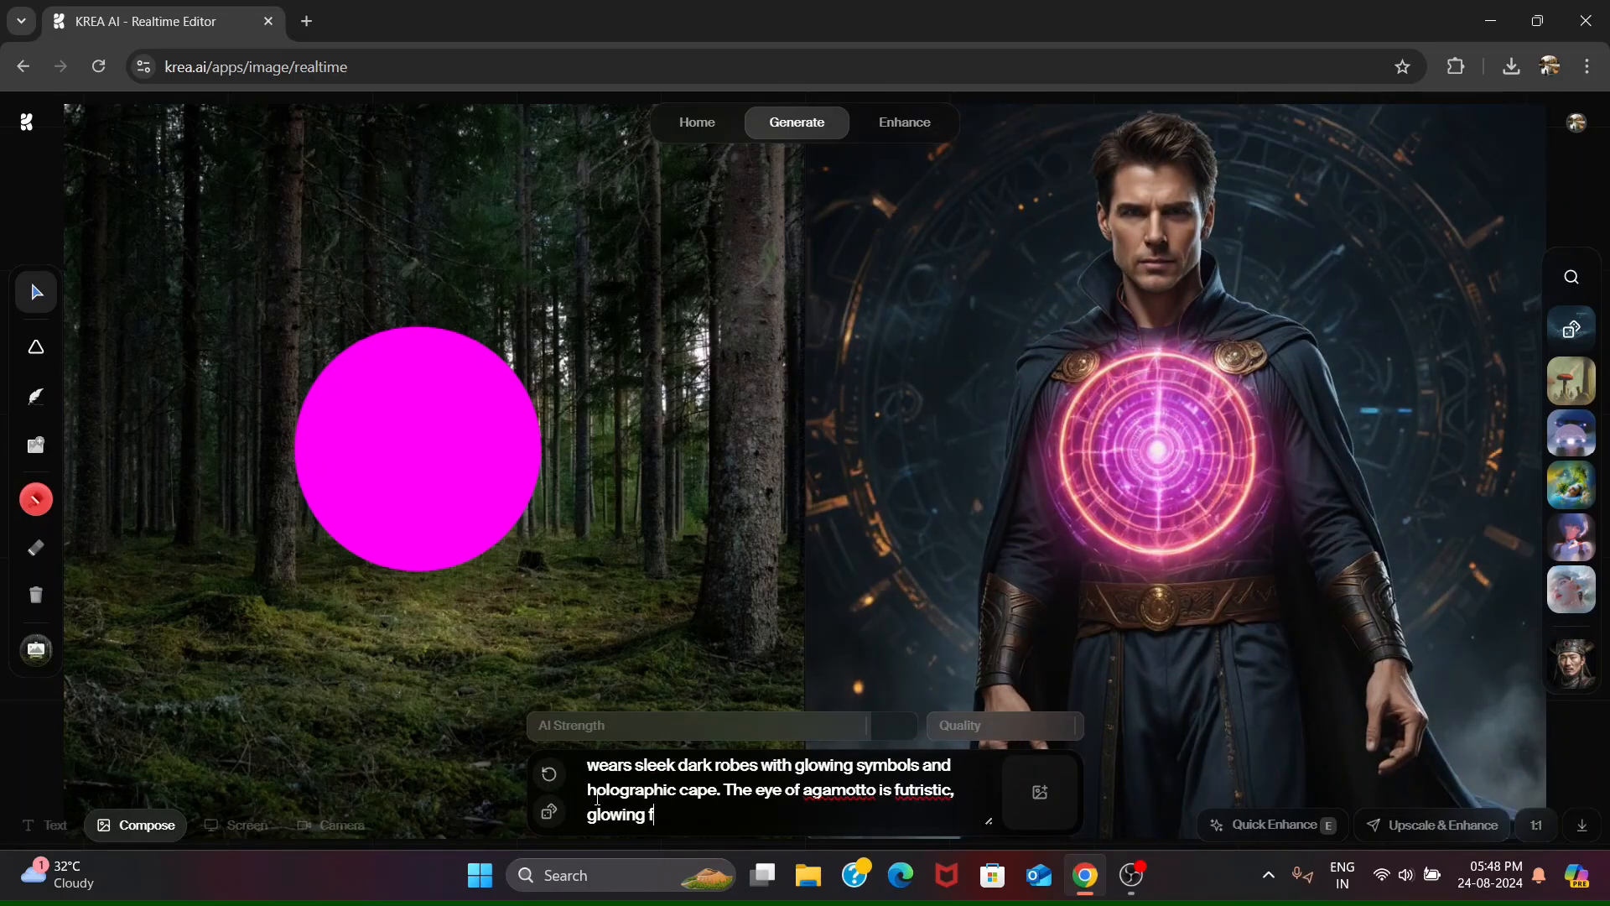
{"action": "type", "text": "en."}
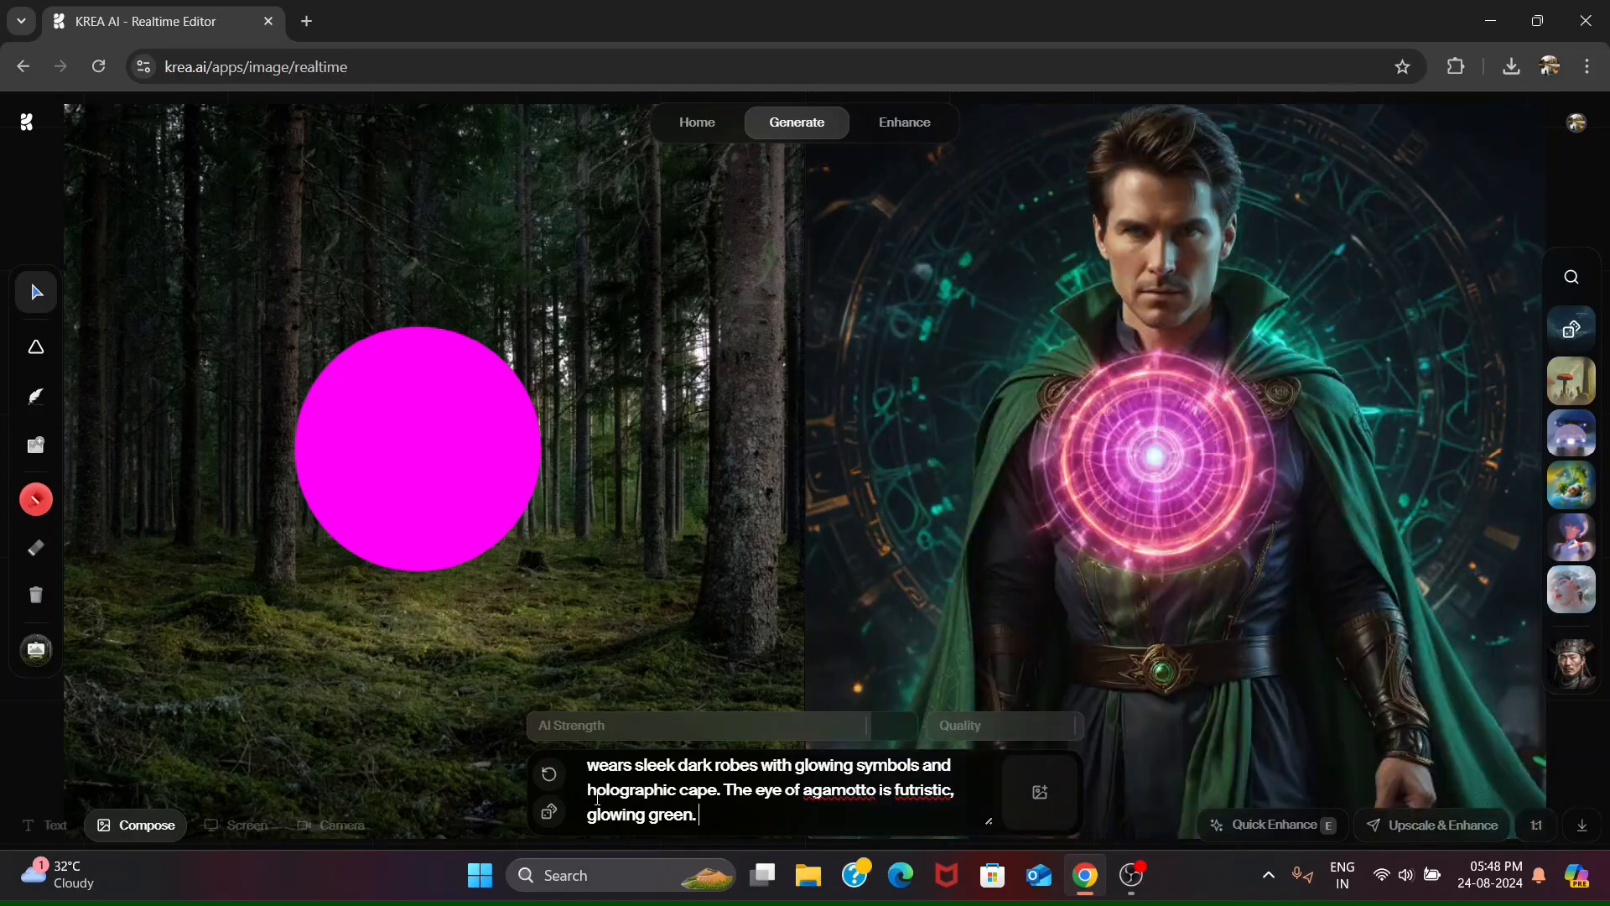
{"action": "type", "text": " Tom casts a"}
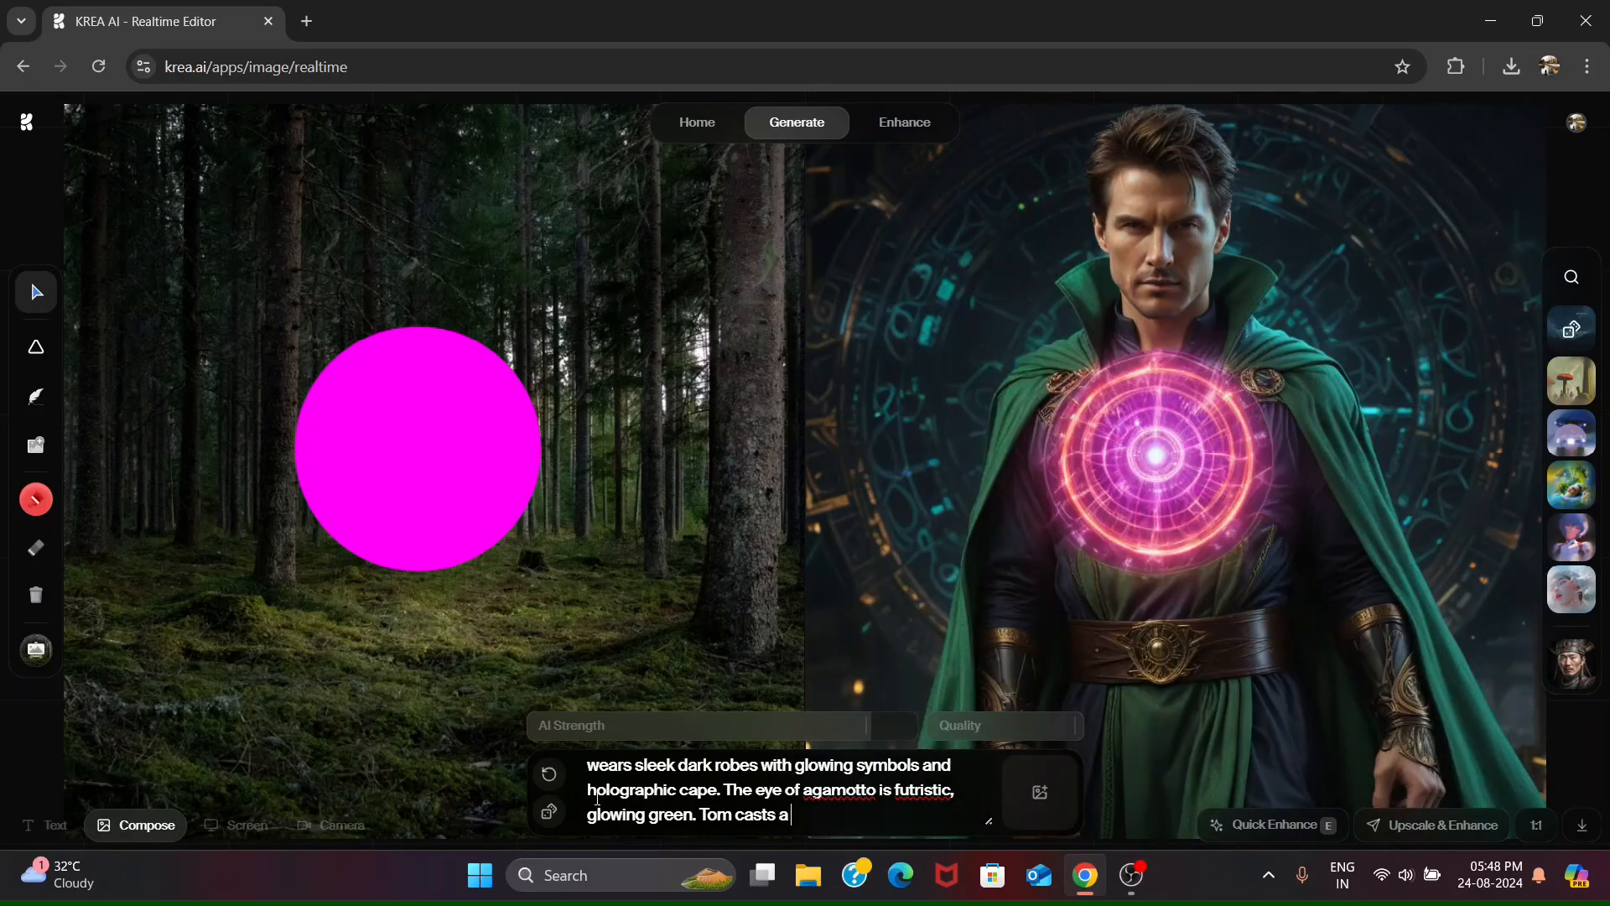
{"action": "type", "text": " spell with swell"}
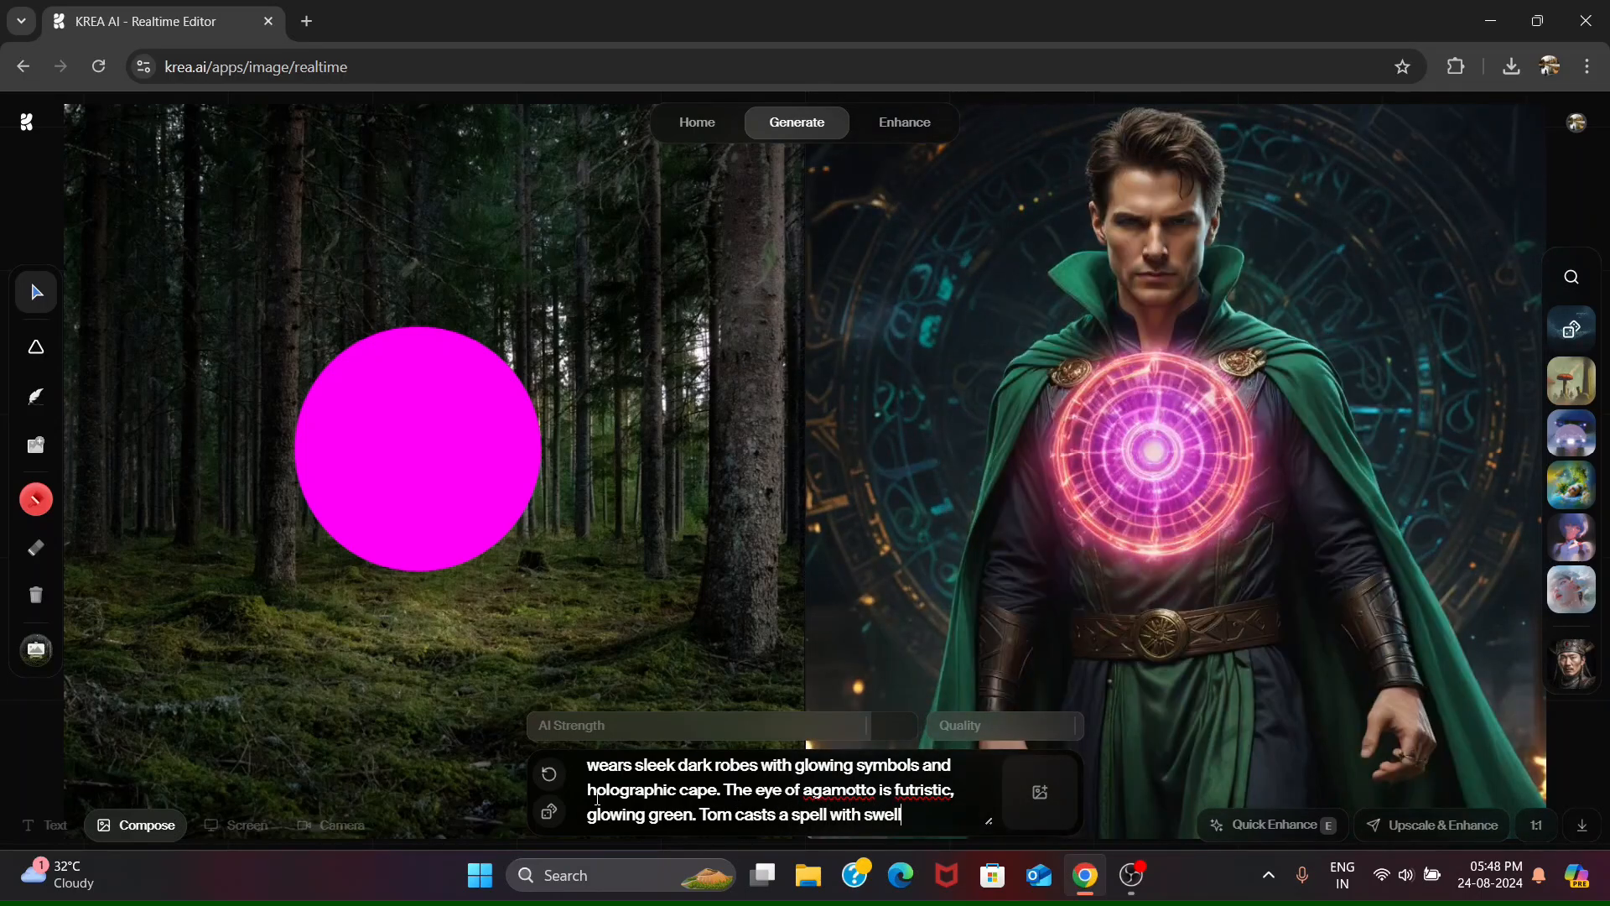
{"action": "type", "text": "ing ene"}
- Continue the prompt with "Tom casts a spell with swirling energy", correcting the mistyped adjective
{"action": "key", "text": "BackSpace"}
{"action": "key", "text": "BackSpace"}
{"action": "key", "text": "BackSpace"}
{"action": "key", "text": "BackSpace"}
{"action": "key", "text": "BackSpace"}
{"action": "key", "text": "BackSpace"}
{"action": "key", "text": "BackSpace"}
{"action": "key", "text": "BackSpace"}
{"action": "key", "text": "BackSpace"}
{"action": "key", "text": "BackSpace"}
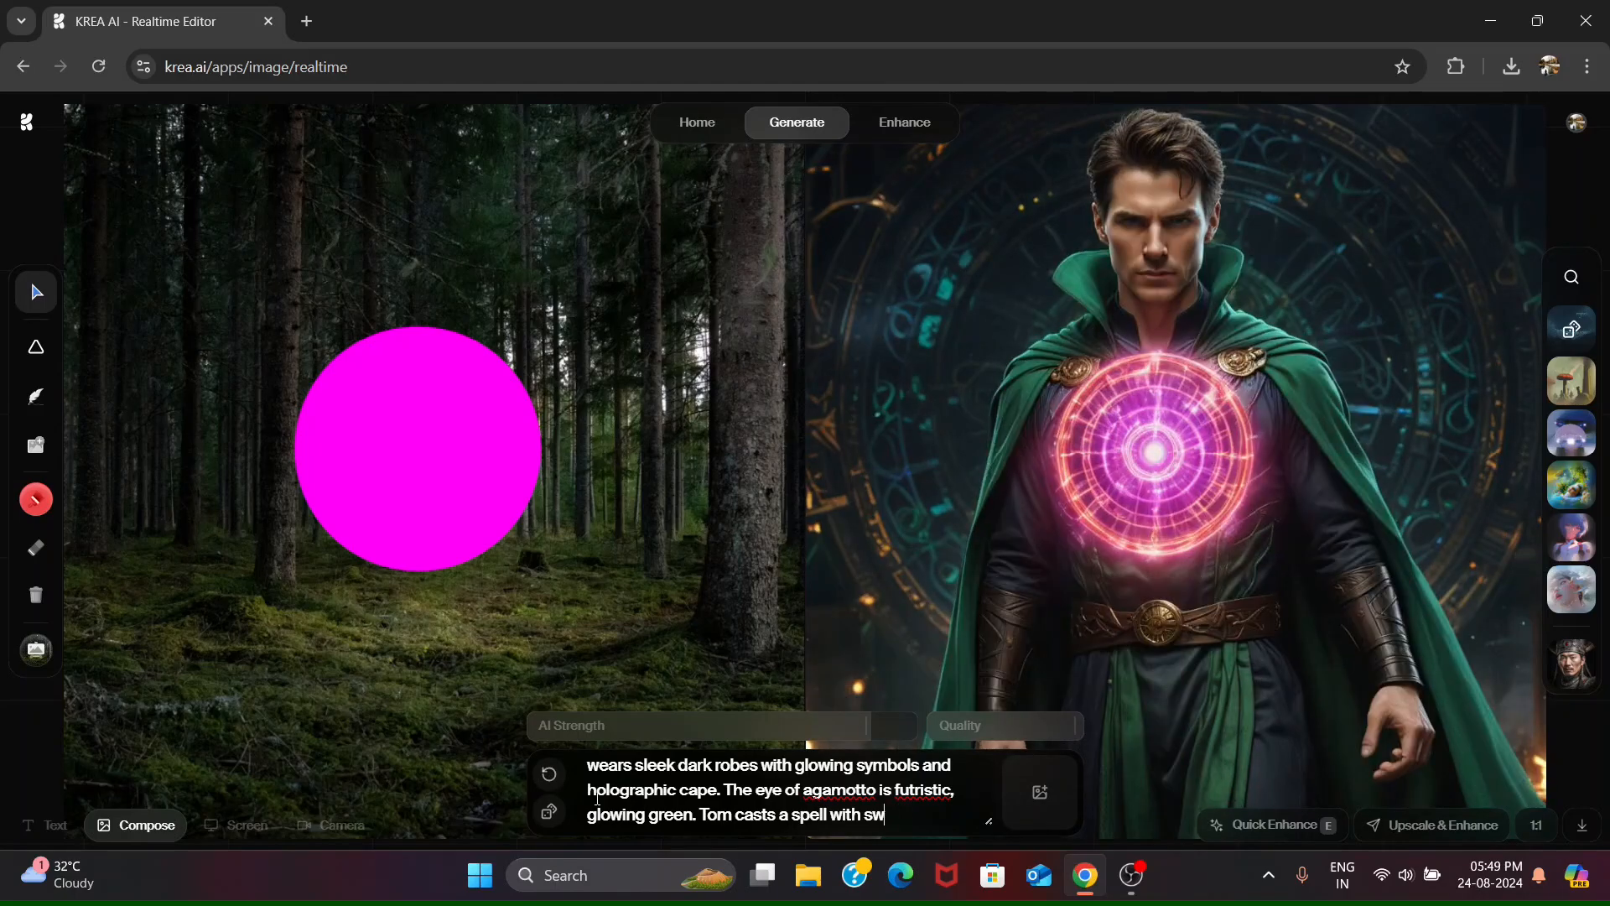
{"action": "type", "text": "irling en"}
{"action": "type", "text": "erg"}
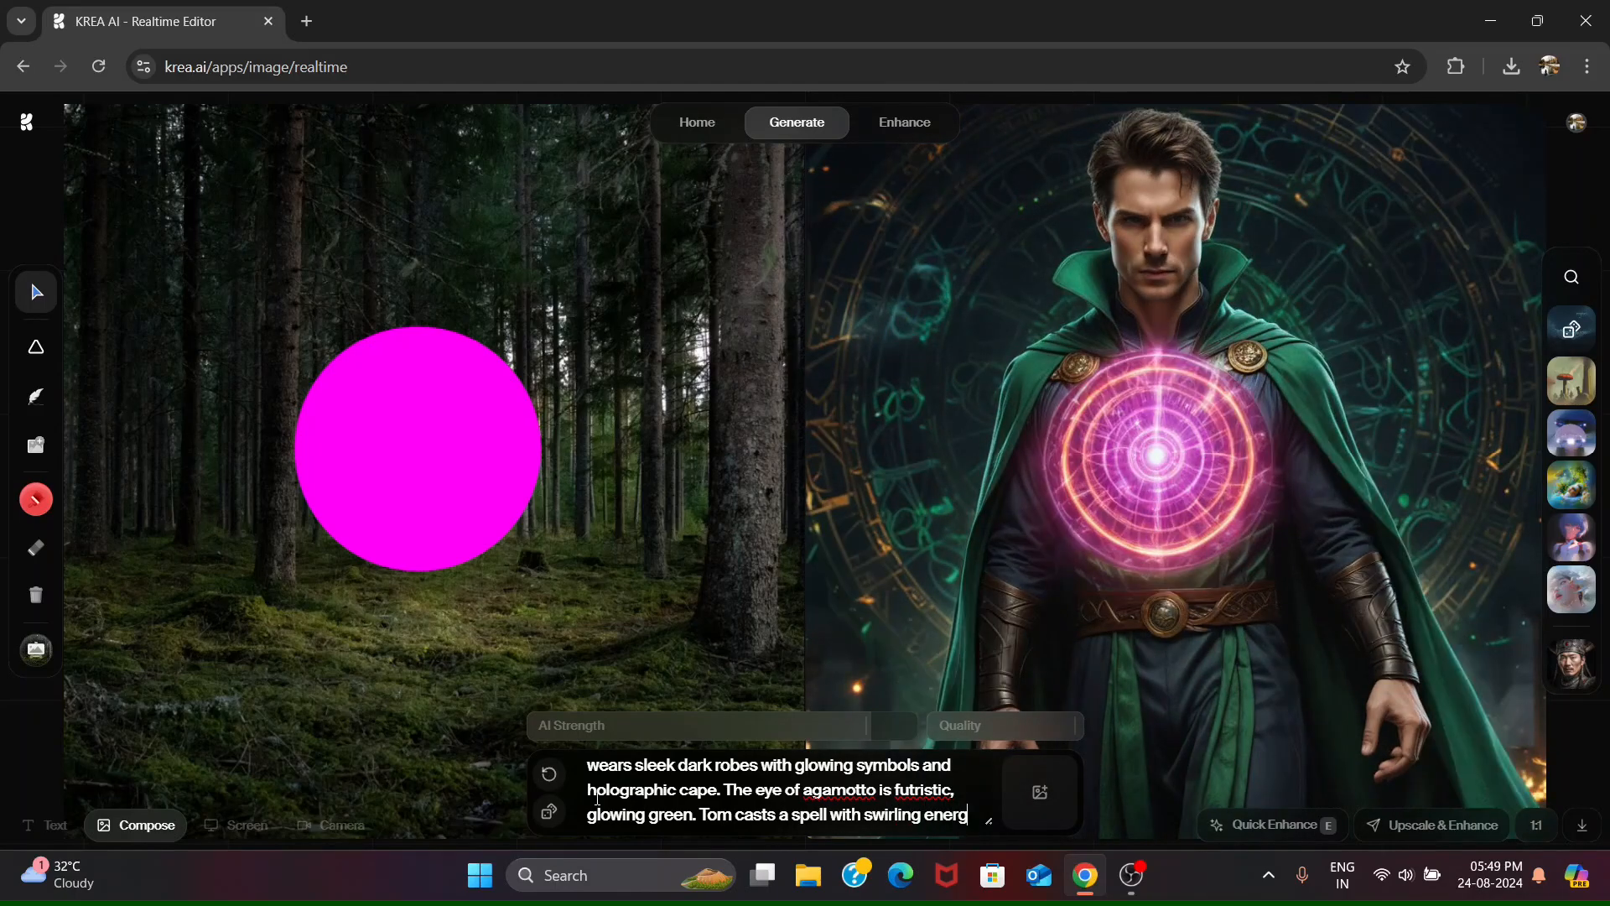
{"action": "type", "text": "y set against"}
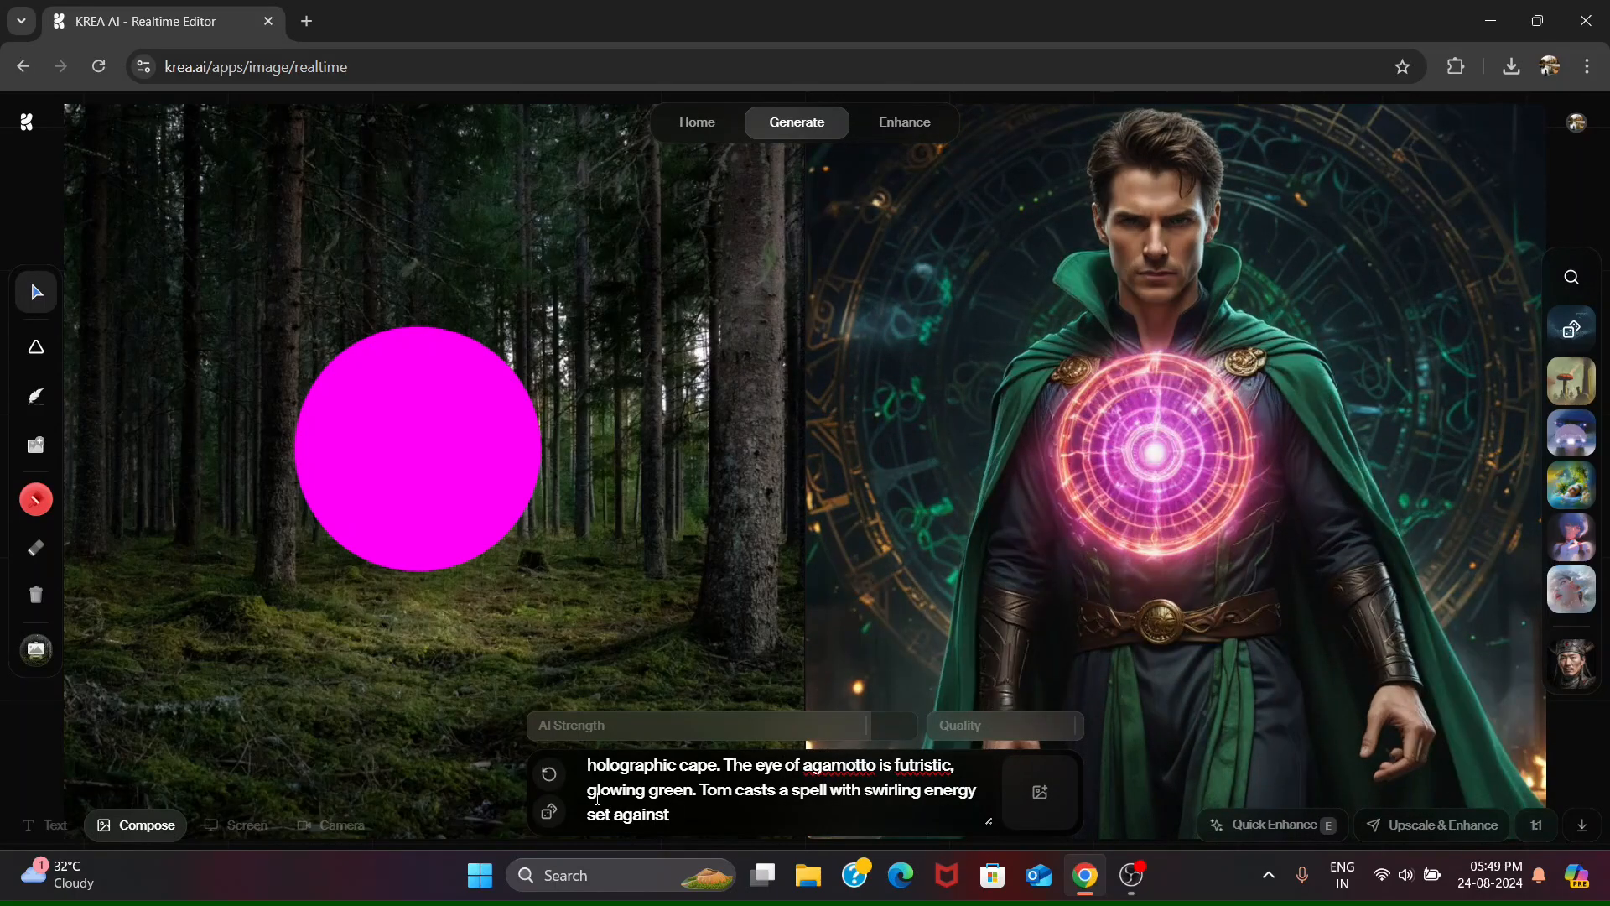
{"action": "type", "text": " a backdrop of "}
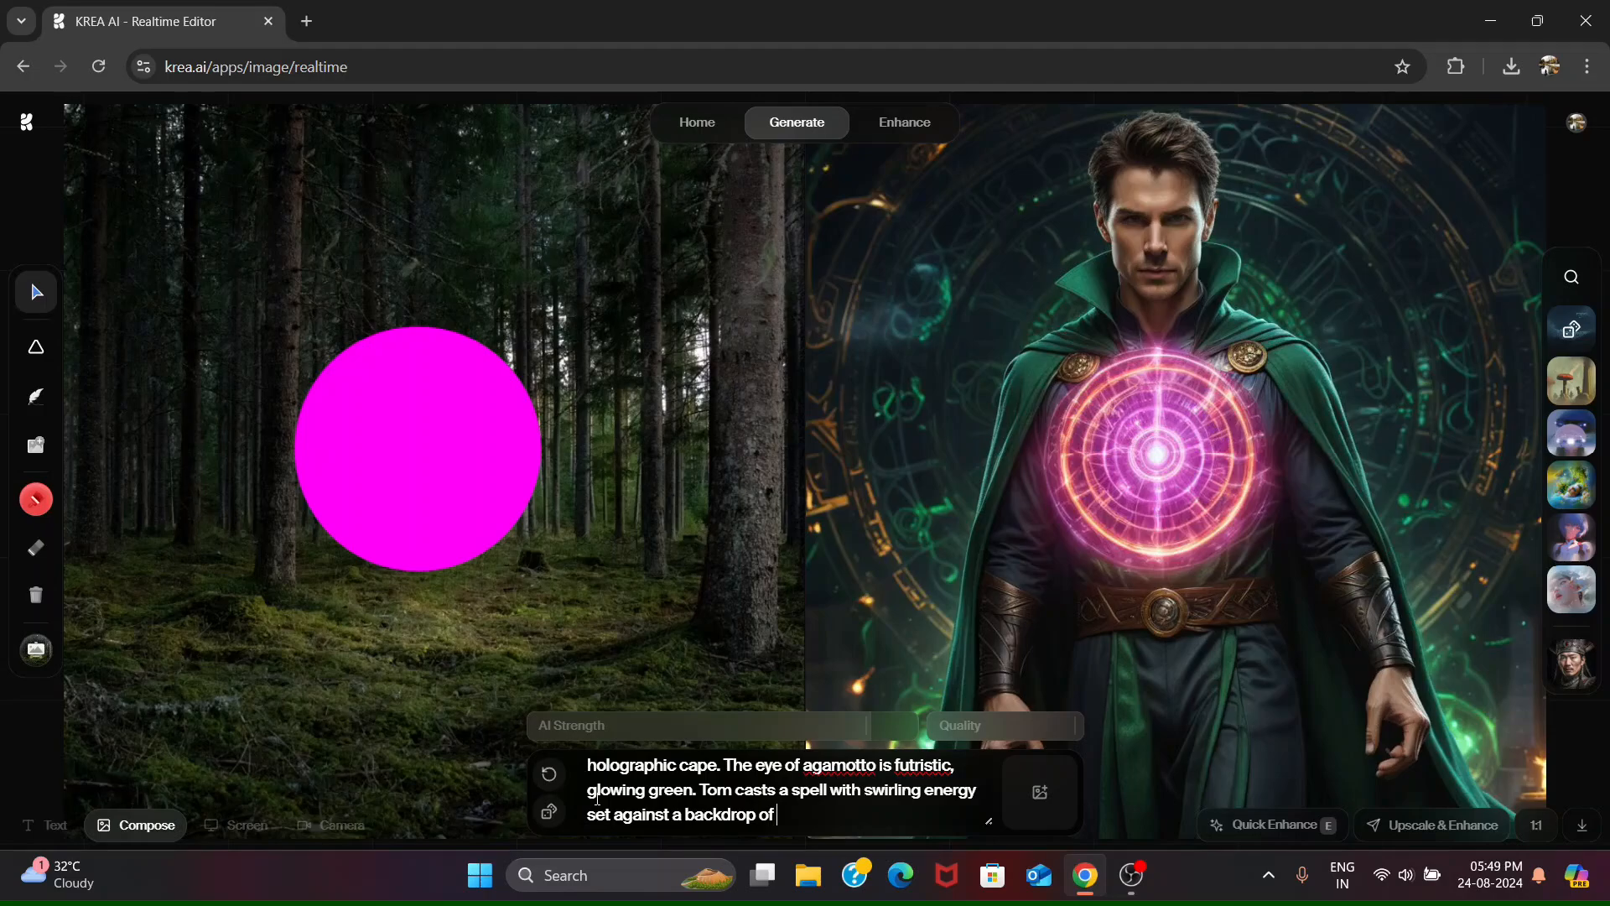
{"action": "type", "text": "ancient and futu"}
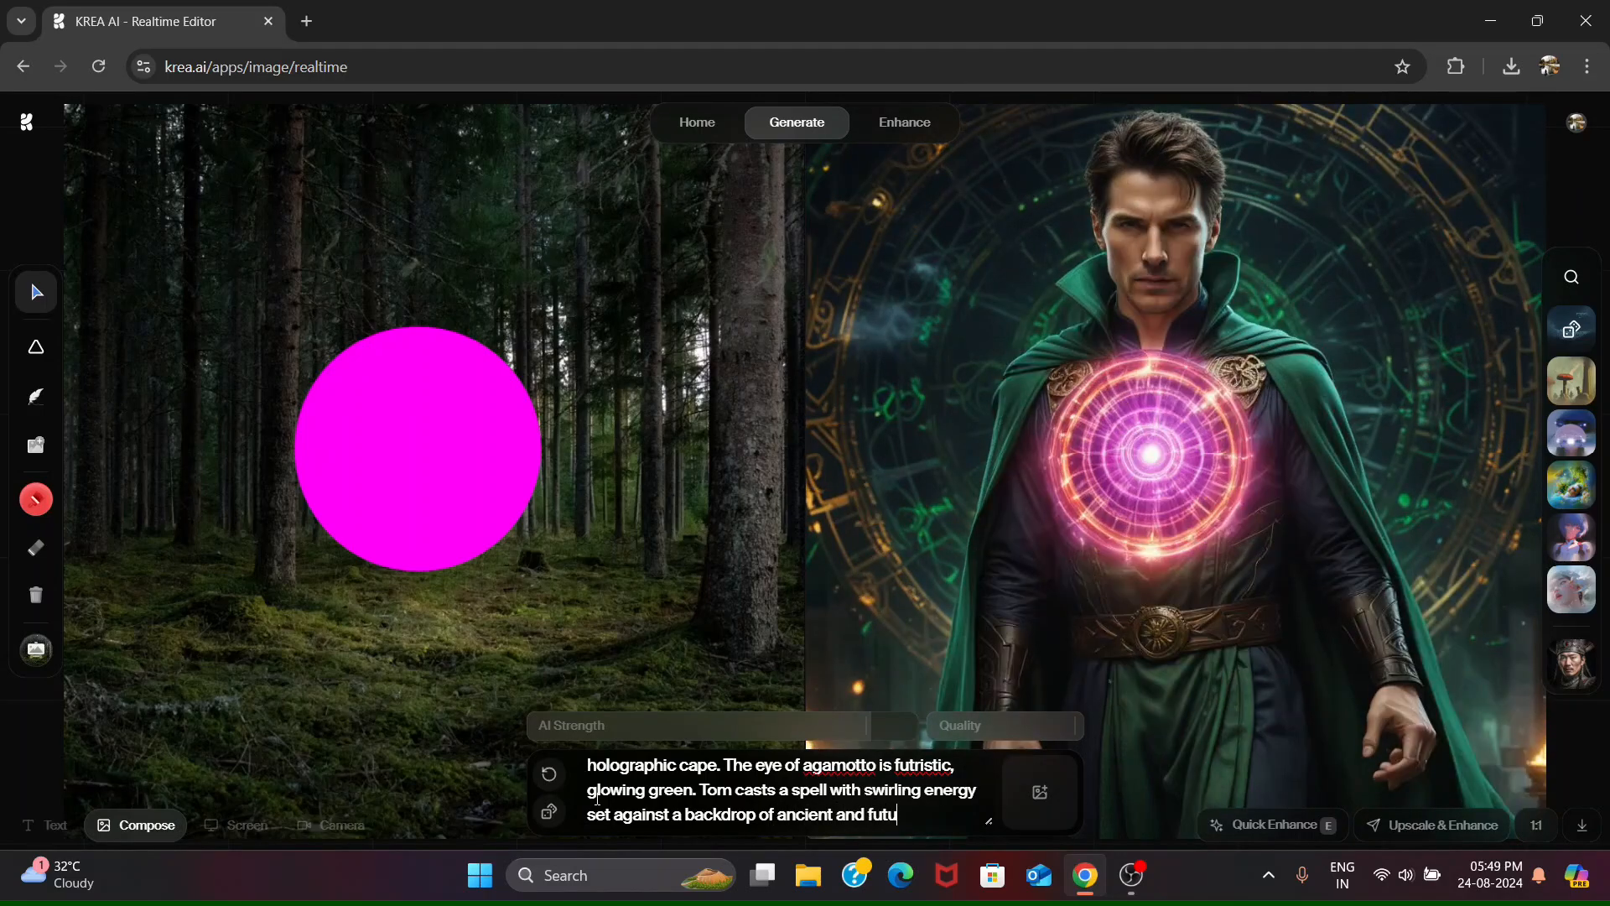
{"action": "type", "text": "ristic real"}
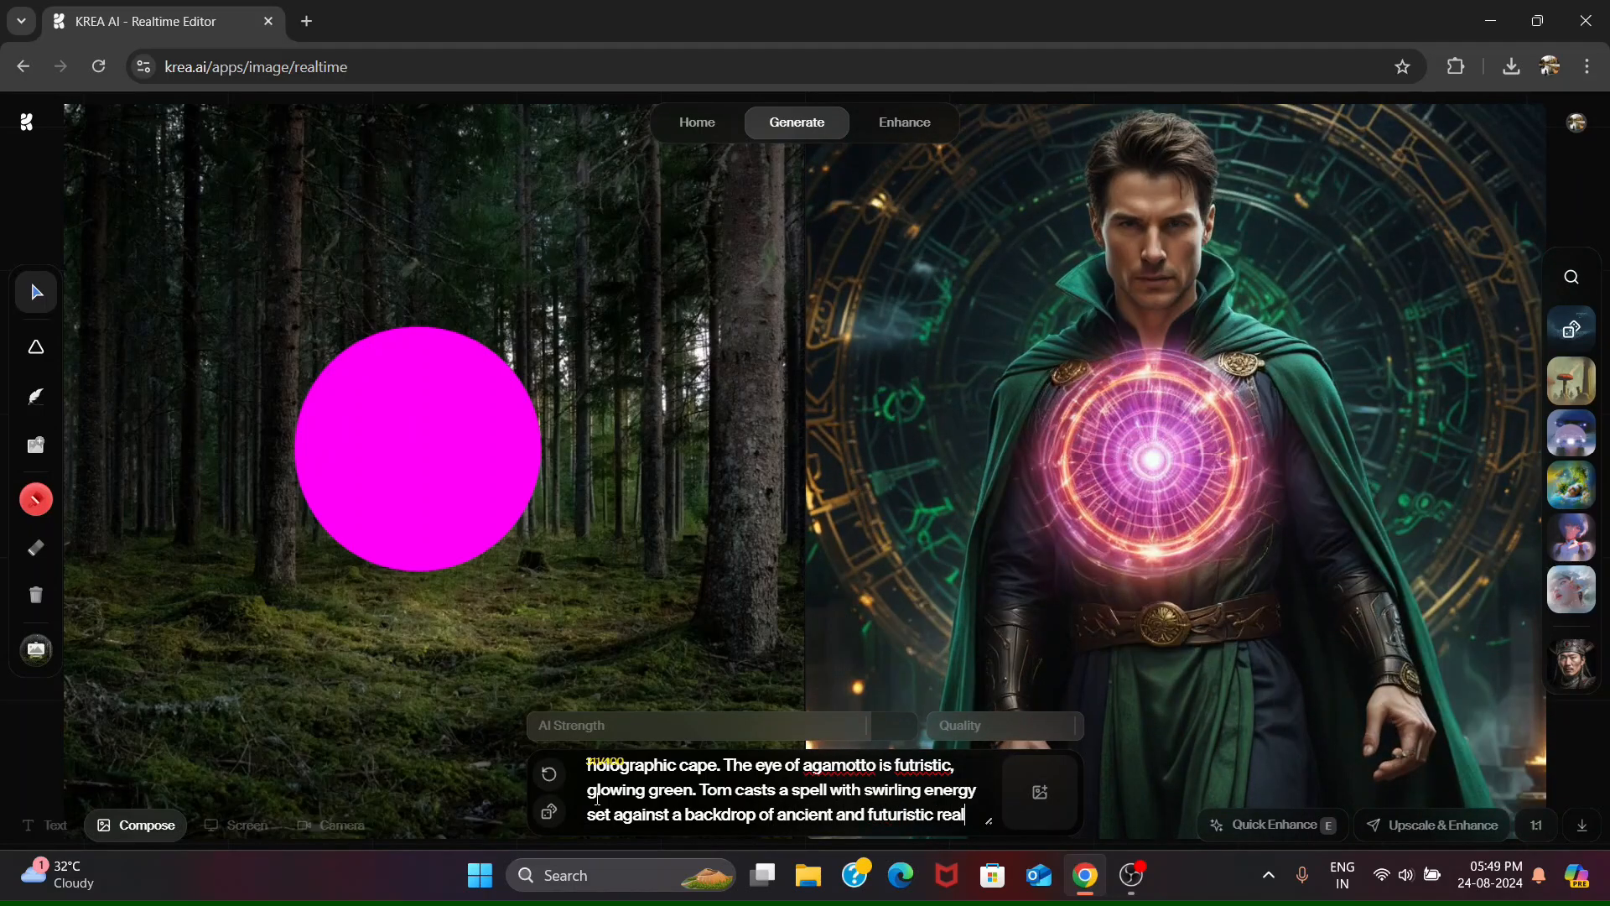
{"action": "type", "text": "ms."}
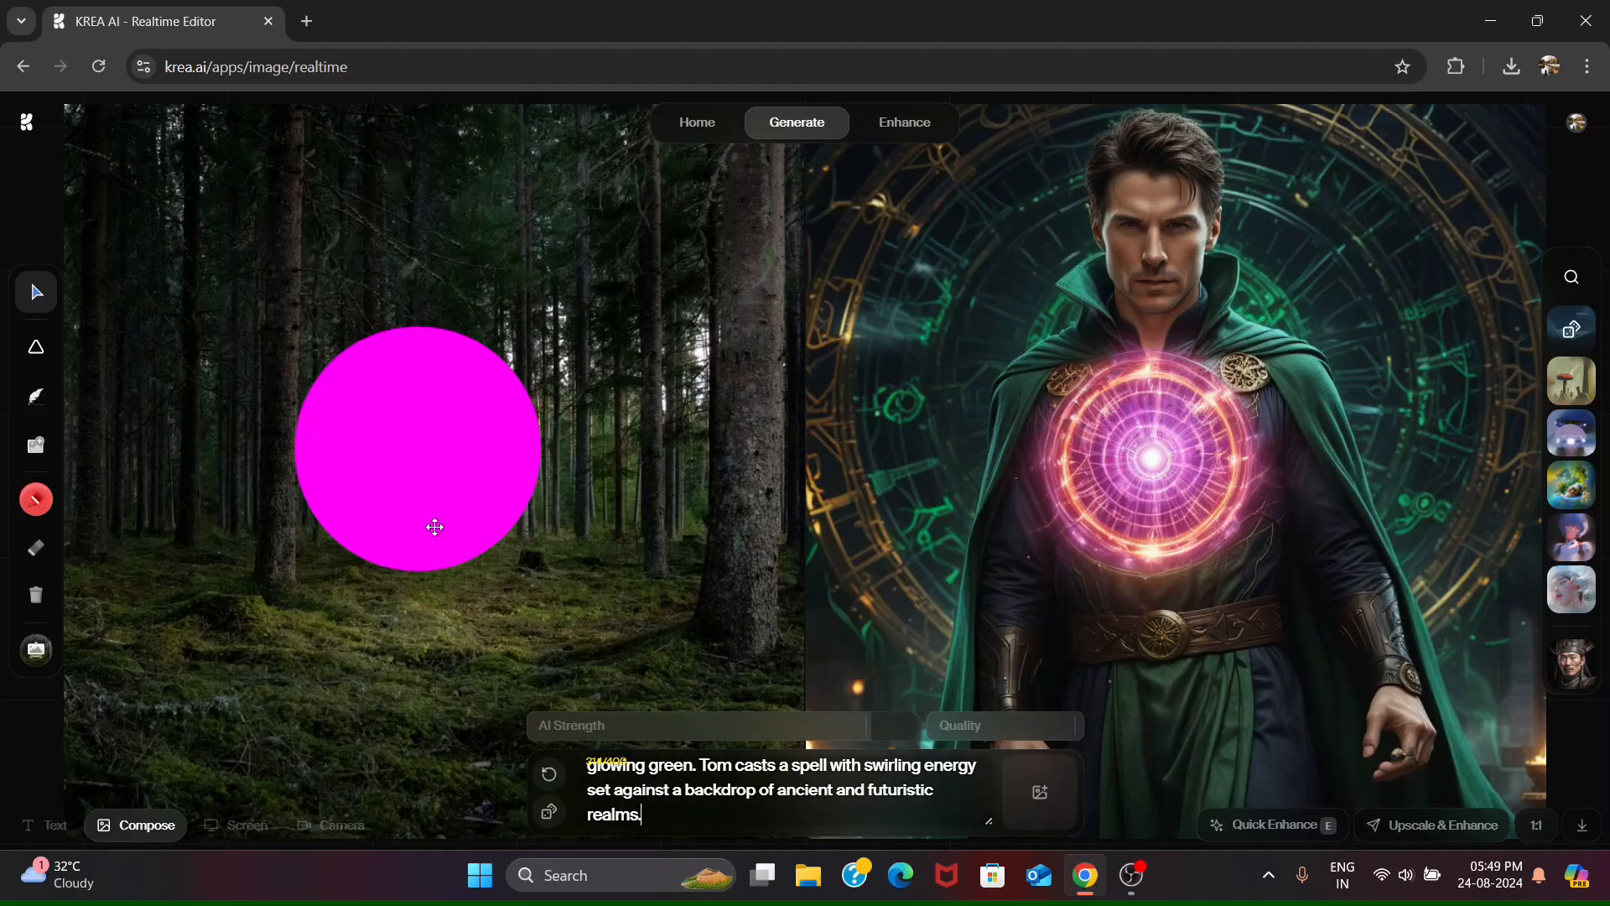
- Move the magenta circle to the upper-left edge of the canvas, and download and view the generated image
{"action": "left_click_drag", "start_coordinate": [428, 460], "coordinate": [268, 350]}
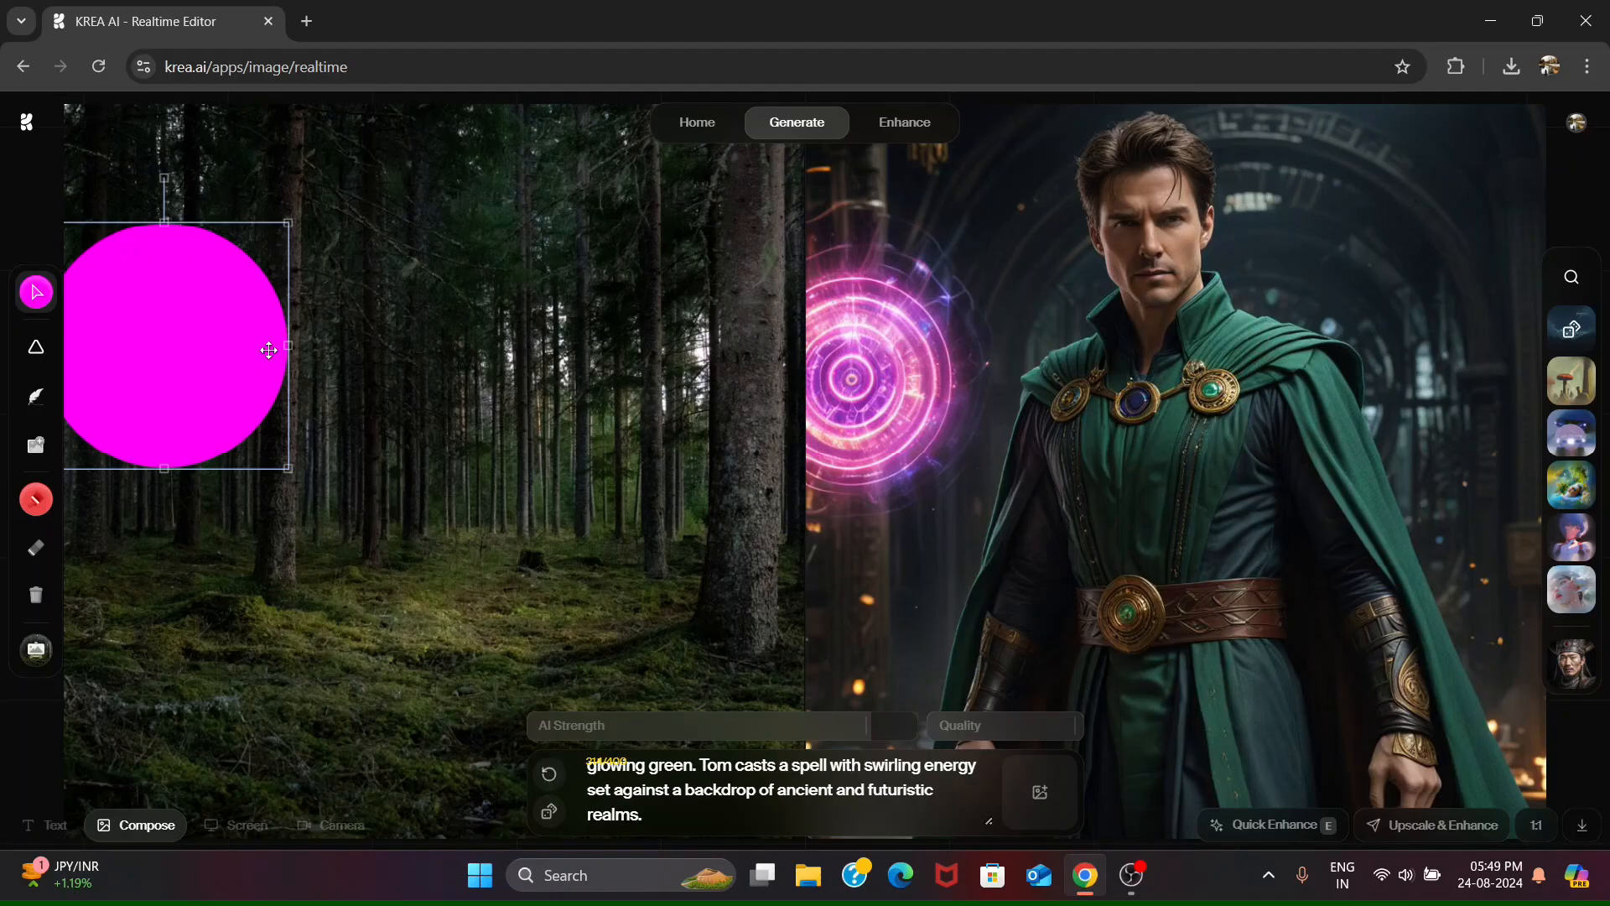
{"action": "left_click", "coordinate": [1585, 829]}
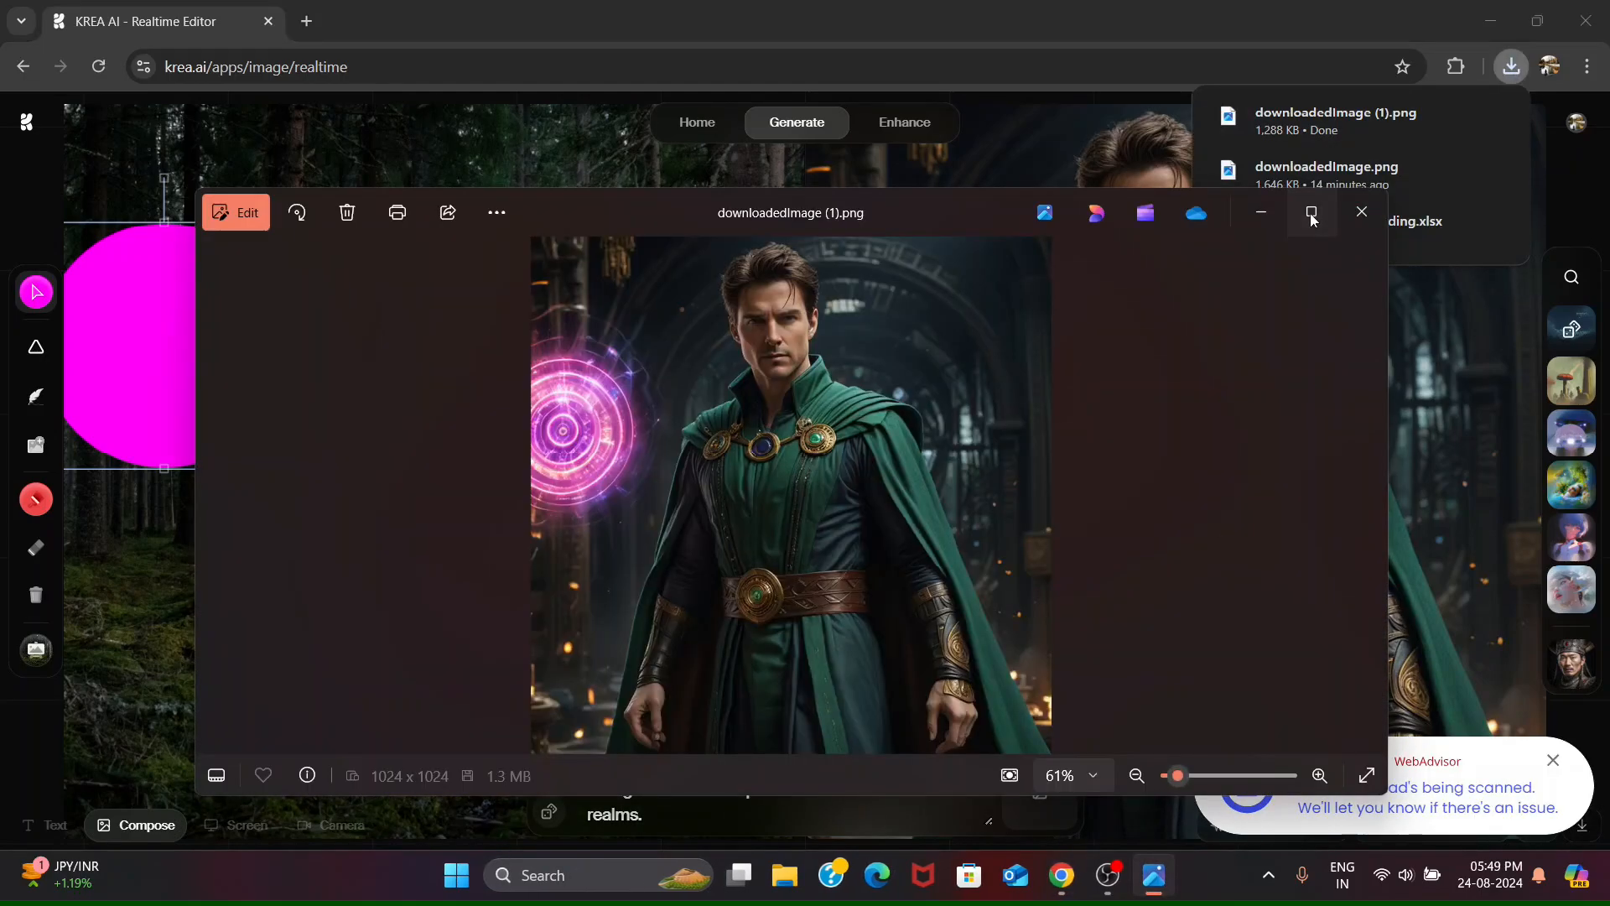
{"action": "left_click", "coordinate": [1312, 214]}
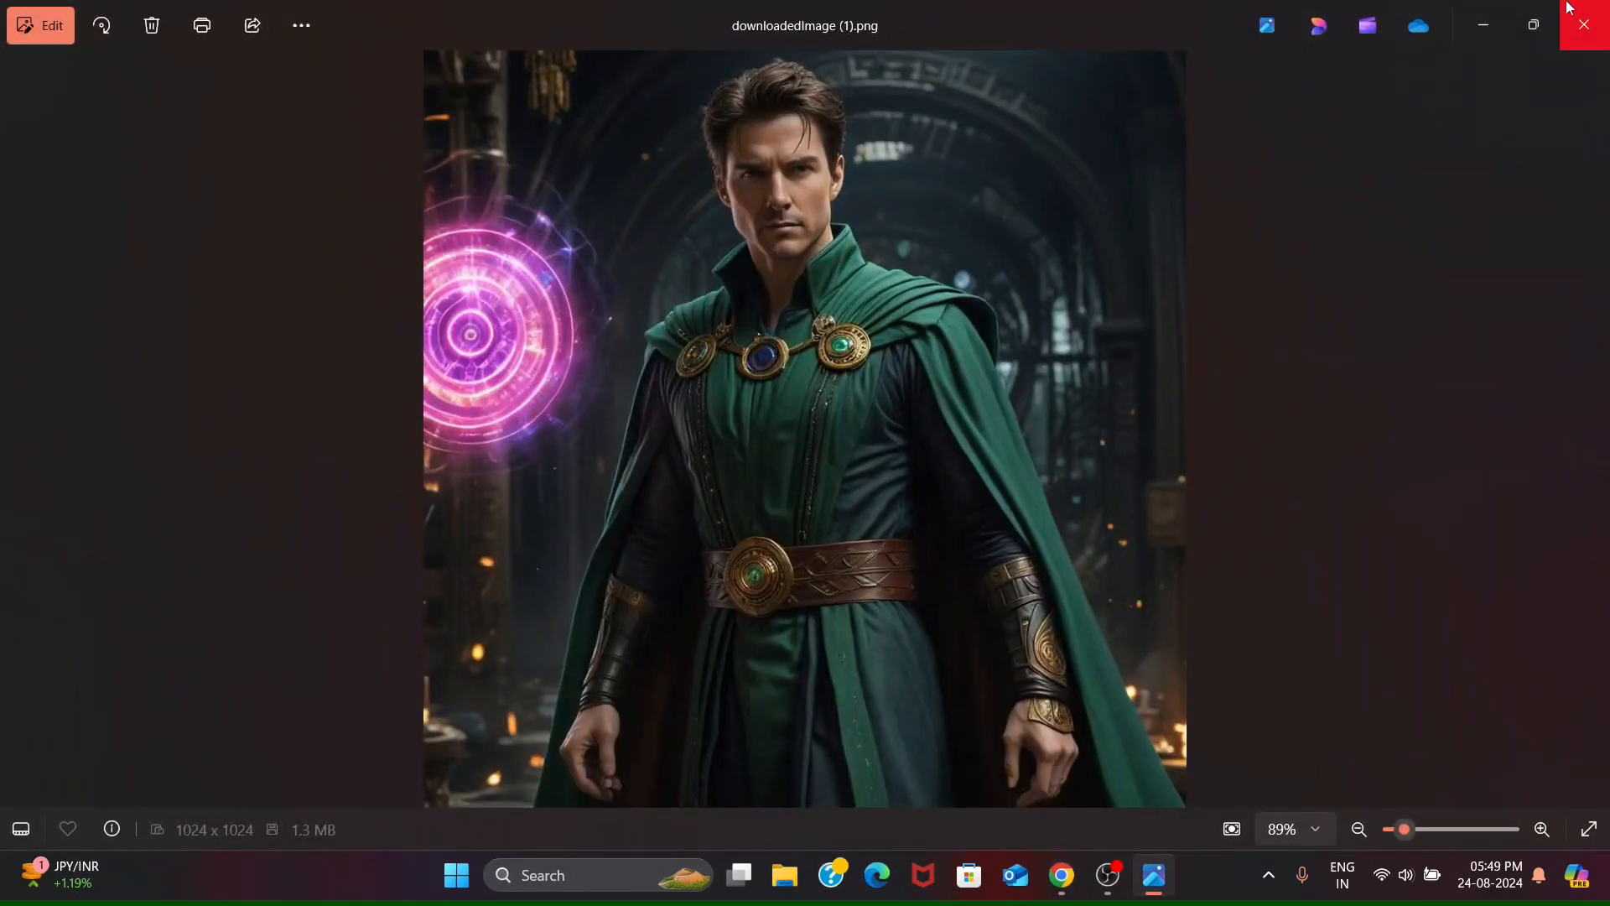
{"action": "left_click", "coordinate": [1581, 27]}
- Draw a cyan rectangle near the middle of the canvas and move it over the magenta circle's lower-right edge
{"action": "left_click", "coordinate": [36, 347]}
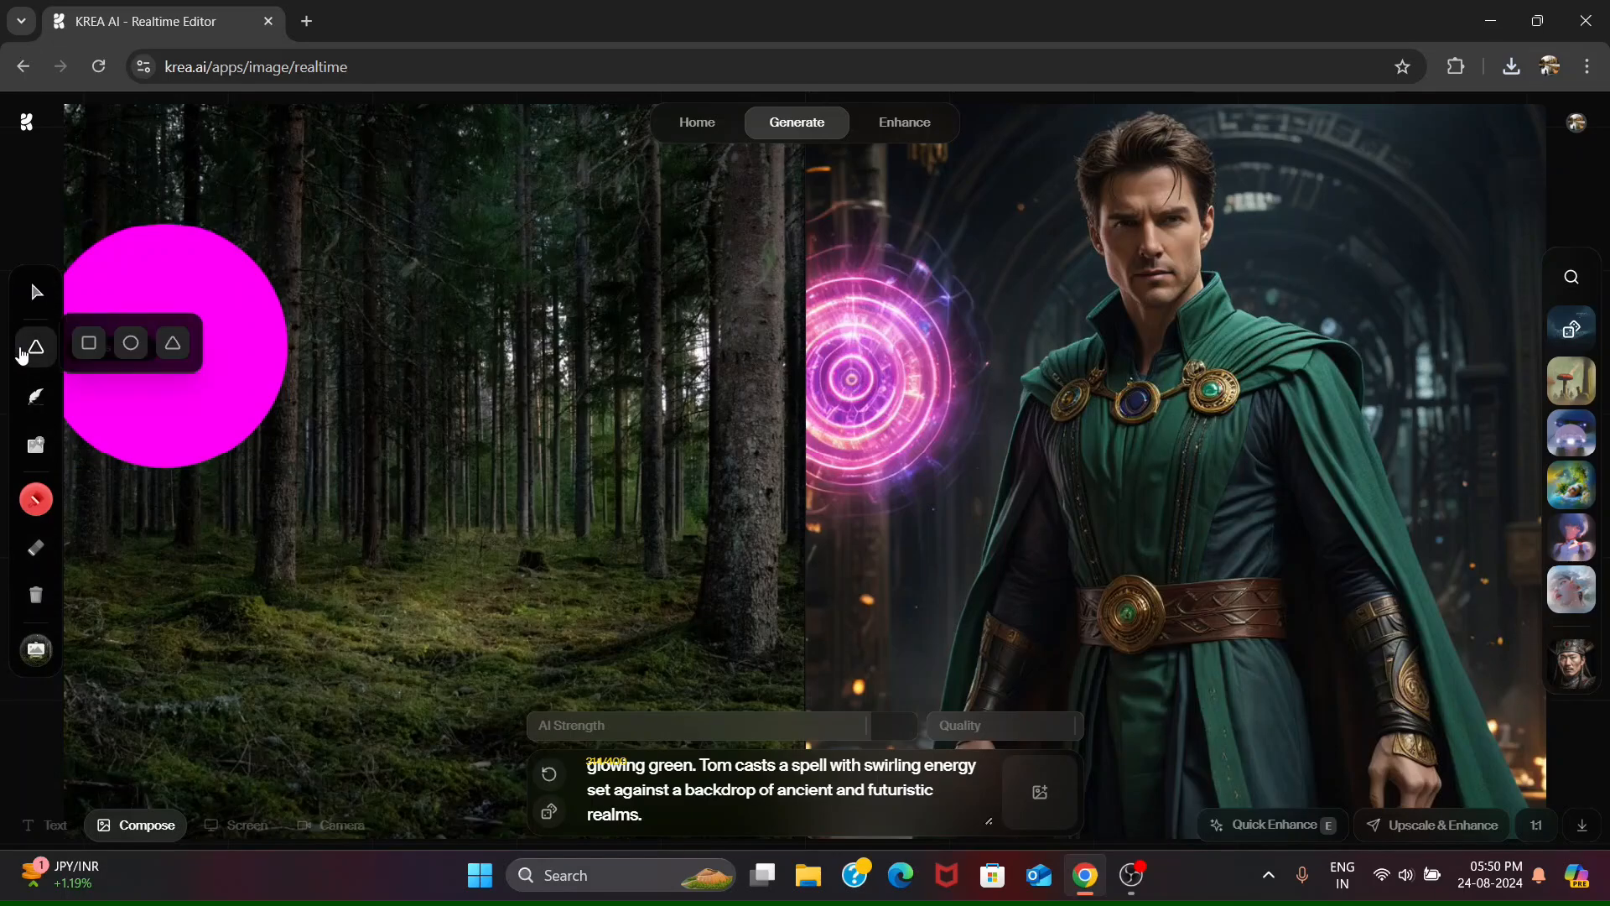
{"action": "left_click", "coordinate": [89, 343]}
{"action": "mouse_move", "coordinate": [390, 398]}
{"action": "left_mouse_down"}
{"action": "mouse_move", "coordinate": [618, 650]}
{"action": "mouse_move", "coordinate": [648, 609]}
{"action": "left_mouse_up"}
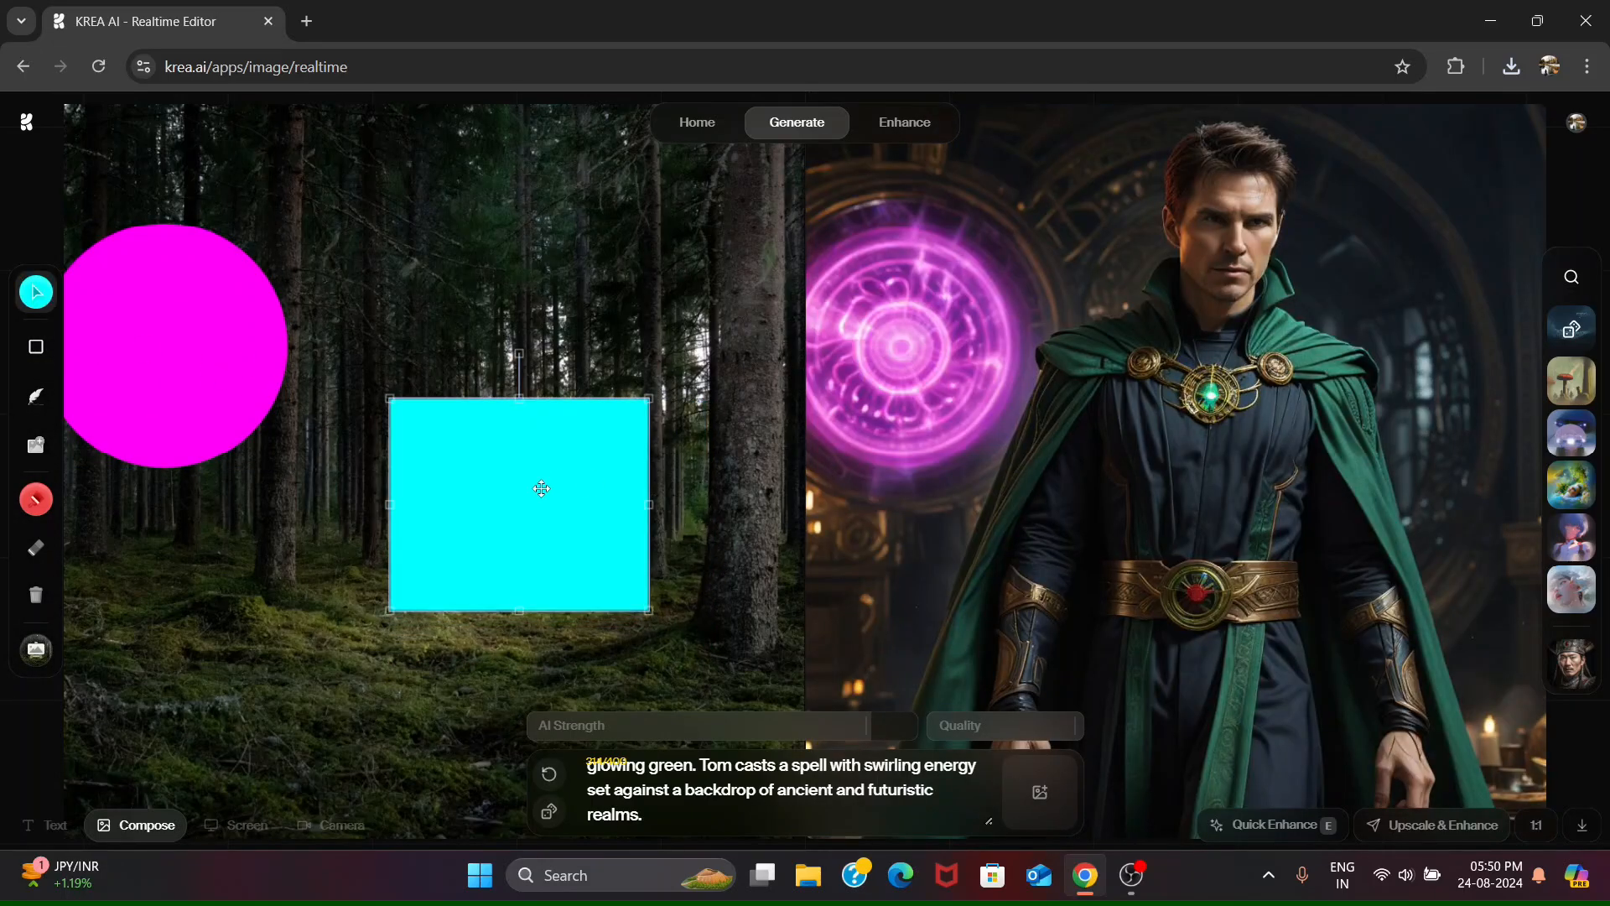
{"action": "left_click_drag", "start_coordinate": [541, 488], "coordinate": [381, 498]}
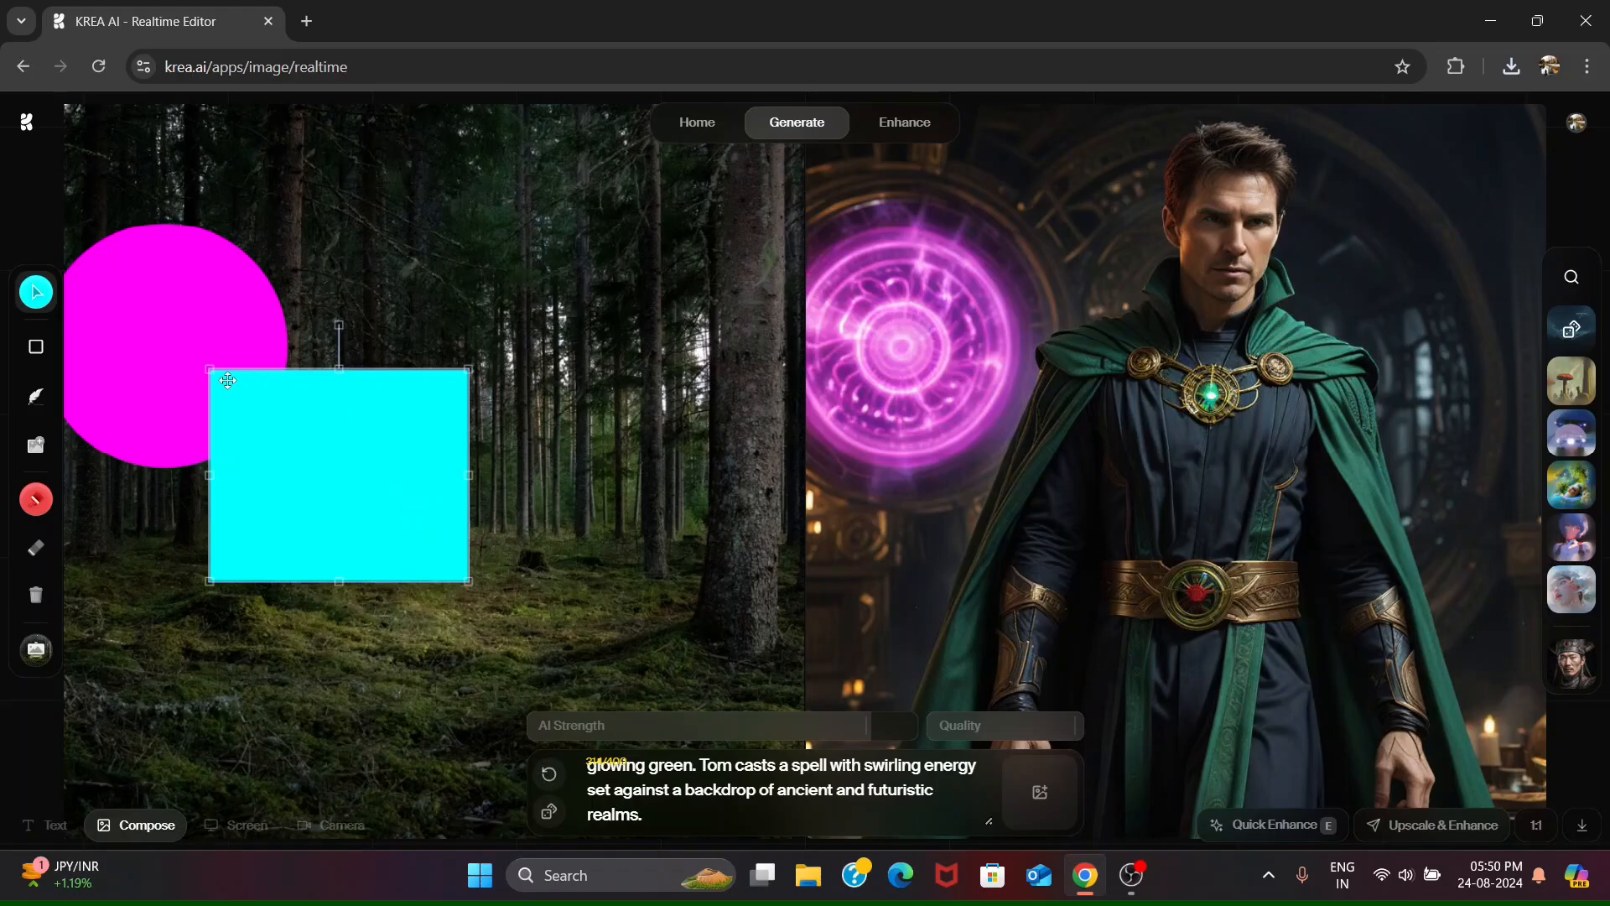
- Delete the cyan rectangle from the canvas
{"action": "left_click", "coordinate": [115, 349]}
{"action": "left_click", "coordinate": [358, 458]}
{"action": "scroll", "coordinate": [684, 810], "scroll_direction": "up", "scroll_amount": 2}
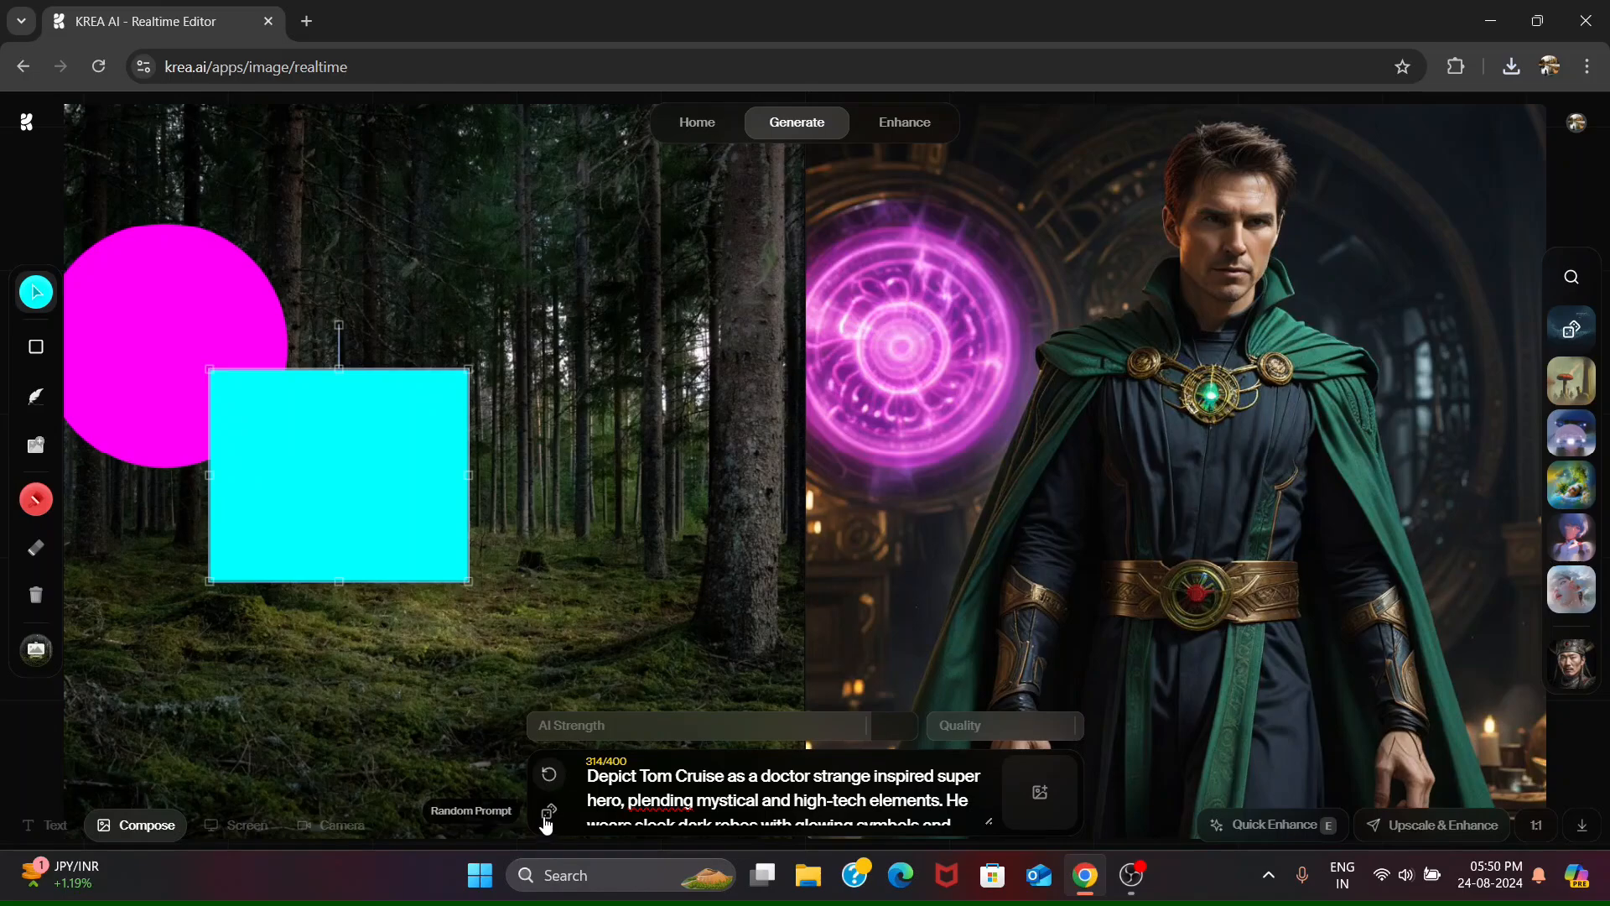
{"action": "key", "text": "Delete"}
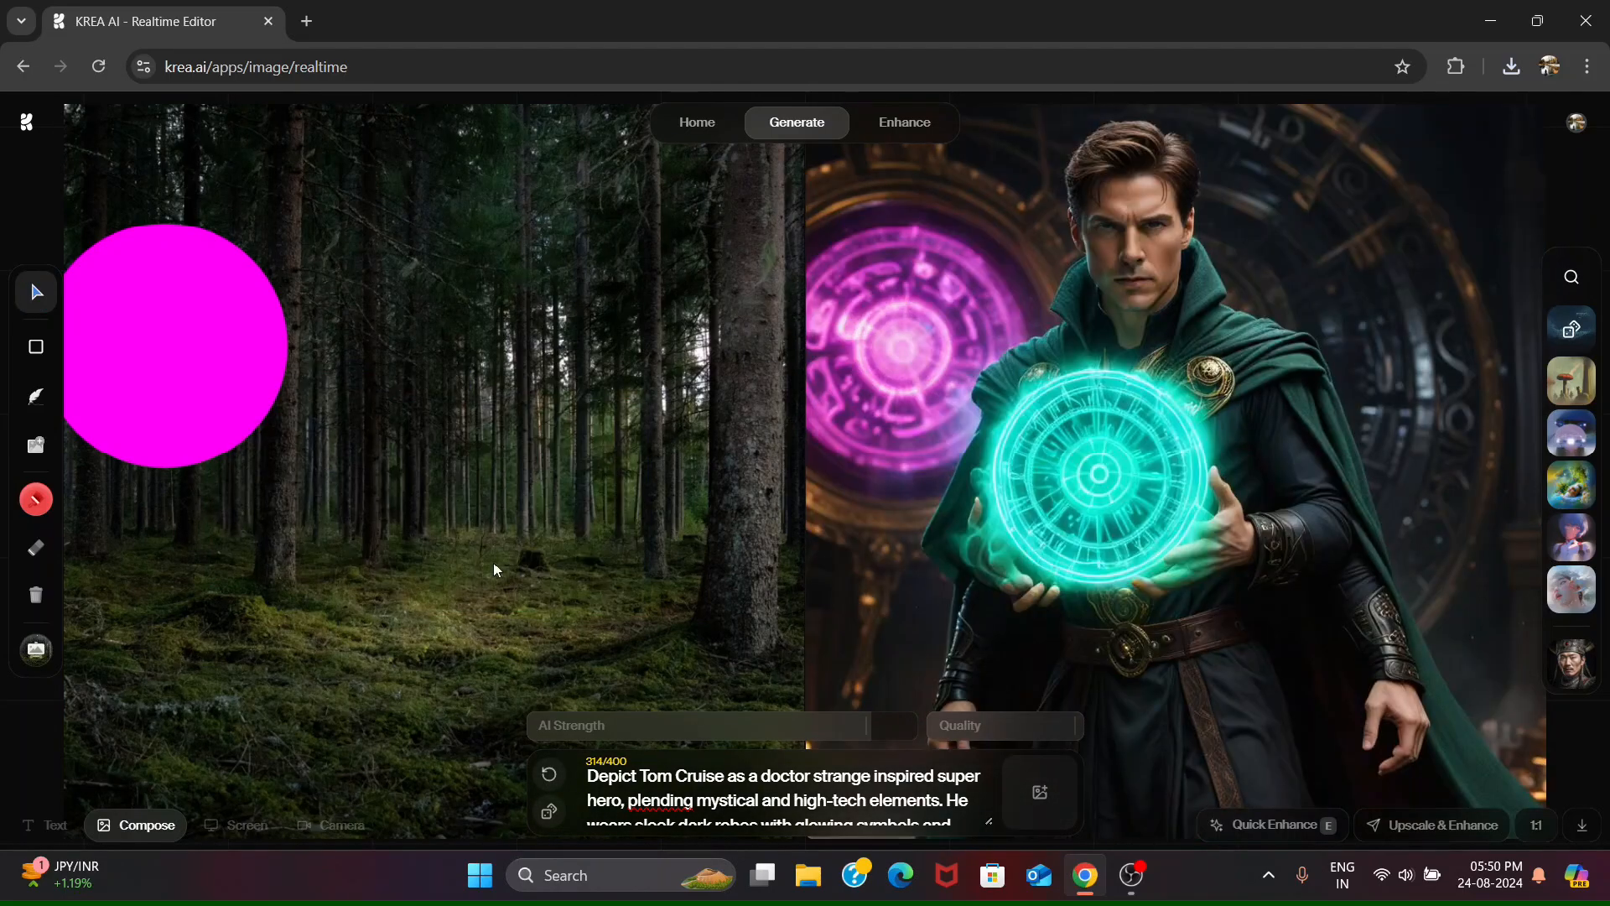
- Try the magenta circle in the upper-right part of the canvas and move it mostly off the lower-left corner
{"action": "left_click_drag", "start_coordinate": [169, 360], "coordinate": [559, 347]}
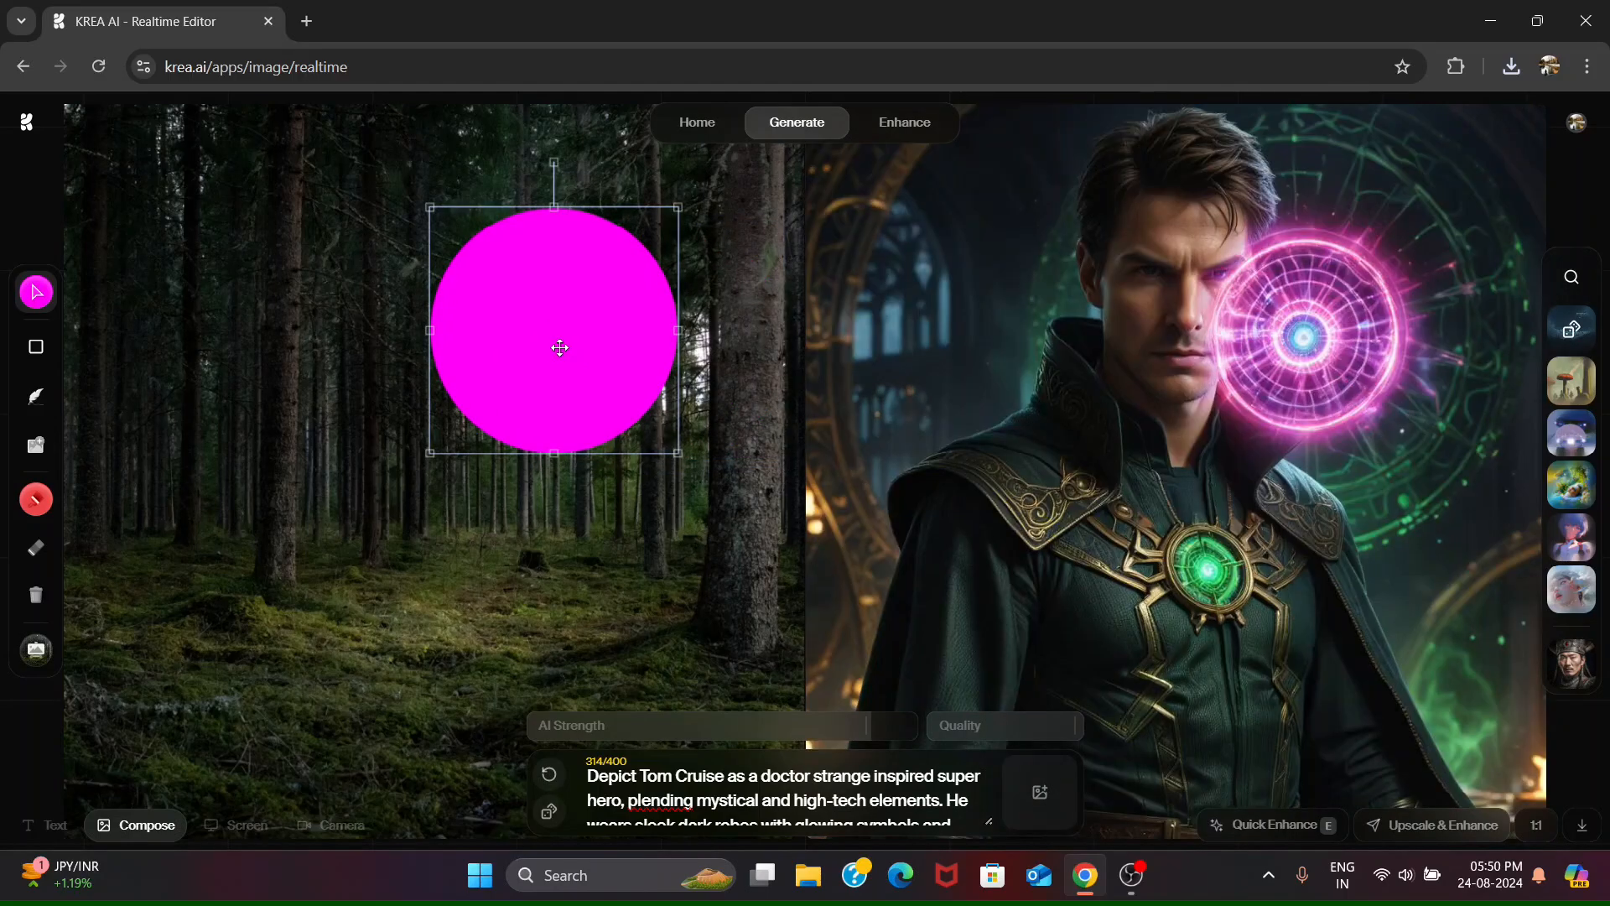
{"action": "left_click_drag", "start_coordinate": [560, 348], "coordinate": [37, 841]}
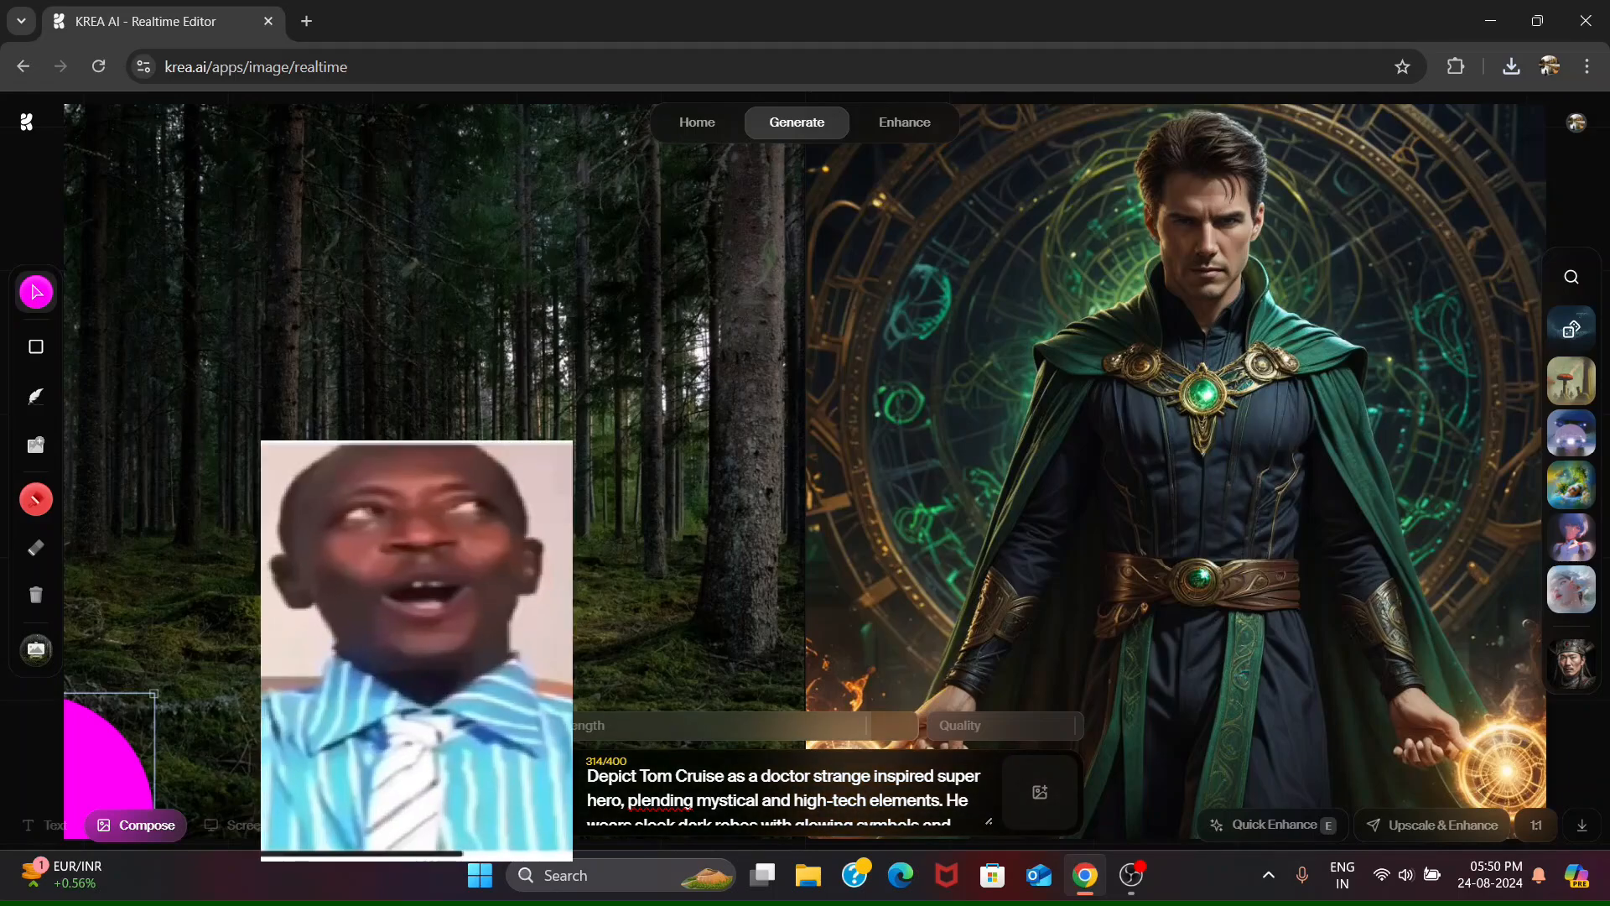
- Generate a series of images from random prompts, ending on "Adobe pueblos in New Mexico reflecting the palette of sunsets."
{"action": "left_click", "coordinate": [549, 811]}
{"action": "left_click", "coordinate": [550, 811]}
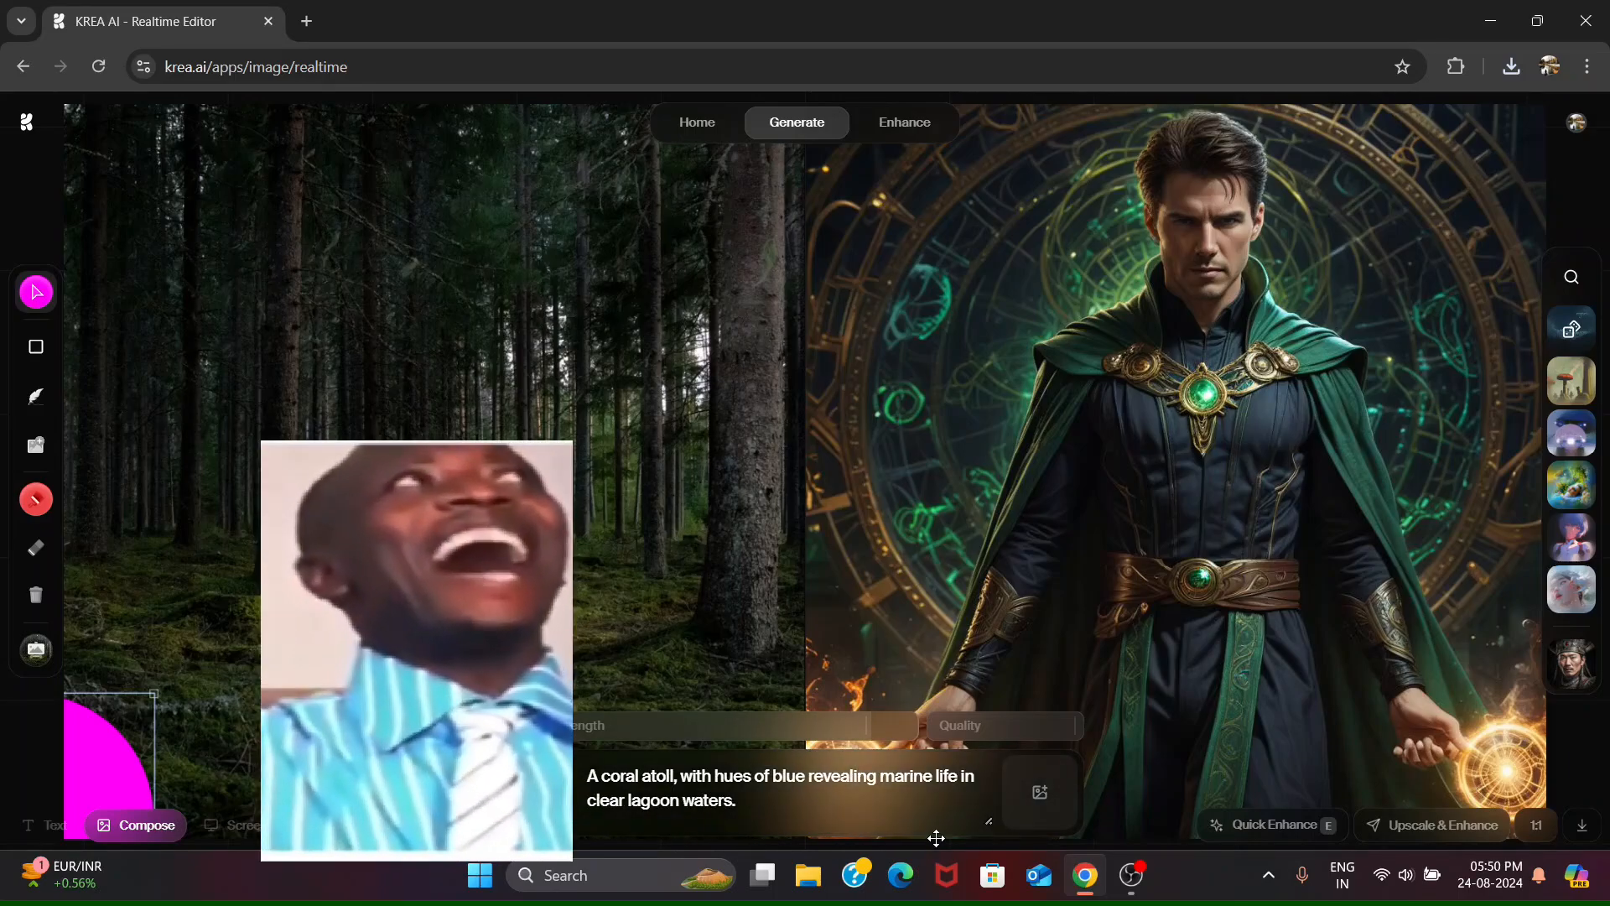
{"action": "triple_click", "coordinate": [751, 794]}
{"action": "left_click", "coordinate": [752, 794]}
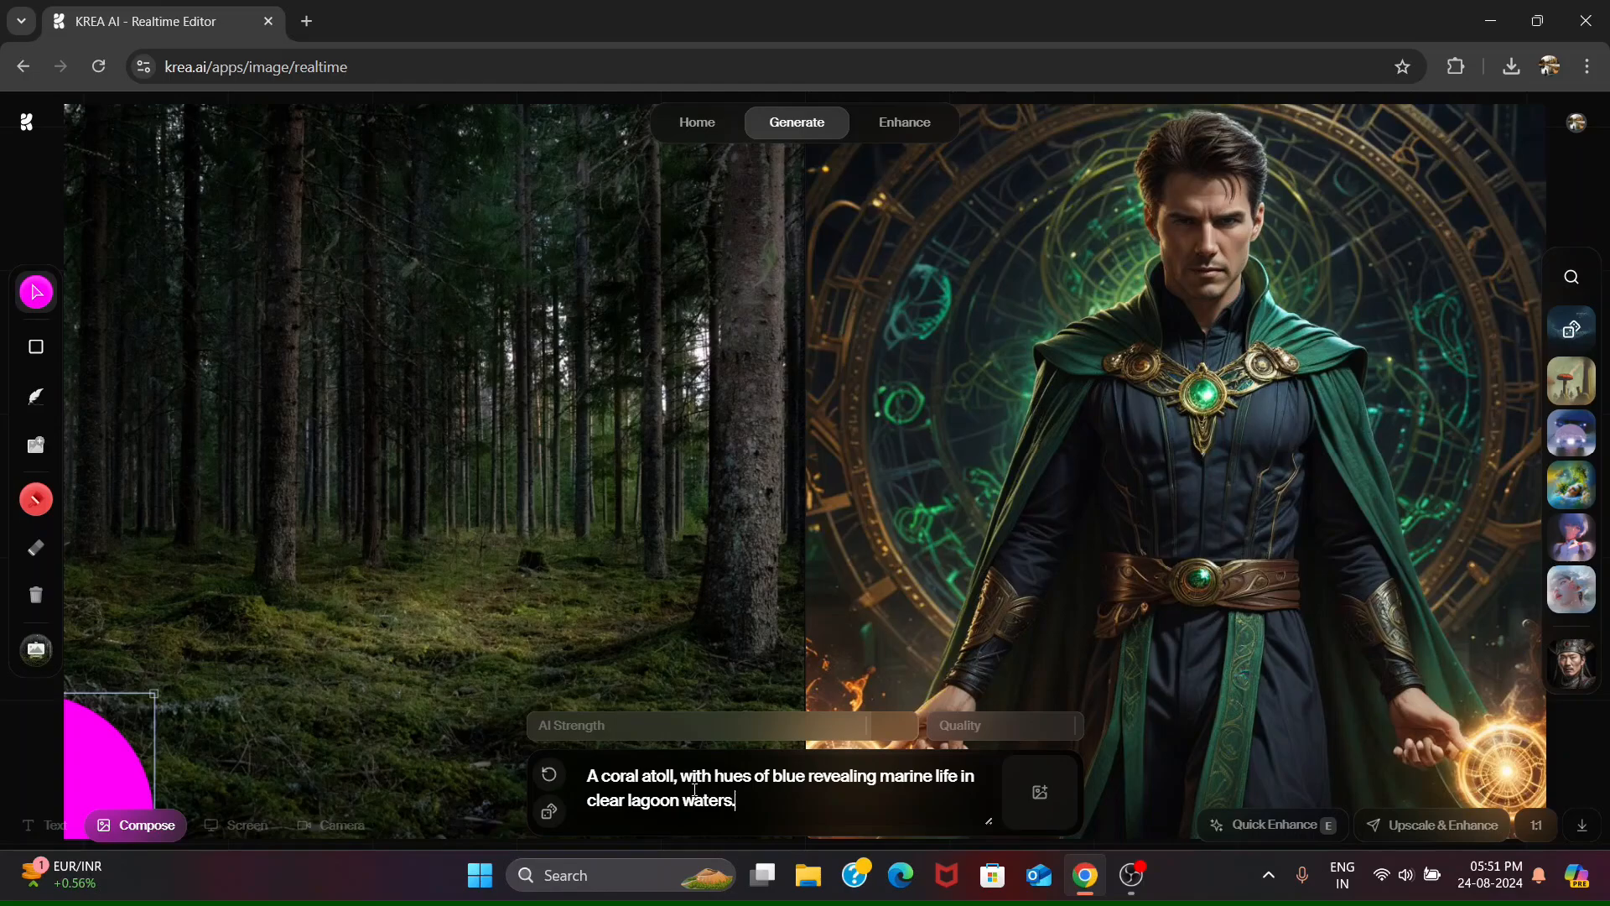
{"action": "left_click", "coordinate": [549, 811]}
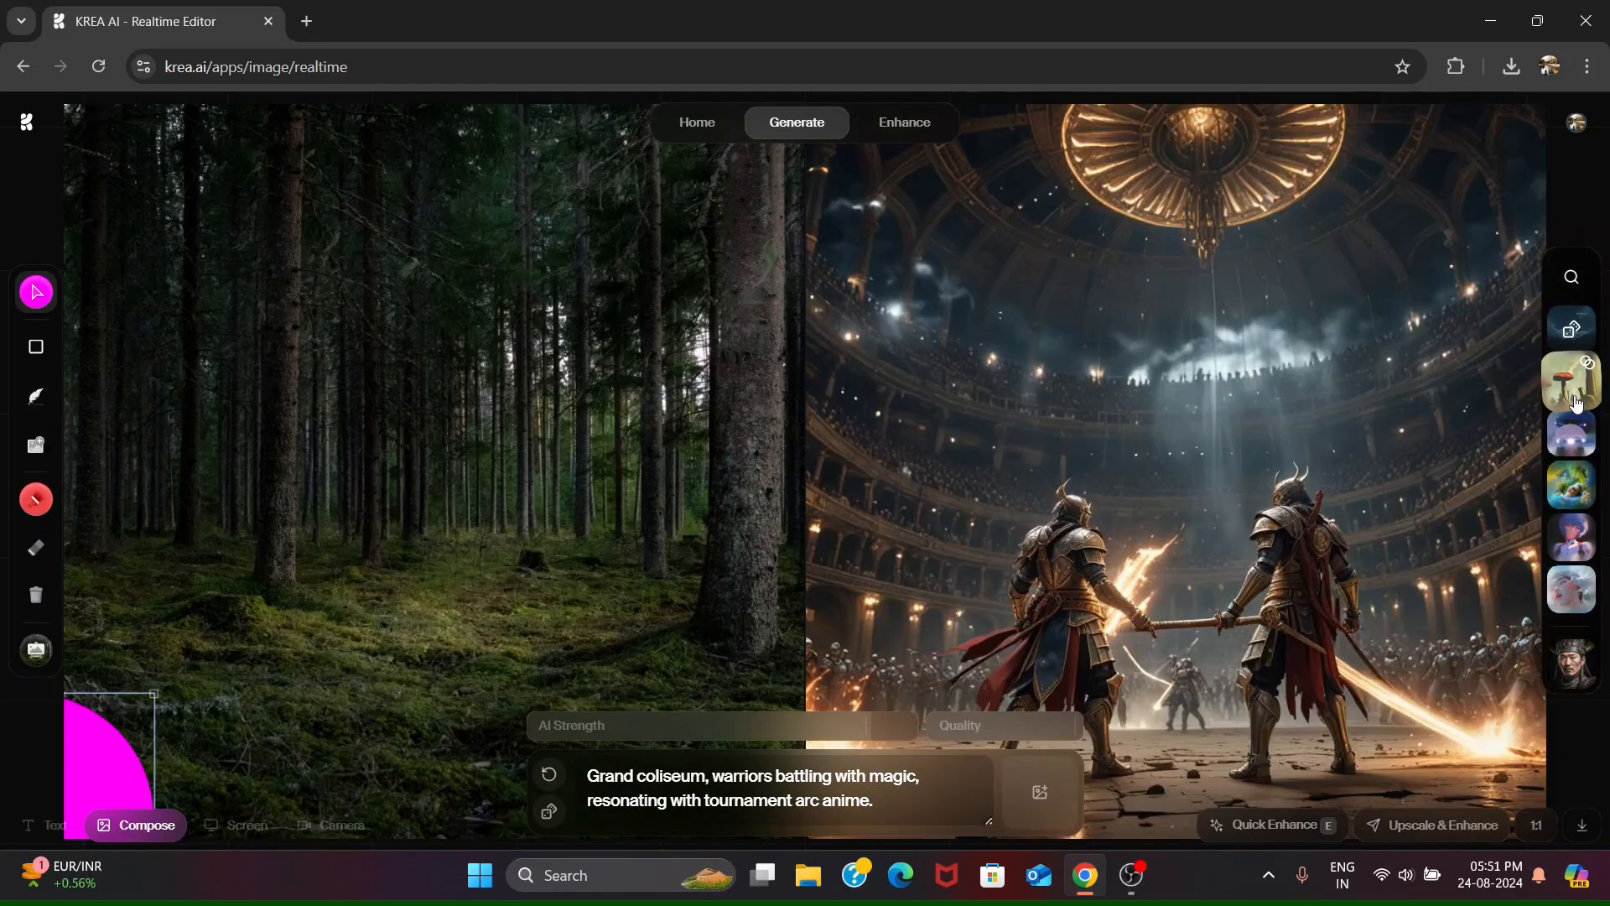
{"action": "left_click", "coordinate": [549, 812]}
{"action": "left_click", "coordinate": [549, 812]}
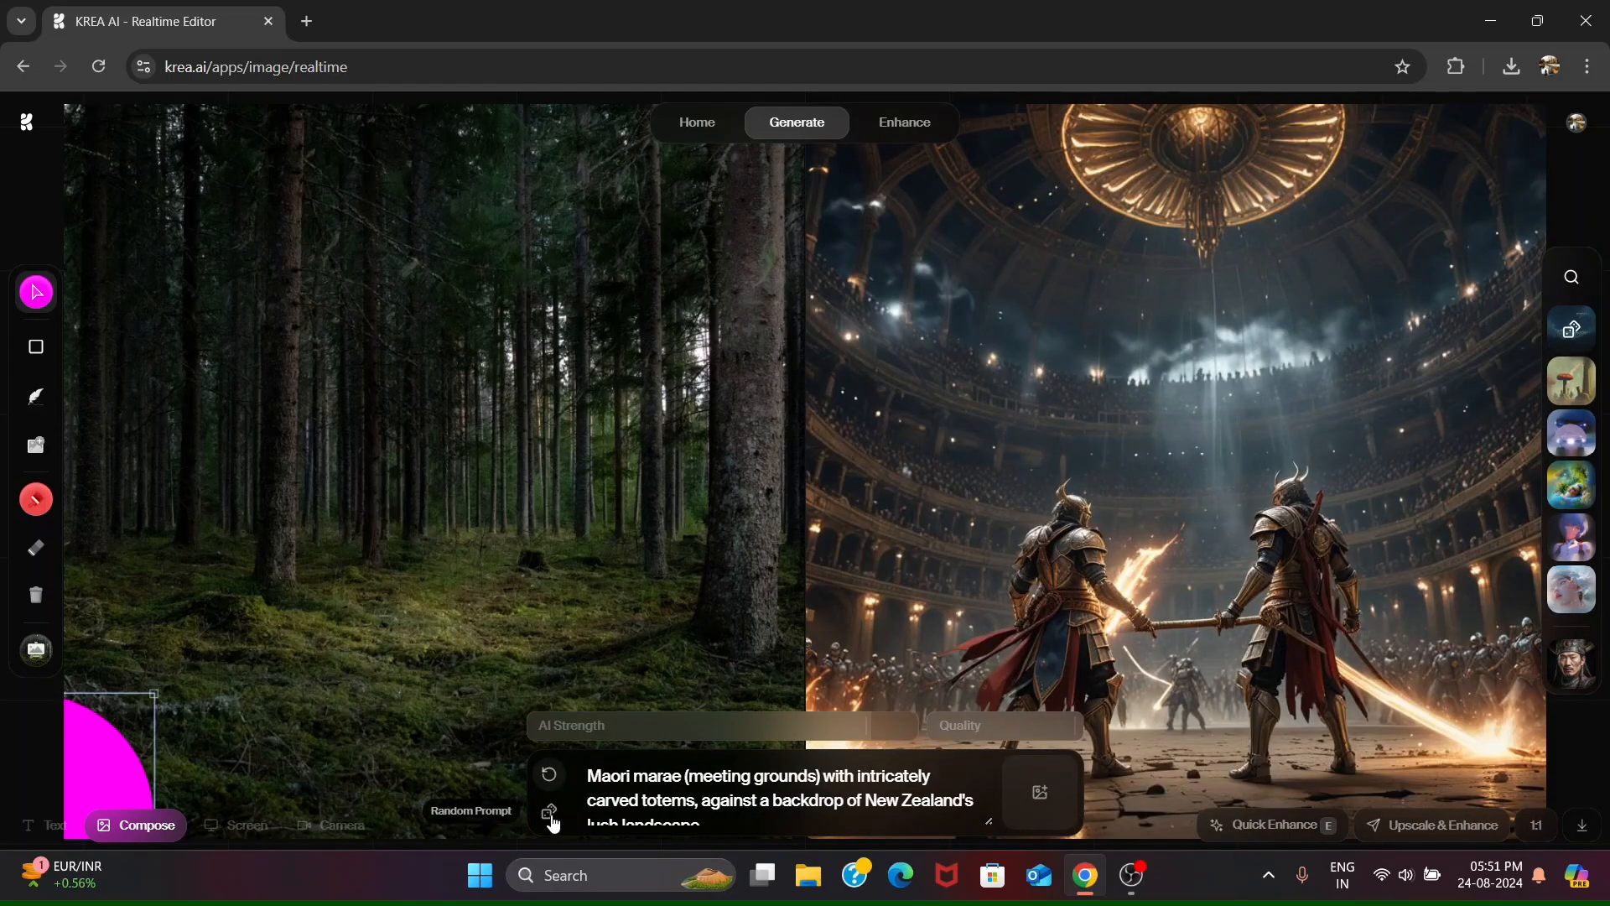
{"action": "left_click", "coordinate": [549, 811]}
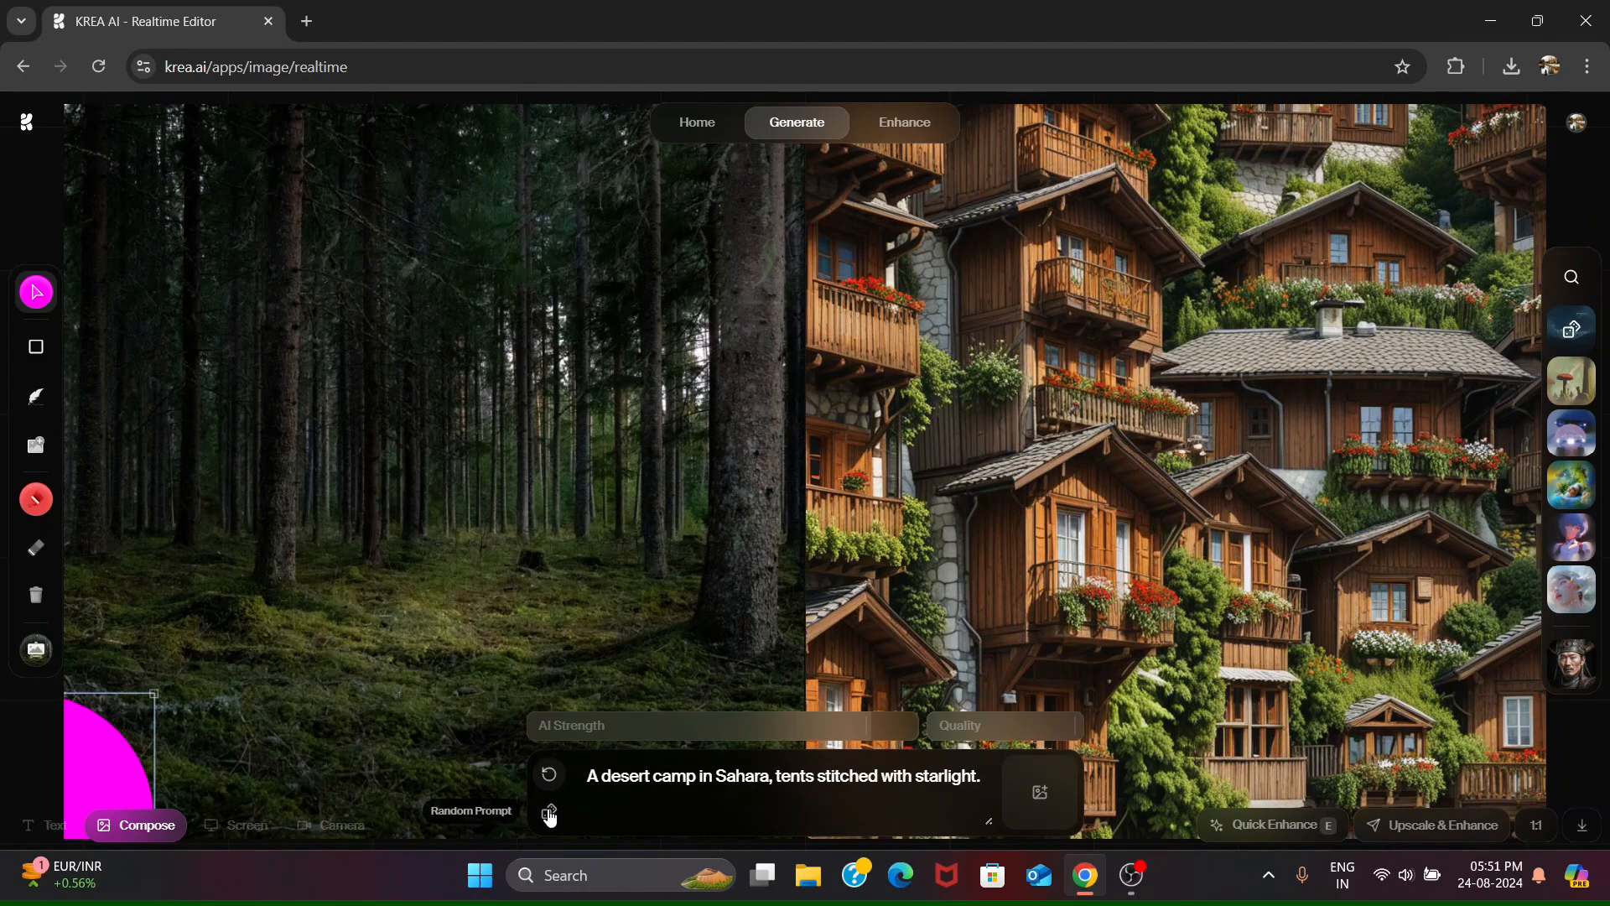
{"action": "left_click", "coordinate": [549, 811]}
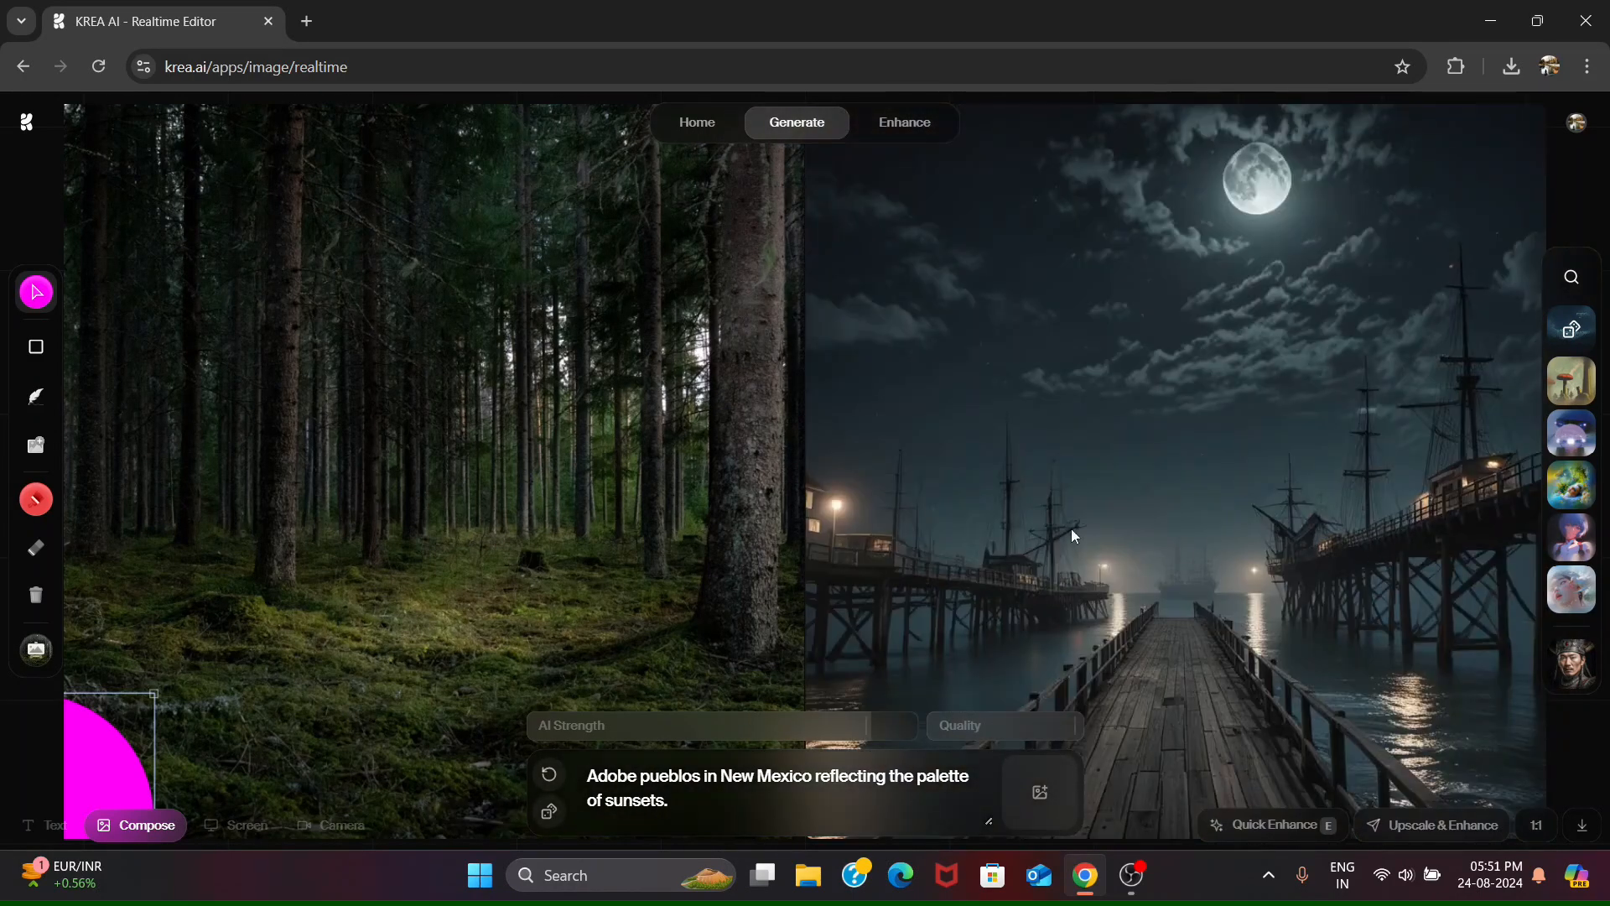
- Download the generated image of the moonlit wooden pier
{"action": "left_click", "coordinate": [1582, 826]}
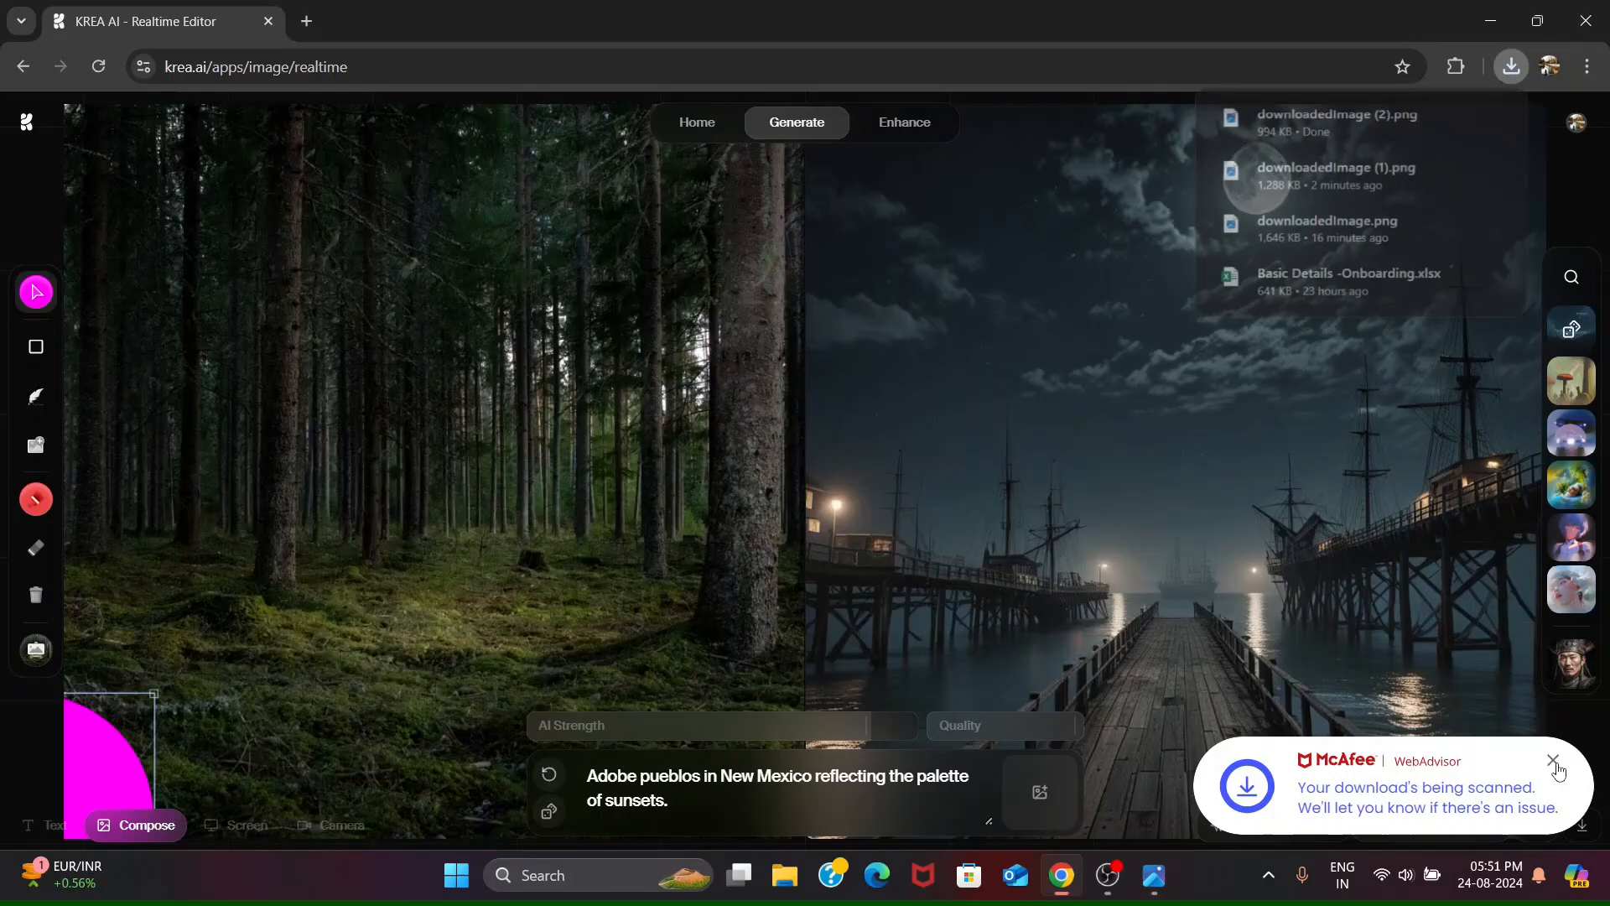
{"action": "left_click", "coordinate": [1554, 761]}
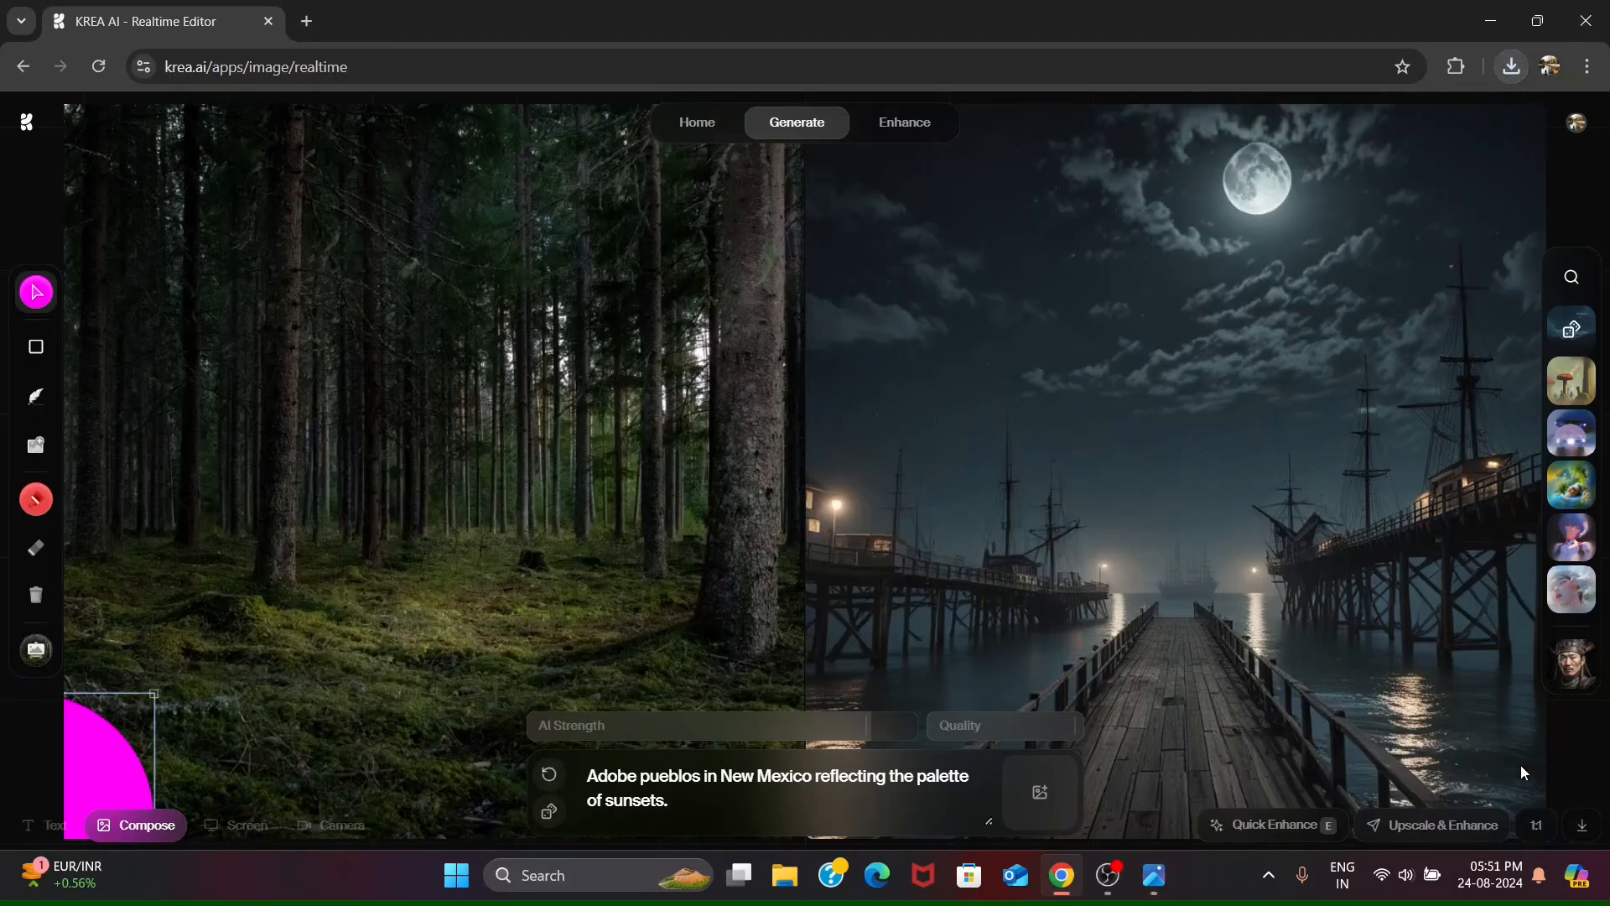
- Cycle the canvas aspect ratio through 3:2 and 2:3 for the adobe pueblos image
{"action": "left_click", "coordinate": [1534, 830]}
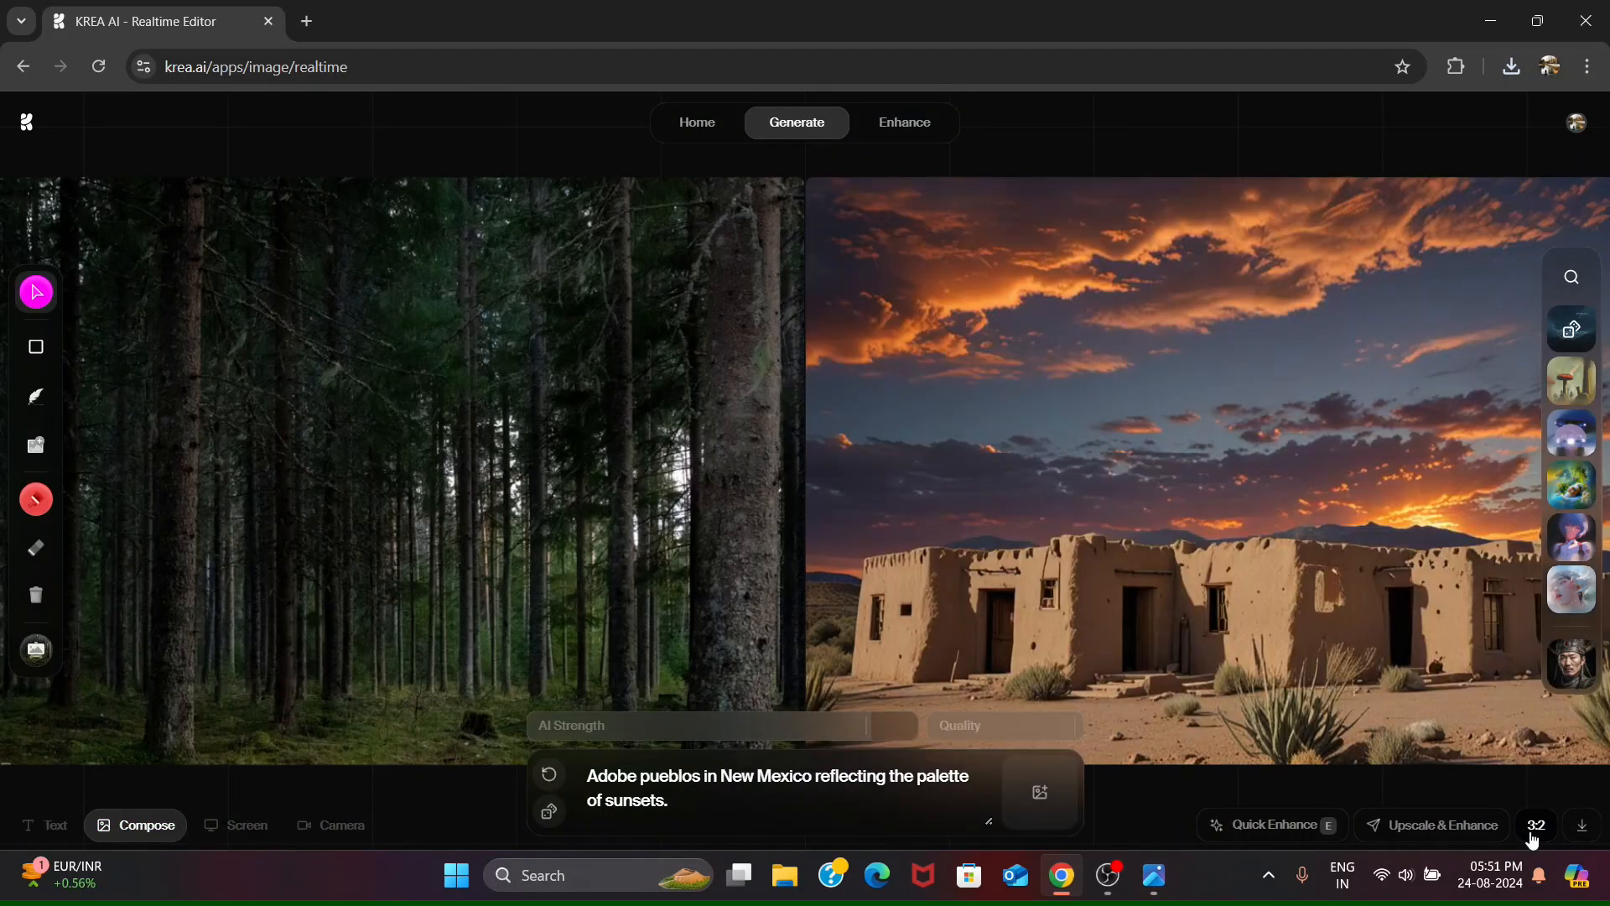
{"action": "left_click", "coordinate": [1534, 830]}
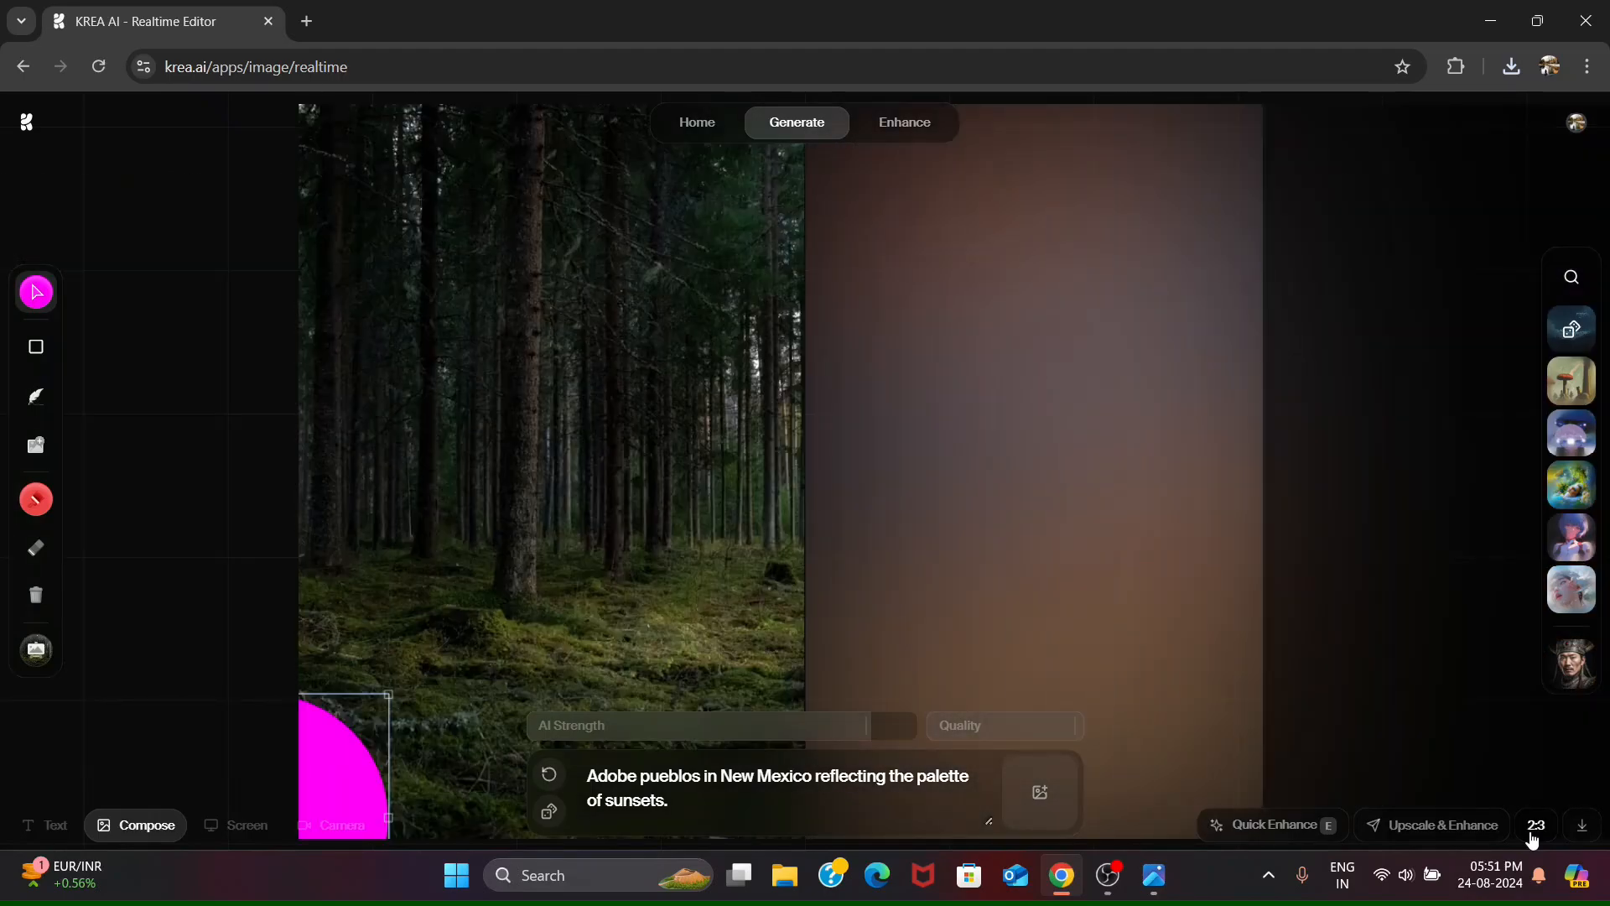
{"action": "left_click", "coordinate": [1534, 830]}
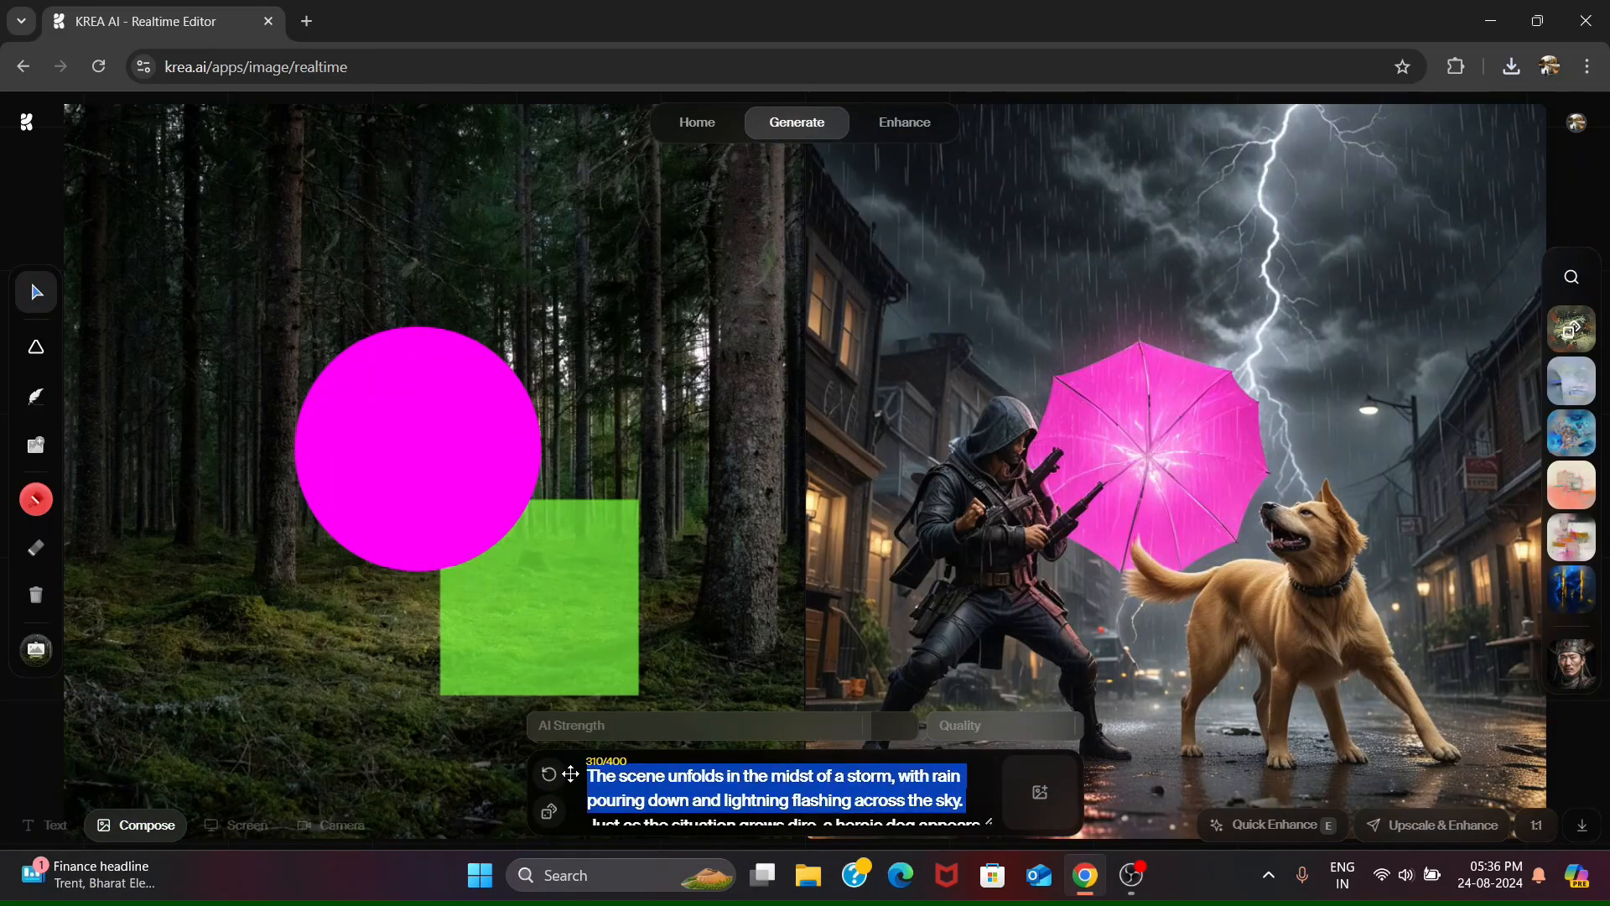
- Remove the opening storm sentence from the prompt, and try other generation models before returning to the original one
{"action": "key", "text": "ctrl+v"}
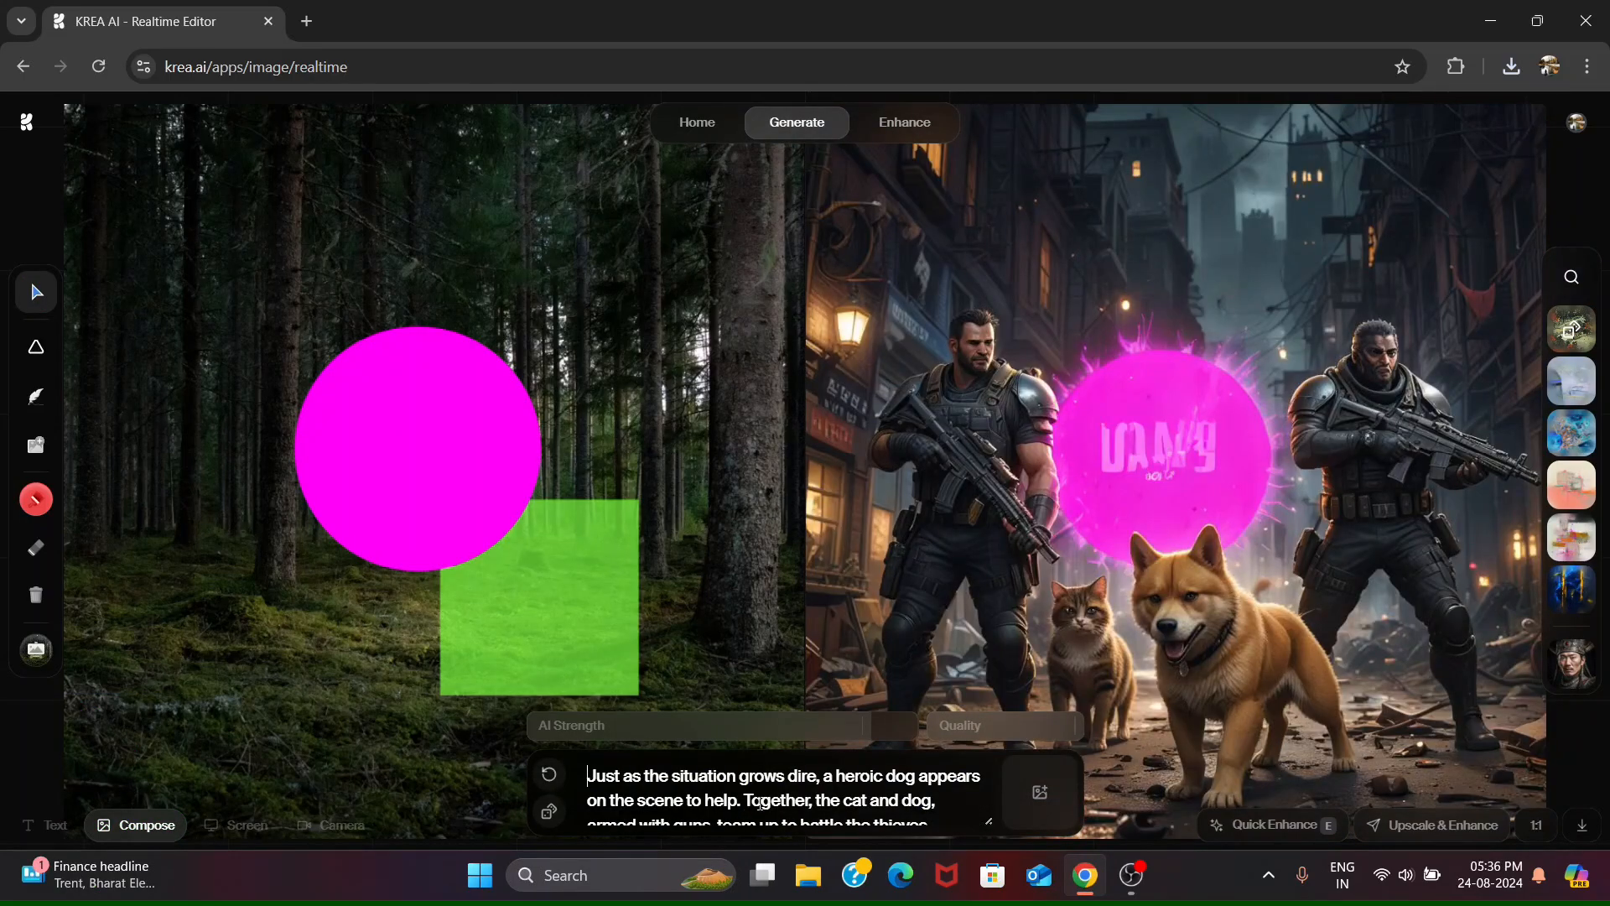
{"action": "mouse_move", "coordinate": [1572, 664]}
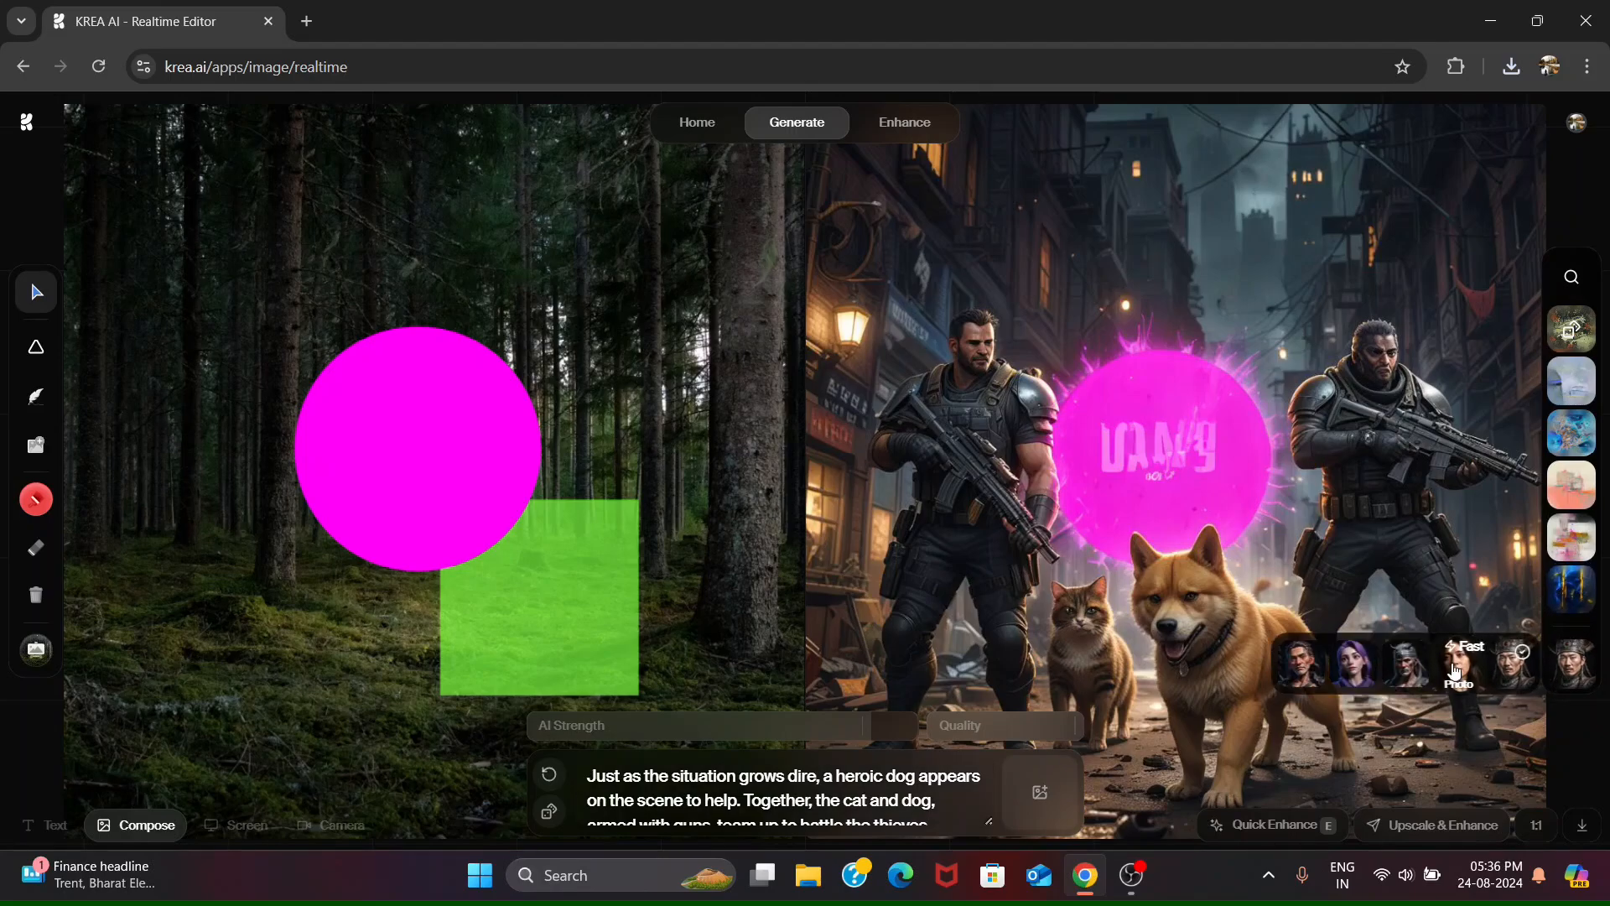
{"action": "left_click", "coordinate": [1454, 665]}
{"action": "left_click", "coordinate": [1572, 525]}
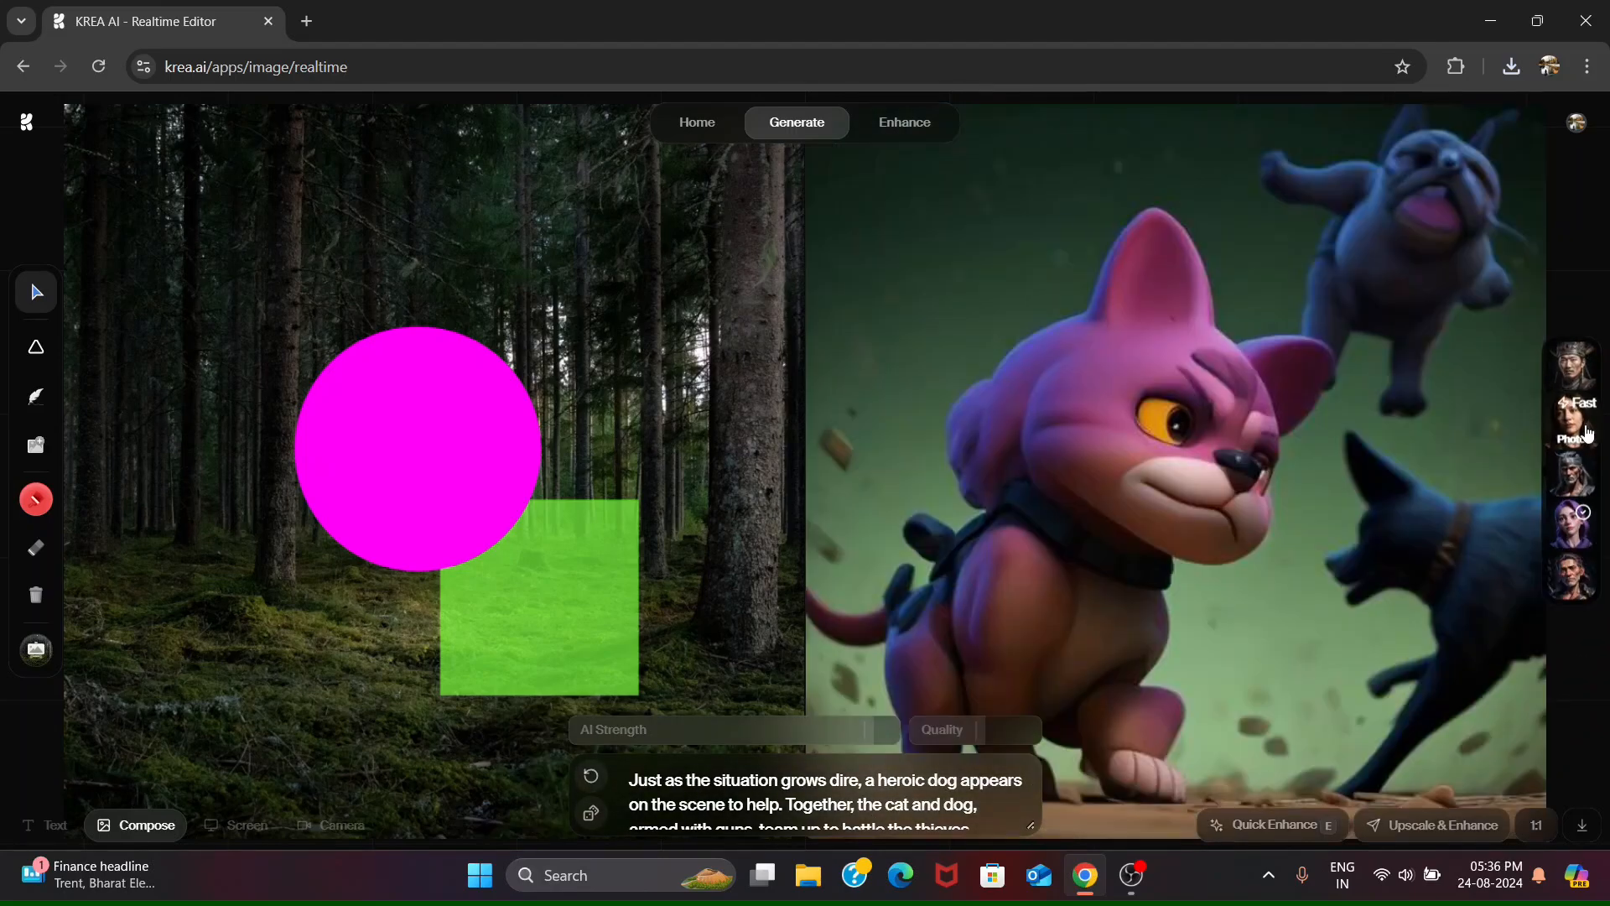
{"action": "scroll", "coordinate": [968, 784], "scroll_direction": "down", "scroll_amount": 1}
{"action": "left_click", "coordinate": [1571, 366]}
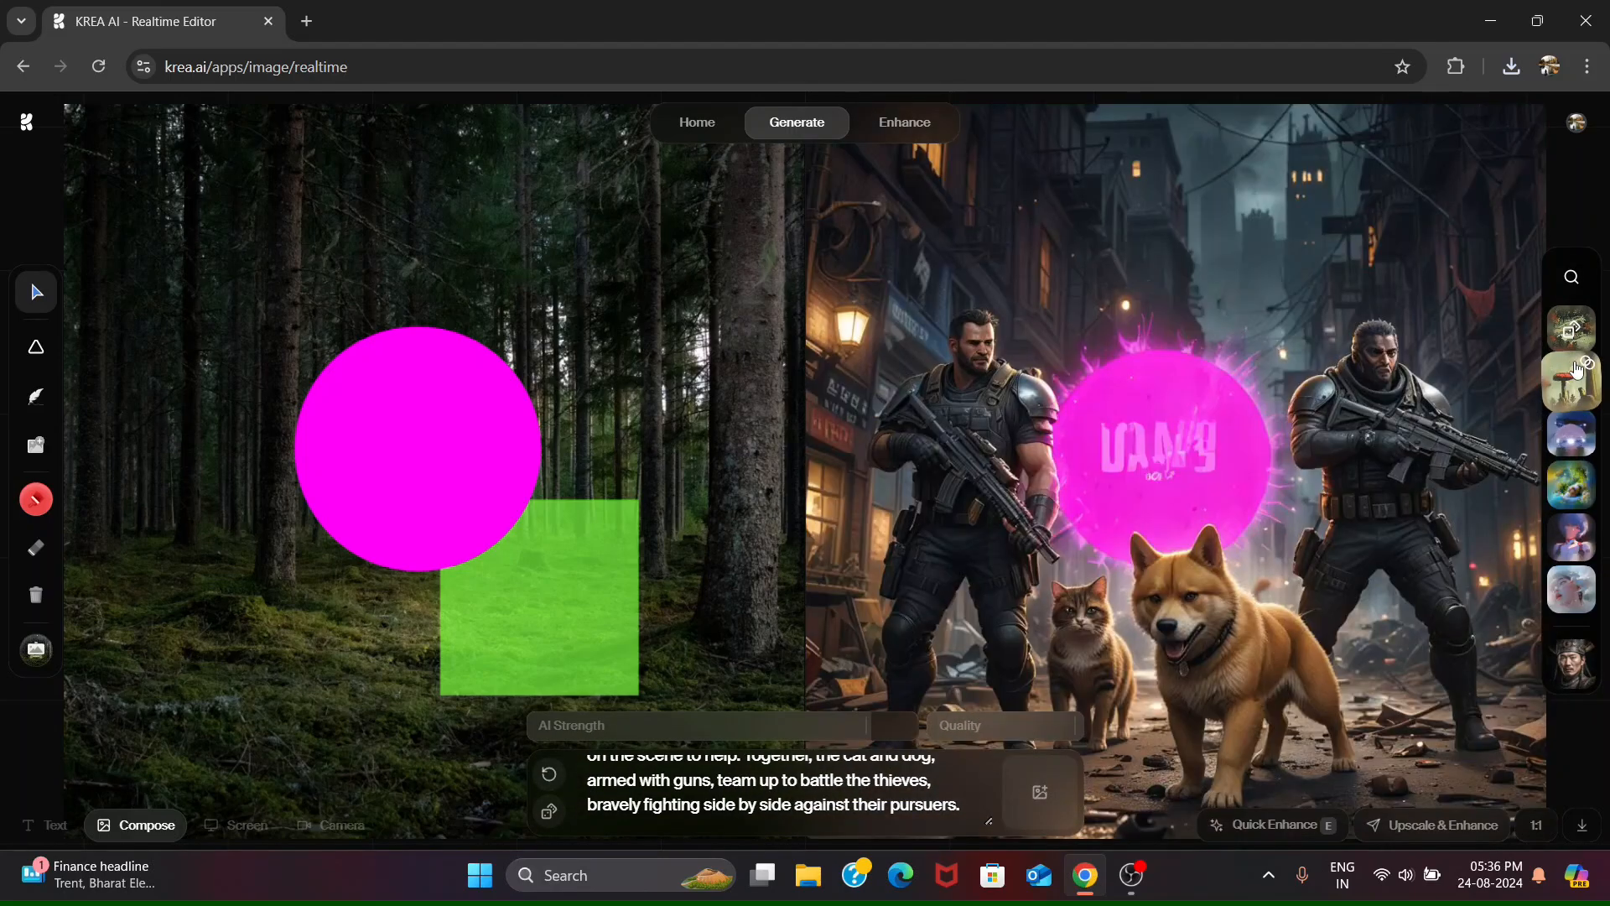
- Try the mushroom and purple creature style presets on the image, and apply the pale pink style preset
{"action": "left_click", "coordinate": [1564, 388]}
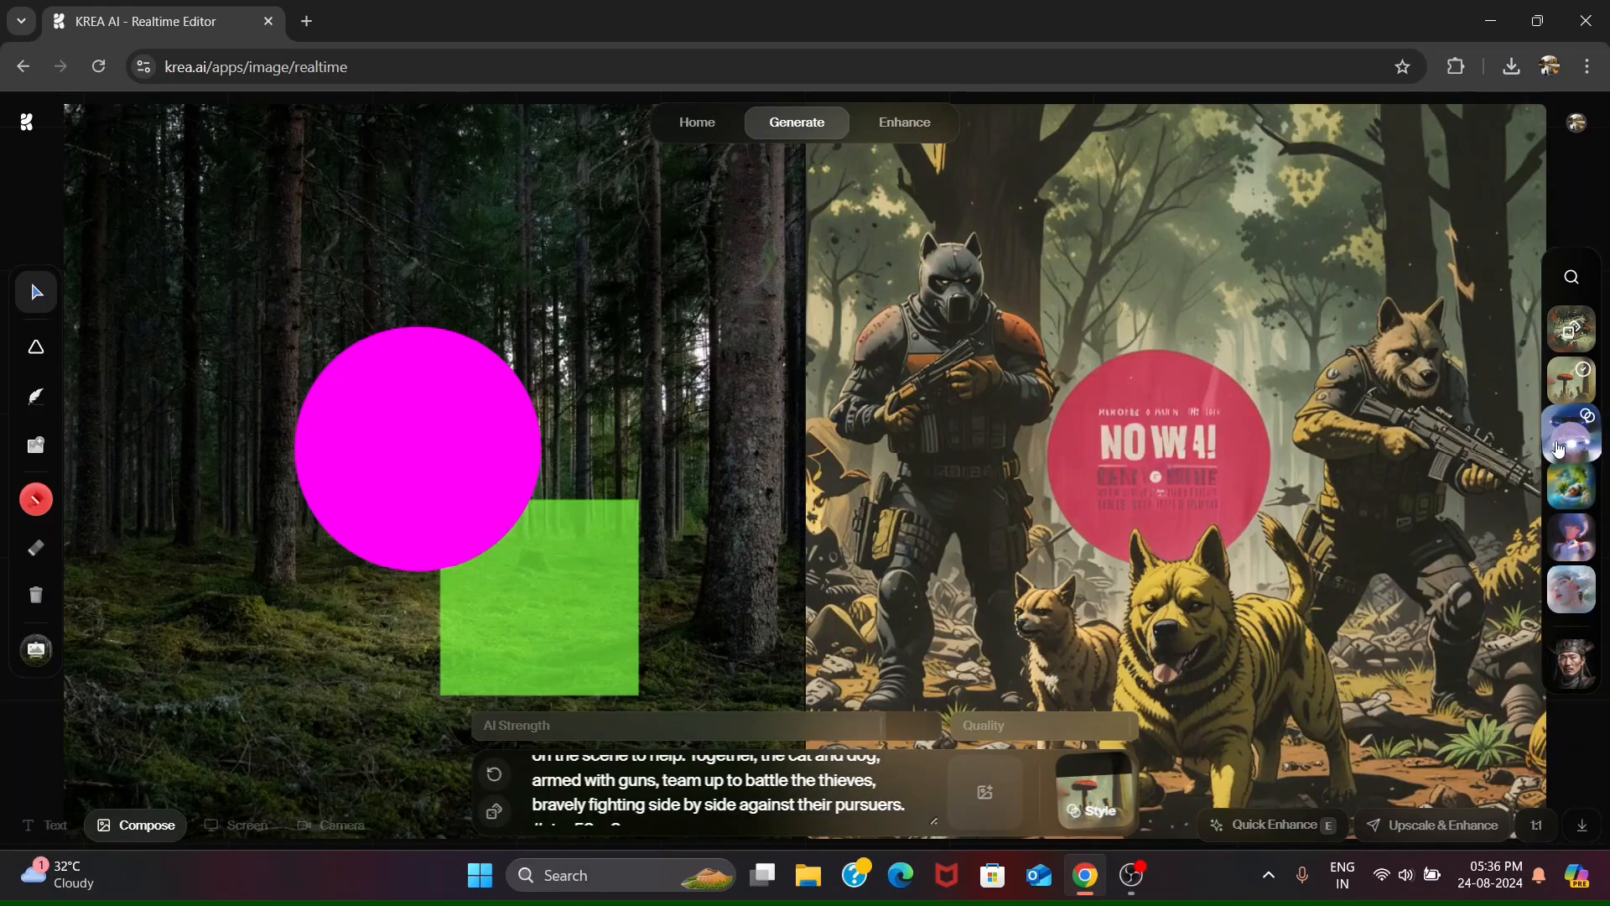
{"action": "left_click", "coordinate": [1570, 434]}
{"action": "left_click", "coordinate": [1571, 589]}
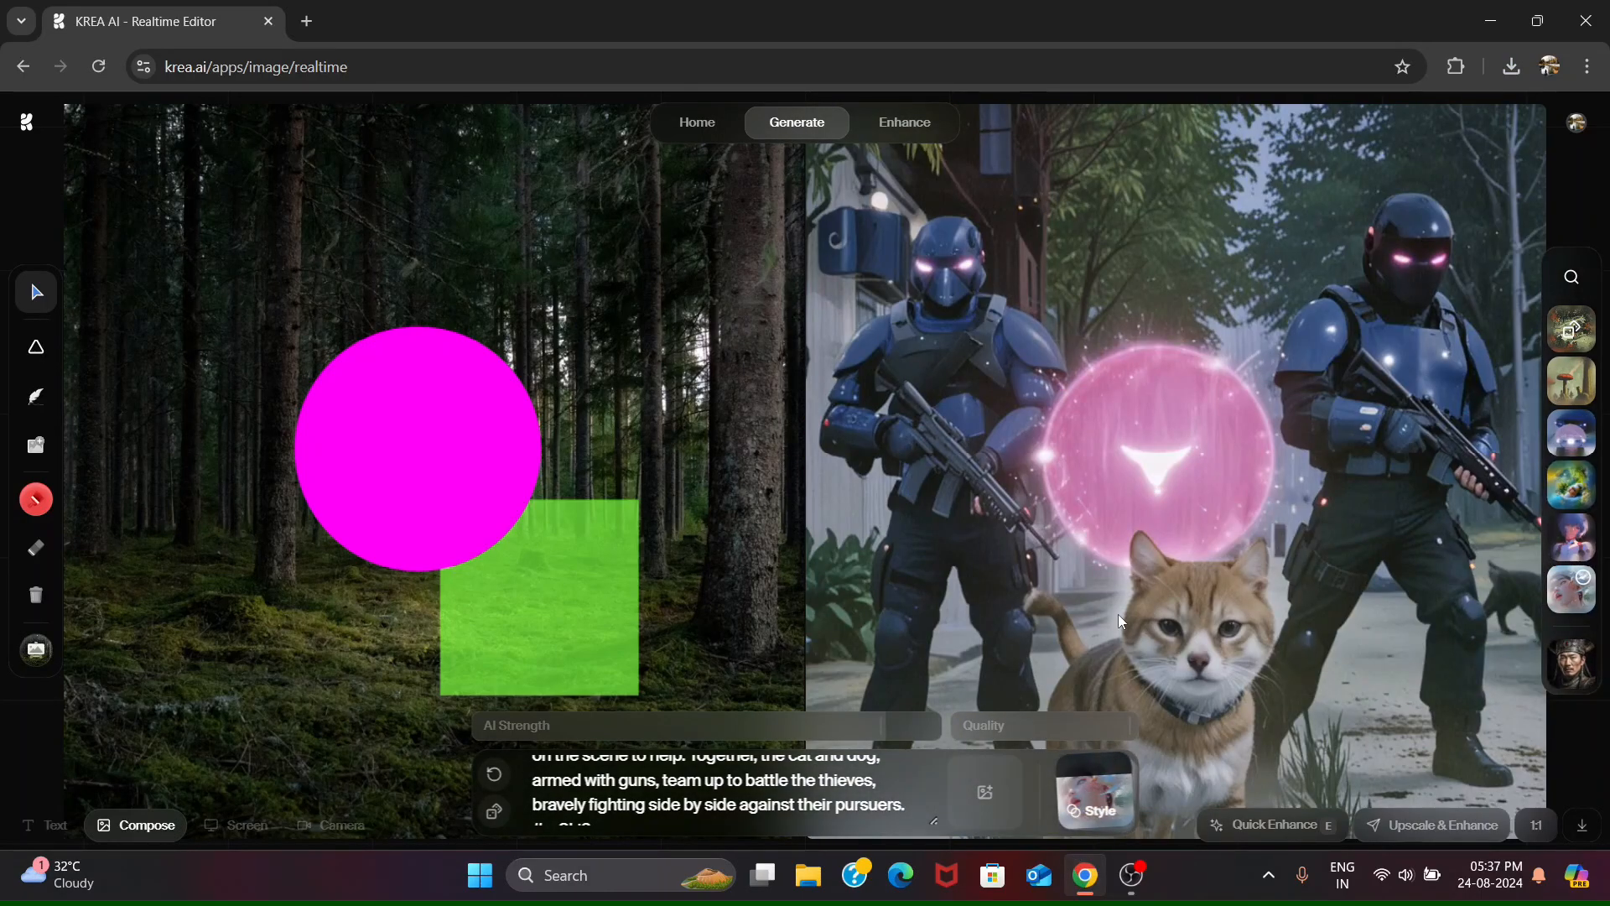
- Bring the green square in front of the magenta circle, and put the circle back in front of the square
{"action": "left_click", "coordinate": [552, 625]}
{"action": "right_click", "coordinate": [552, 621]}
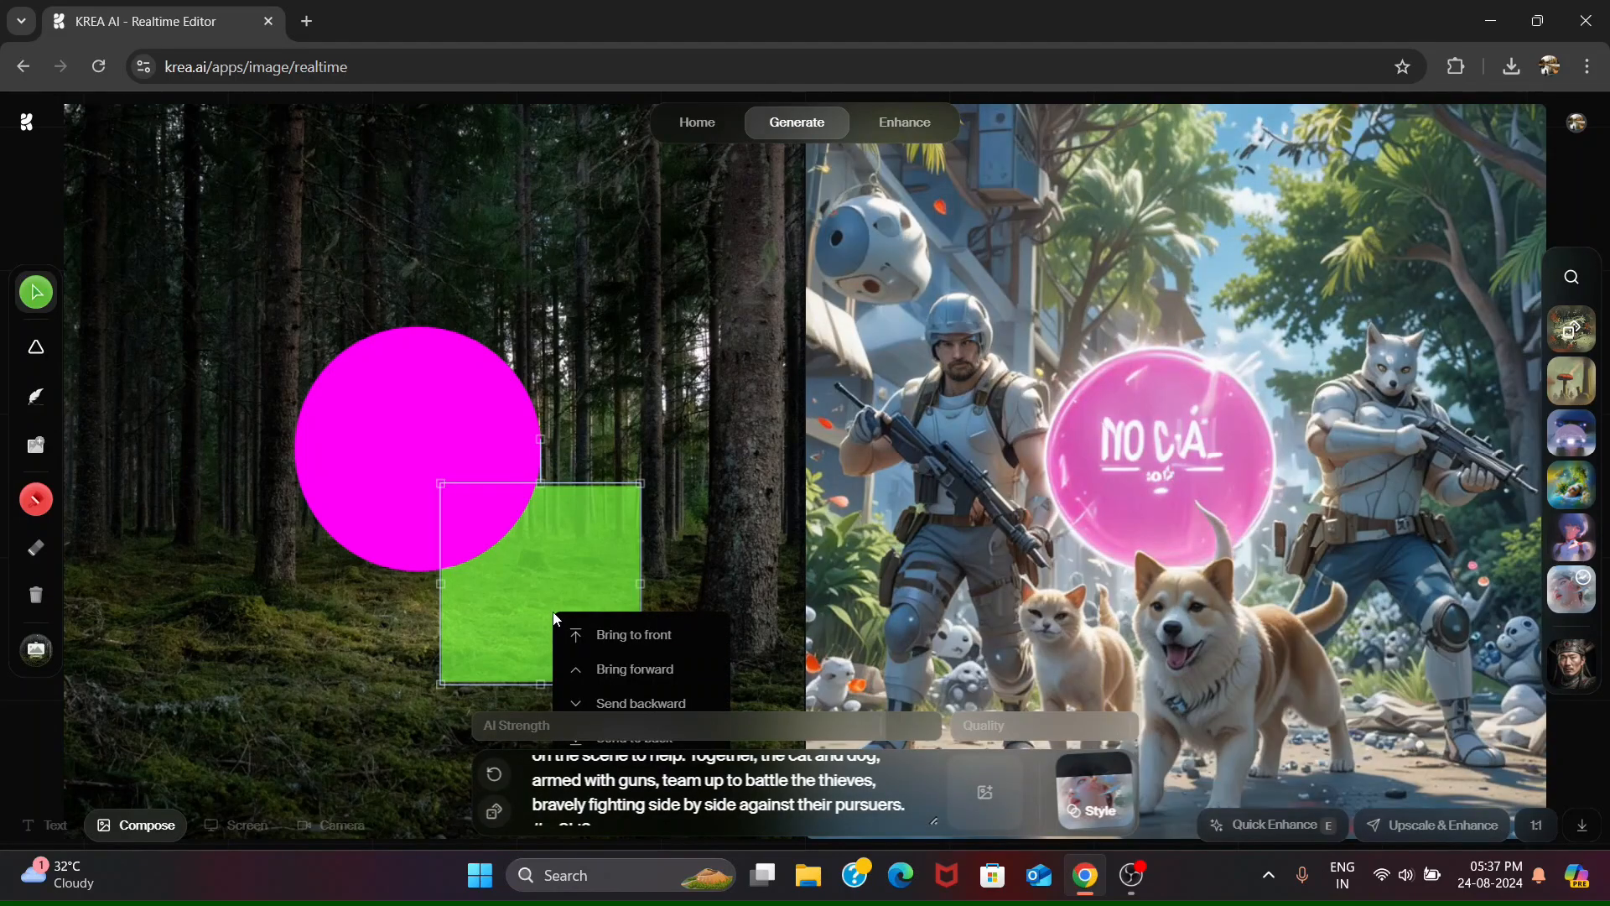
{"action": "left_click", "coordinate": [634, 637]}
{"action": "right_click", "coordinate": [590, 627]}
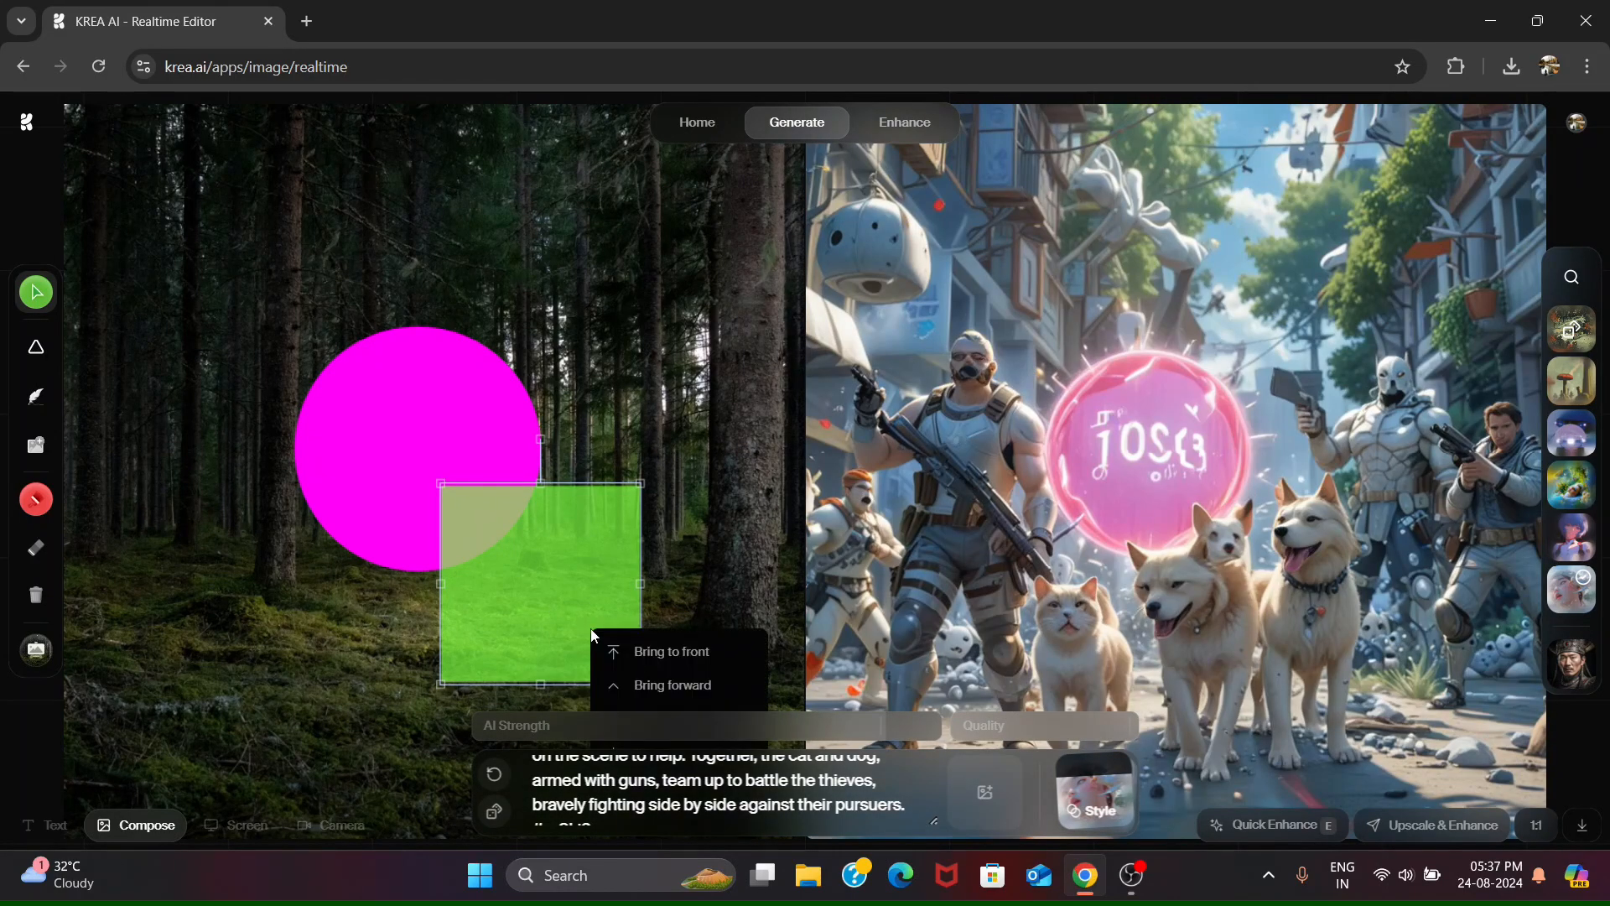
{"action": "left_click", "coordinate": [637, 696]}
{"action": "right_click", "coordinate": [406, 509]}
{"action": "left_click", "coordinate": [520, 529]}
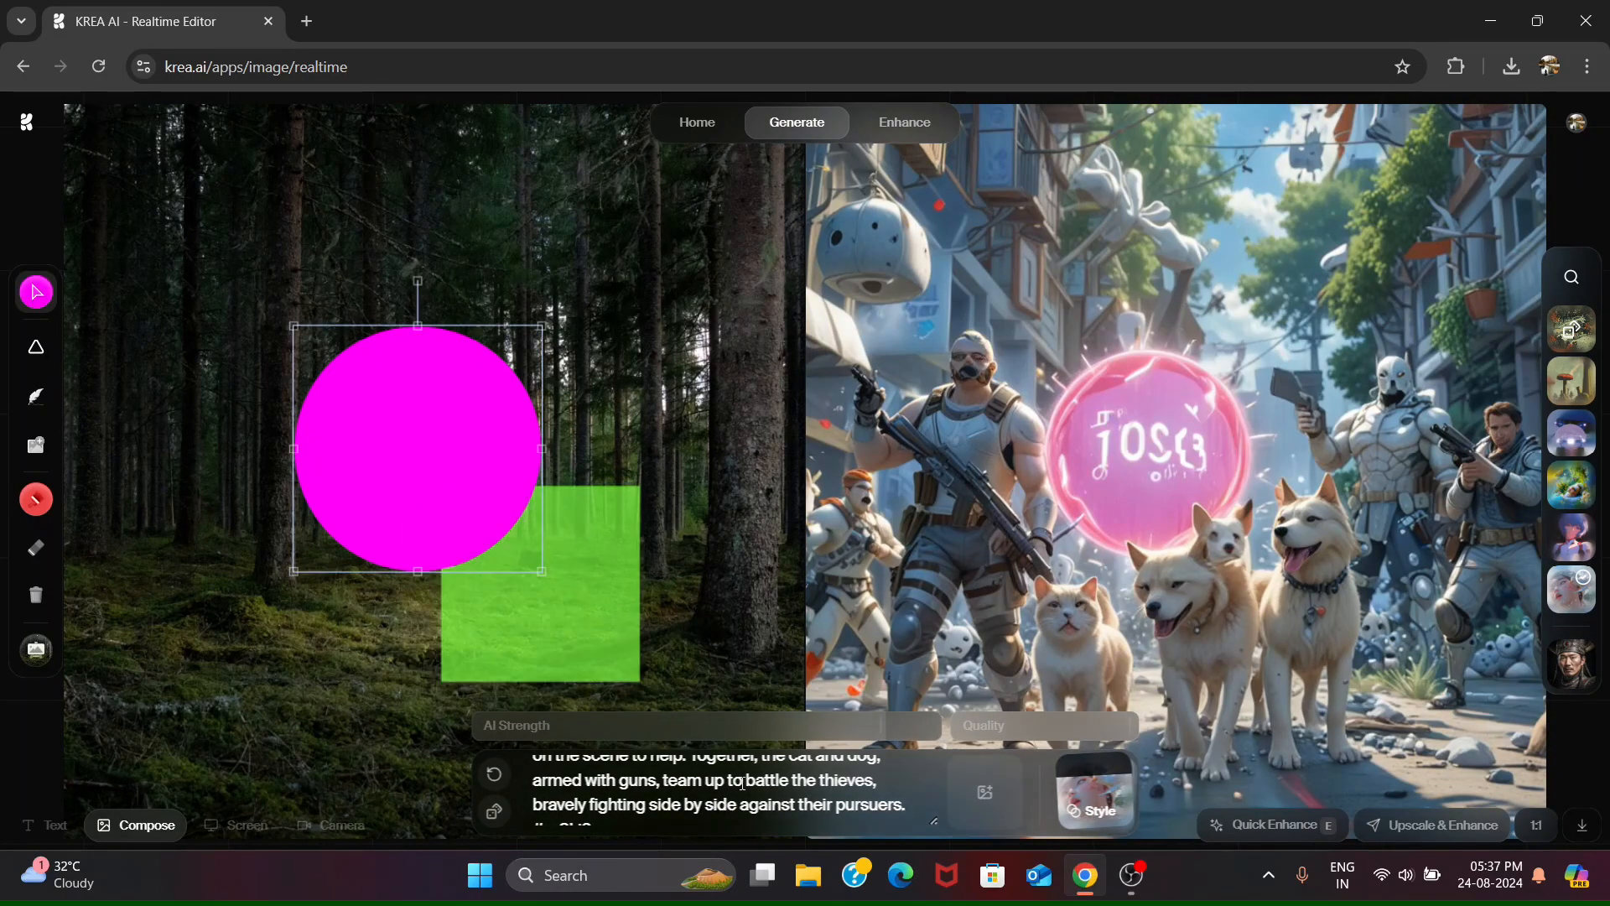
- Replace the whole prompt with "create a scene where there are lot of cars in jam"
{"action": "triple_click", "coordinate": [782, 825]}
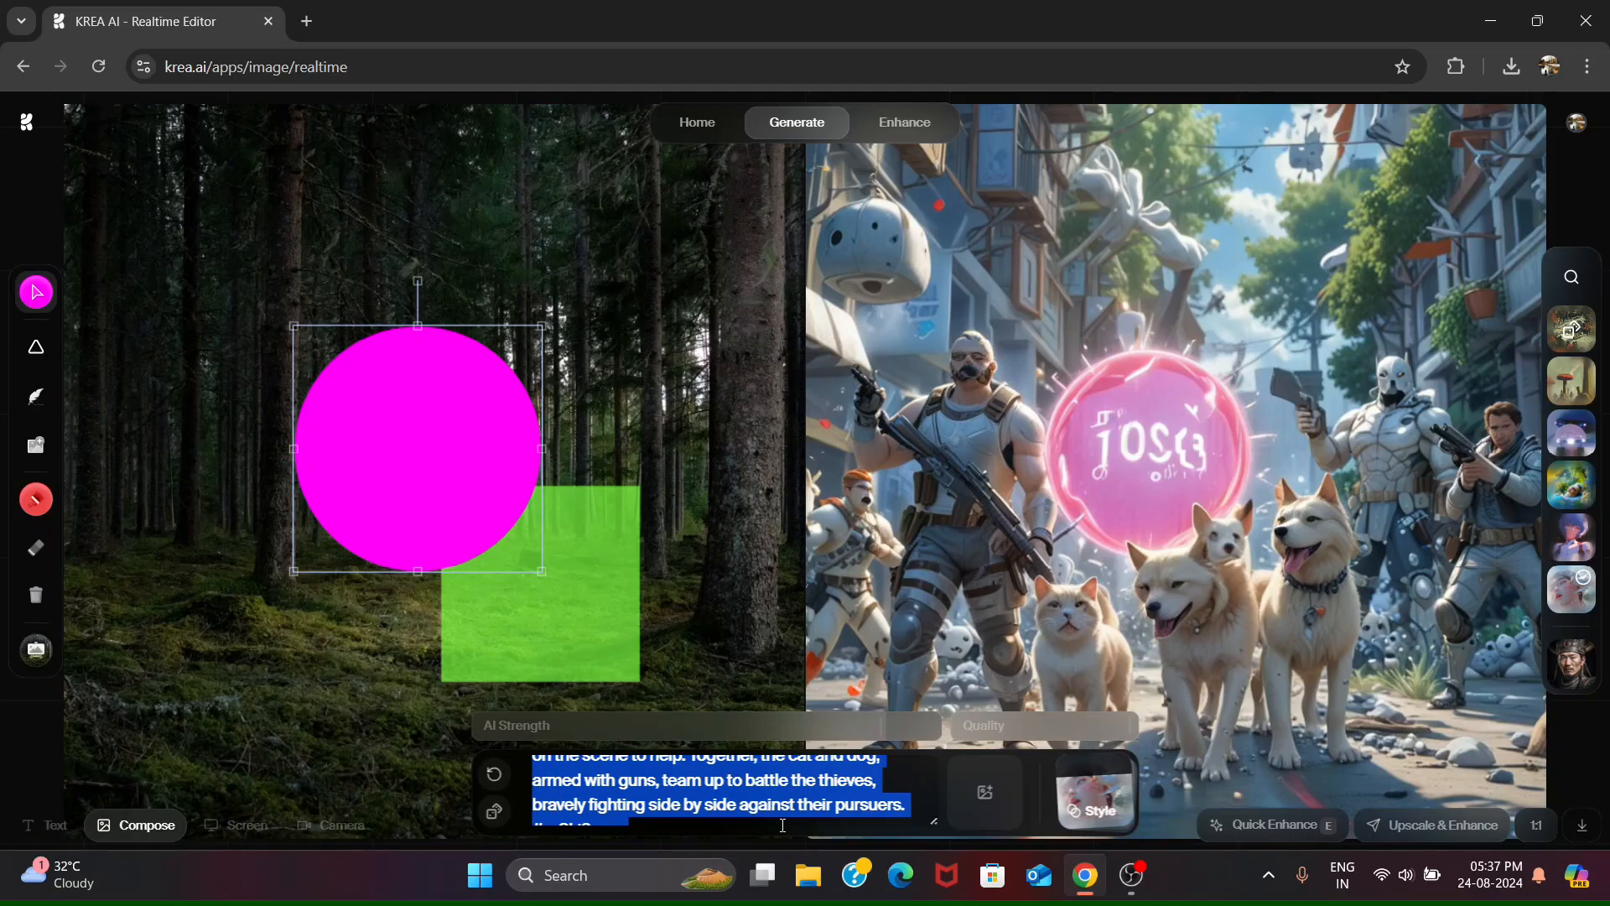
{"action": "key", "text": "BackSpace"}
{"action": "type", "text": "create a scene where "}
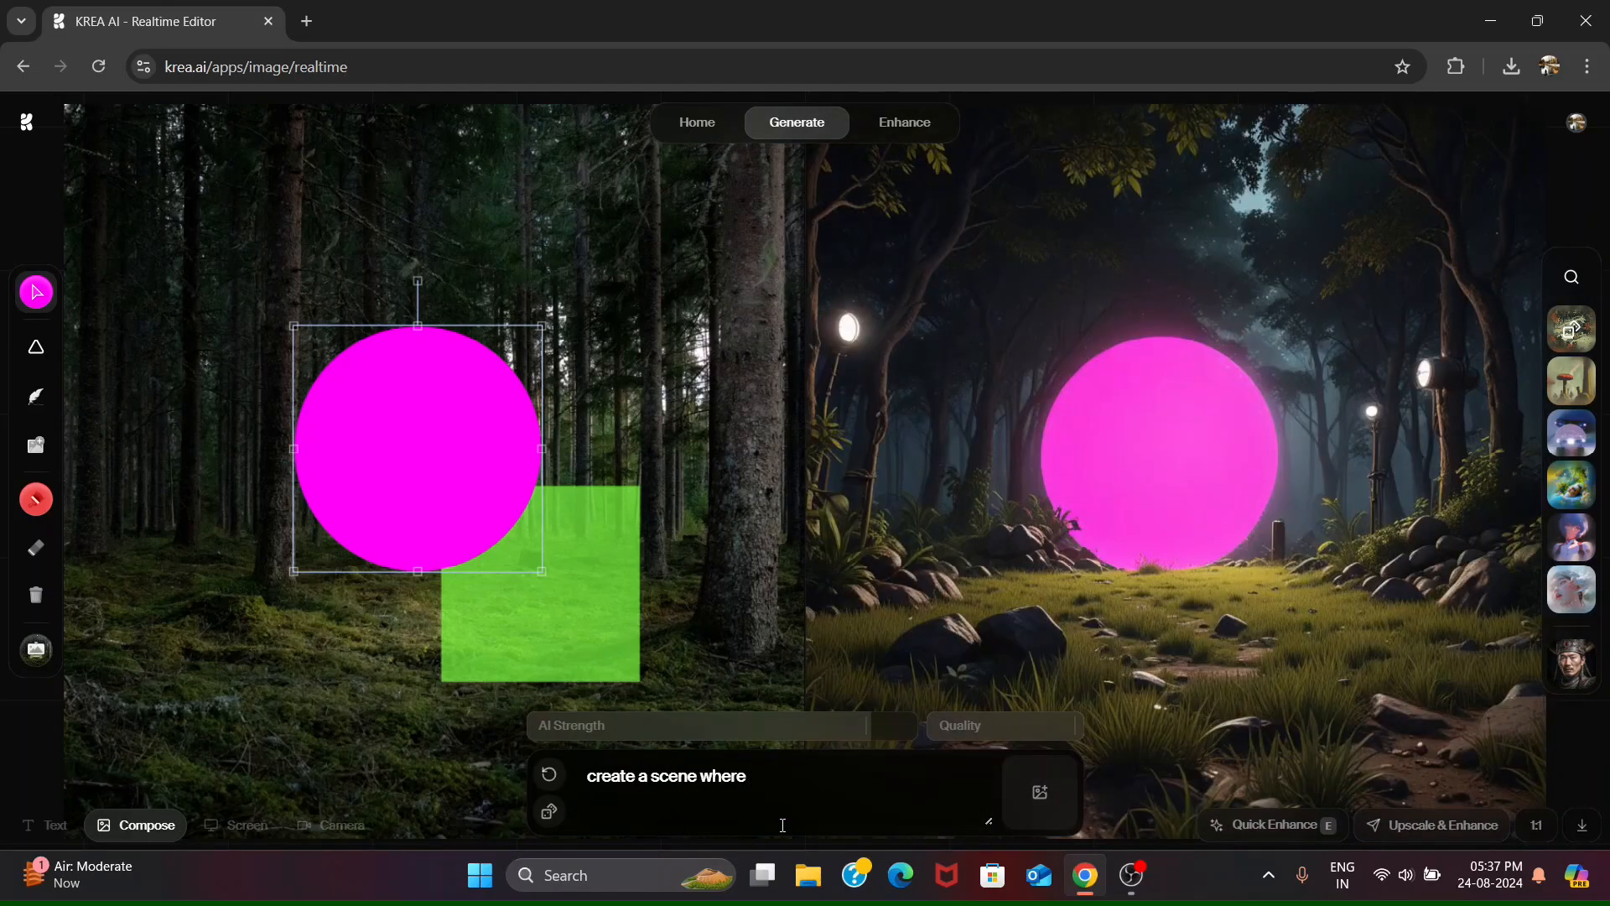
{"action": "type", "text": "there are lot of cars in jam"}
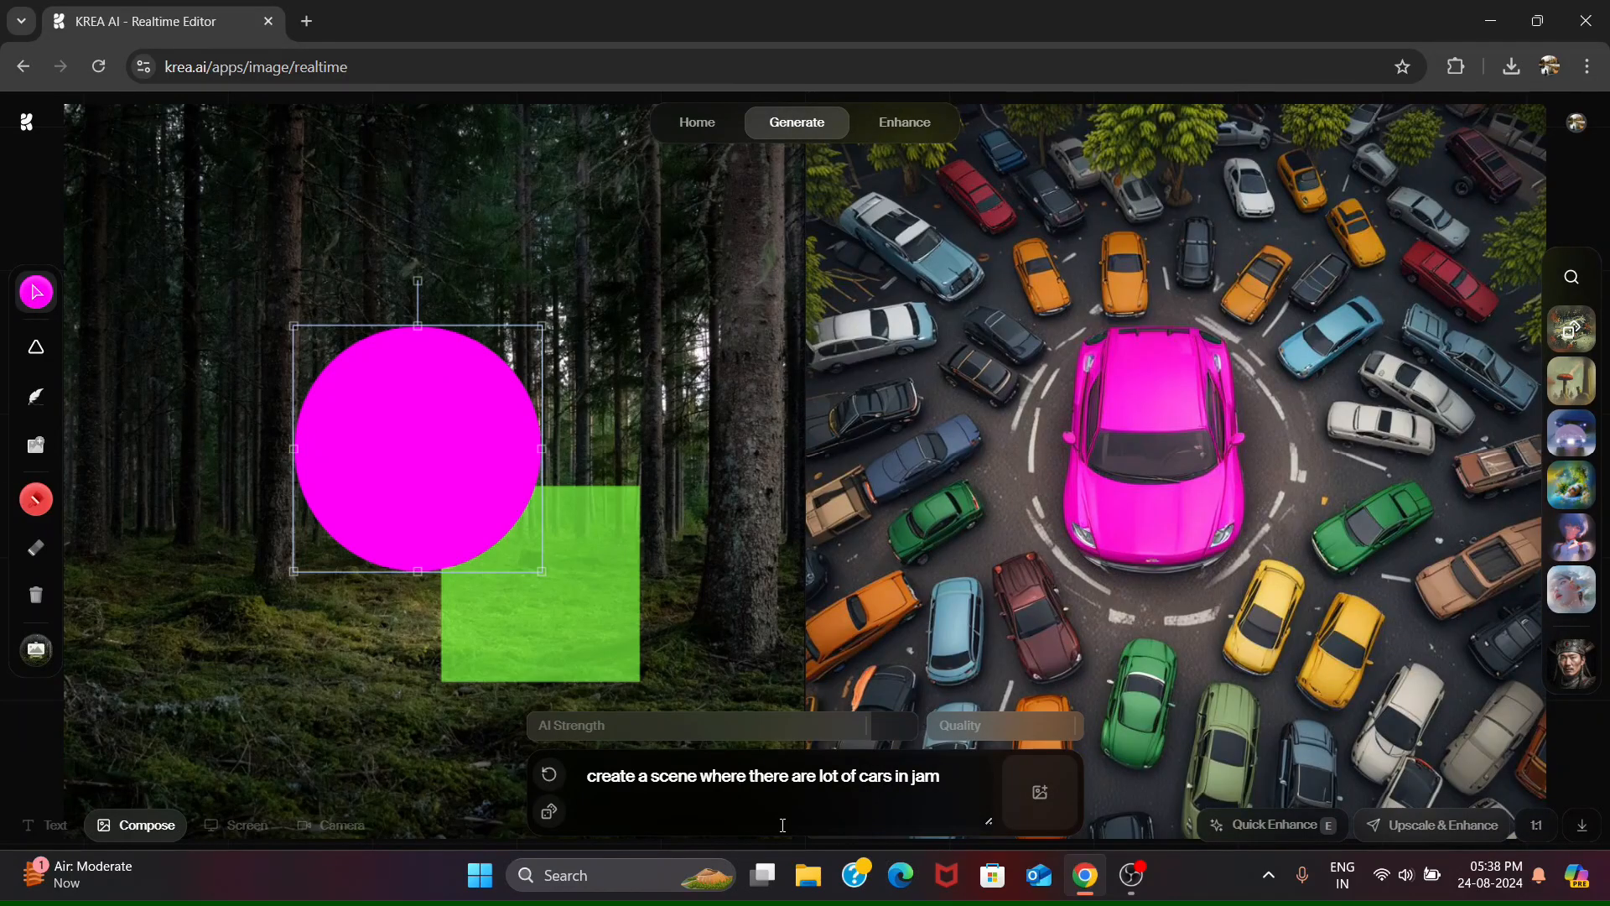
- Replace the prompt with "create a scence where lamborghini is racing against buggati"
{"action": "key", "text": "ctrl+a"}
{"action": "type", "text": "create a sce"}
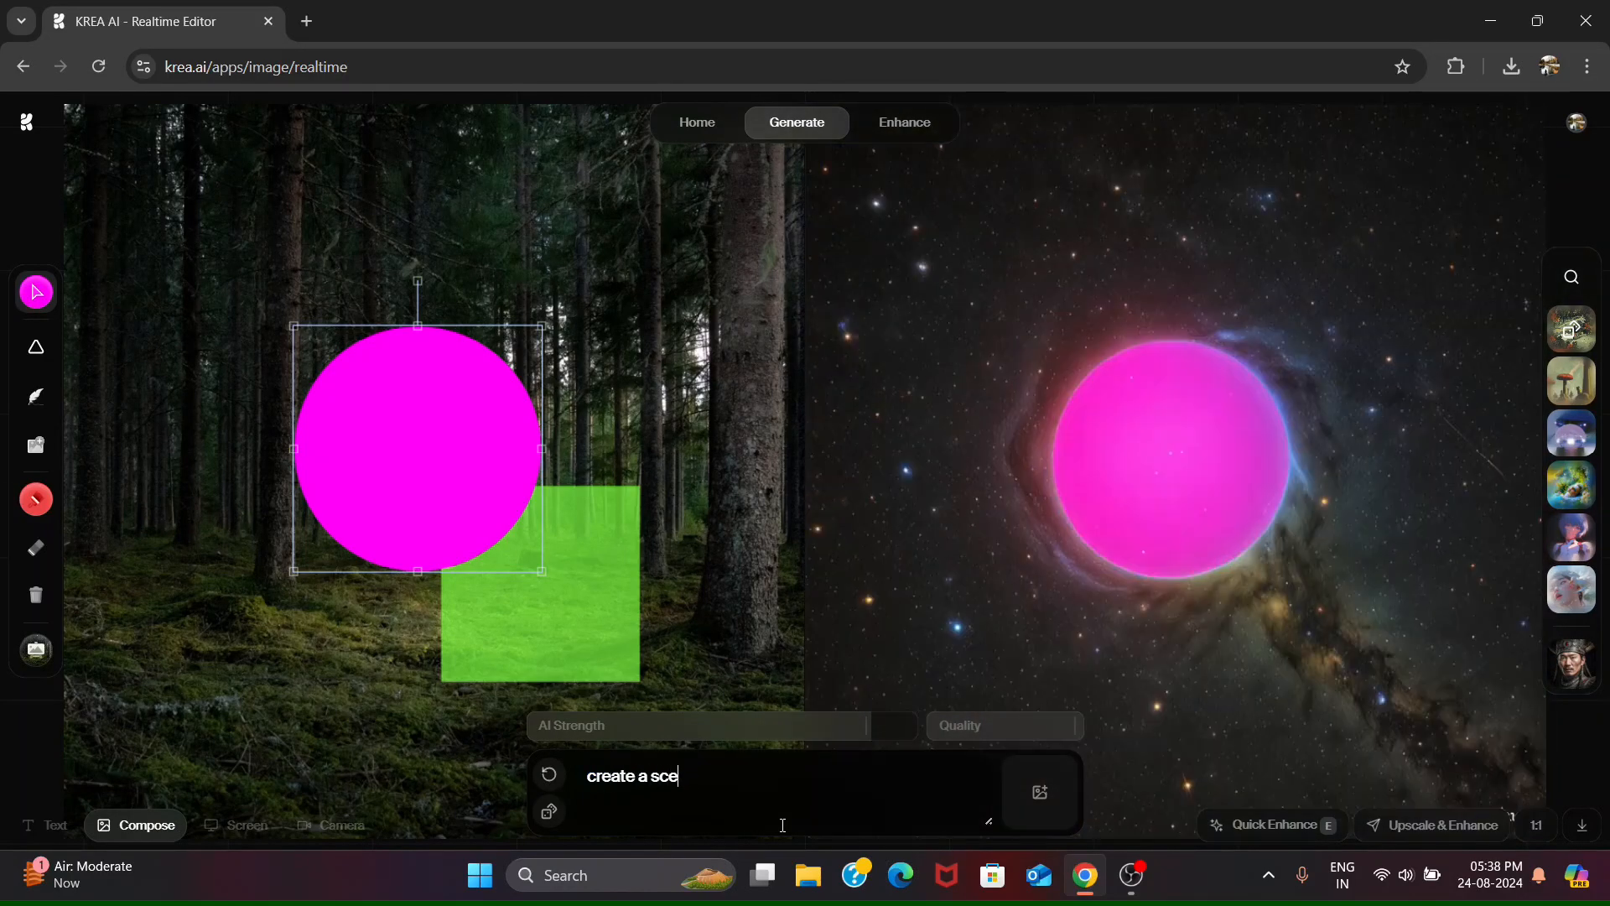
{"action": "type", "text": "nce where lamborghini is rac"}
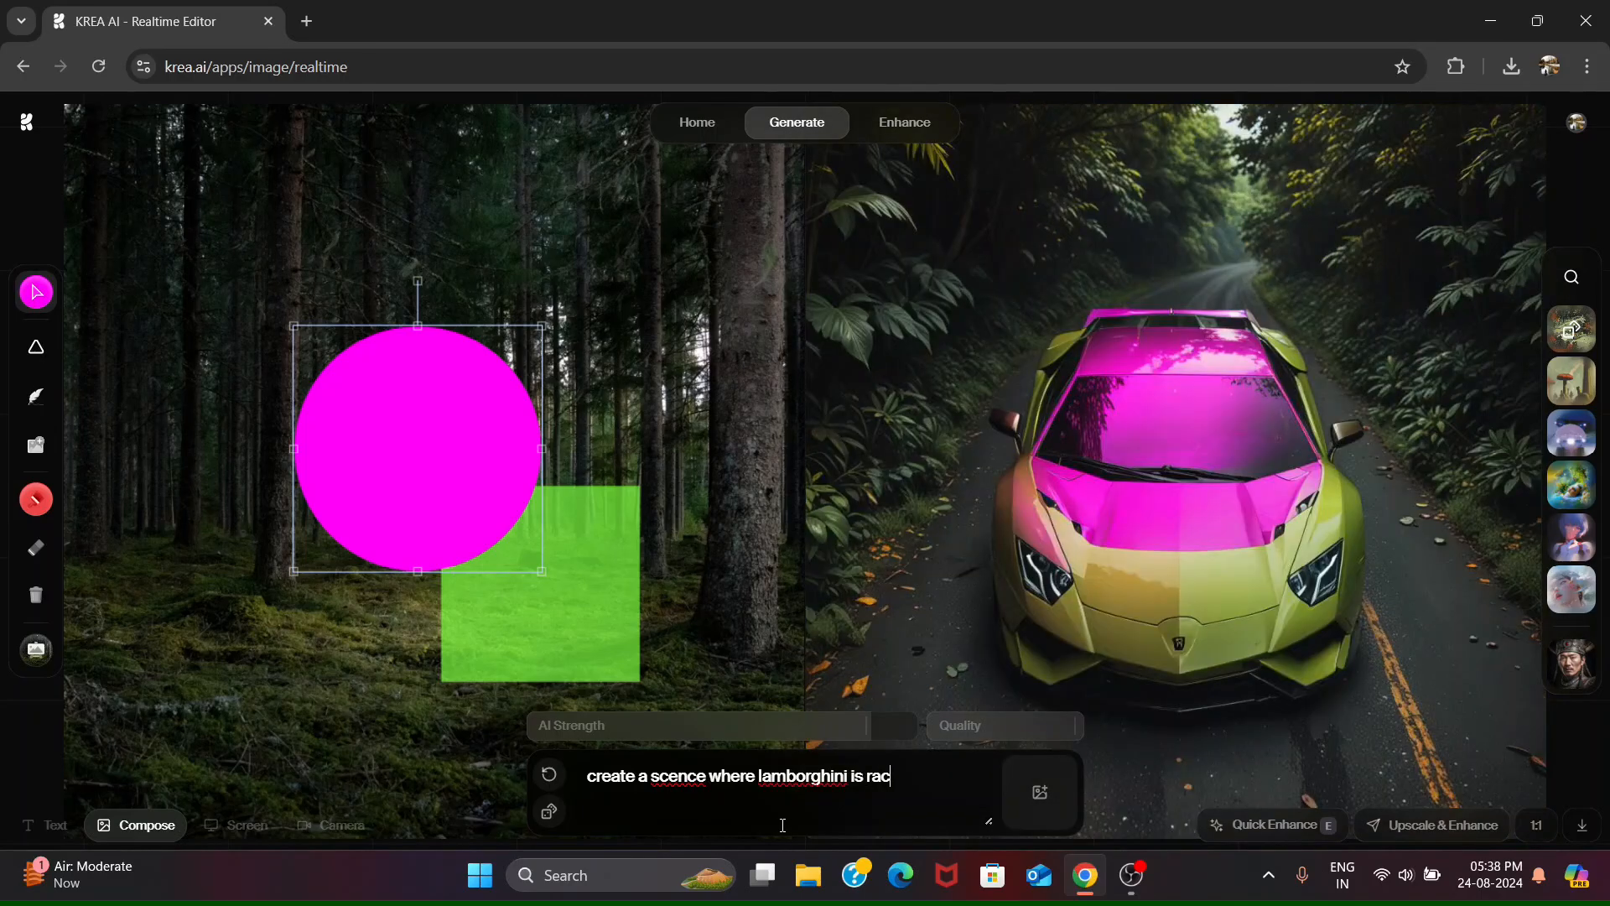
{"action": "type", "text": "ing against buggati"}
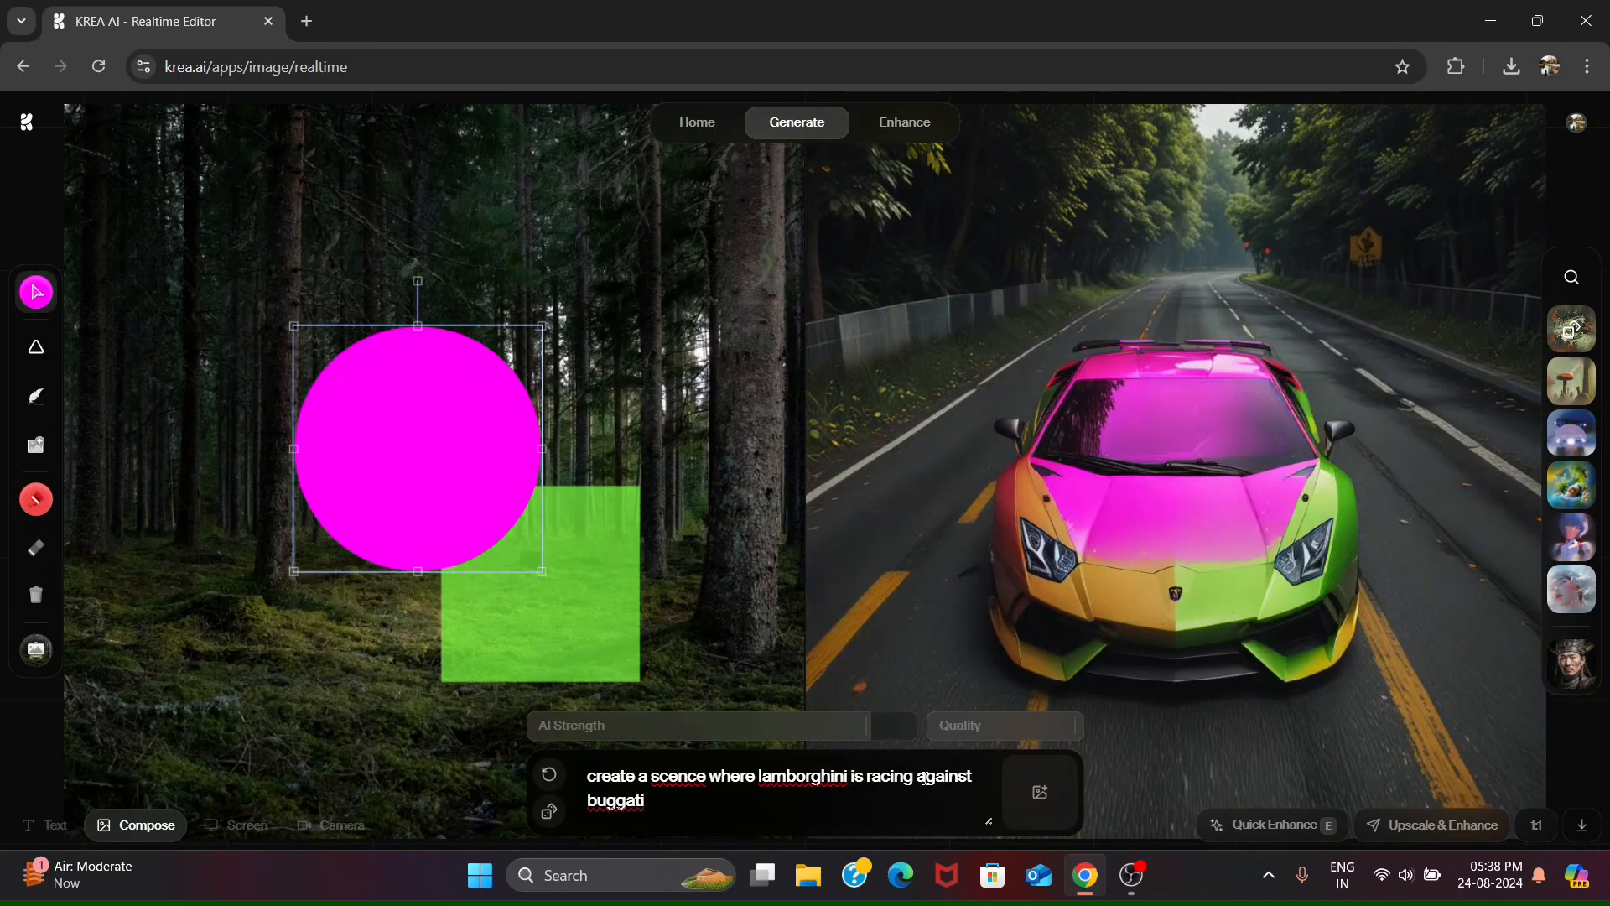
- Change "against" to "vs" in the racing prompt and extend its ending with "vs f1 racung car"
{"action": "double_click", "coordinate": [925, 779]}
{"action": "type", "text": "vs"}
{"action": "left_click", "coordinate": [752, 811]}
{"action": "type", "text": "vs f1"}
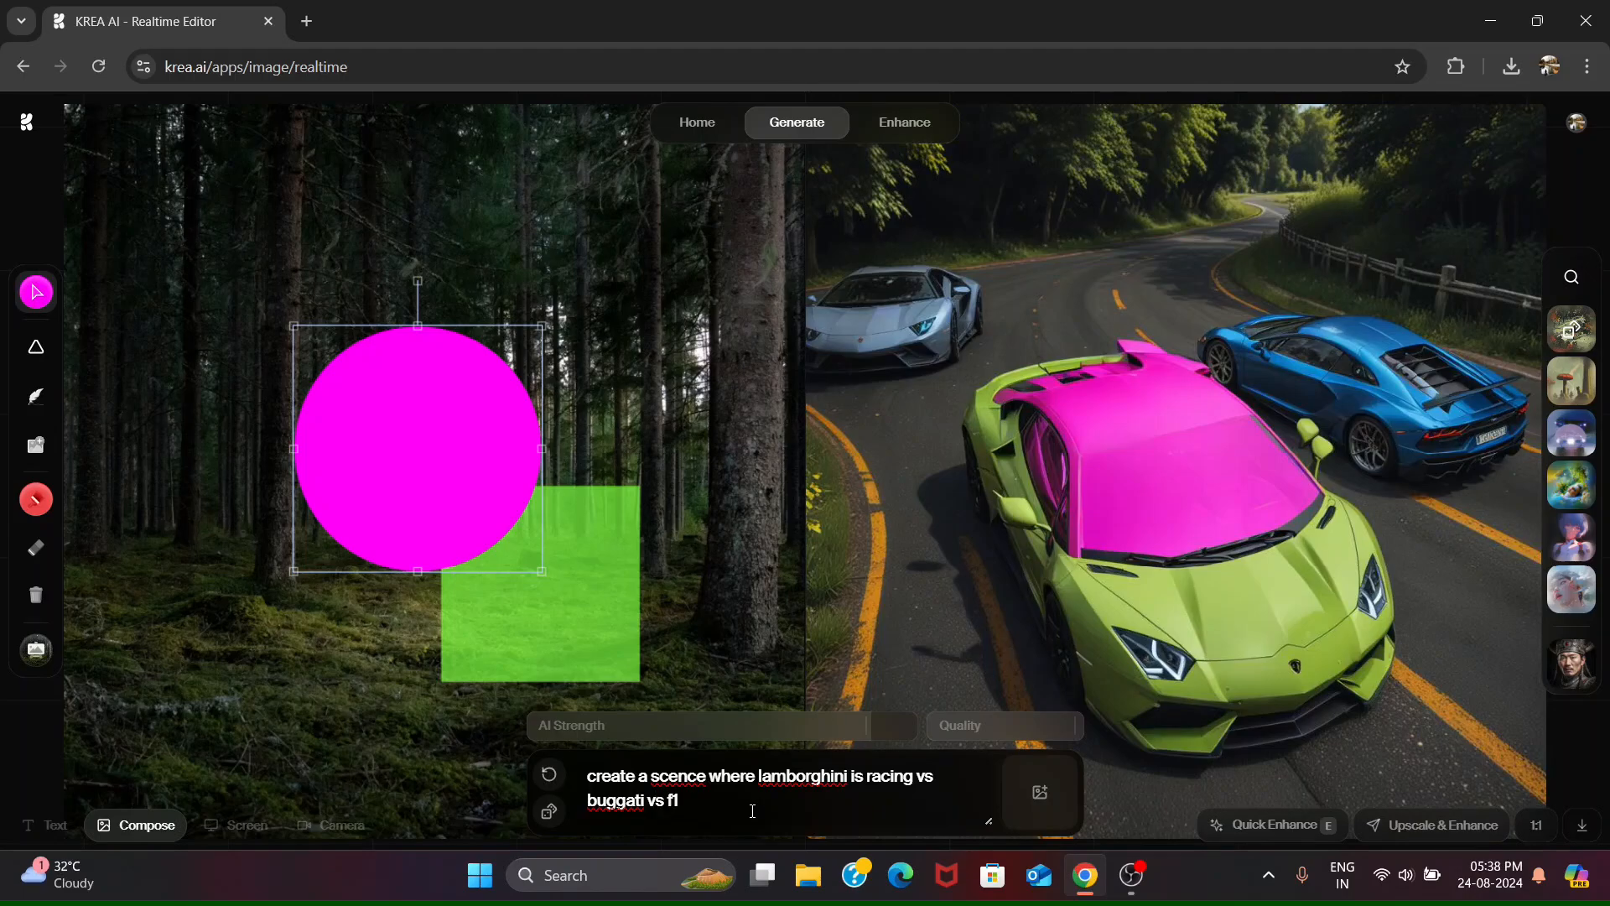
{"action": "type", "text": " racung car"}
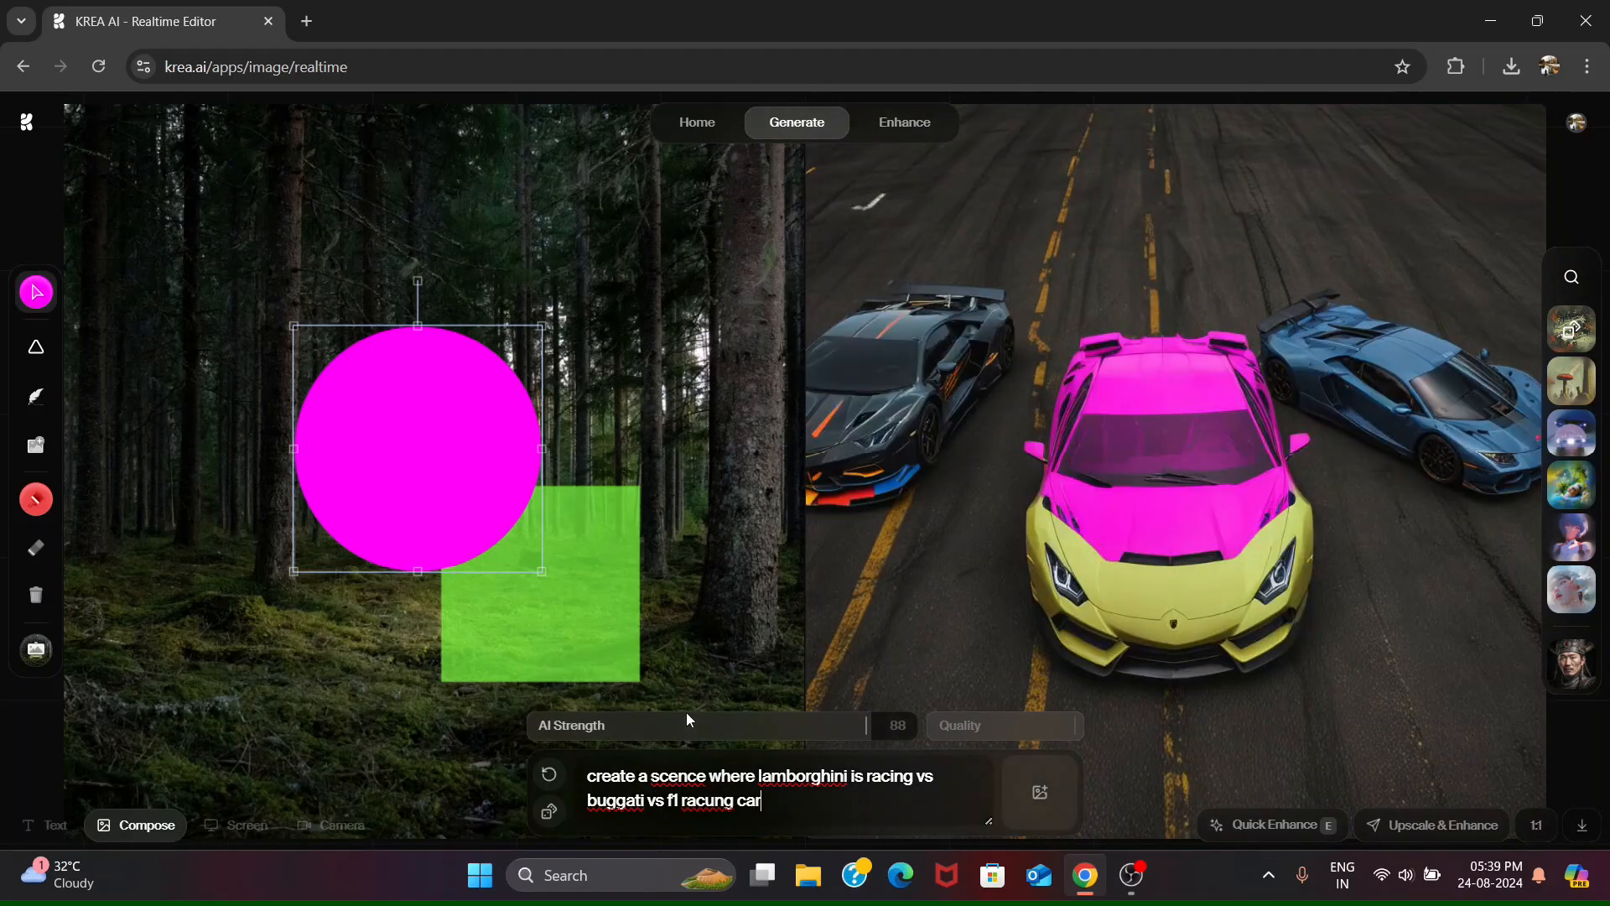
- Apply the dark floral style preset to the car scene and bring the green square to the front
{"action": "left_click", "coordinate": [1573, 334]}
{"action": "right_click", "coordinate": [534, 637]}
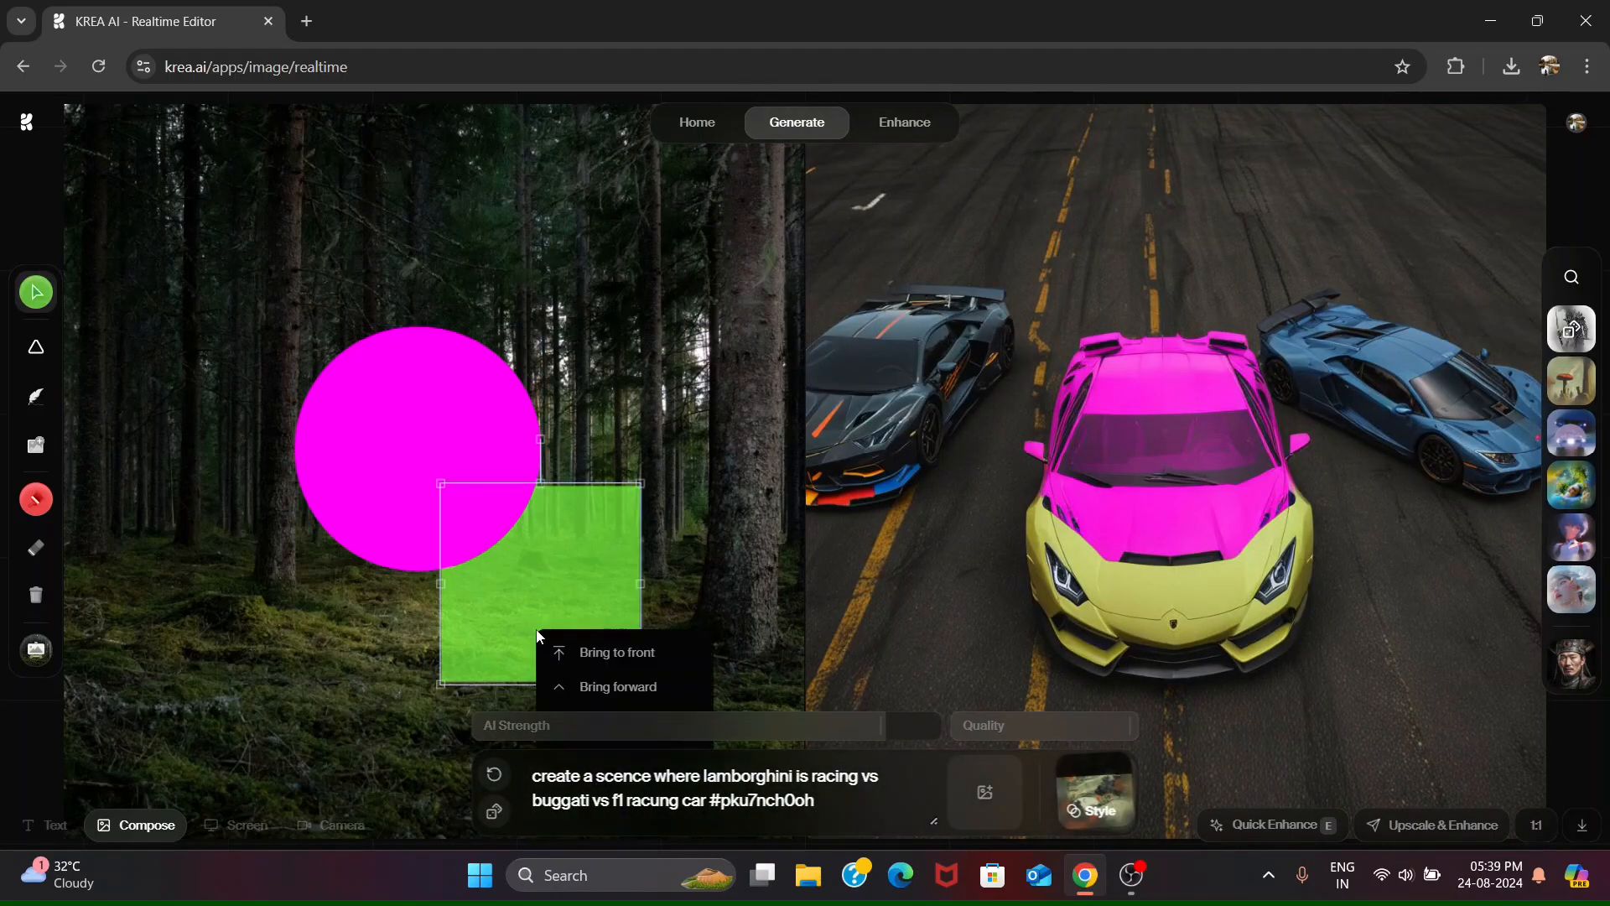
{"action": "left_click", "coordinate": [587, 649]}
- Replace the whole prompt, including its style tag, with a line about thor and loki fighting together
{"action": "key", "text": "ctrl+a"}
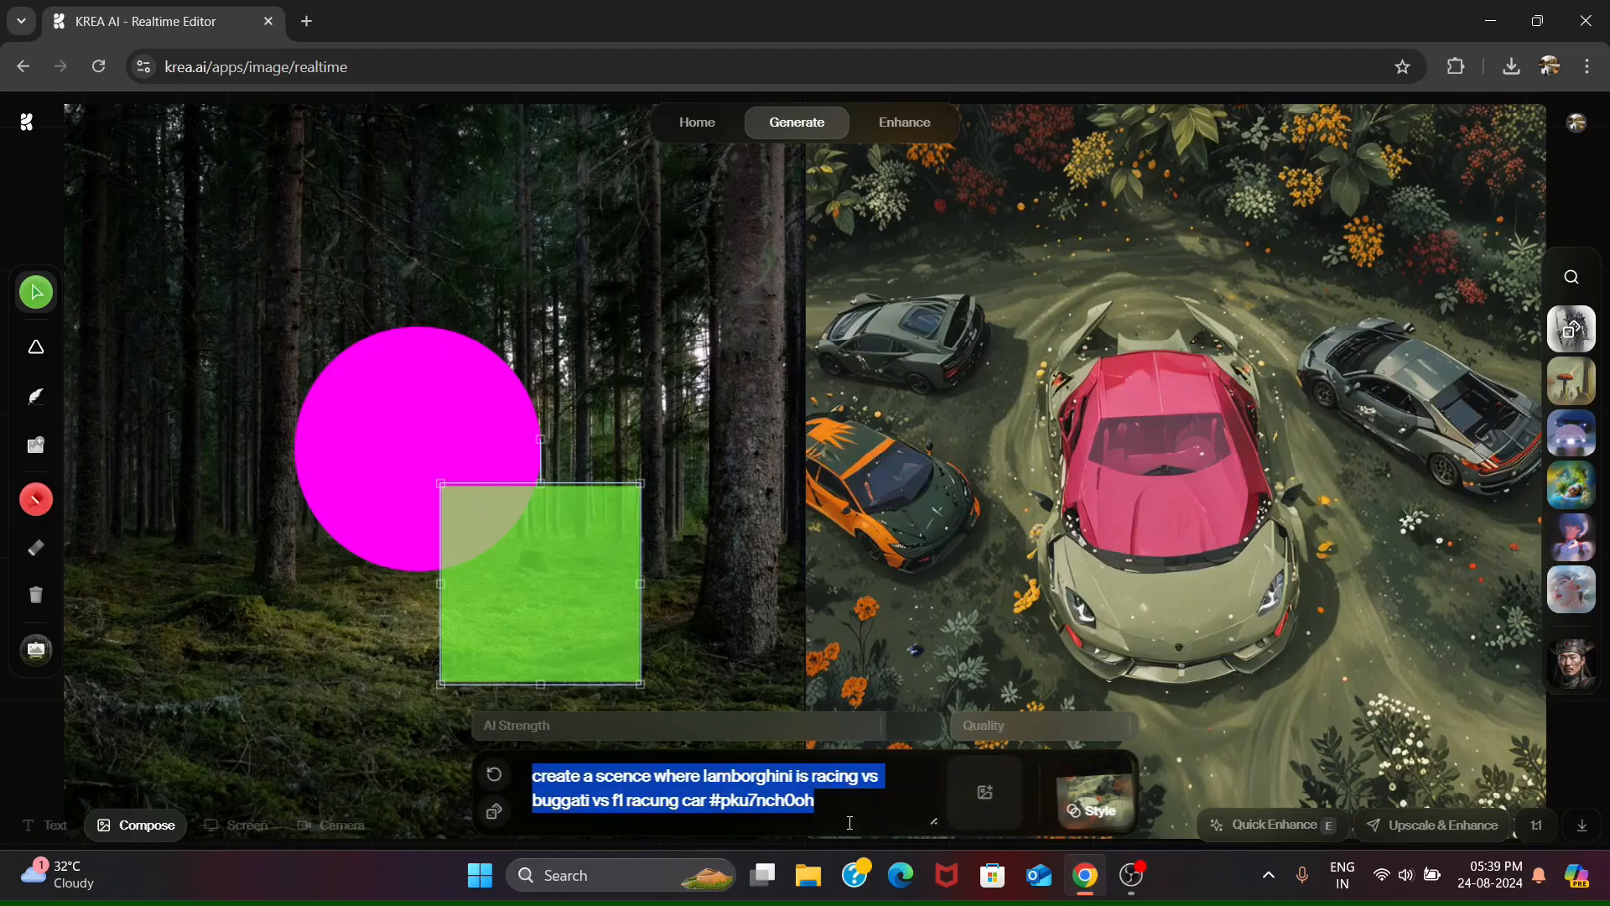
{"action": "key", "text": "BackSpace"}
{"action": "type", "text": "thor and loki"}
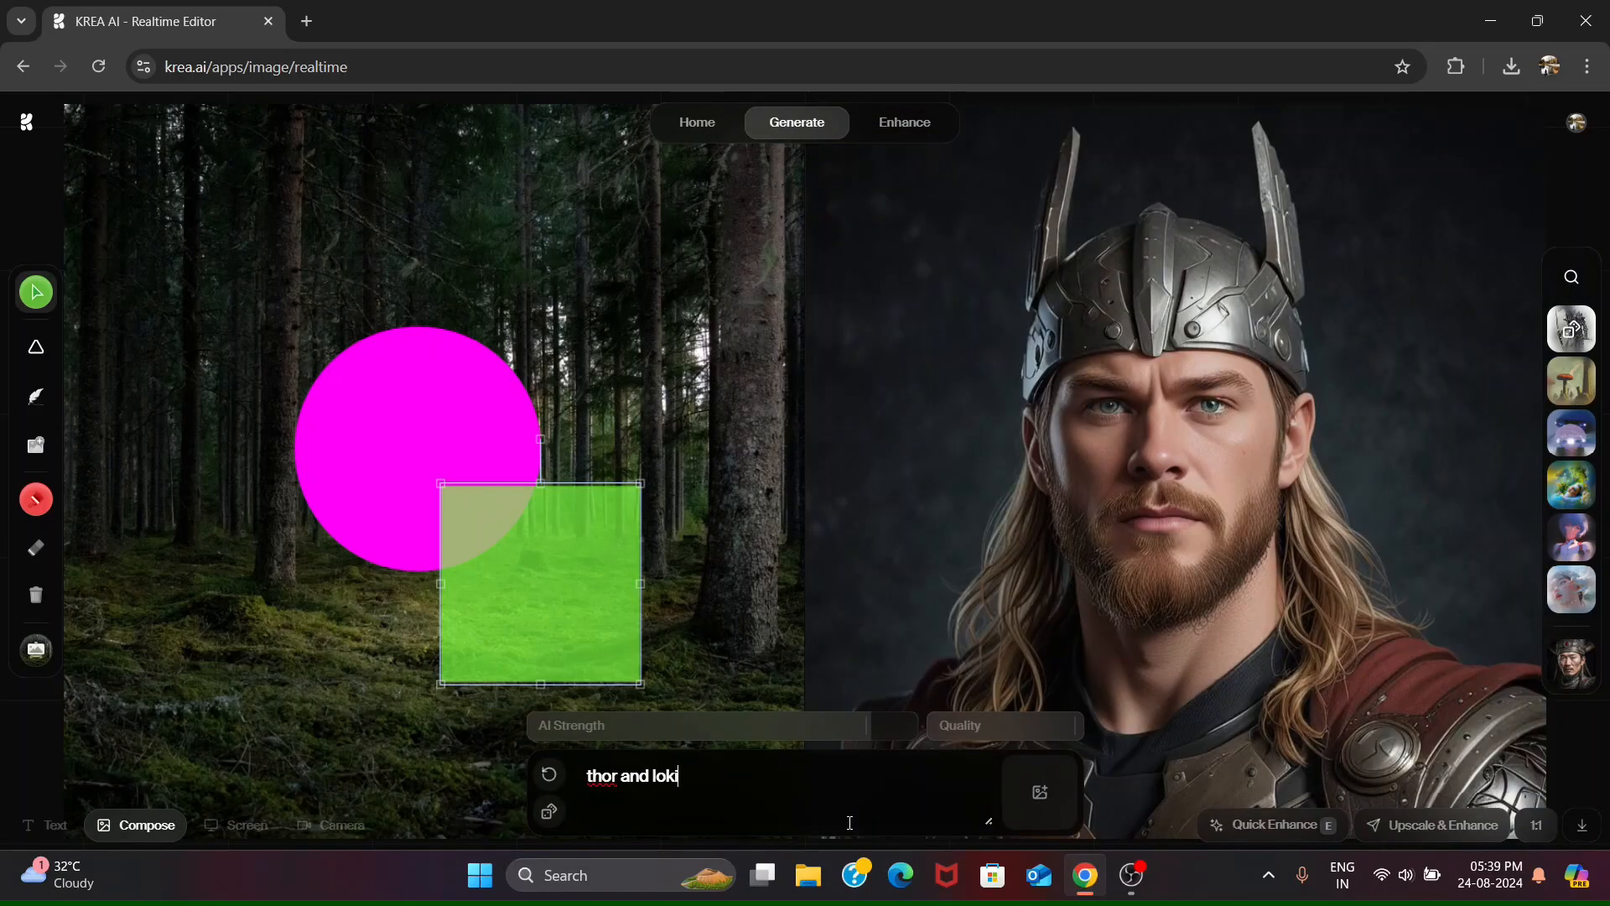
{"action": "type", "text": " fighting together"}
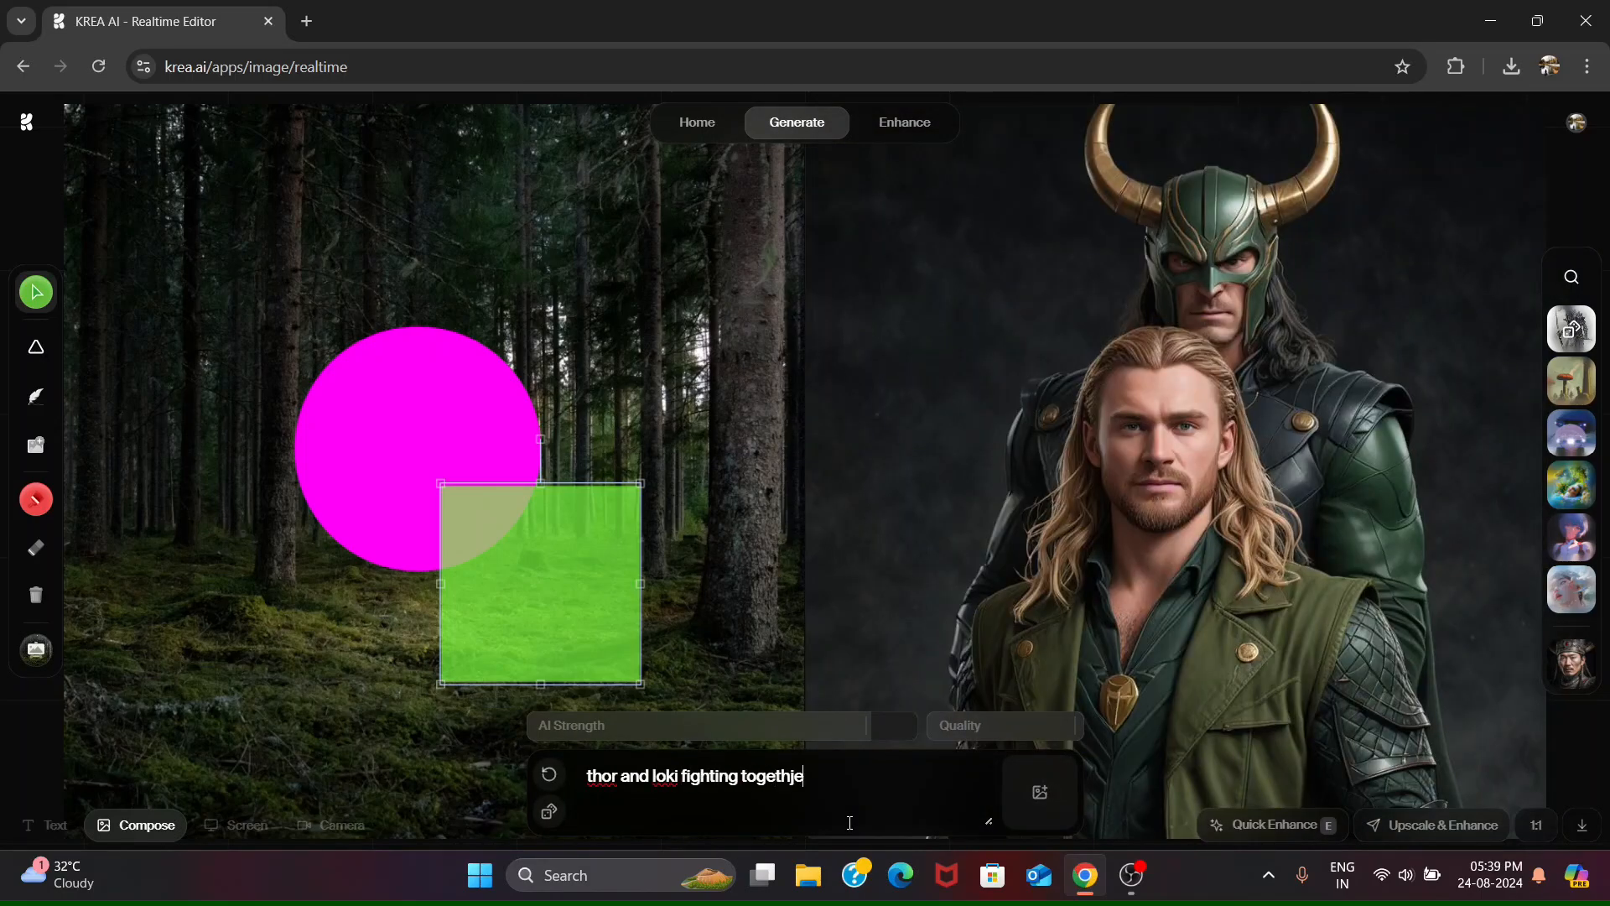
- Reword the prompt to "thor and loki fighting against each other and doctor strange enters in the scene from behind"
{"action": "key", "text": "BackSpace"}
{"action": "key", "text": "BackSpace"}
{"action": "key", "text": "BackSpace"}
{"action": "key", "text": "BackSpace"}
{"action": "key", "text": "BackSpace"}
{"action": "key", "text": "BackSpace"}
{"action": "key", "text": "BackSpace"}
{"action": "key", "text": "BackSpace"}
{"action": "type", "text": "against each"}
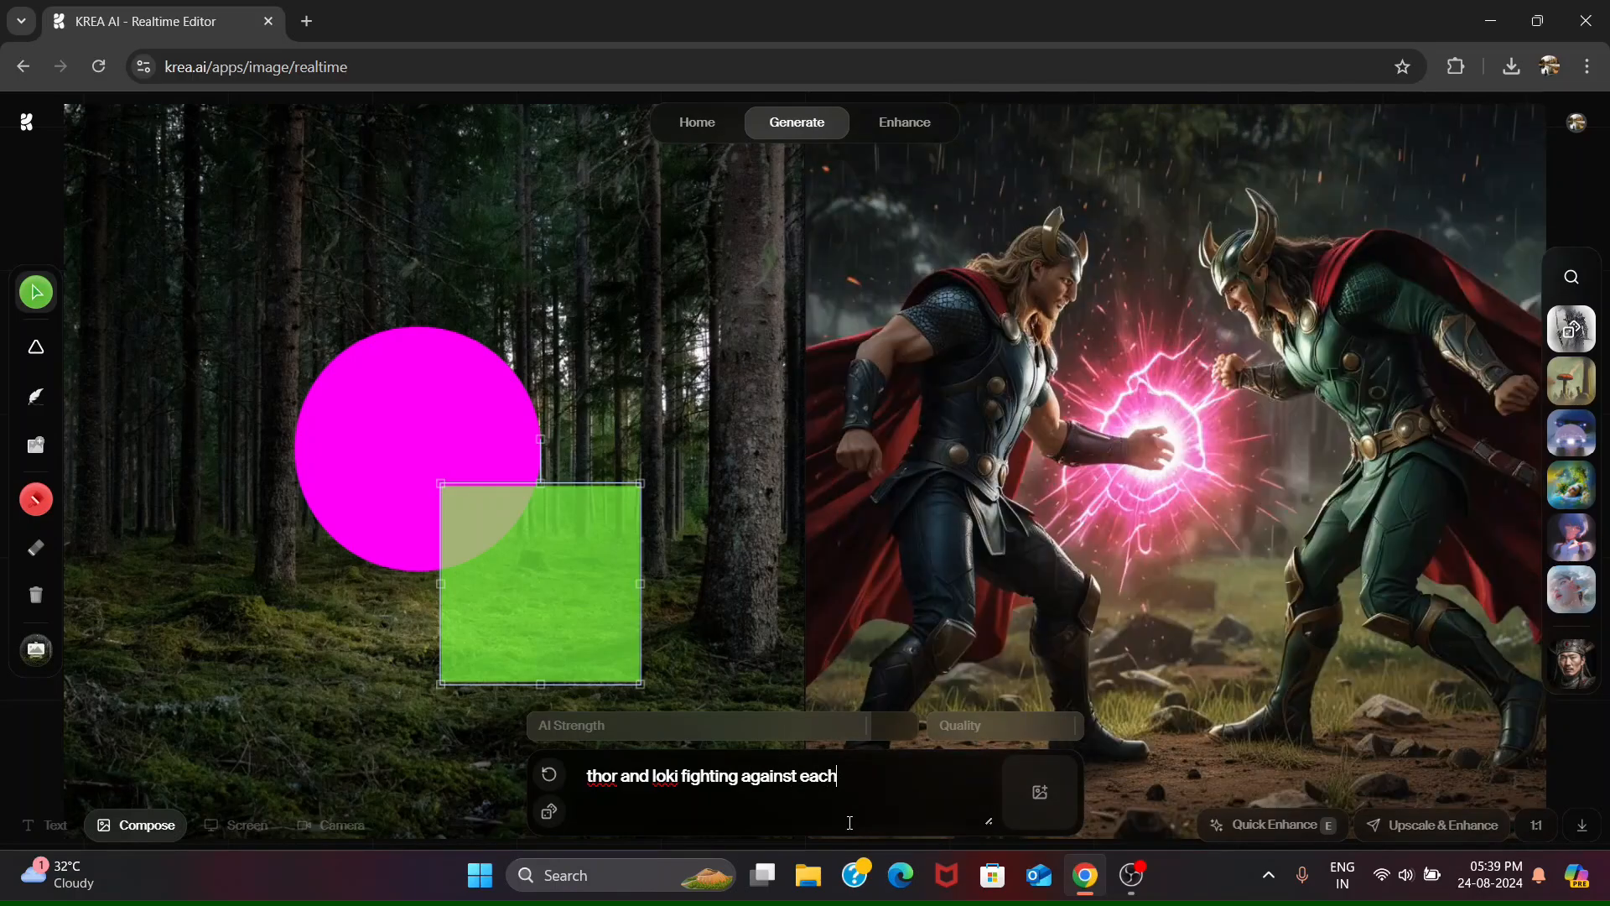
{"action": "type", "text": " other and doctor strange enters"}
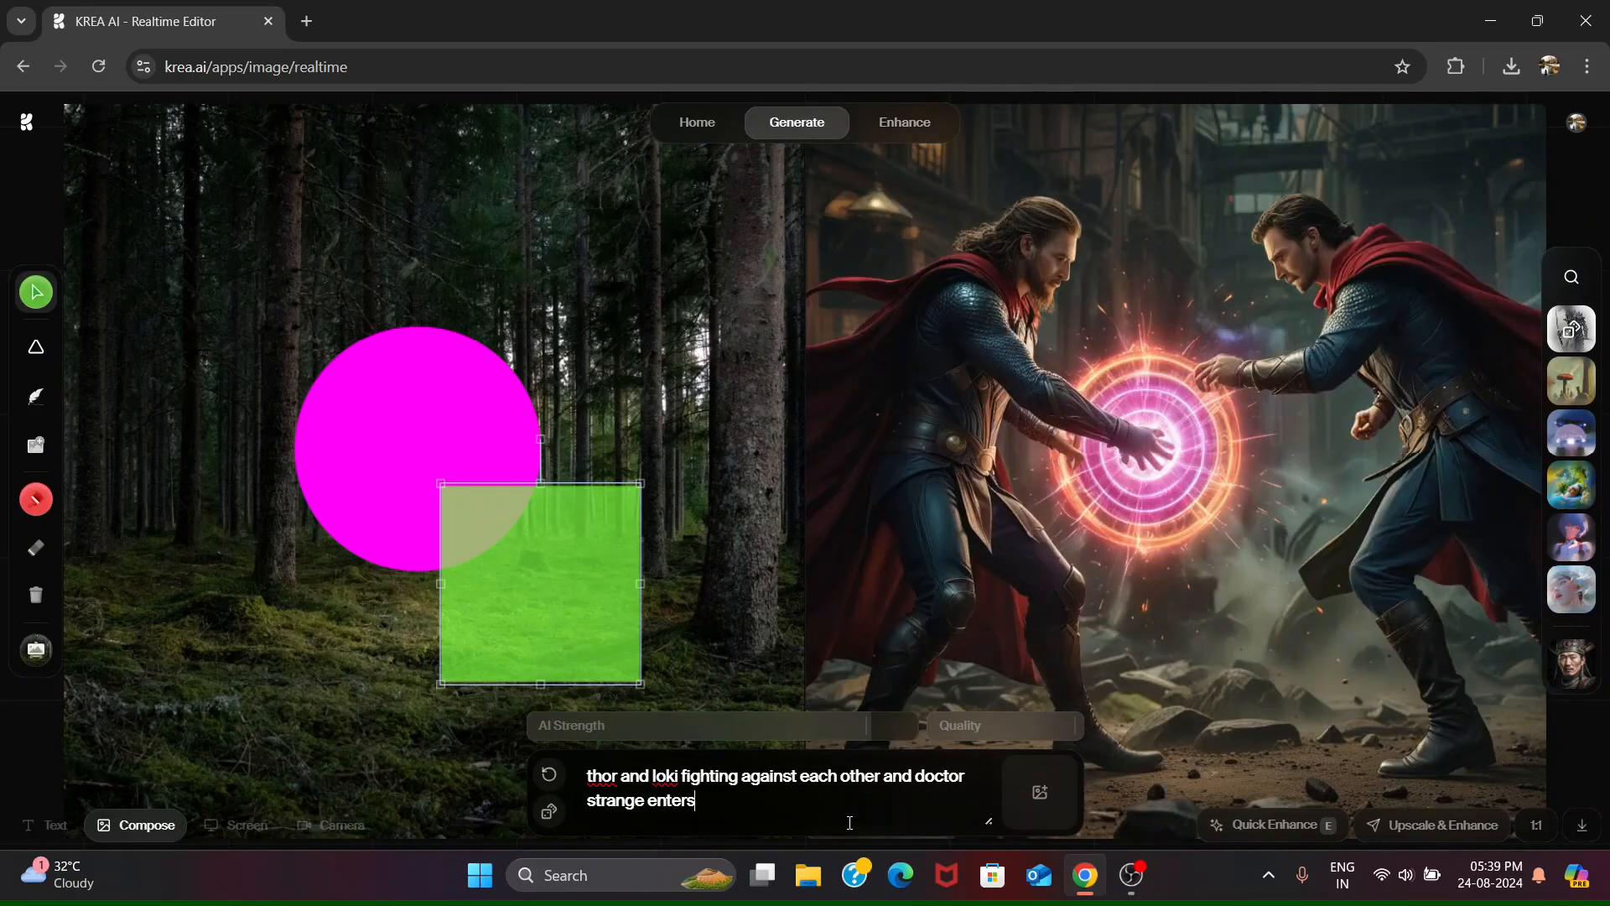
{"action": "type", "text": " in the scene from behind"}
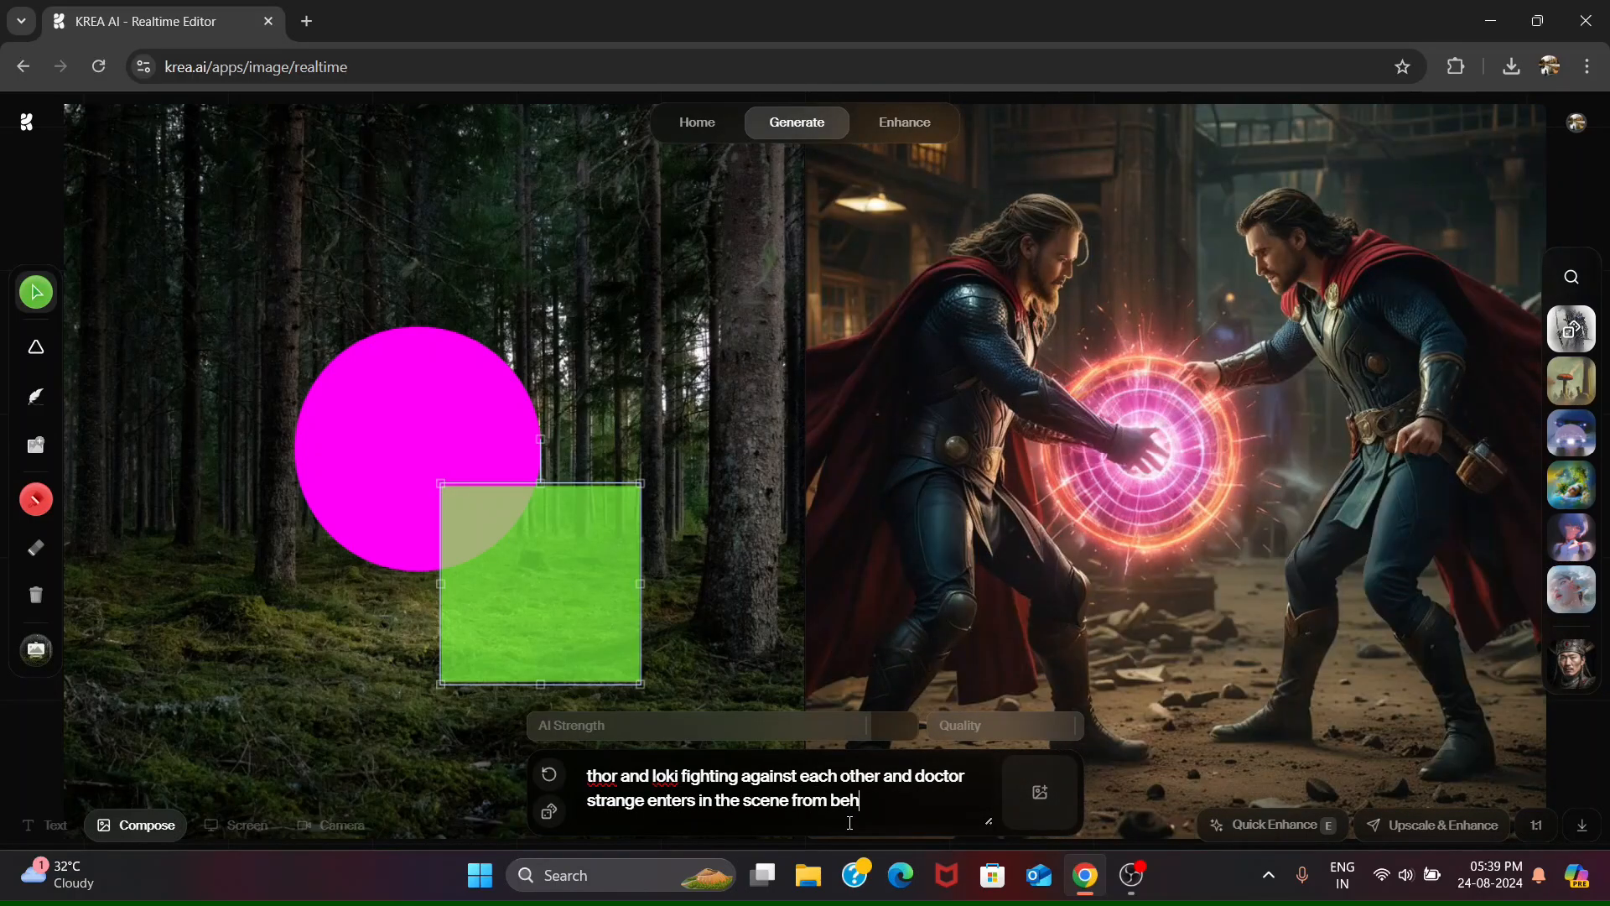
- Change the prompt's ending to ", and doctor stange and iron man are laughing while watching them" and apply a random style
{"action": "double_click", "coordinate": [899, 781]}
{"action": "type", "text": ","}
{"action": "left_click_drag", "start_coordinate": [896, 815], "coordinate": [894, 780]}
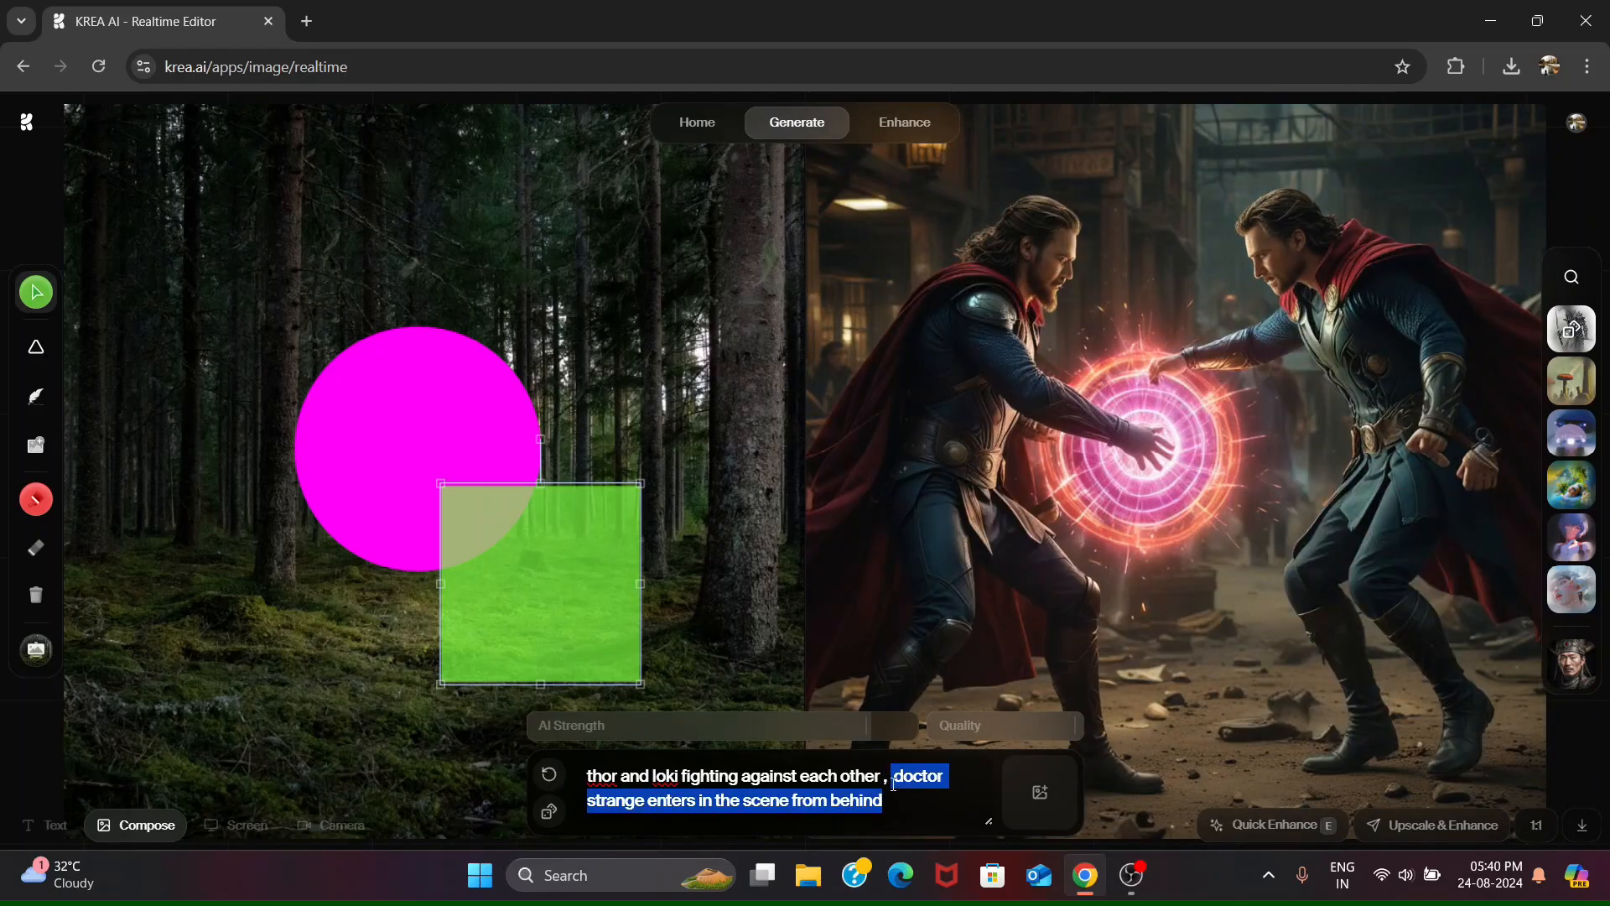
{"action": "type", "text": "and doctor stange and"}
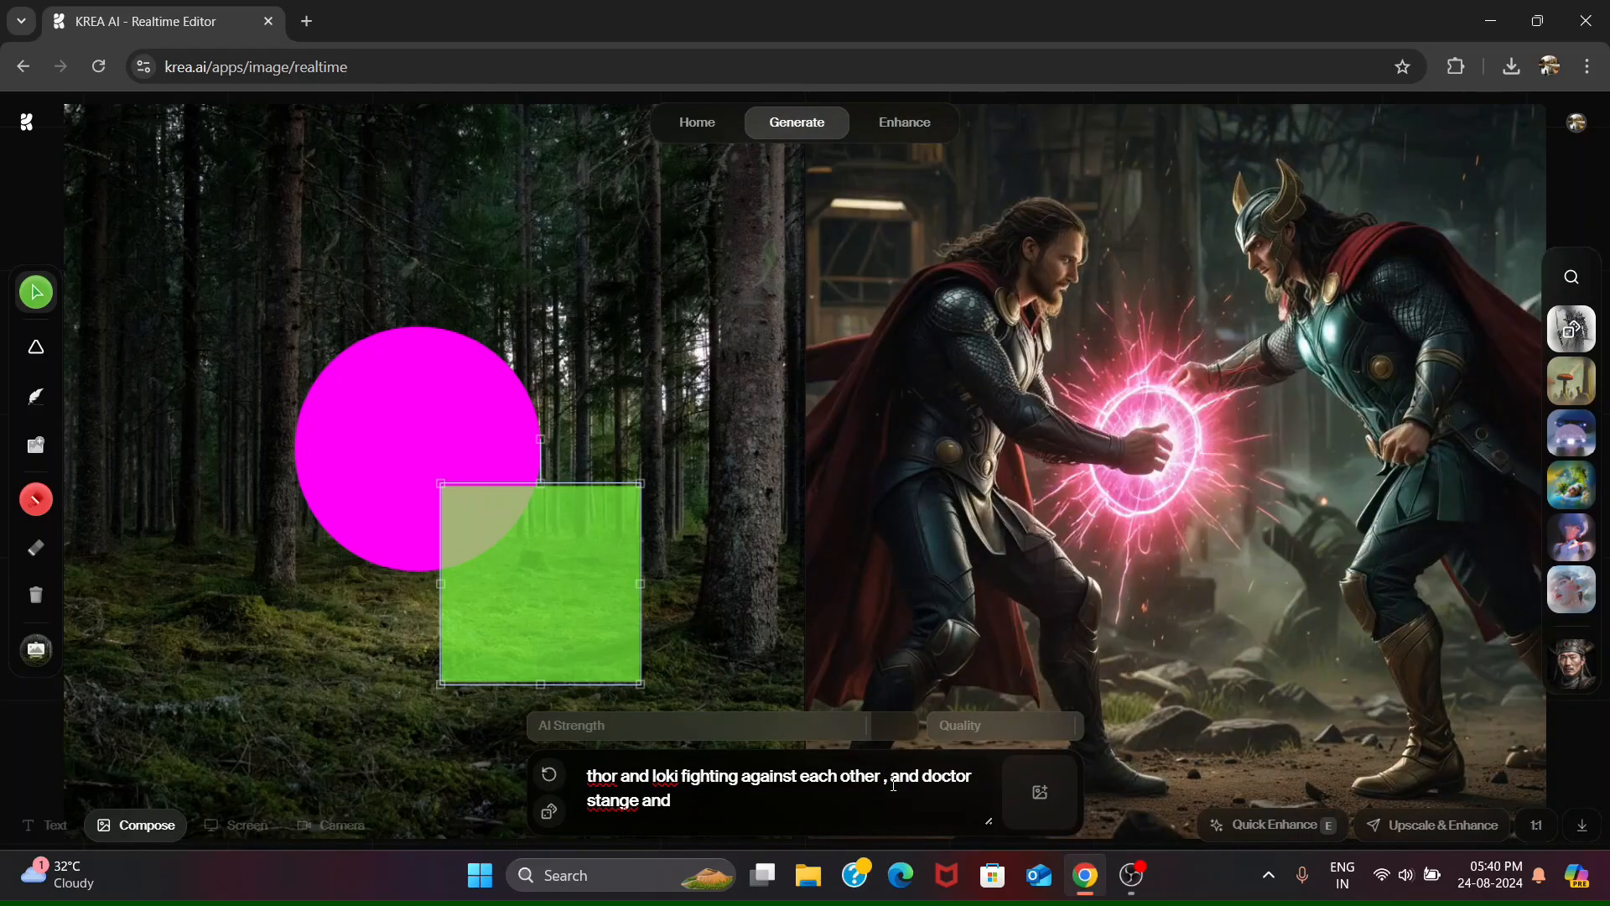
{"action": "type", "text": " iron man are laughing while watching them"}
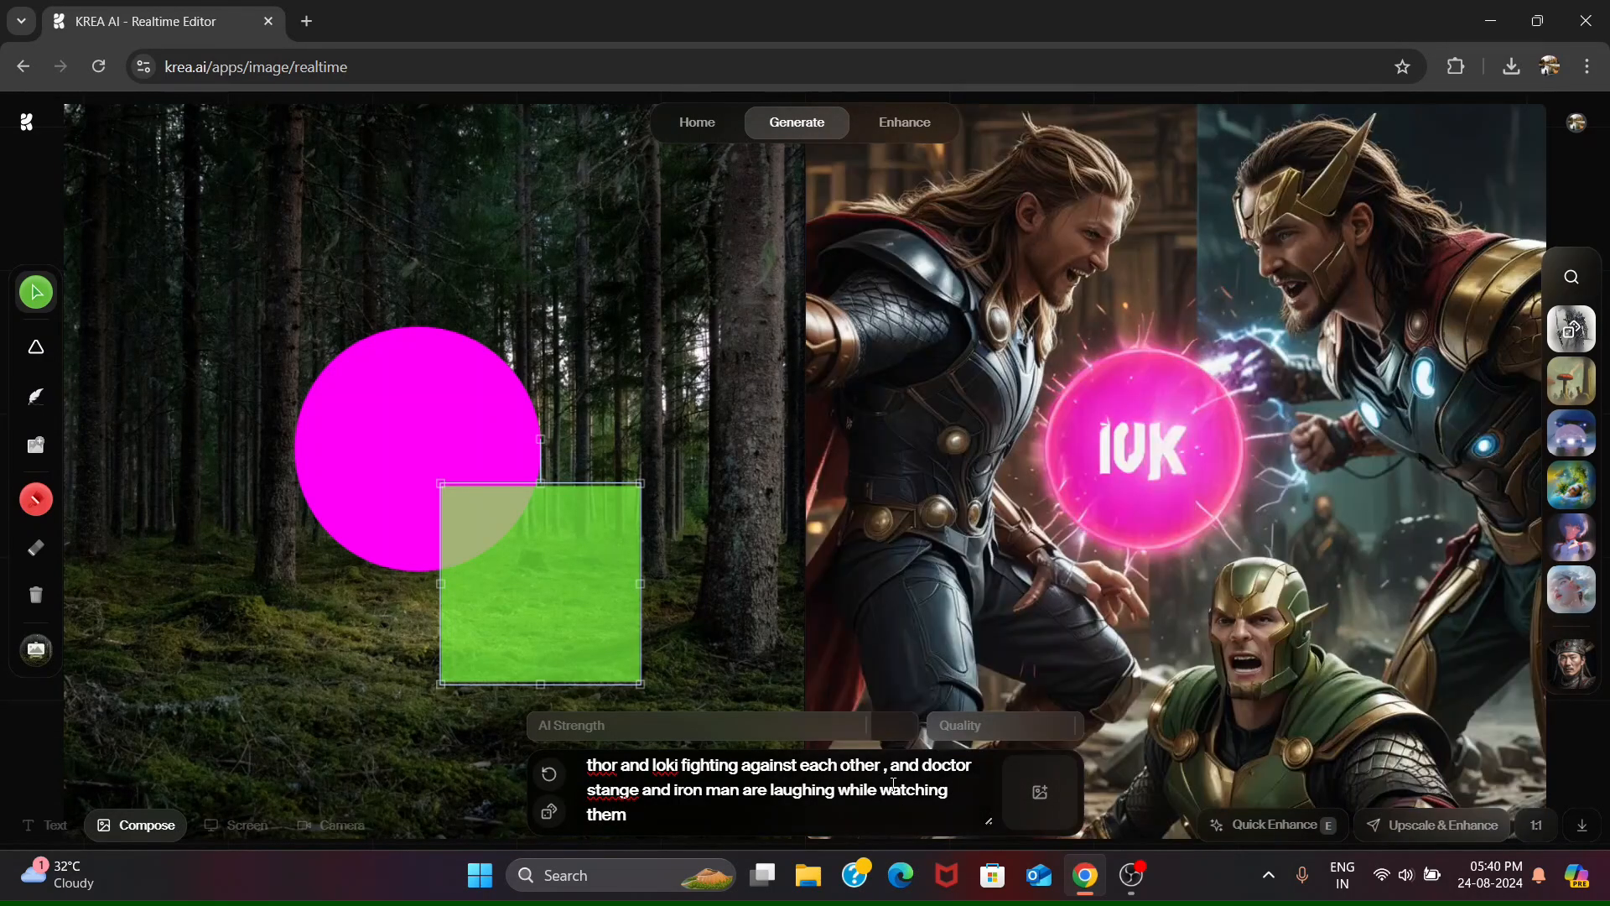
{"action": "left_click", "coordinate": [1567, 327]}
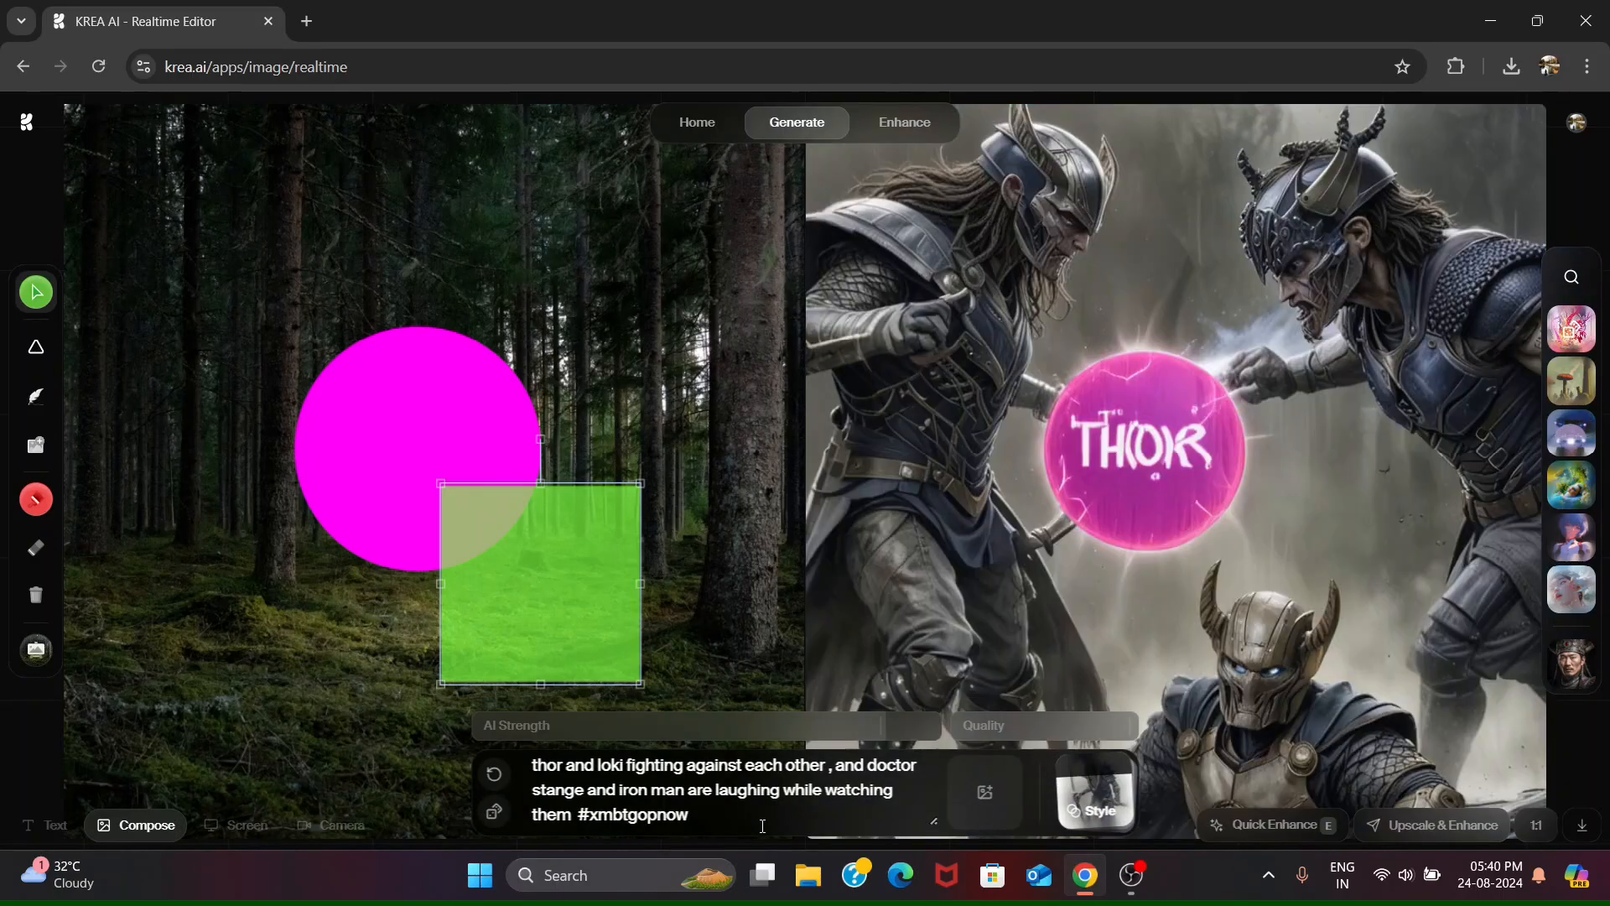
- Replace the whole prompt, including its style tag, with: create a photo where my channel name is written "data science geeks"
{"action": "left_click", "coordinate": [1273, 829]}
{"action": "key", "text": "ctrl+a"}
{"action": "type", "text": "create a photo whre"}
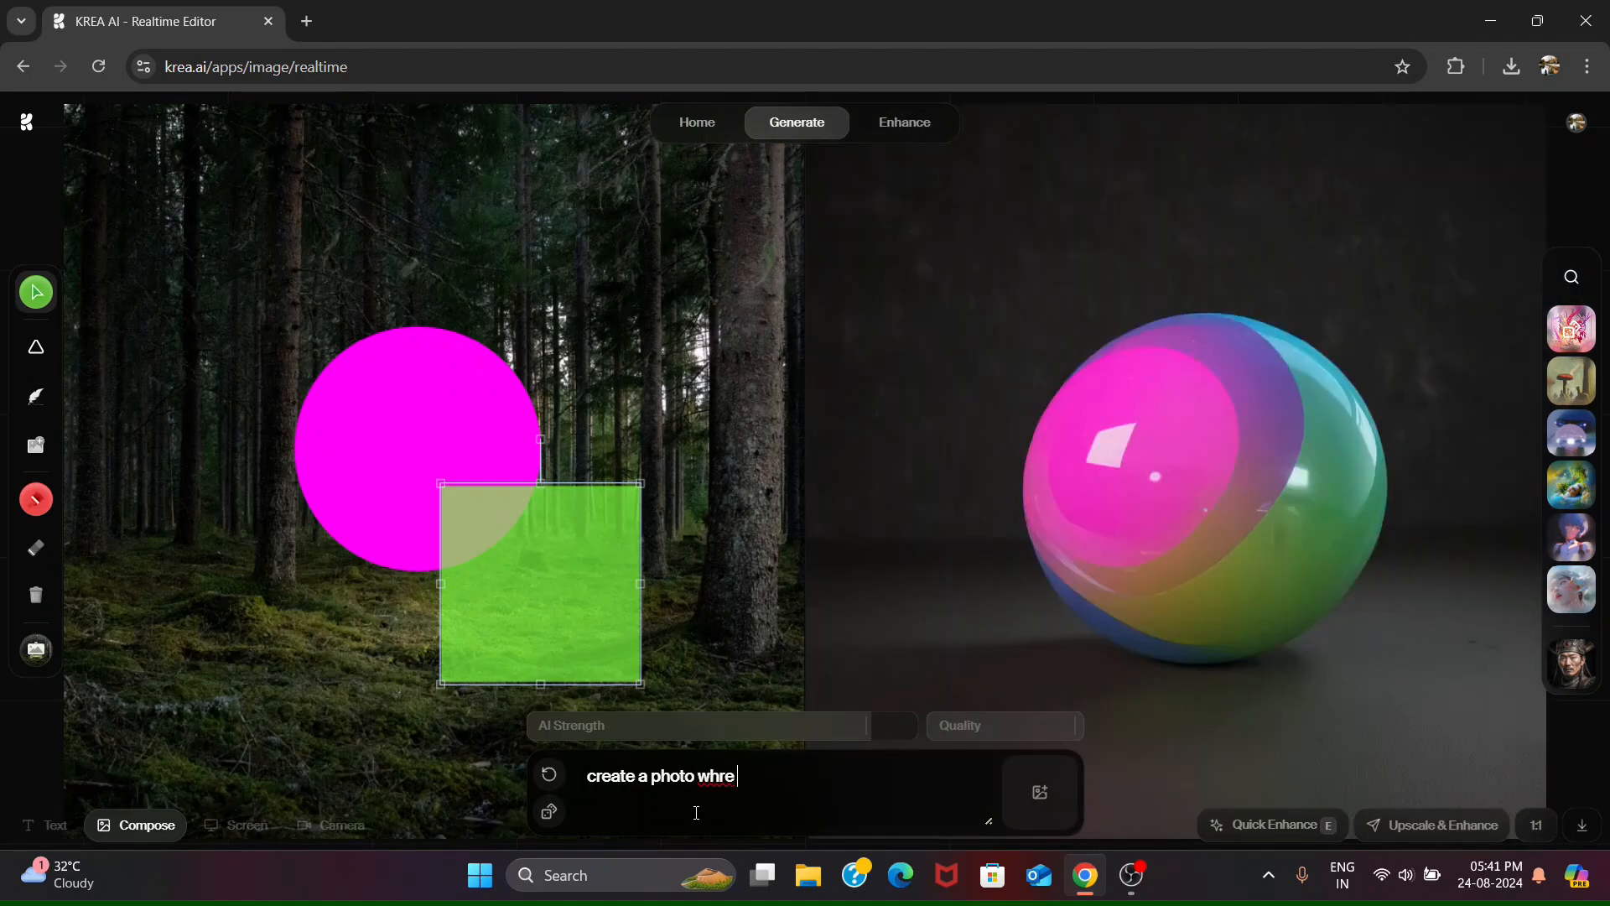
{"action": "type", "text": " my channel name is written \"data science geeks\""}
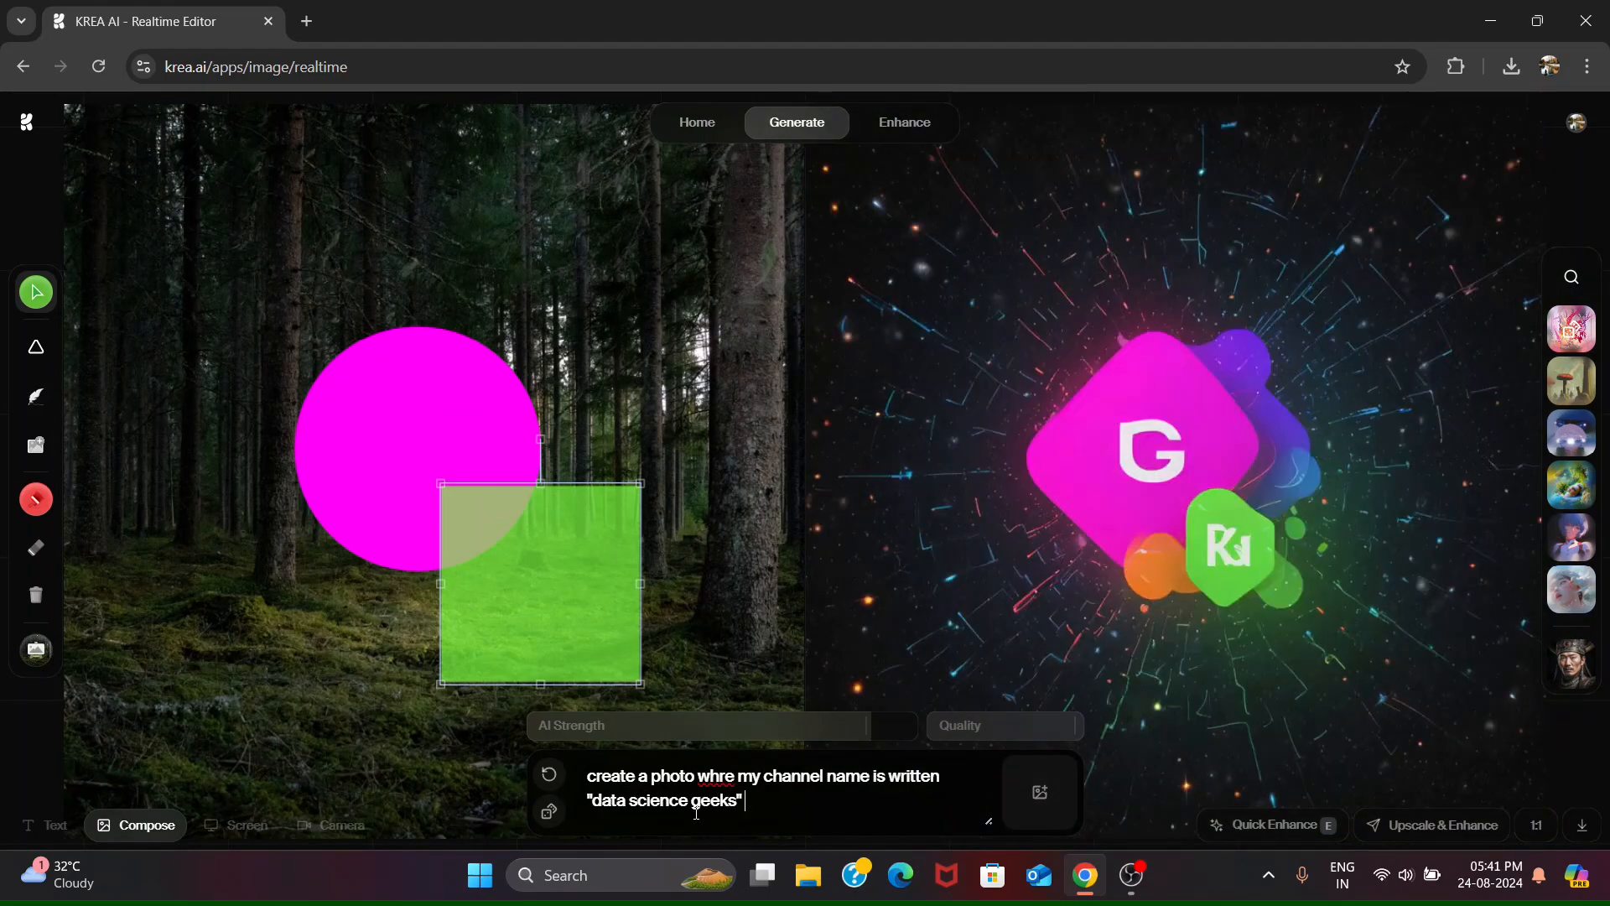
{"action": "left_click", "coordinate": [719, 777]}
{"action": "type", "text": "ence geeks\" and there are cute cat who is"}
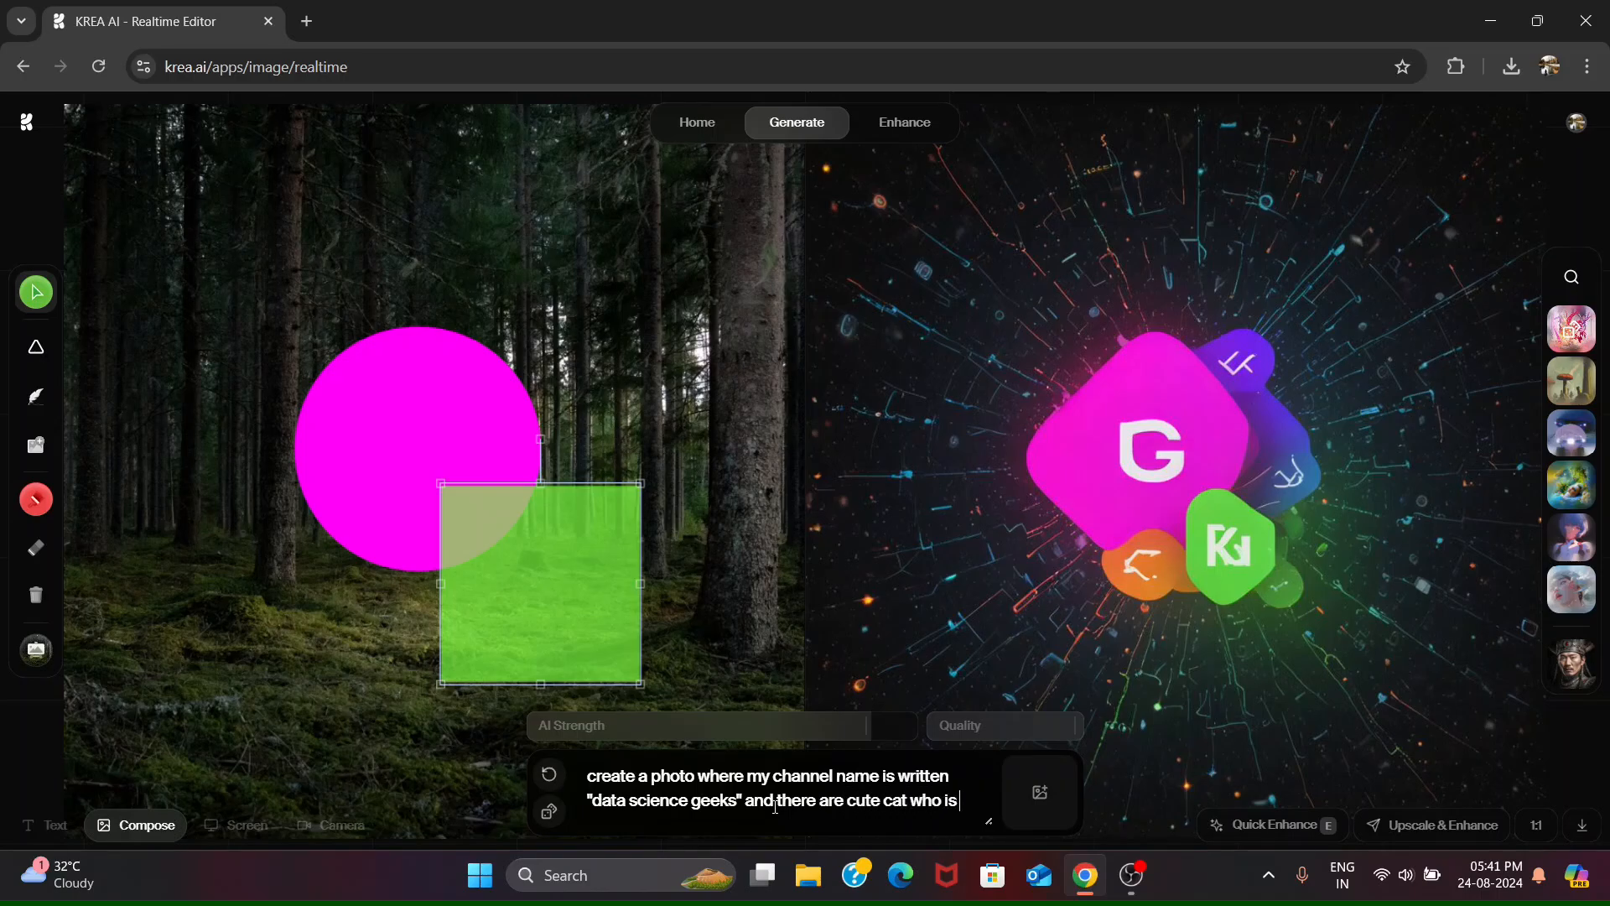
{"action": "type", "text": " holding the banner"}
{"action": "type", "text": " where"}
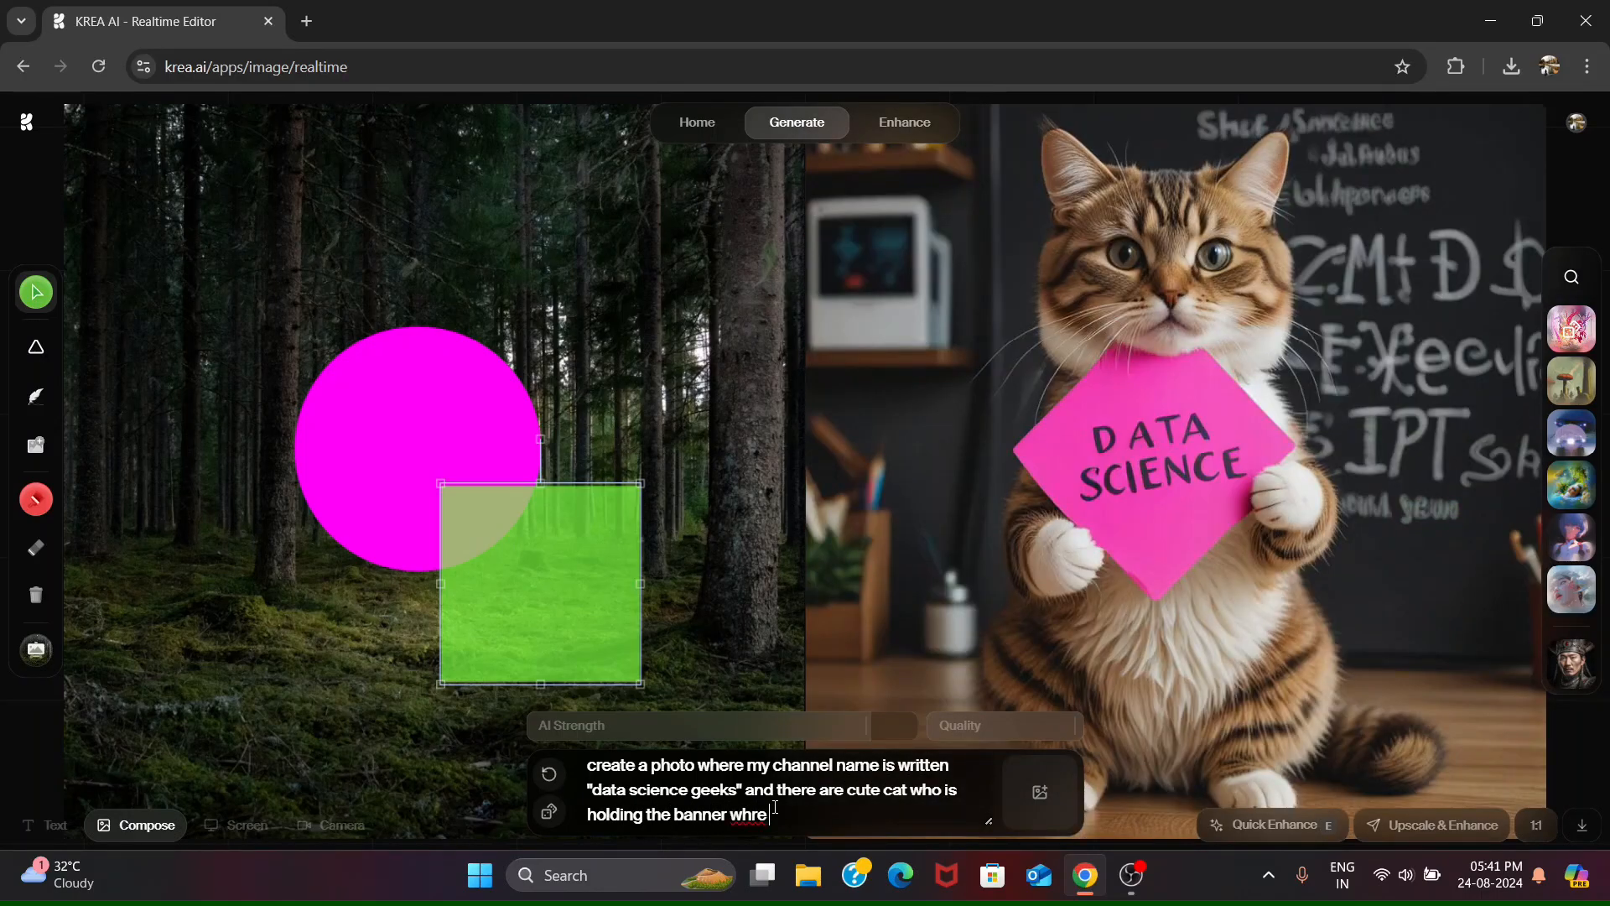
- Extend the prompt with "and there are cute cat who is holding the banner where my channel name was written"
{"action": "key", "text": "BackSpace"}
{"action": "key", "text": "BackSpace"}
{"action": "key", "text": "BackSpace"}
{"action": "key", "text": "BackSpace"}
{"action": "type", "text": "where my channel name was written"}
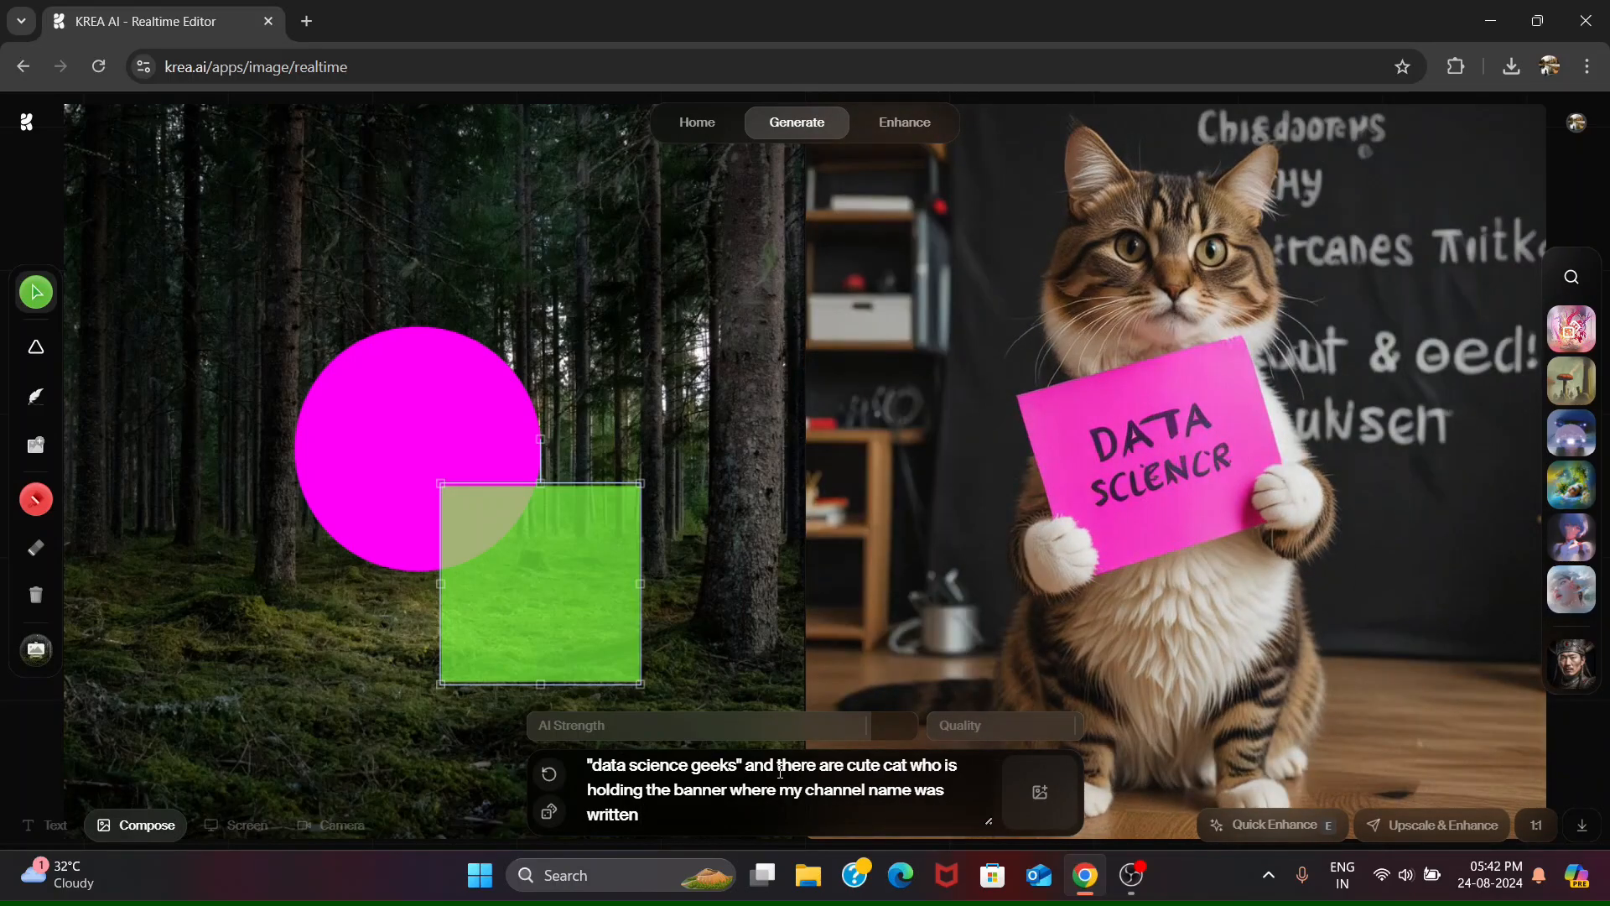
- Cut the prompt's opening so it starts at "cute cat" and insert the quoted name "Data Science Geeks" after "channel name"
{"action": "scroll", "coordinate": [780, 772], "scroll_direction": "up", "scroll_amount": 1}
{"action": "left_click_drag", "start_coordinate": [848, 797], "coordinate": [568, 771]}
{"action": "key", "text": "BackSpace"}
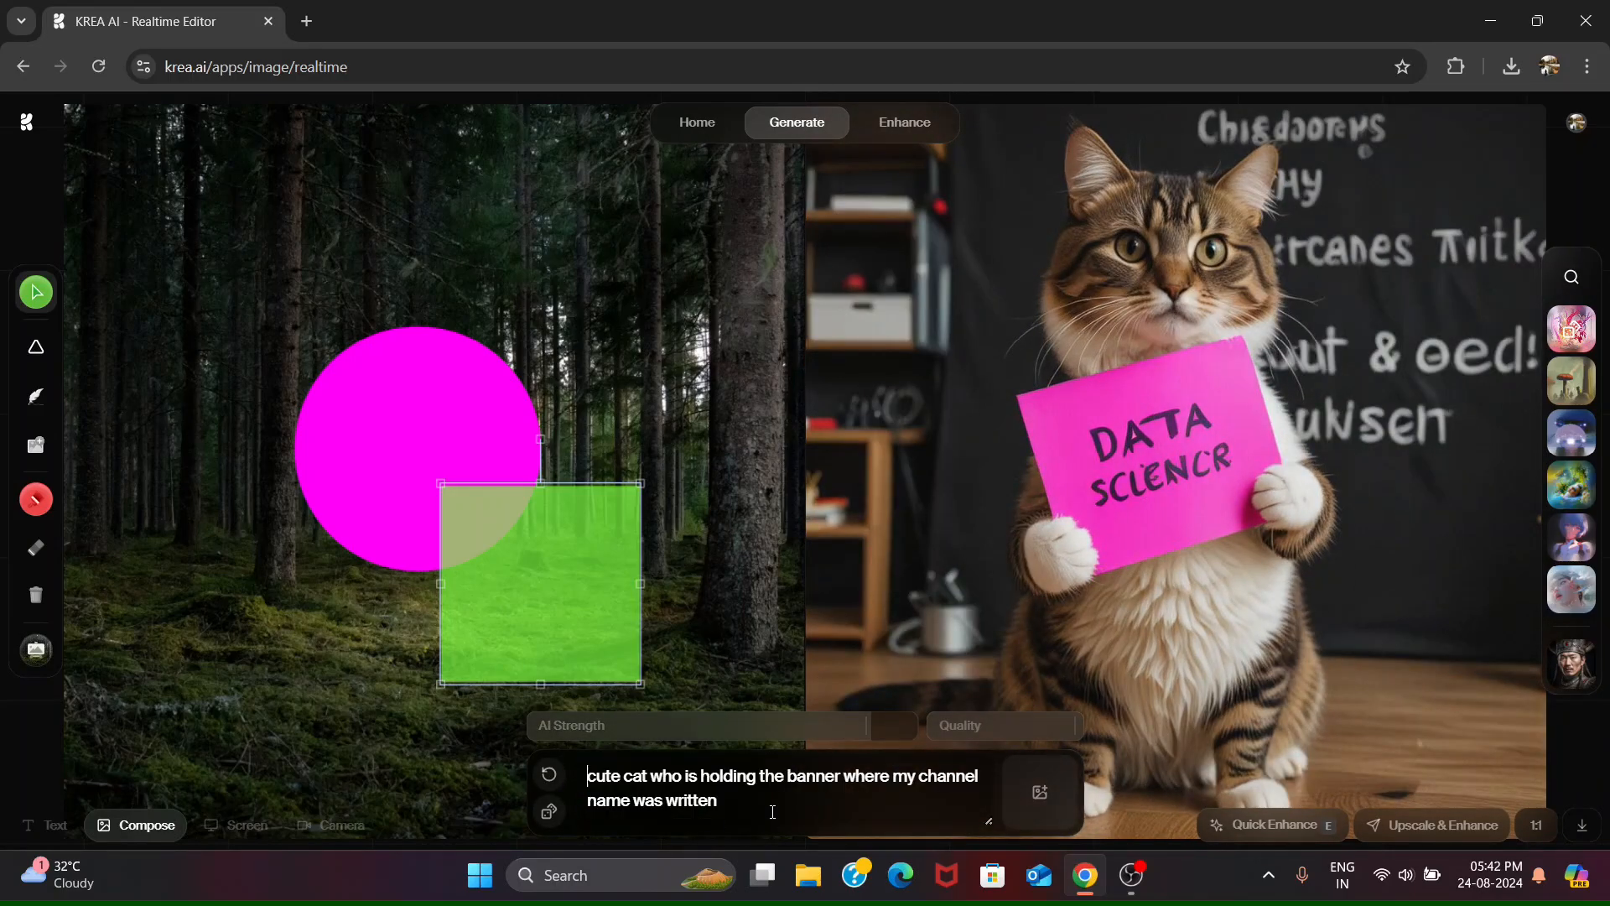
{"action": "left_click", "coordinate": [637, 802]}
{"action": "type", "text": "\"Data Science Geeks\""}
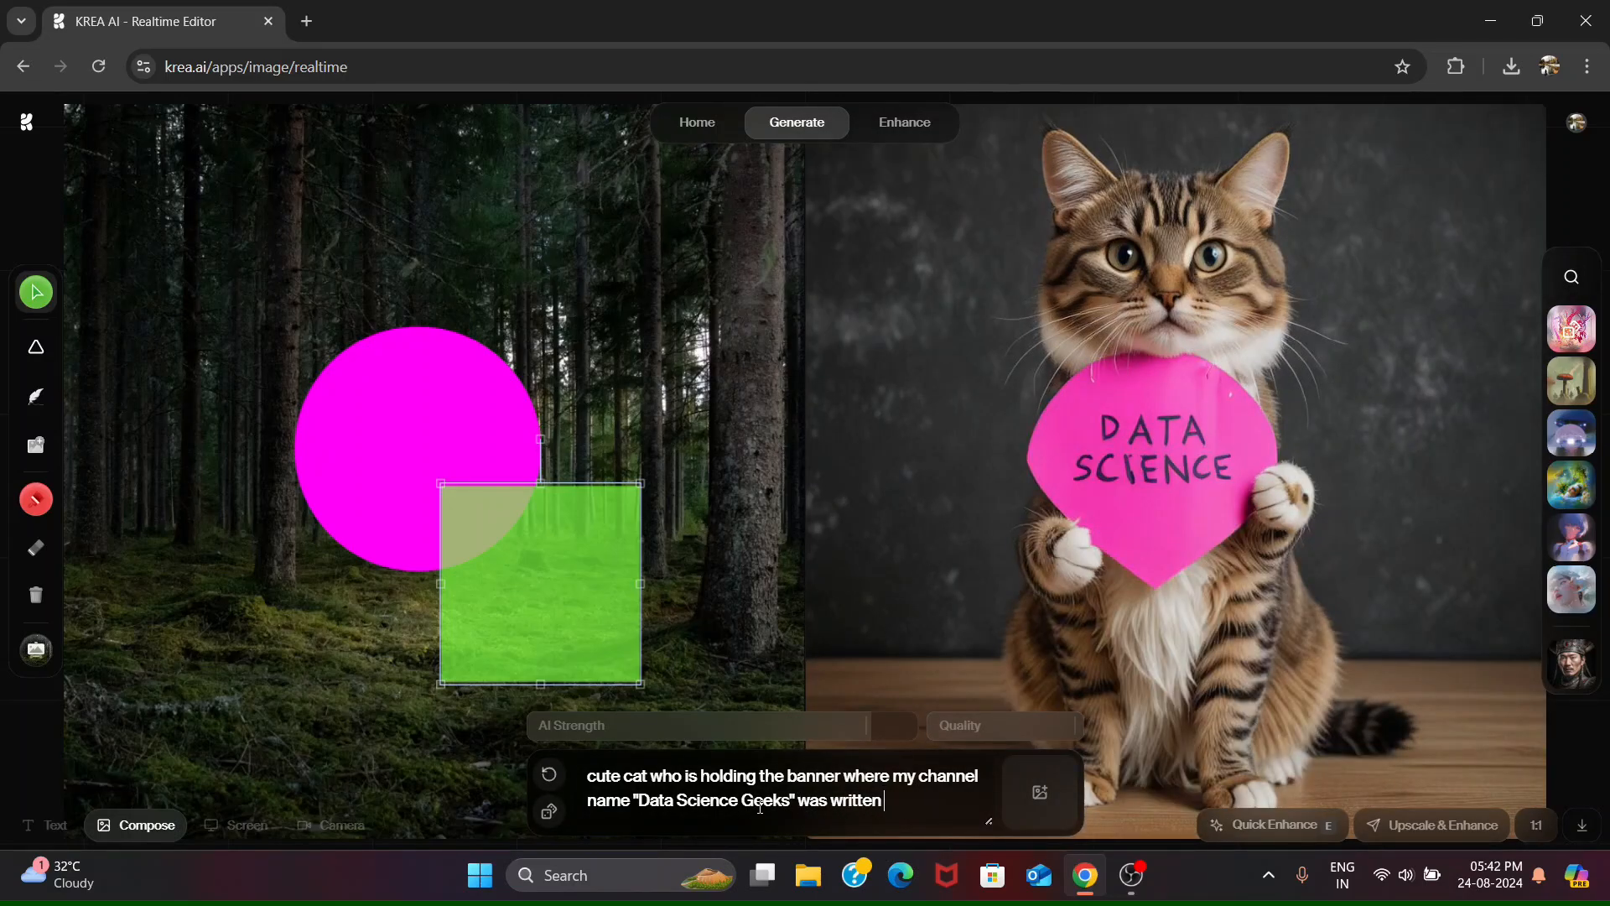
- Add a space after "Geeks" inside the quotation marks and end the banner prompt with a full stop
{"action": "key", "text": "Left"}
{"action": "key", "text": "Left"}
{"action": "key", "text": "Left"}
{"action": "key", "text": "Left"}
{"action": "type", "text": "with"}
{"action": "key", "text": "BackSpace"}
{"action": "key", "text": "BackSpace"}
{"action": "key", "text": "BackSpace"}
{"action": "key", "text": "BackSpace"}
- Replace the whole banner prompt with "create a scene of deer eating lion"
{"action": "key", "text": "ctrl+a"}
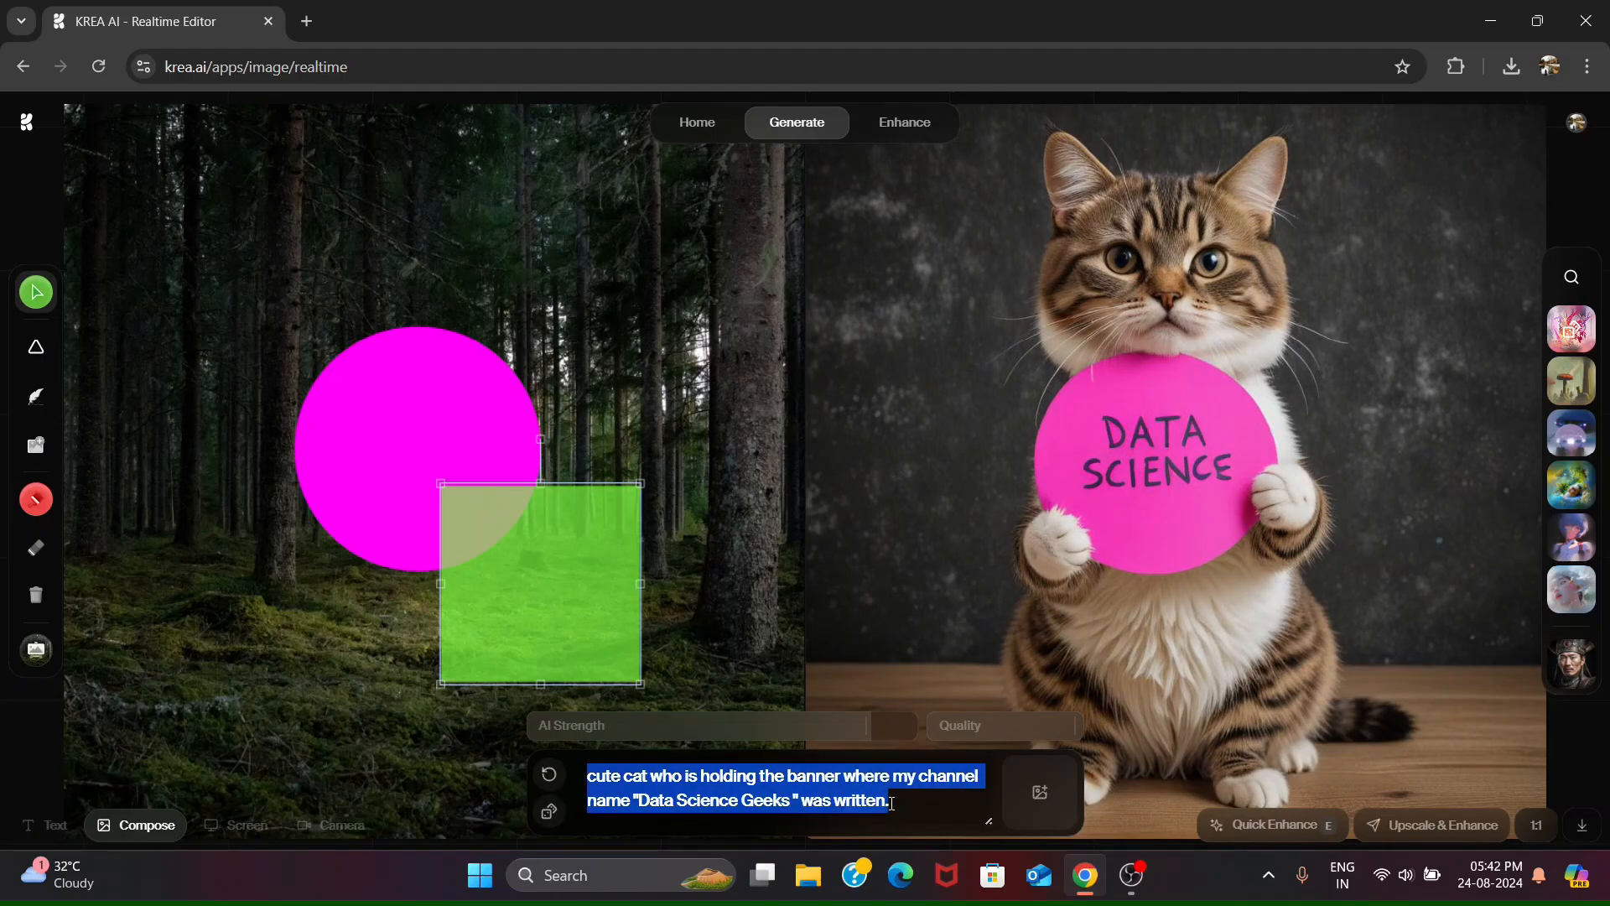
{"action": "type", "text": "create a scenec of"}
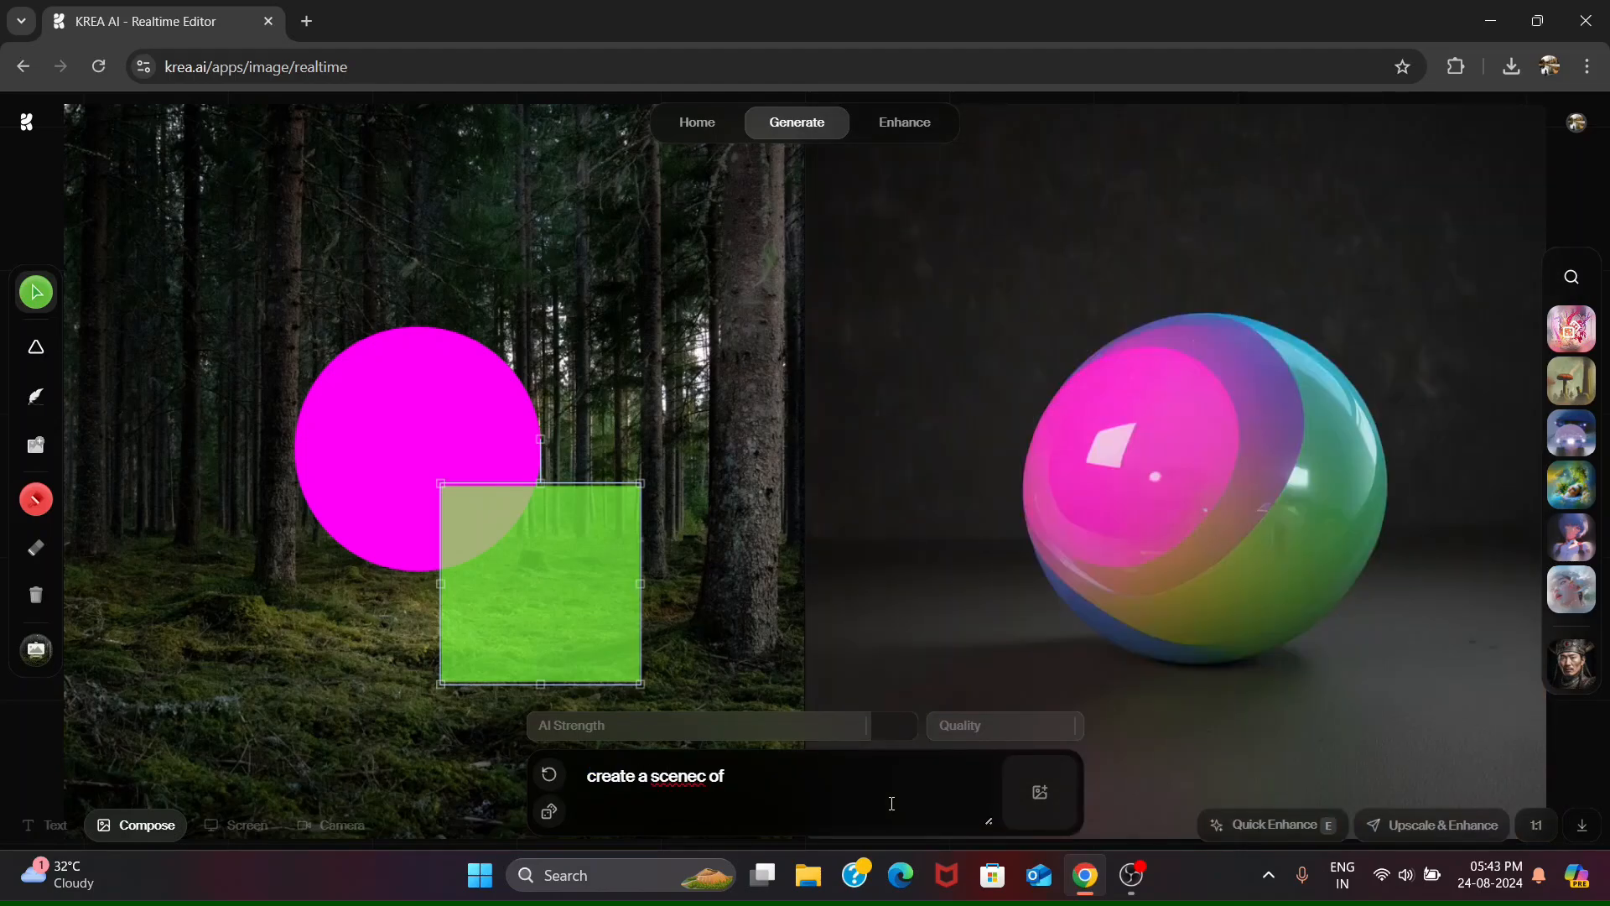
{"action": "type", "text": " deer eating lion"}
{"action": "left_click", "coordinate": [707, 776]}
{"action": "key", "text": "BackSpace"}
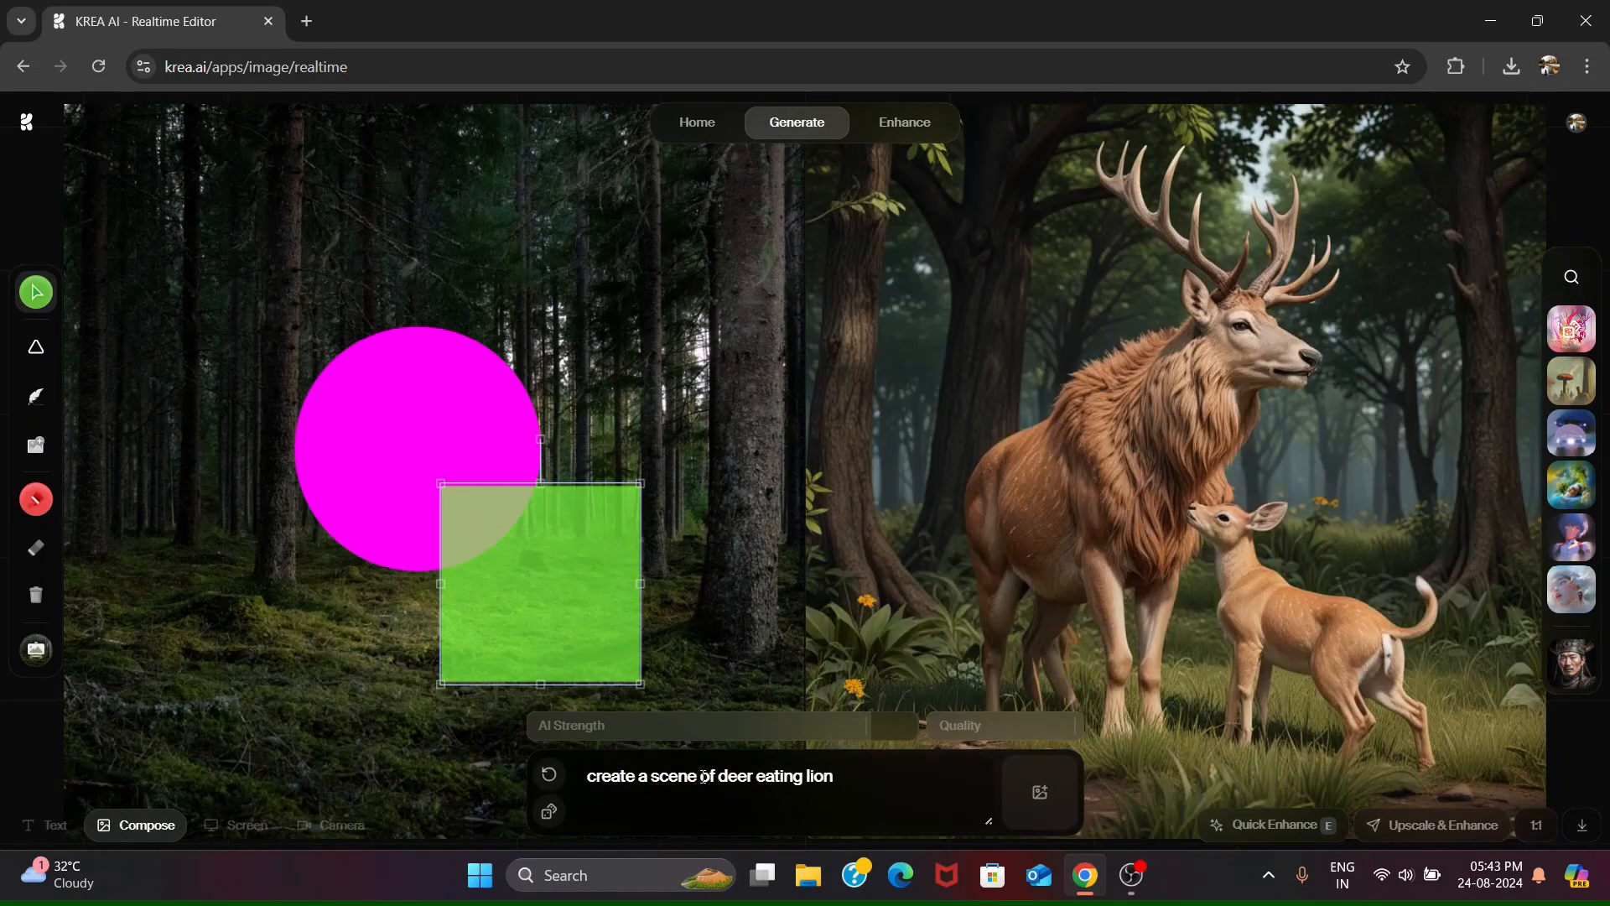
- Shorten the prompt to "deer eating lion" and apply a random style to the scene
{"action": "left_click_drag", "start_coordinate": [717, 768], "coordinate": [370, 791]}
{"action": "key", "text": "Delete"}
{"action": "key", "text": "Delete"}
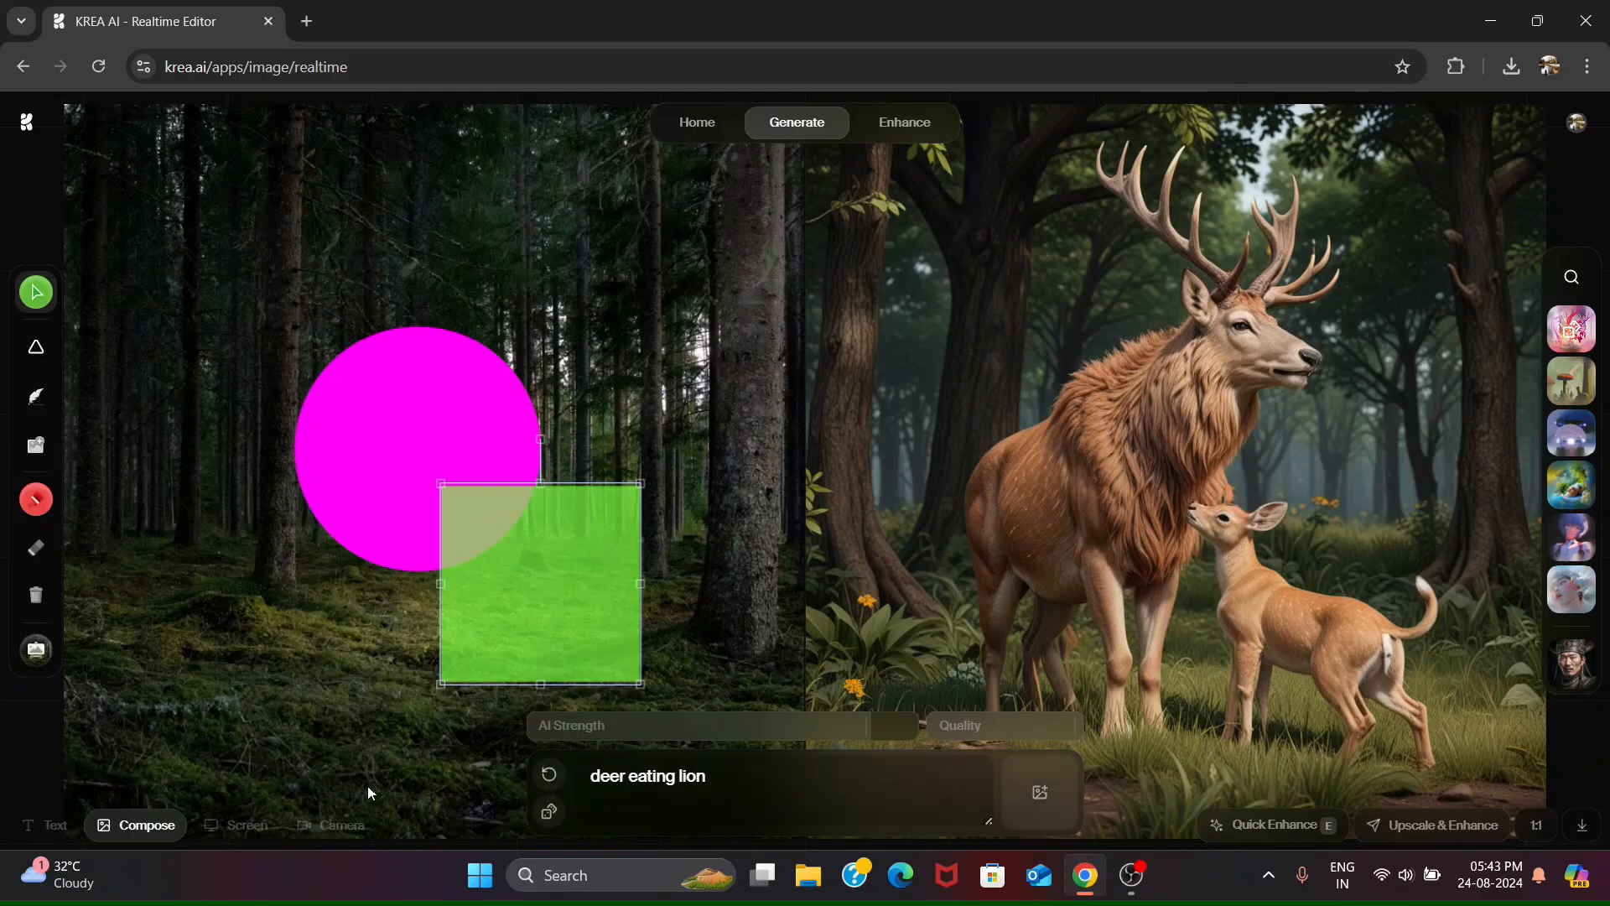
{"action": "left_click", "coordinate": [1568, 334]}
- Replace the prompt and its style tag with "create AI Indian influencer wearing saree"
{"action": "left_click_drag", "start_coordinate": [742, 784], "coordinate": [494, 776]}
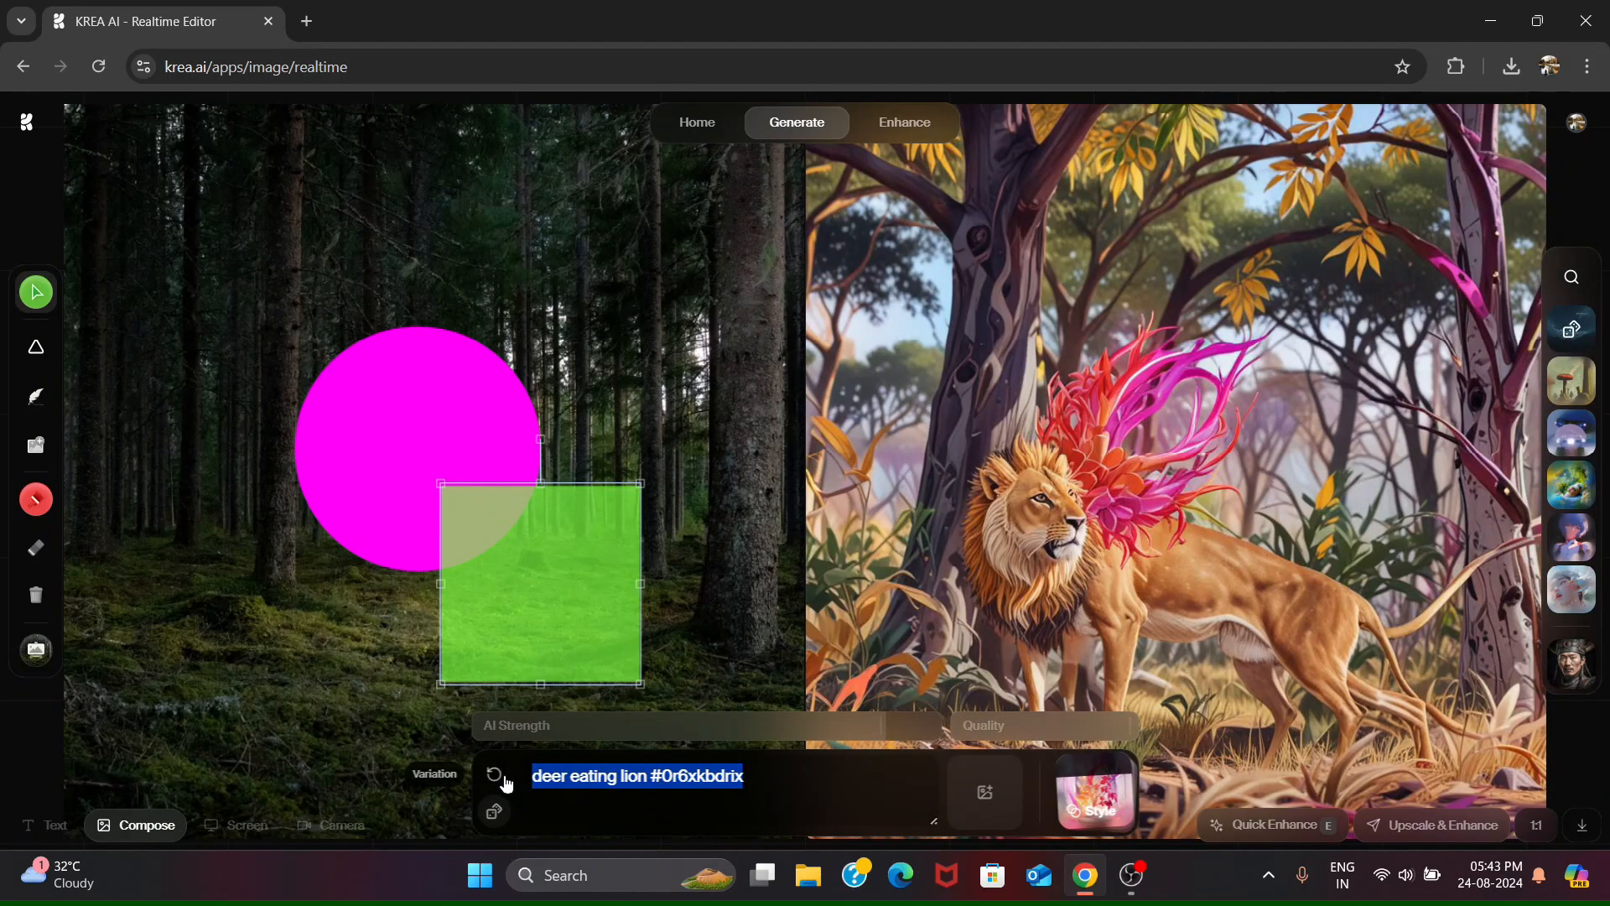
{"action": "key", "text": "Delete"}
{"action": "type", "text": "cre"}
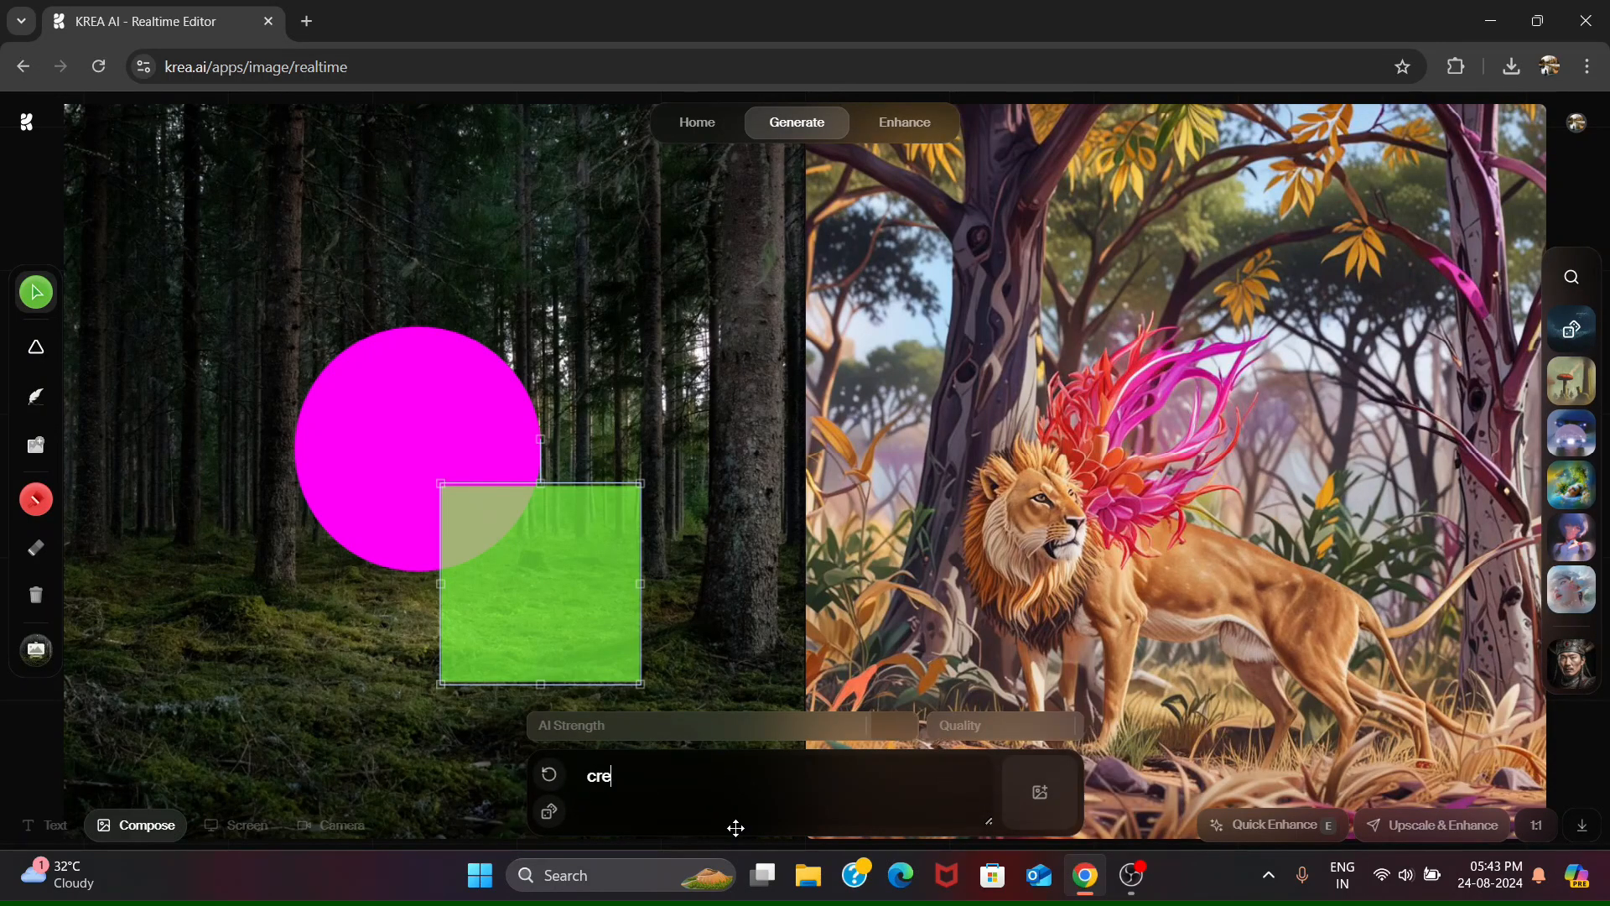
{"action": "type", "text": "ate AI Indian influencer"}
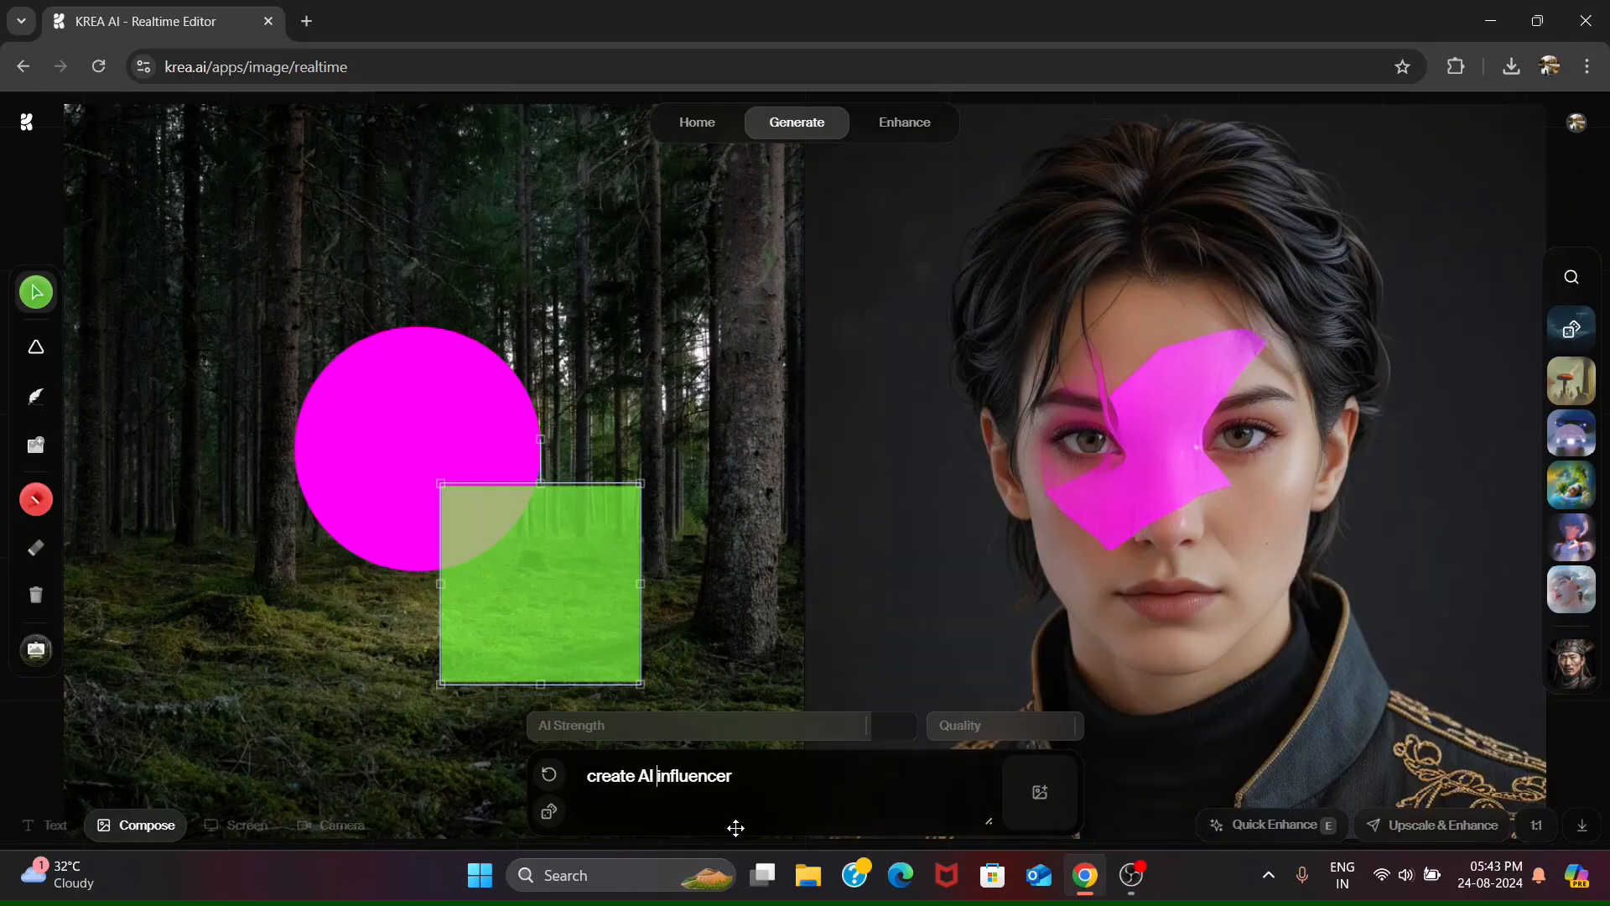
{"action": "type", "text": " wearing"}
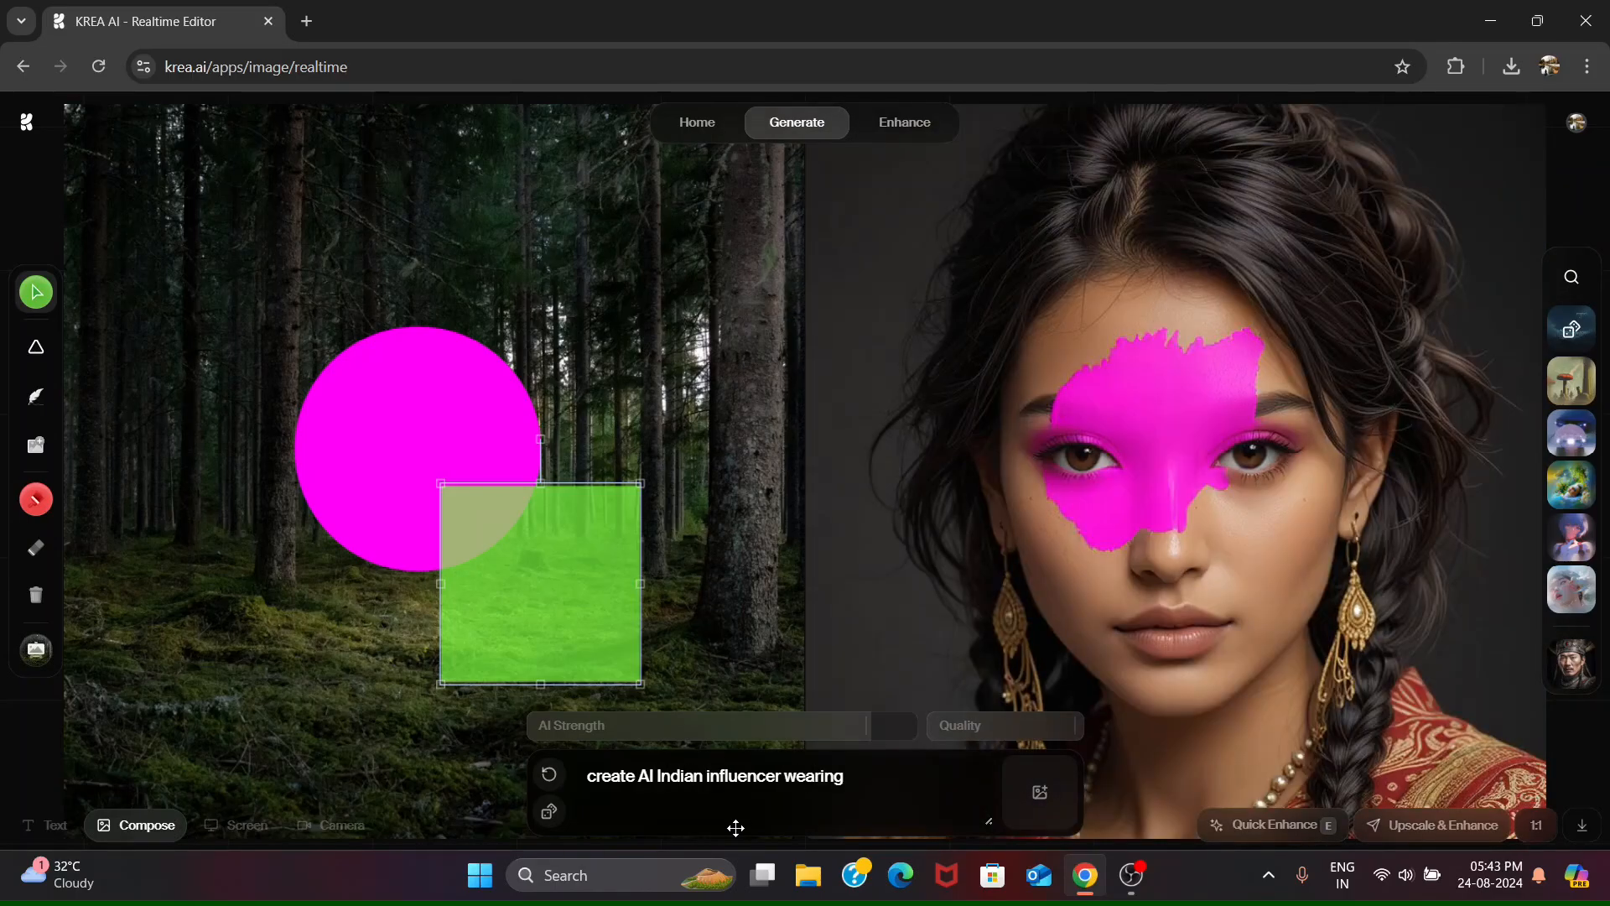
{"action": "type", "text": " saree and"}
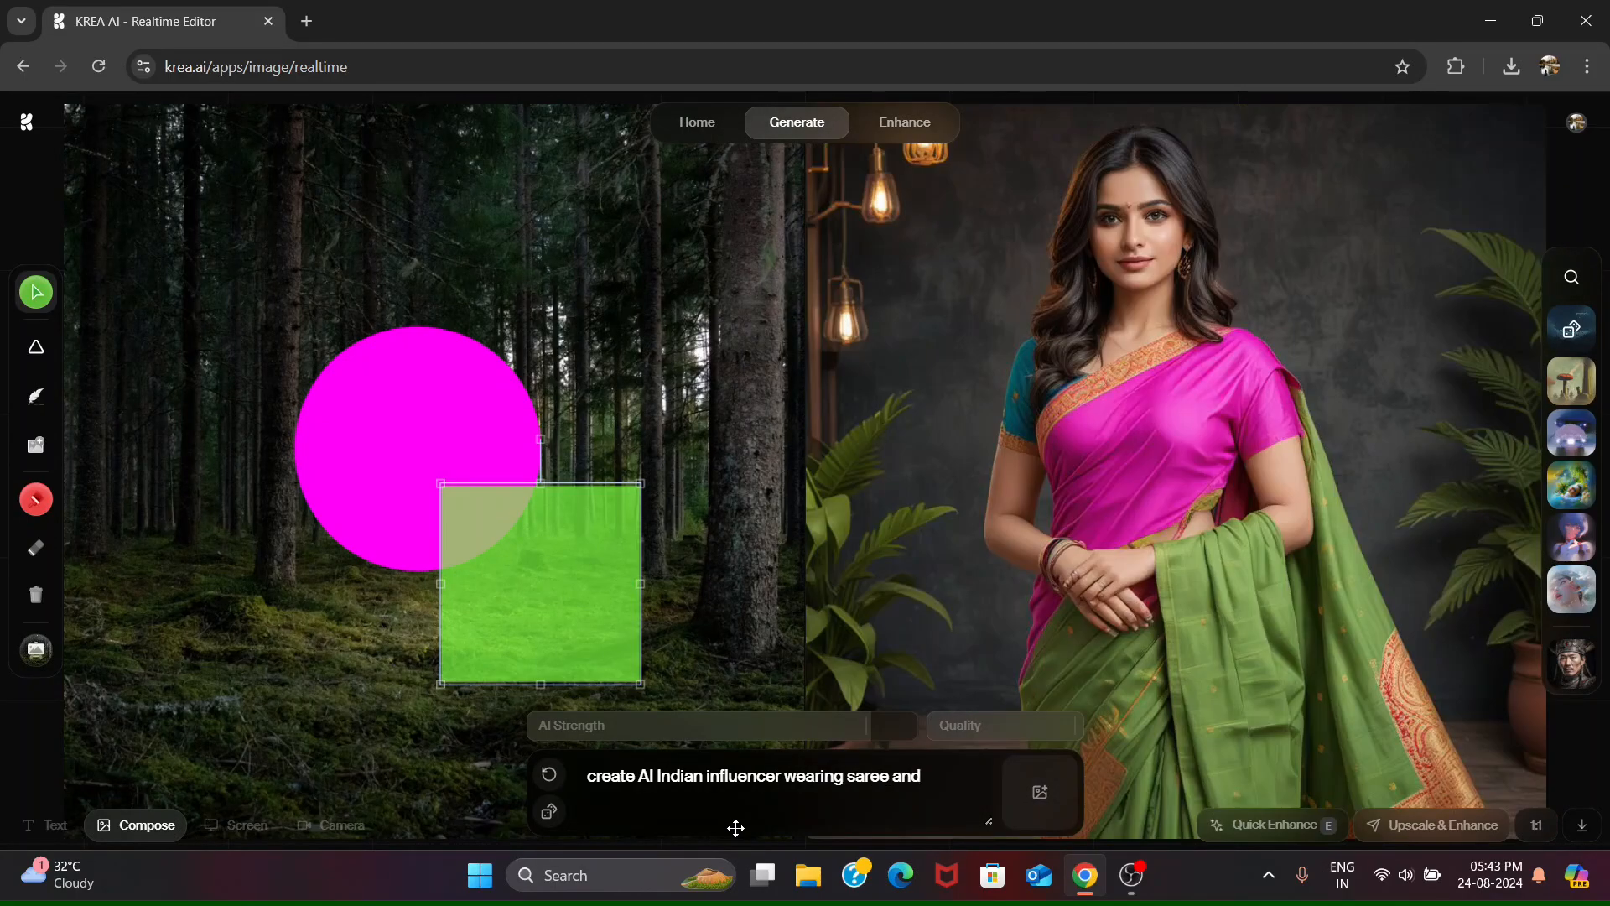
{"action": "key", "text": "BackSpace"}
{"action": "key", "text": "BackSpace"}
{"action": "key", "text": "BackSpace"}
{"action": "key", "text": "BackSpace"}
- Send the green square behind the magenta circle and apply the dark purple character style preset to the saree portrait
{"action": "right_click", "coordinate": [503, 427]}
{"action": "left_click", "coordinate": [579, 512]}
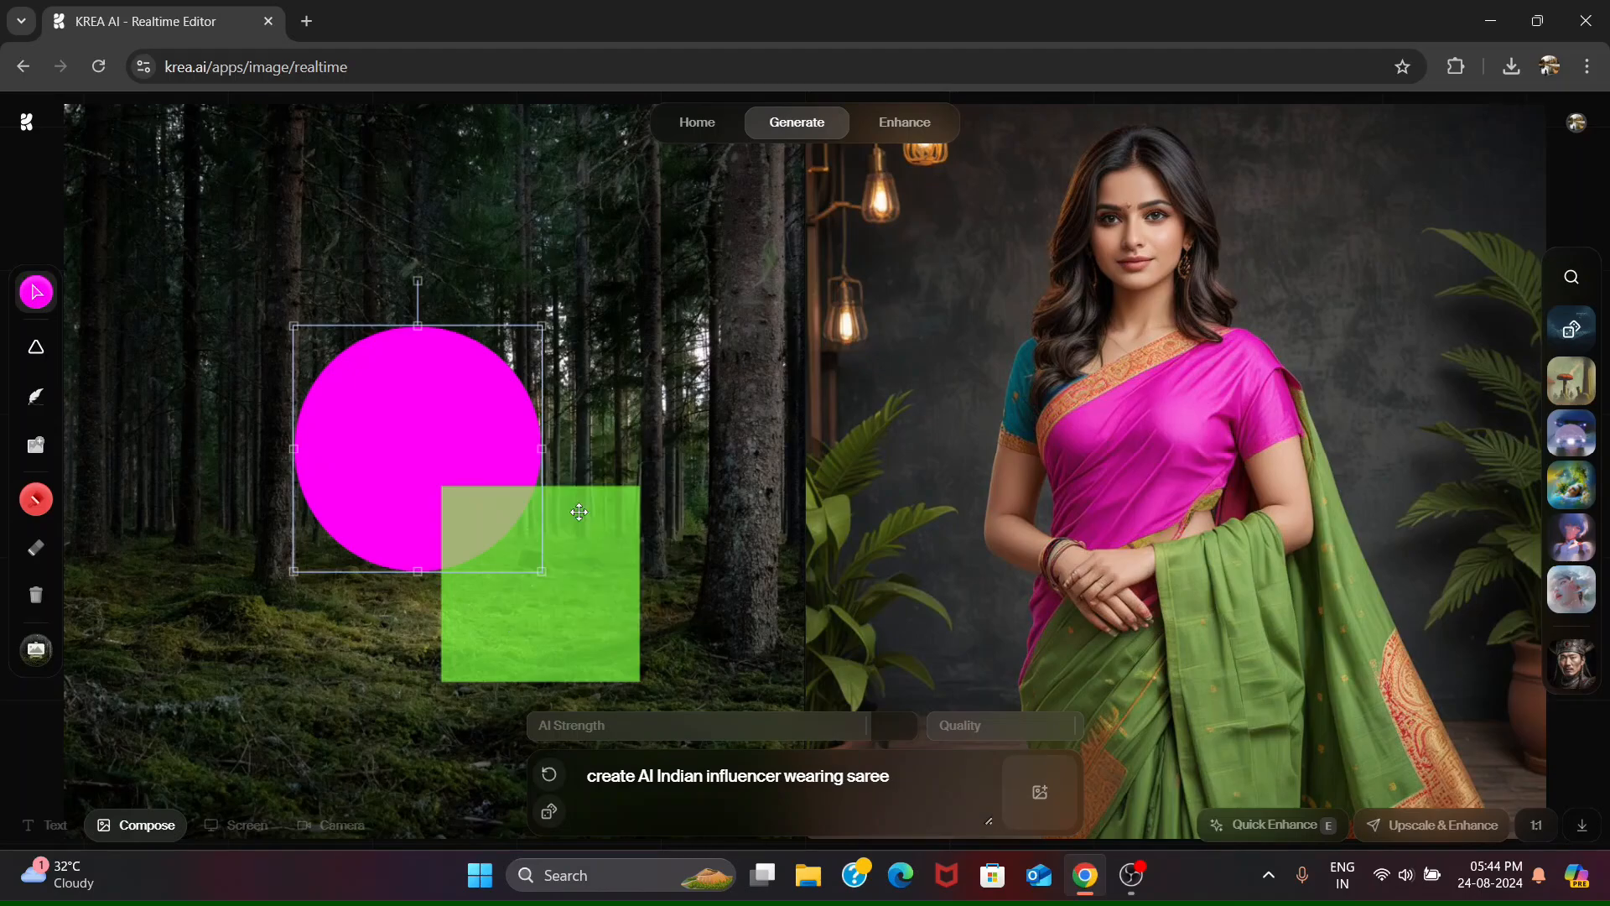
{"action": "right_click", "coordinate": [579, 512]}
{"action": "left_click", "coordinate": [637, 637]}
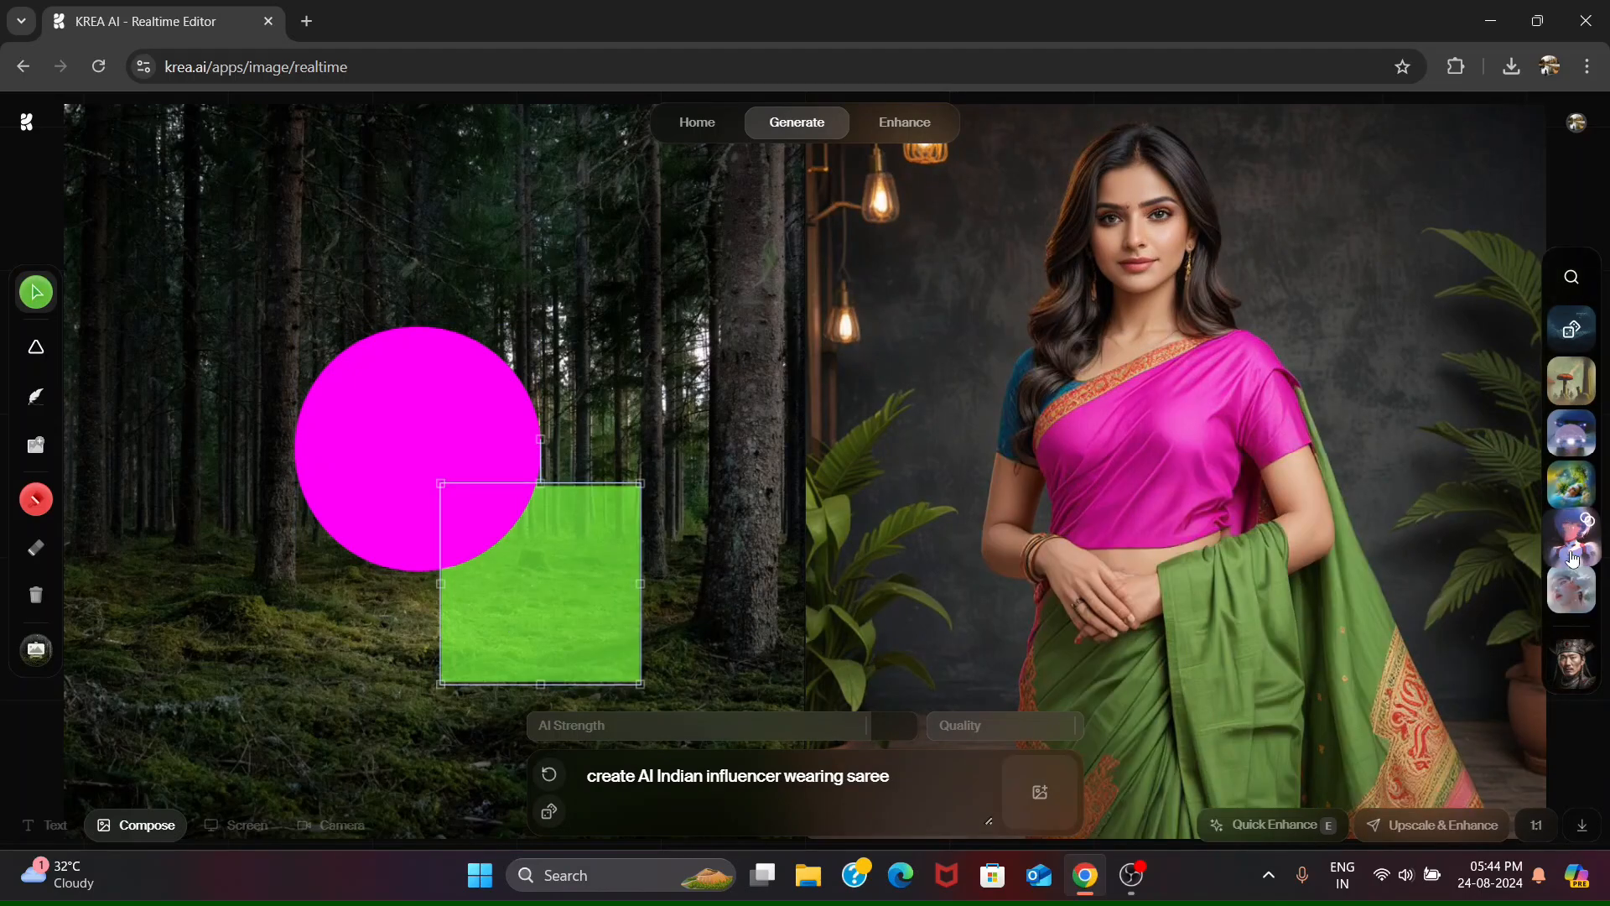
{"action": "left_click", "coordinate": [1574, 559]}
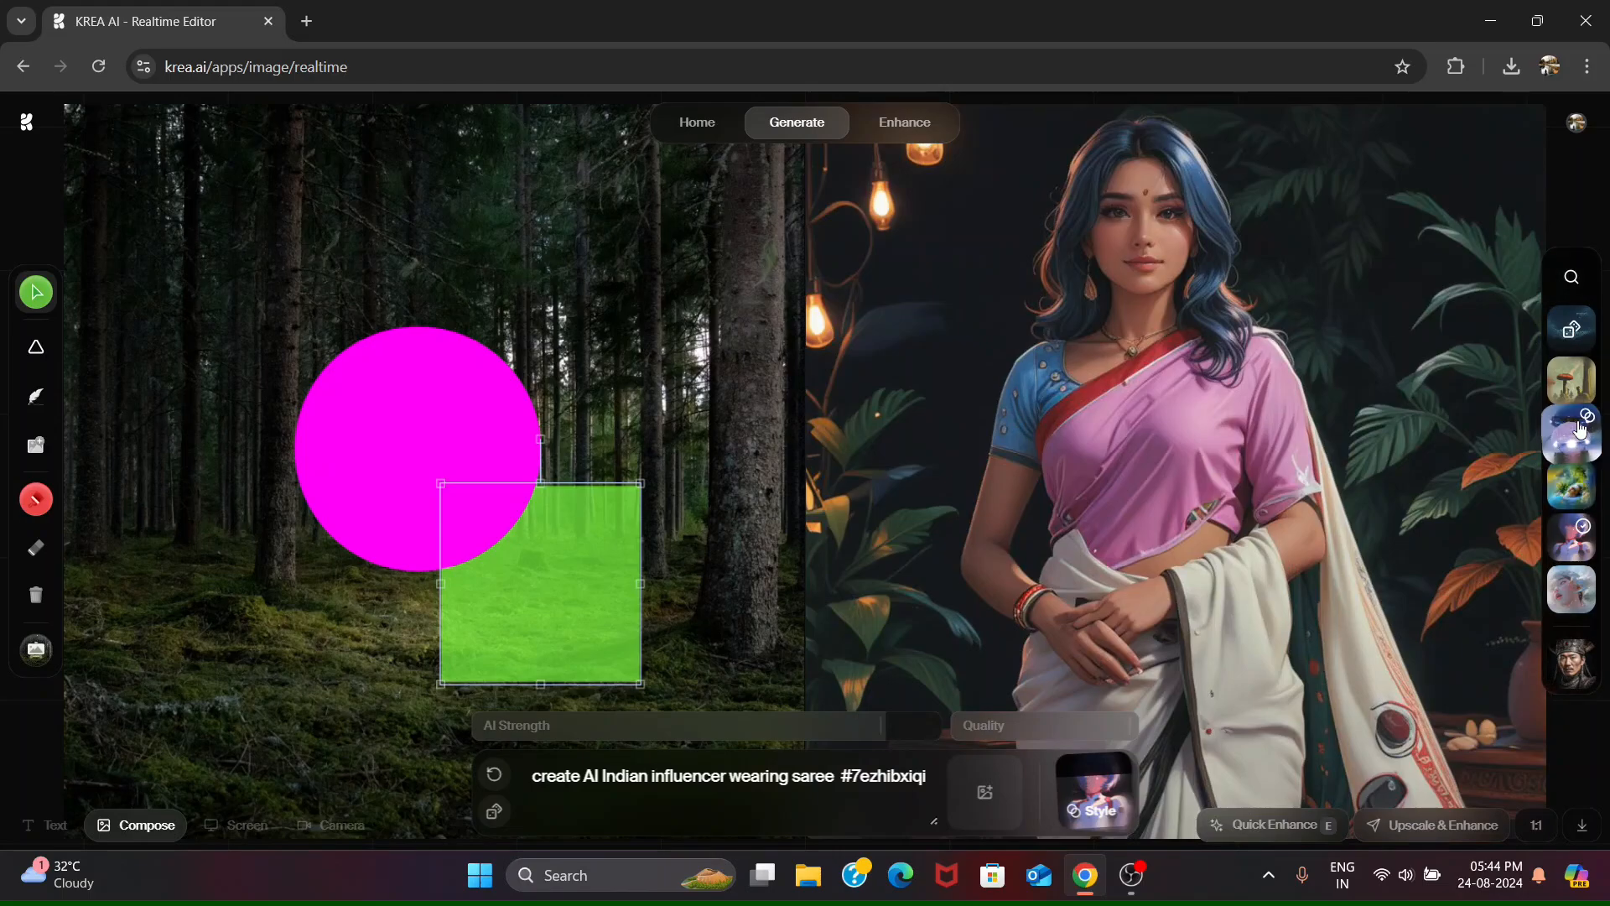
- Replace the prompt and its style tag with "create krishna avatar holding flute as a baby and"
{"action": "key", "text": "ctrl+a"}
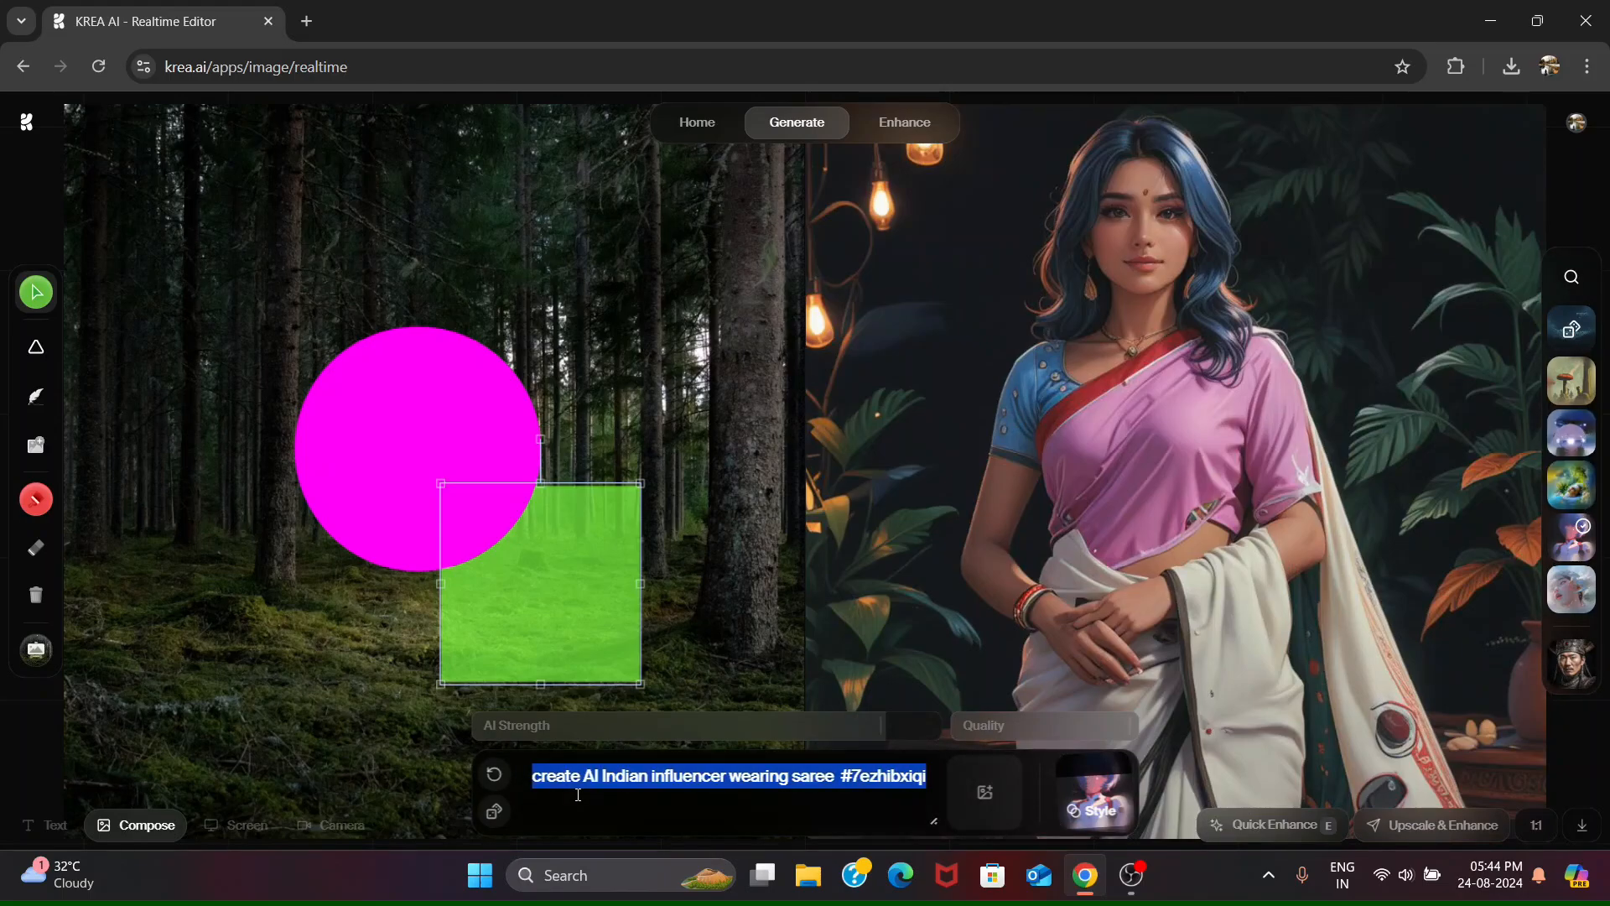
{"action": "type", "text": "create krishna avatar holding f"}
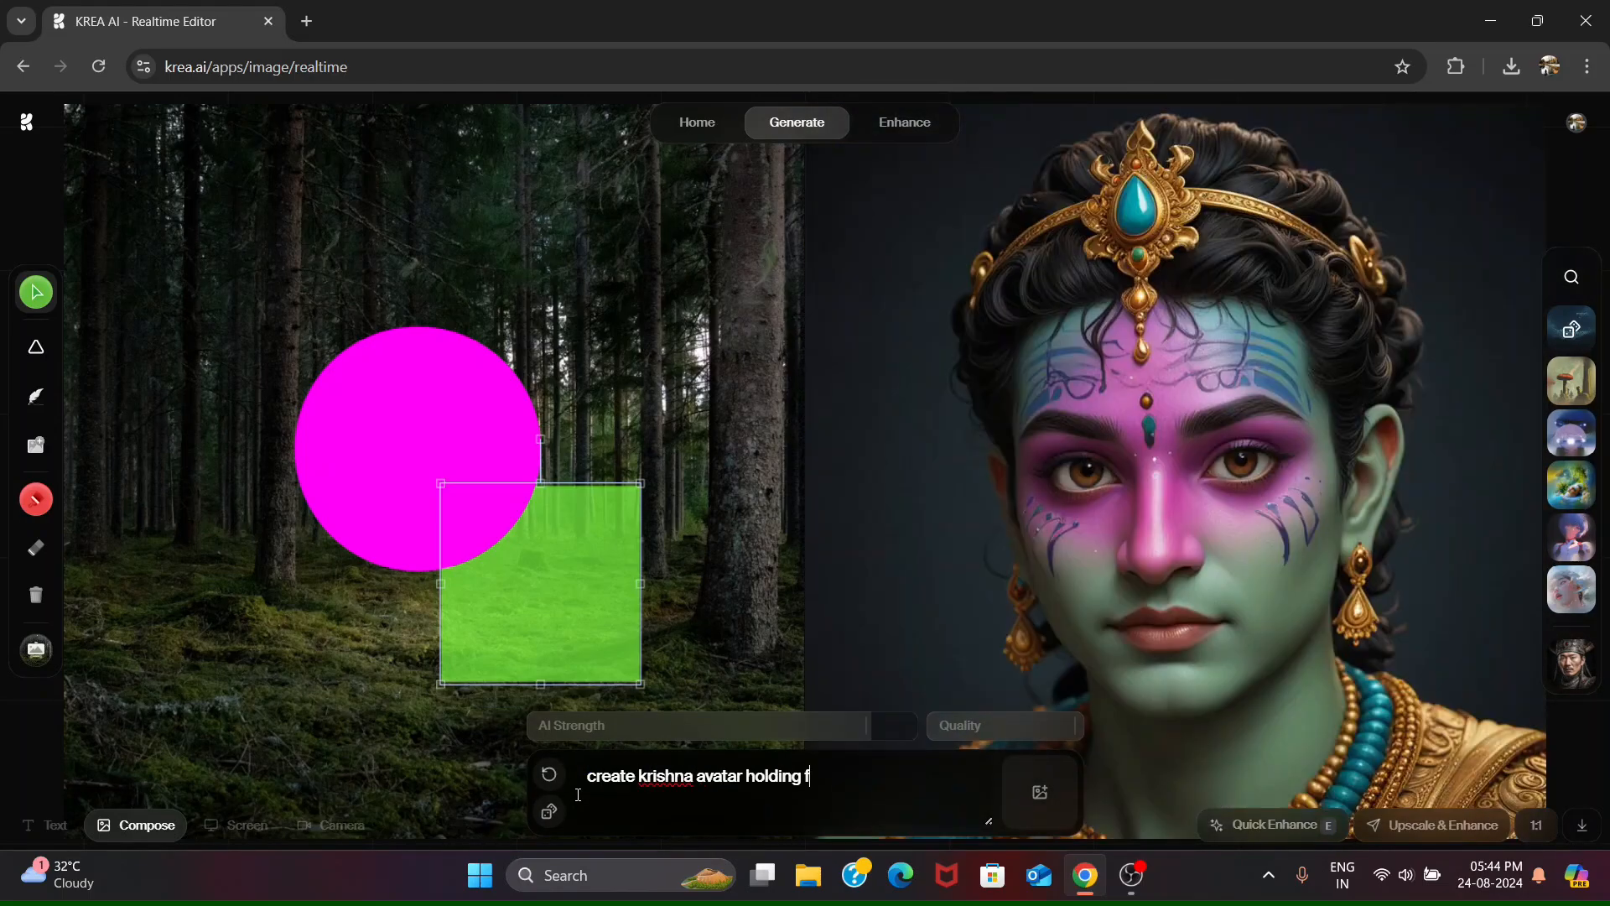
{"action": "type", "text": "lute as a baby"}
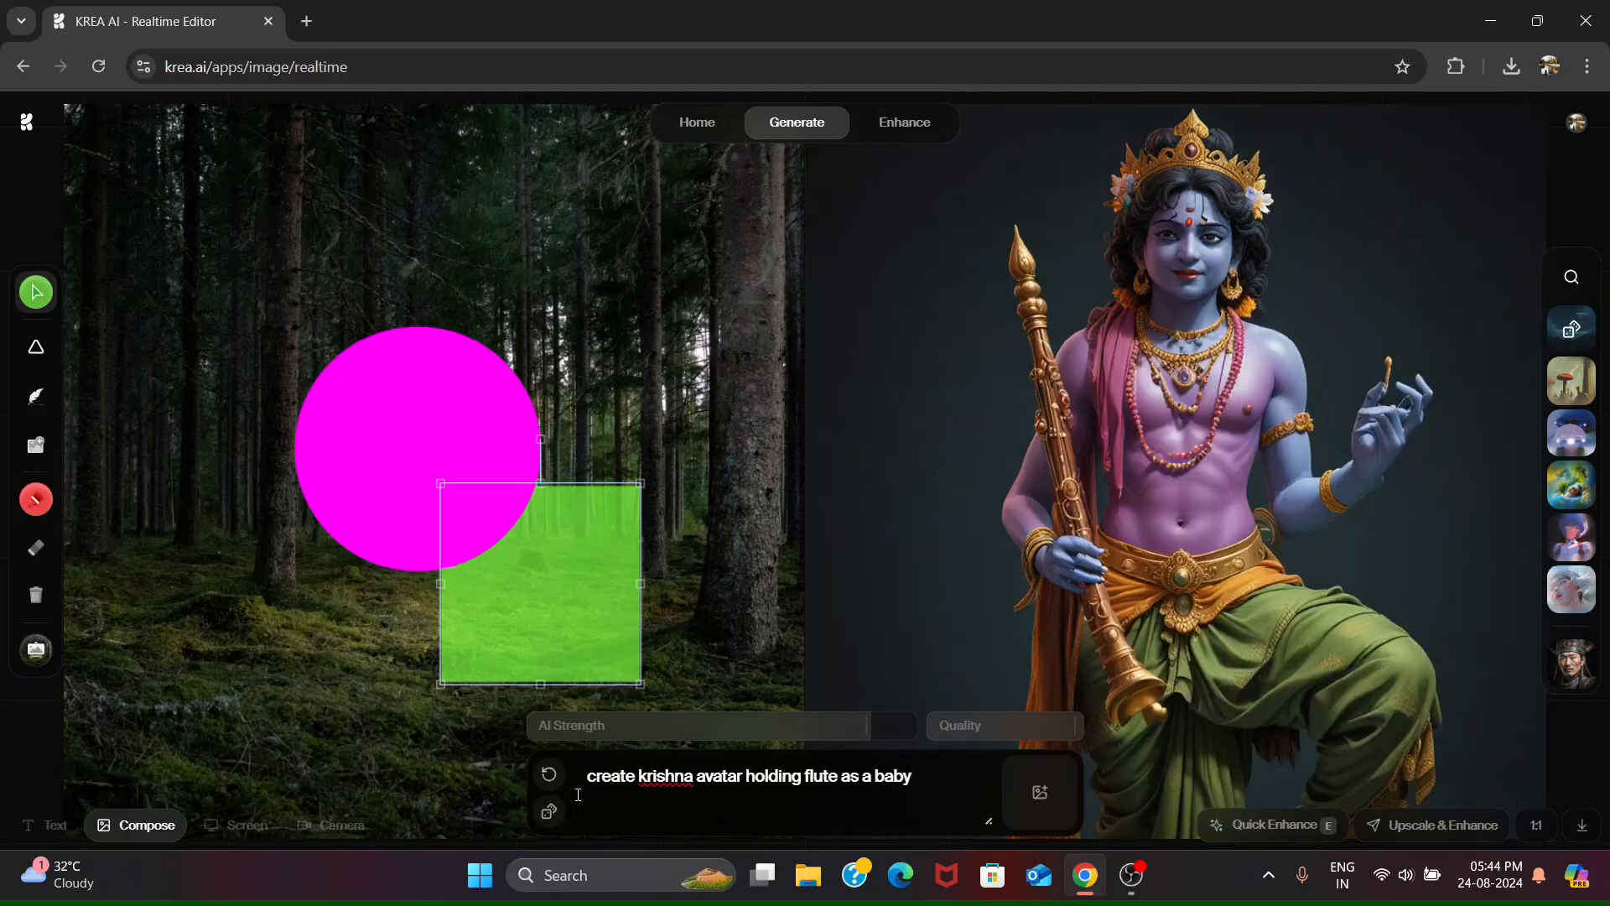
{"action": "type", "text": " and"}
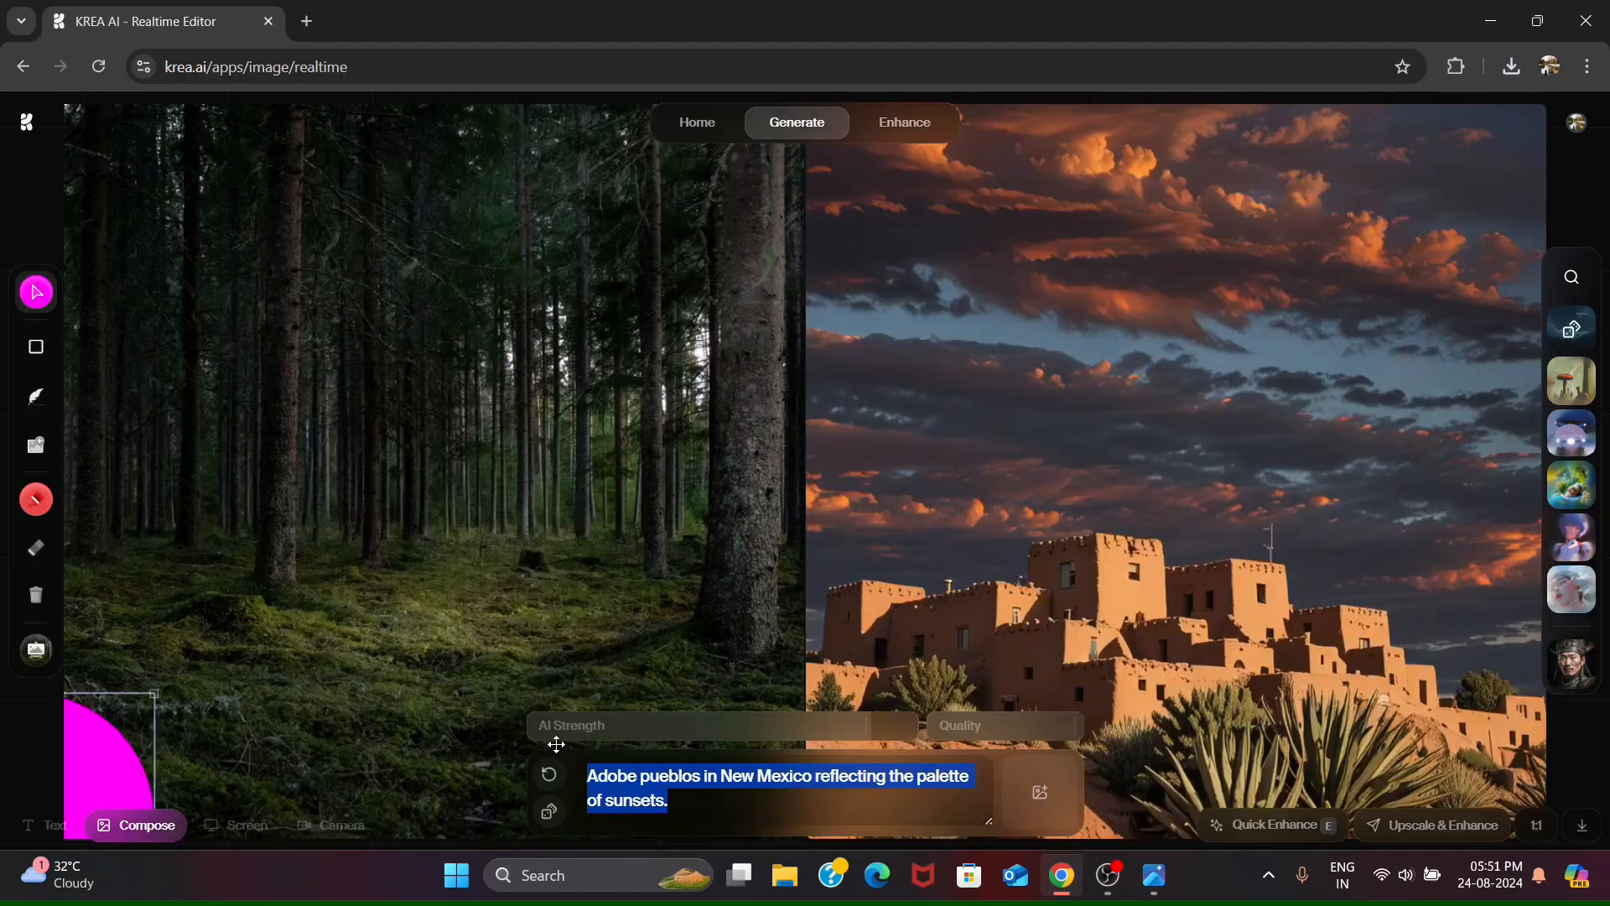
- Replace the pueblo prompt with "depict a Lord Krishna as a baby and a cute smile holding flute in hand and butter in other hand"
{"action": "type", "text": "depict a Lord Krishna"}
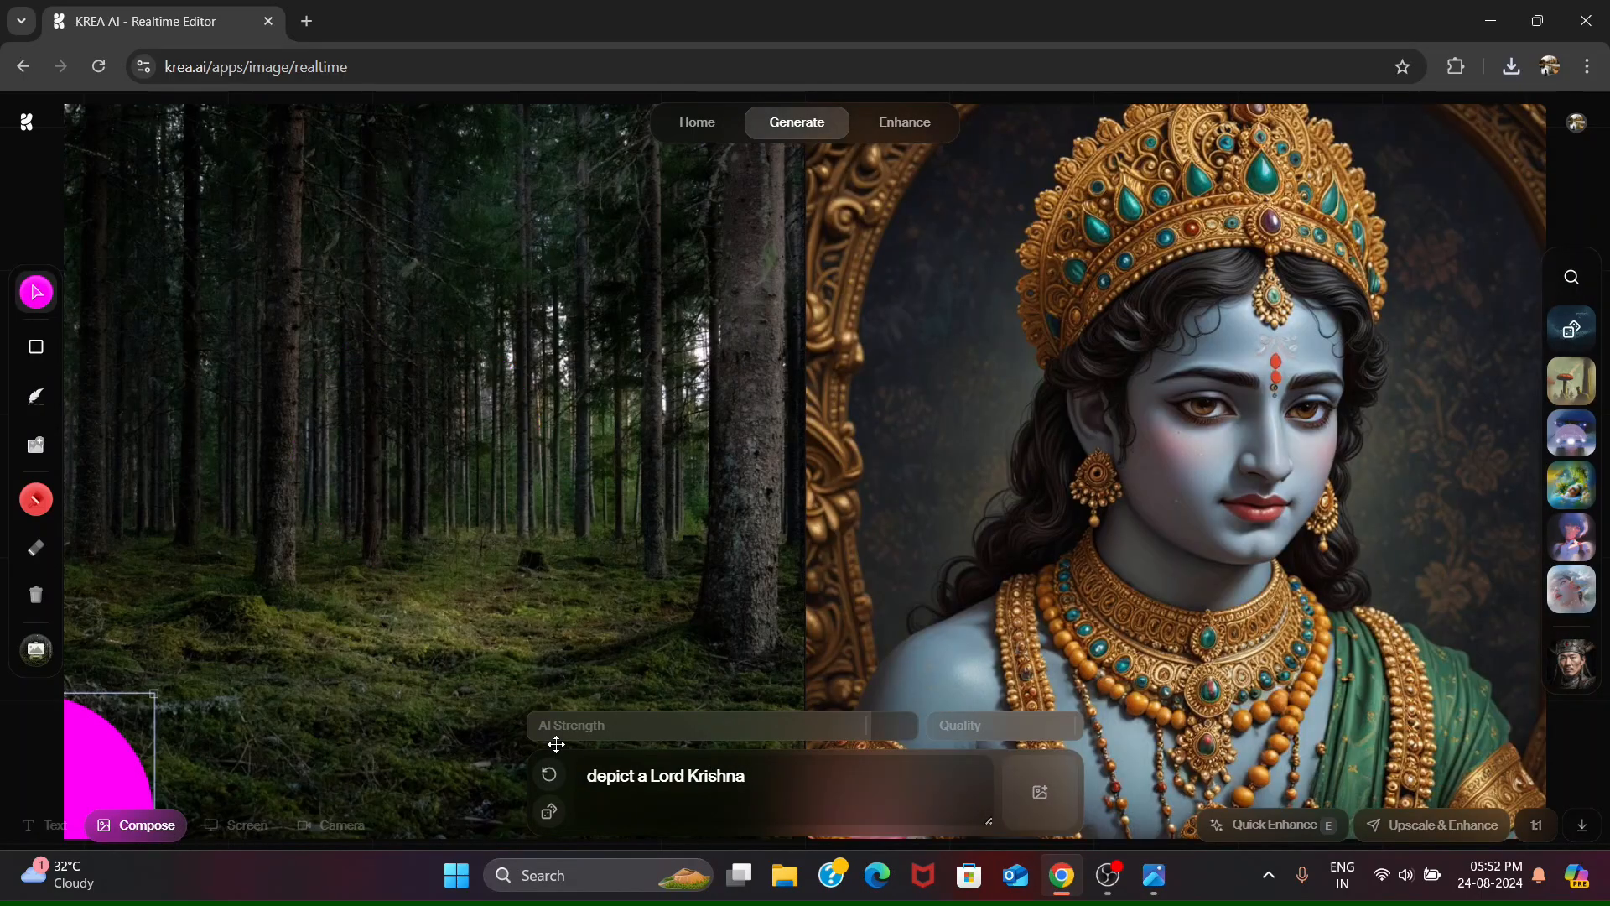
{"action": "type", "text": " as a baby and a cute"}
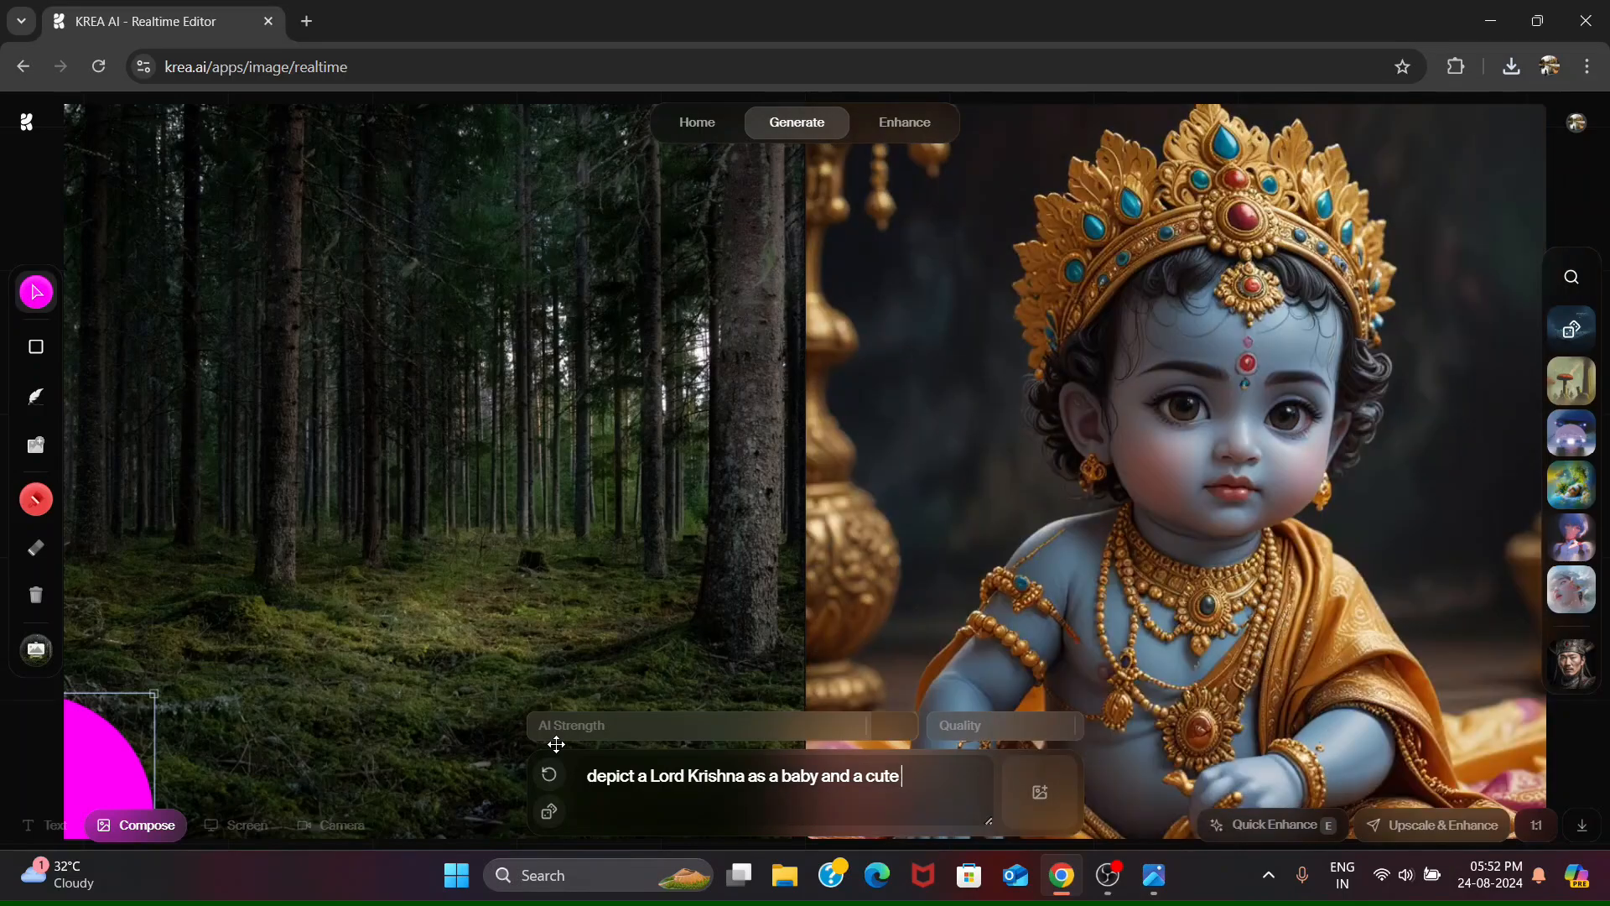
{"action": "type", "text": " smile"}
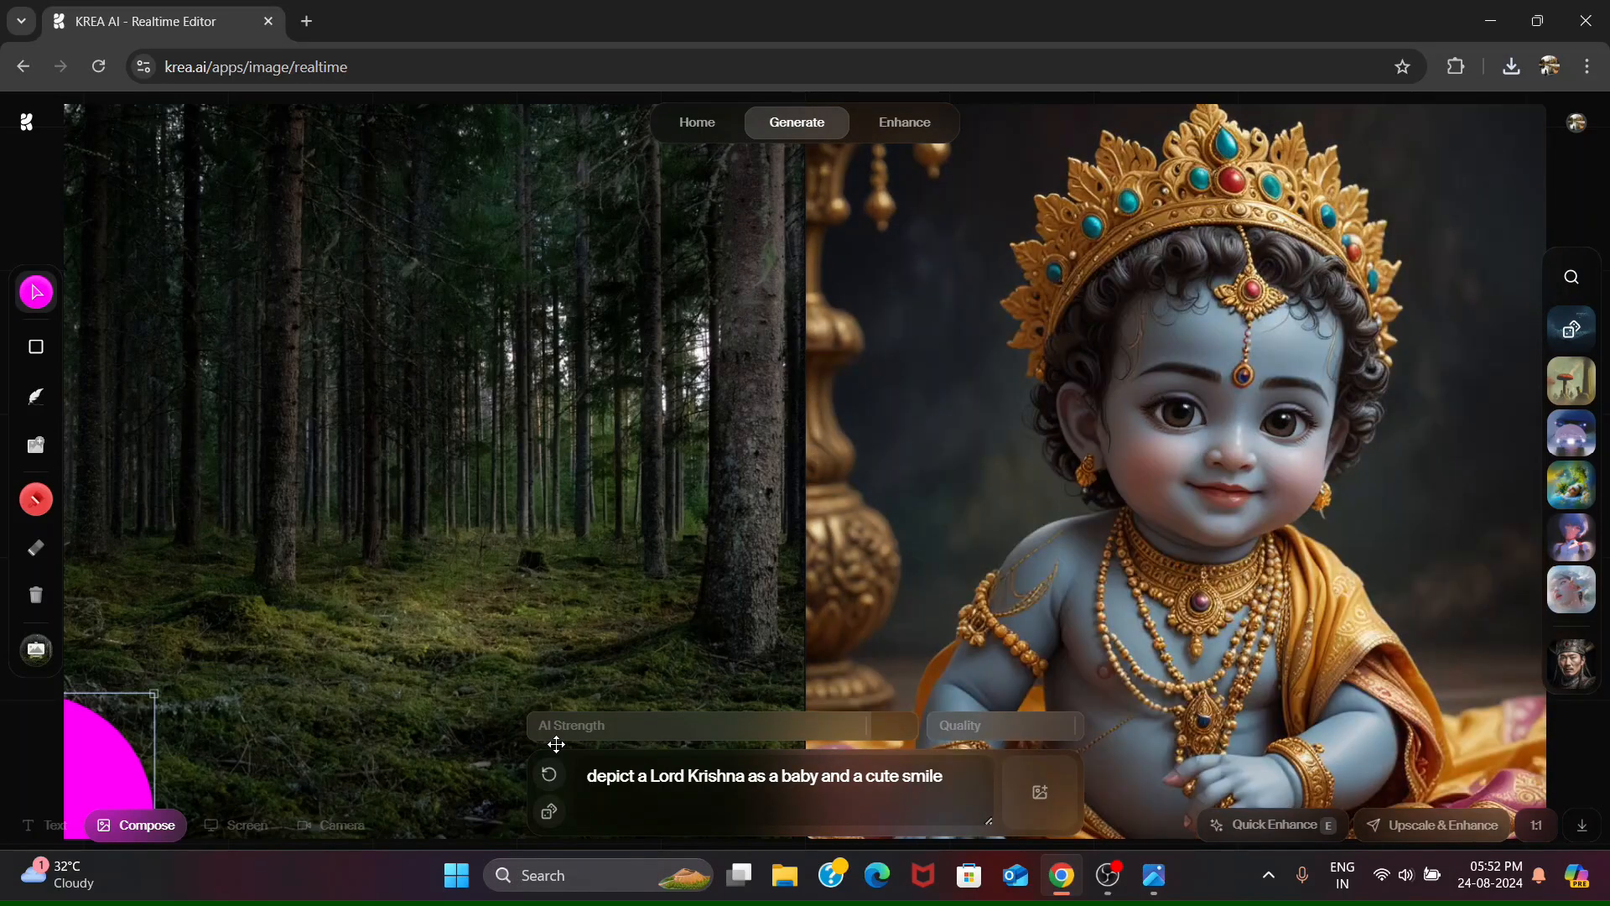
{"action": "type", "text": " holding flute in hand"}
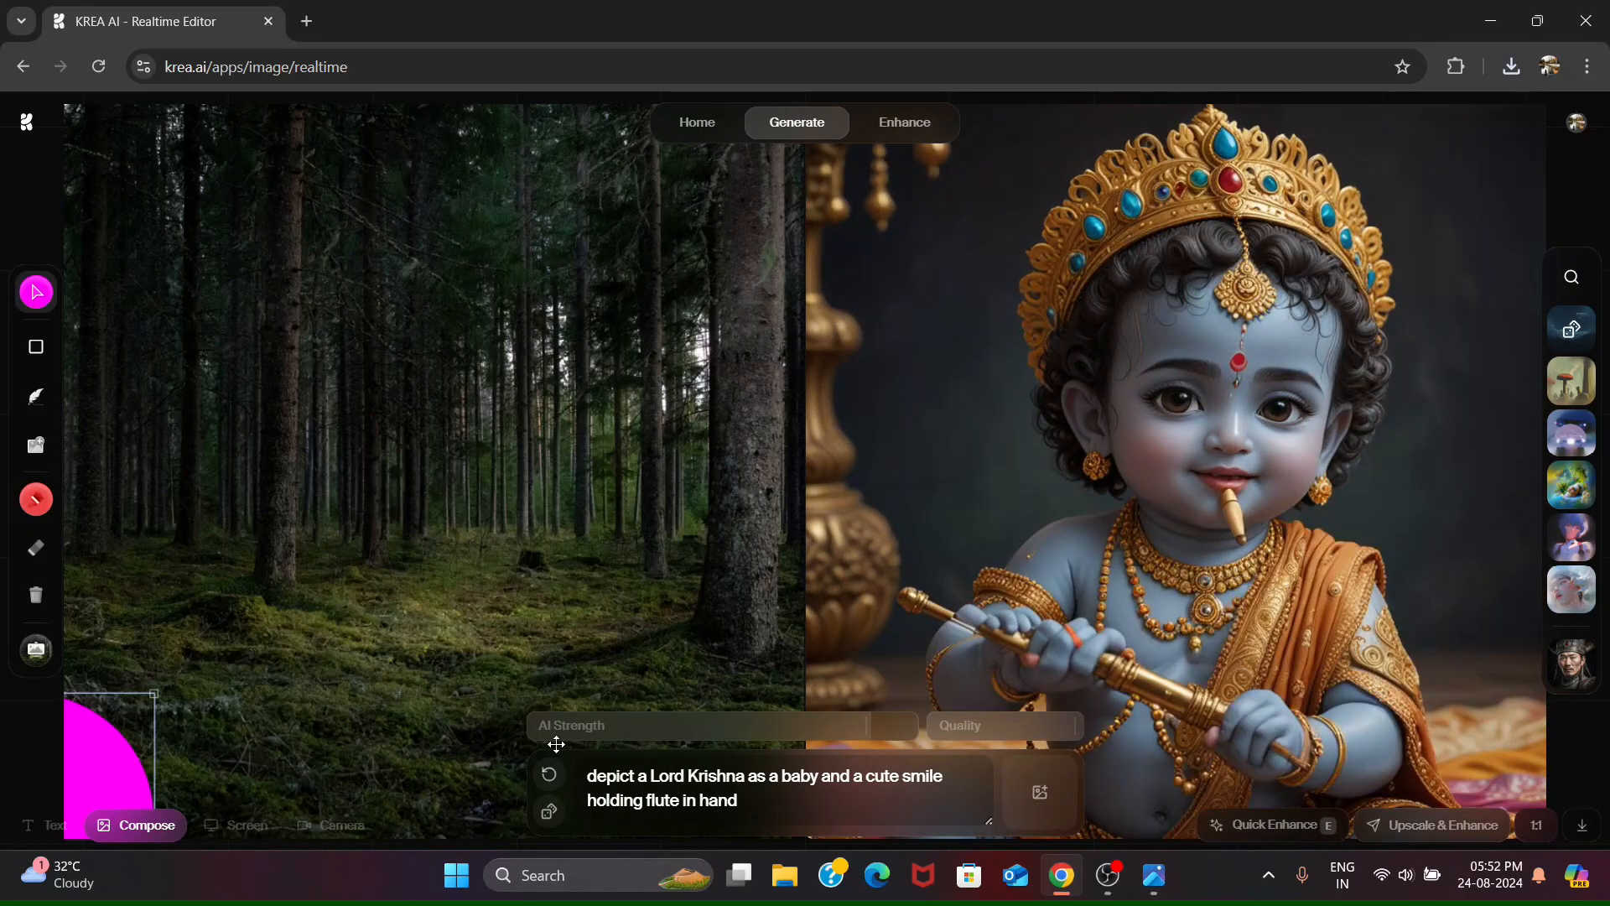
{"action": "type", "text": " and butter in other hand"}
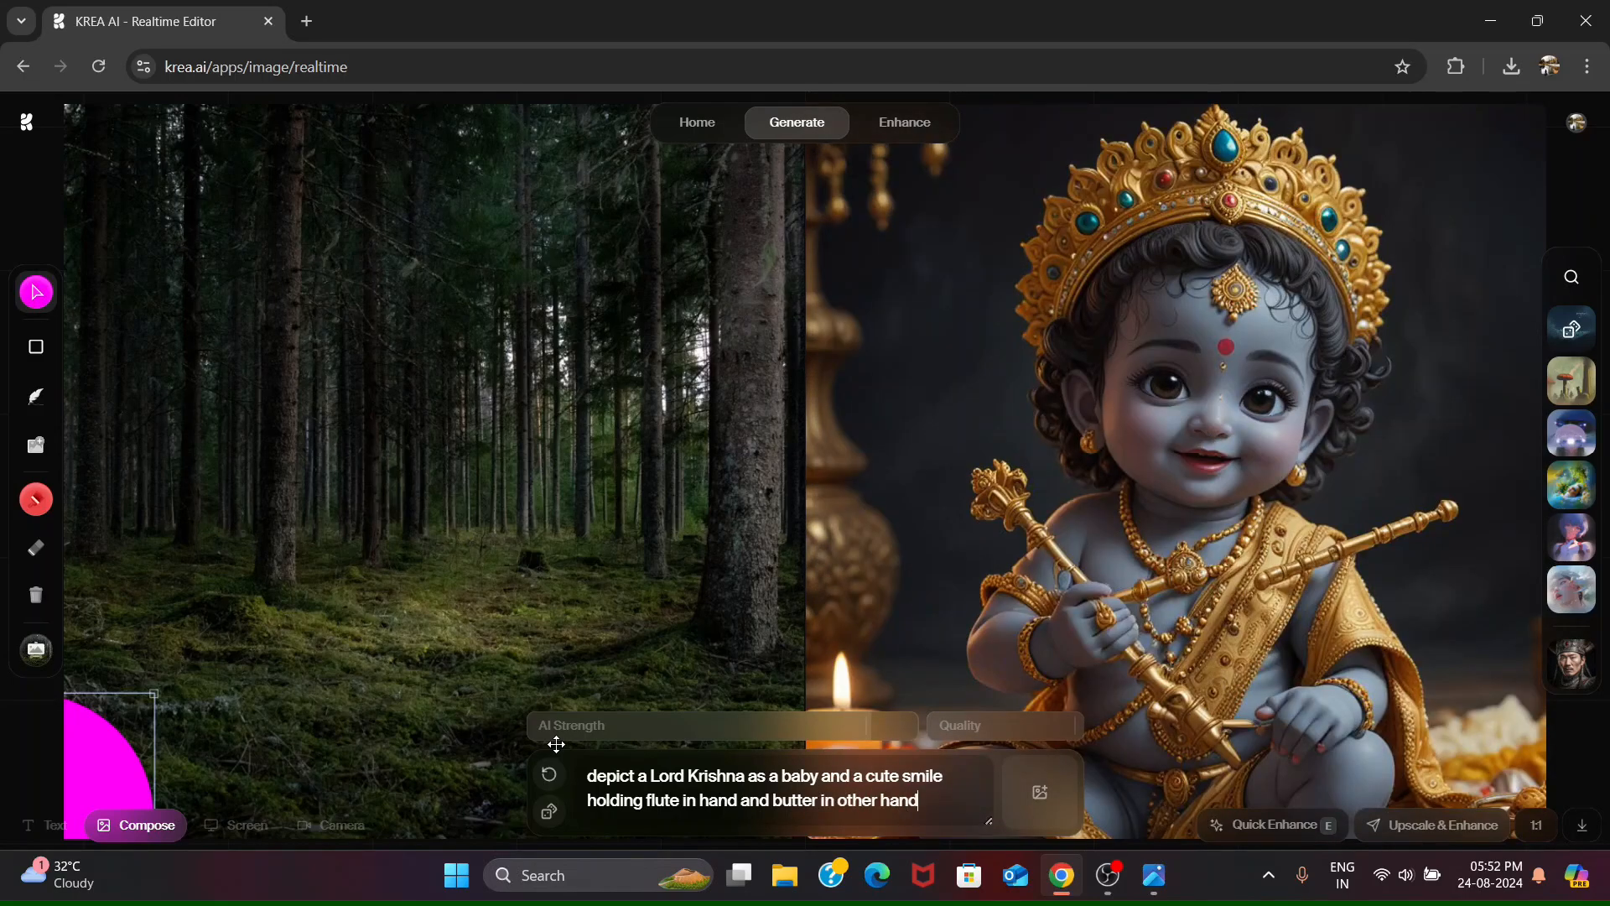
- Change the prompt's ending after "cute smile" to ", eating butter" and remove the "a" before "Lord Krishna"
{"action": "key", "text": "ctrl+BackSpace"}
{"action": "key", "text": "ctrl+BackSpace"}
{"action": "key", "text": "ctrl+BackSpace"}
{"action": "key", "text": "ctrl+BackSpace"}
{"action": "key", "text": "ctrl+BackSpace"}
{"action": "key", "text": "ctrl+BackSpace"}
{"action": "key", "text": "ctrl+BackSpace"}
{"action": "key", "text": "ctrl+BackSpace"}
{"action": "key", "text": "ctrl+BackSpace"}
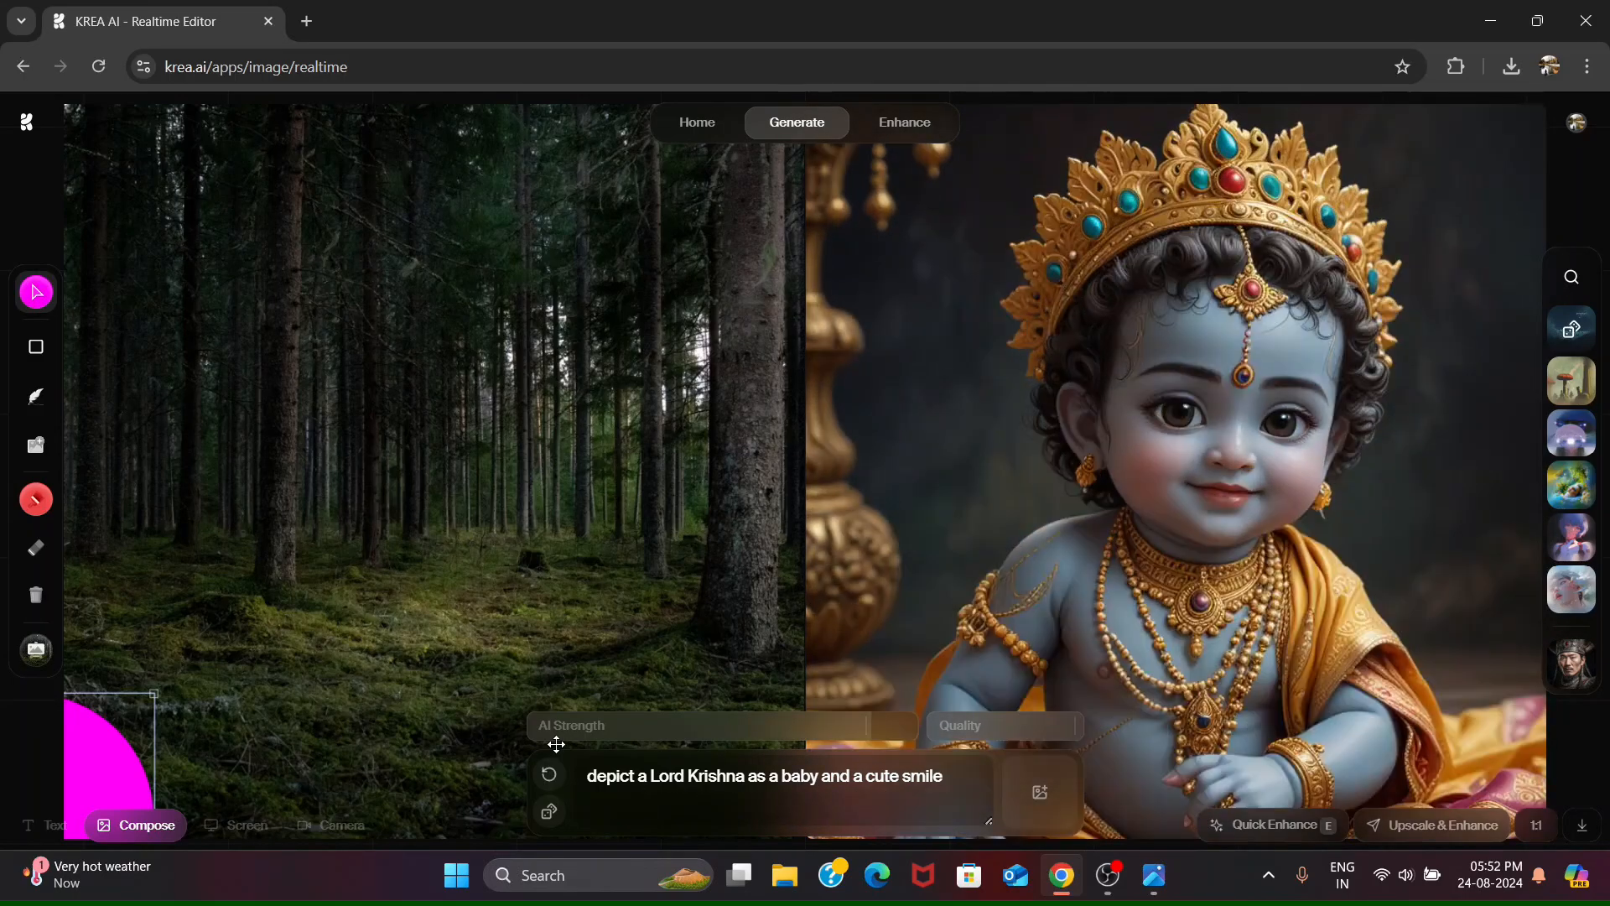
{"action": "type", "text": ", eating butter"}
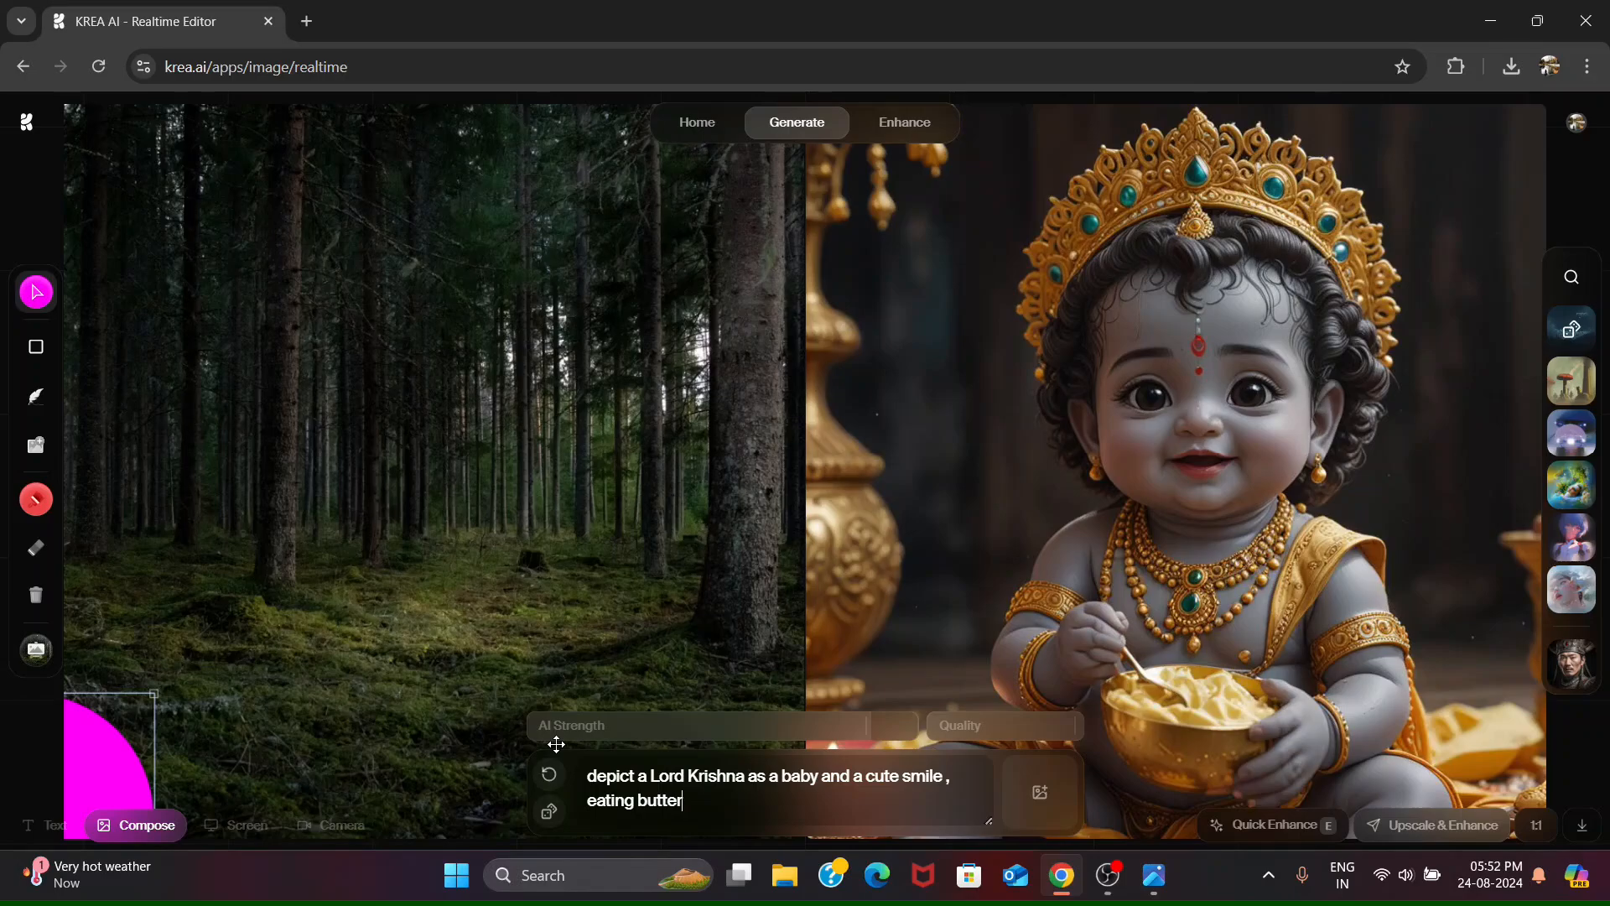
{"action": "left_click", "coordinate": [644, 776]}
{"action": "key", "text": "BackSpace"}
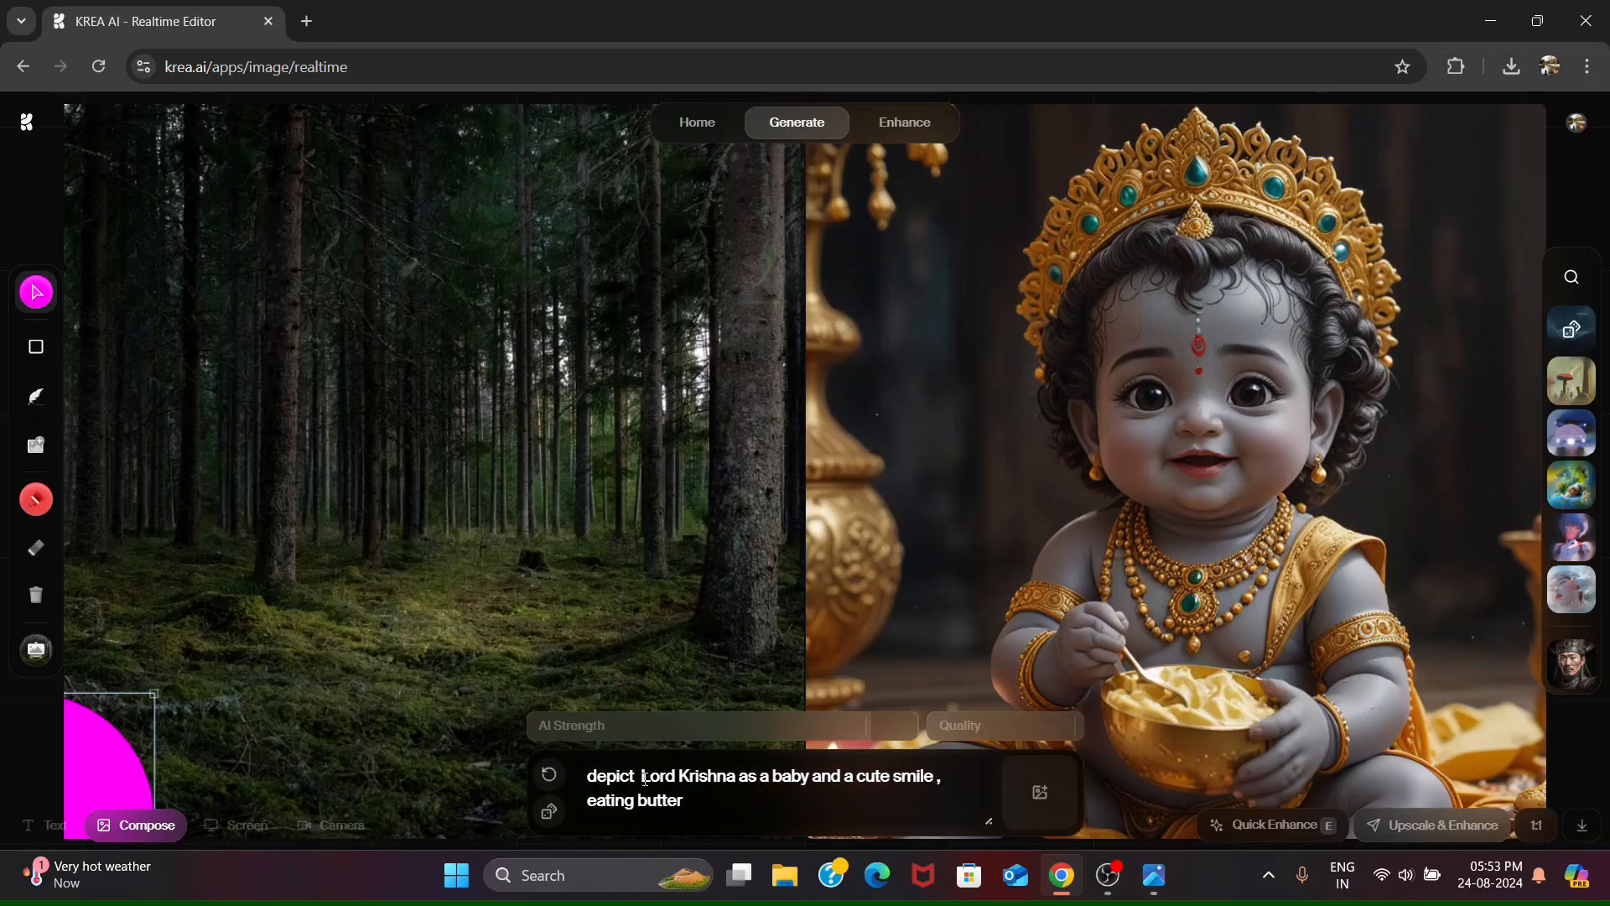
- Try rewording "and a cute smile" as "with cute smile" in the Lord Krishna prompt
{"action": "key", "text": "ctrl+BackSpace"}
{"action": "type", "text": "with"}
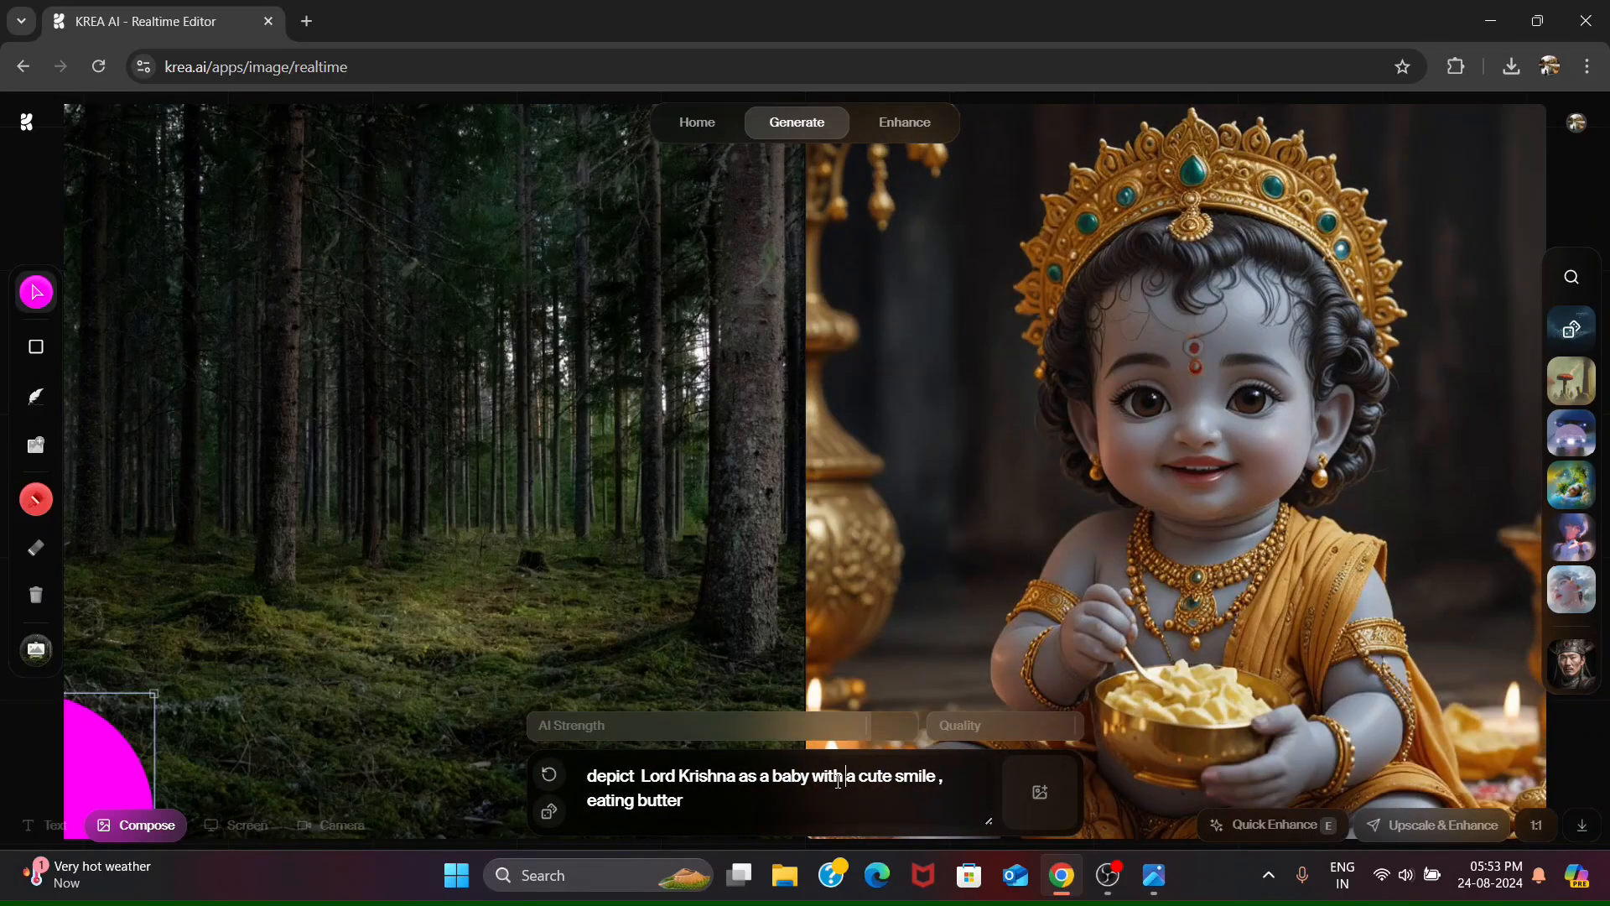
{"action": "left_click", "coordinate": [865, 770]}
{"action": "key", "text": "BackSpace"}
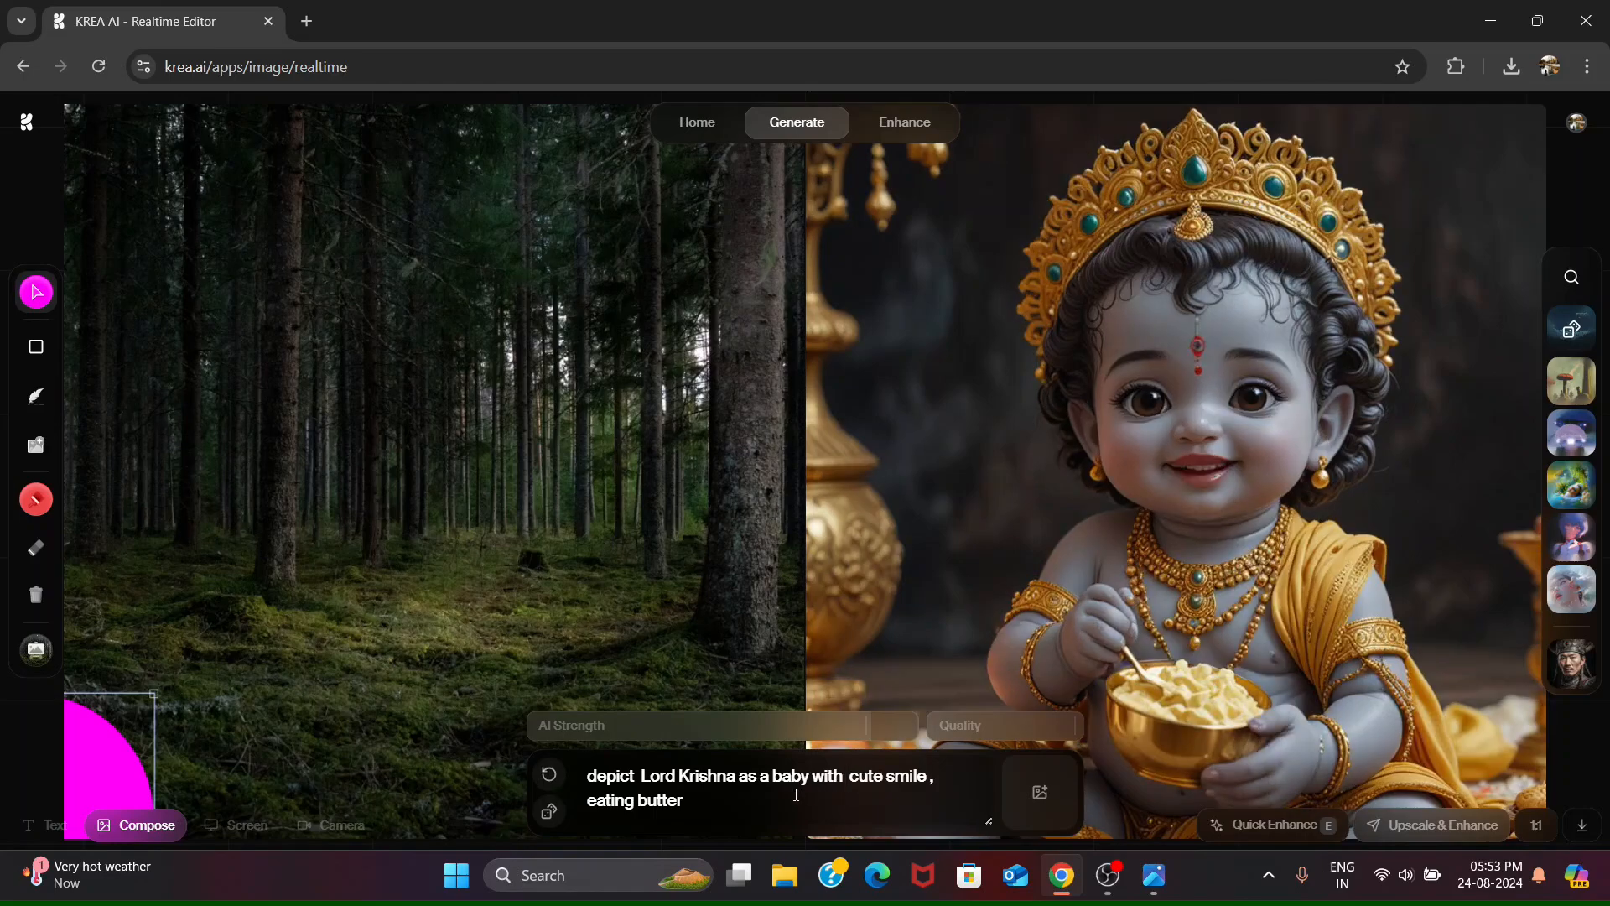
- Undo the rewording so the prompt reads "and a cute smile" again
{"action": "key", "text": "BackSpace"}
{"action": "key", "text": "ctrl+z"}
{"action": "key", "text": "ctrl+z"}
{"action": "key", "text": "ctrl+z"}
{"action": "key", "text": "ctrl+z"}
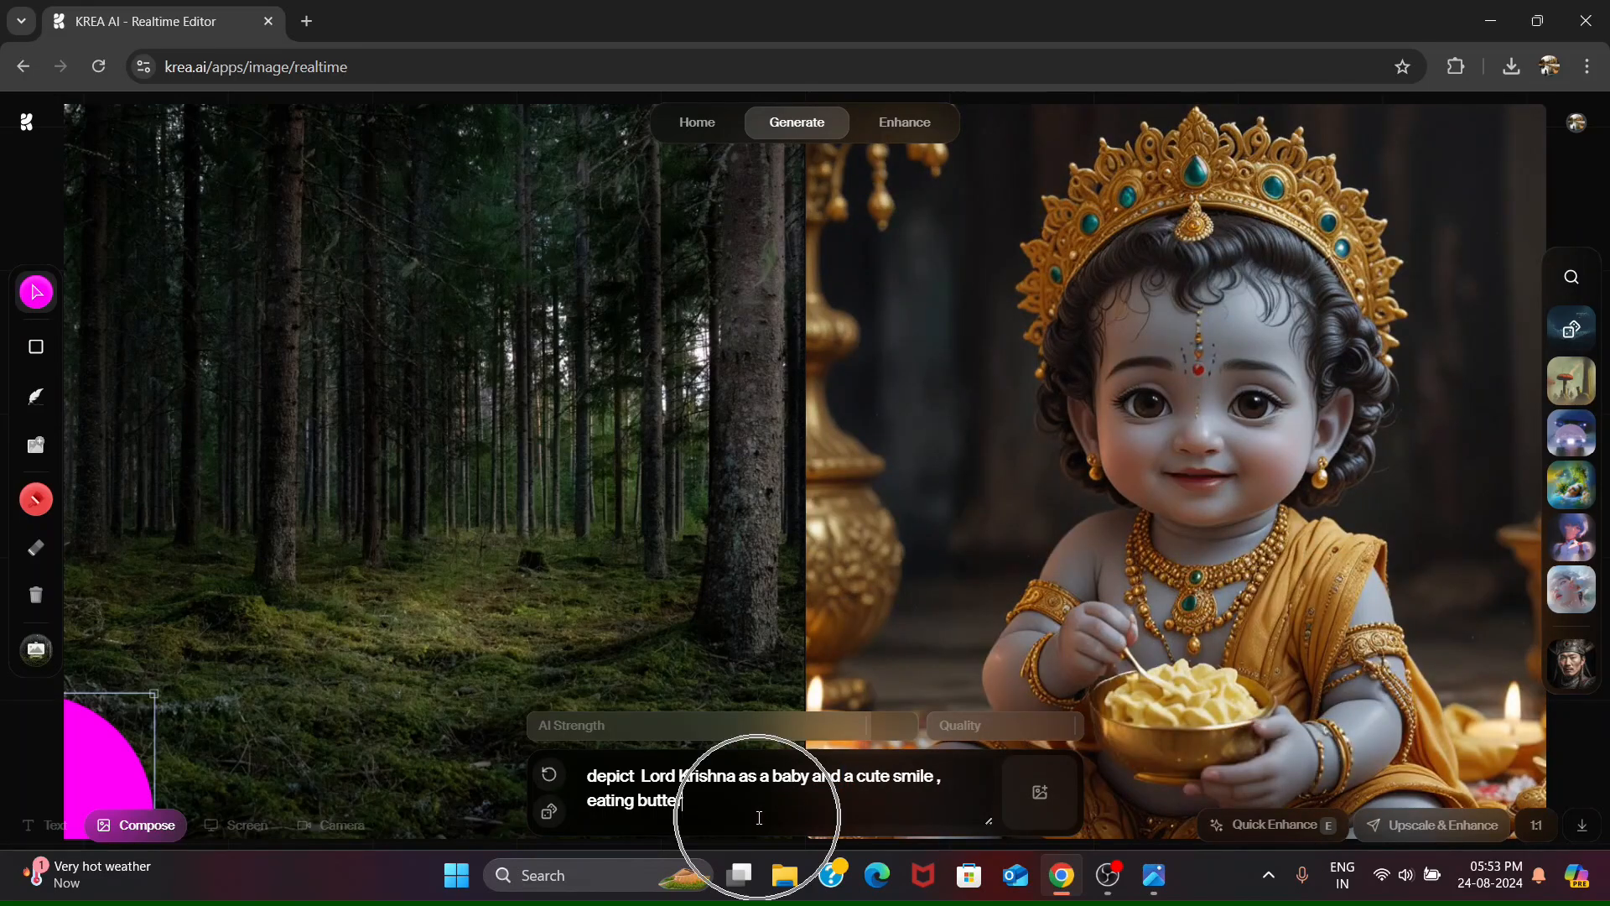
- Replace the whole Lord Krishna prompt with "dark forest and pack of wolves,"
{"action": "left_click_drag", "start_coordinate": [760, 818], "coordinate": [633, 760]}
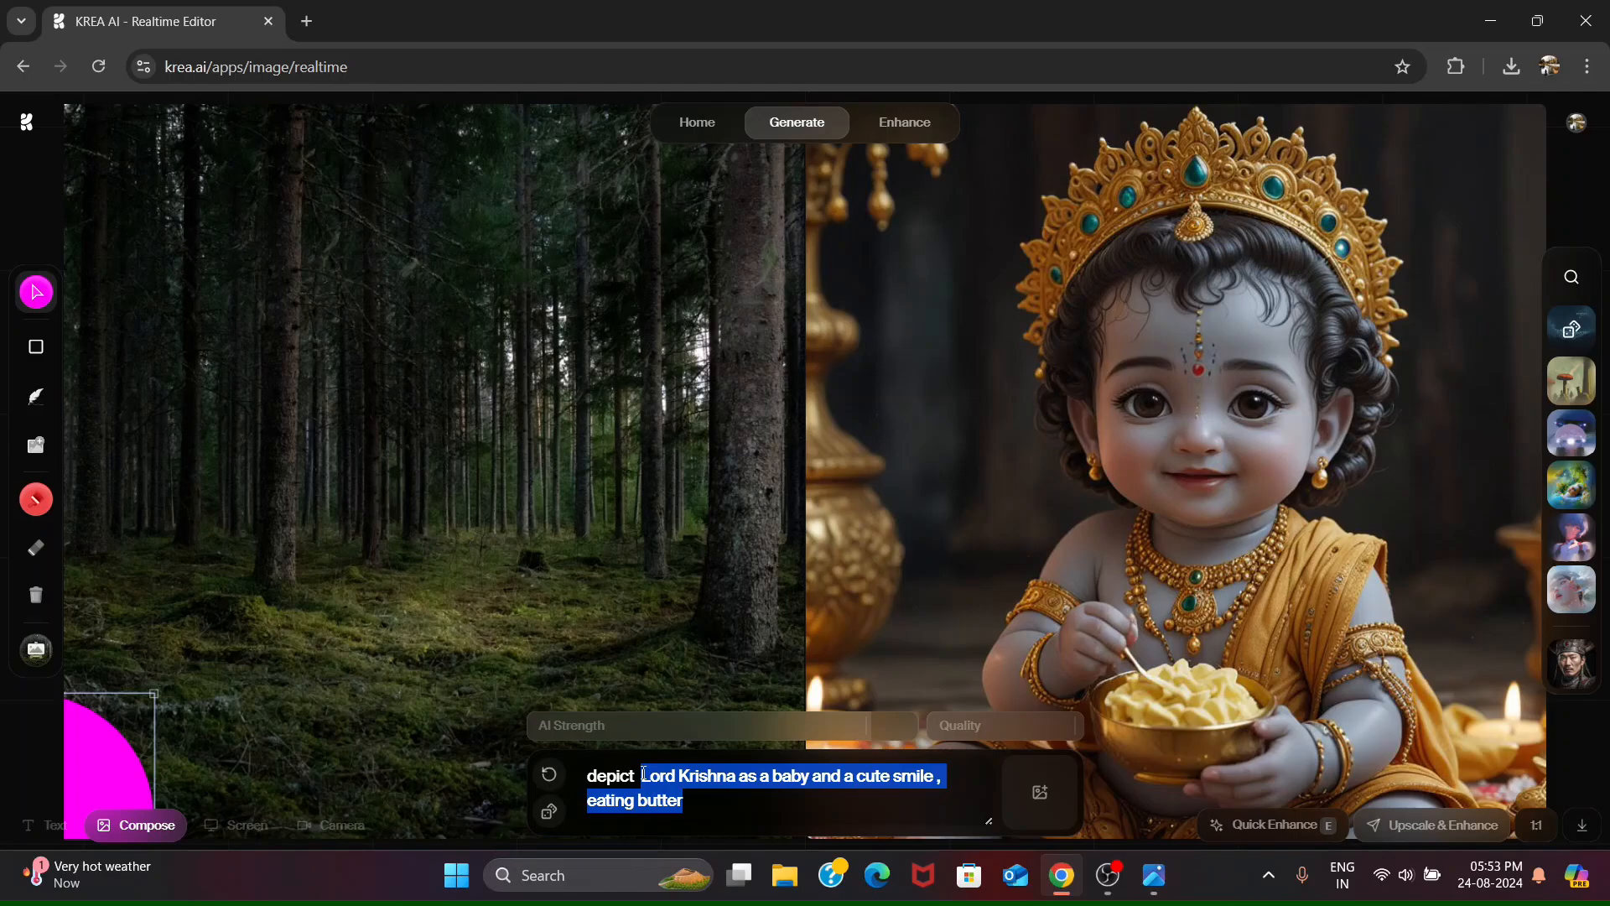
{"action": "key", "text": "BackSpace"}
{"action": "key", "text": "BackSpace"}
{"action": "key", "text": "BackSpace"}
{"action": "key", "text": "BackSpace"}
{"action": "key", "text": "BackSpace"}
{"action": "key", "text": "BackSpace"}
{"action": "key", "text": "BackSpace"}
{"action": "key", "text": "BackSpace"}
{"action": "key", "text": "BackSpace"}
{"action": "type", "text": "dark forest and"}
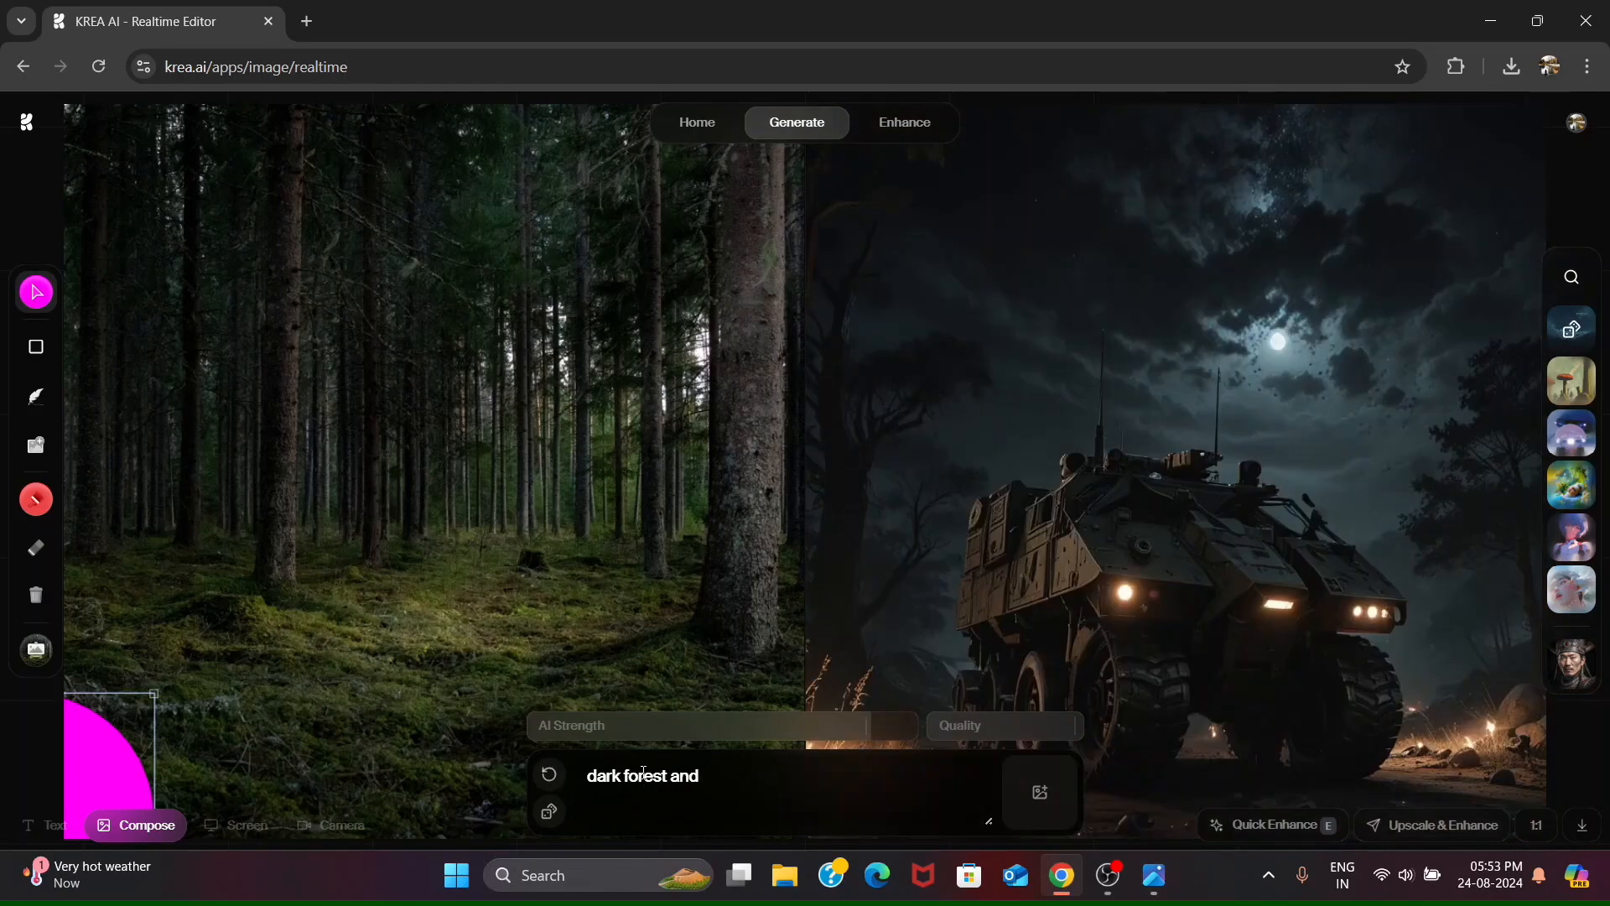
{"action": "type", "text": " pack of wolves,"}
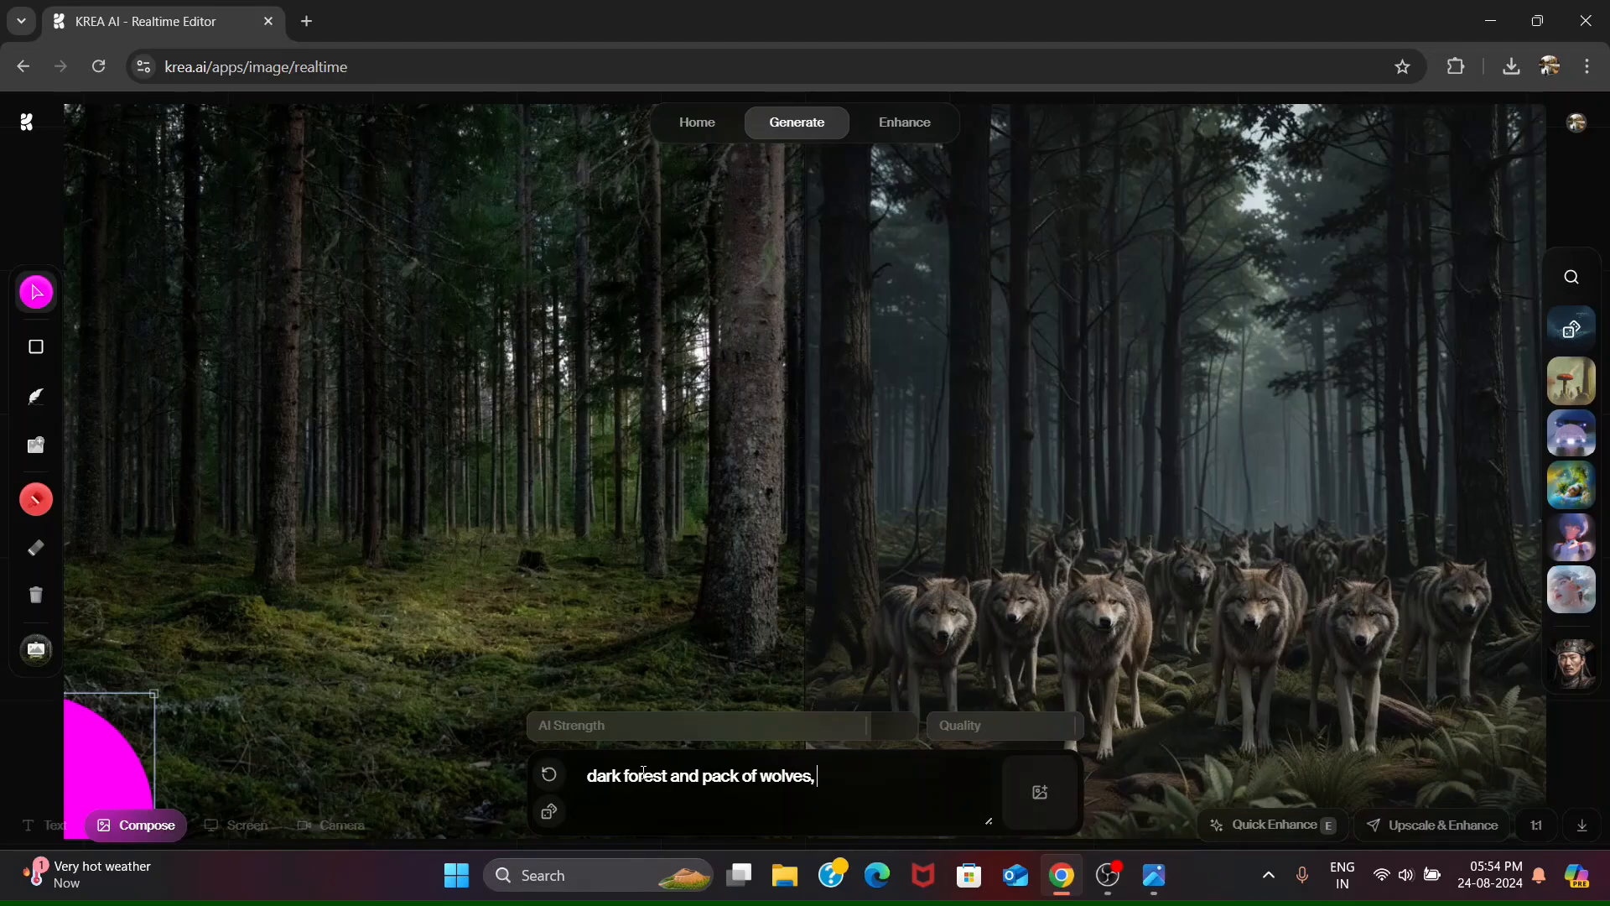
{"action": "type", "text": " with mowgli standi"}
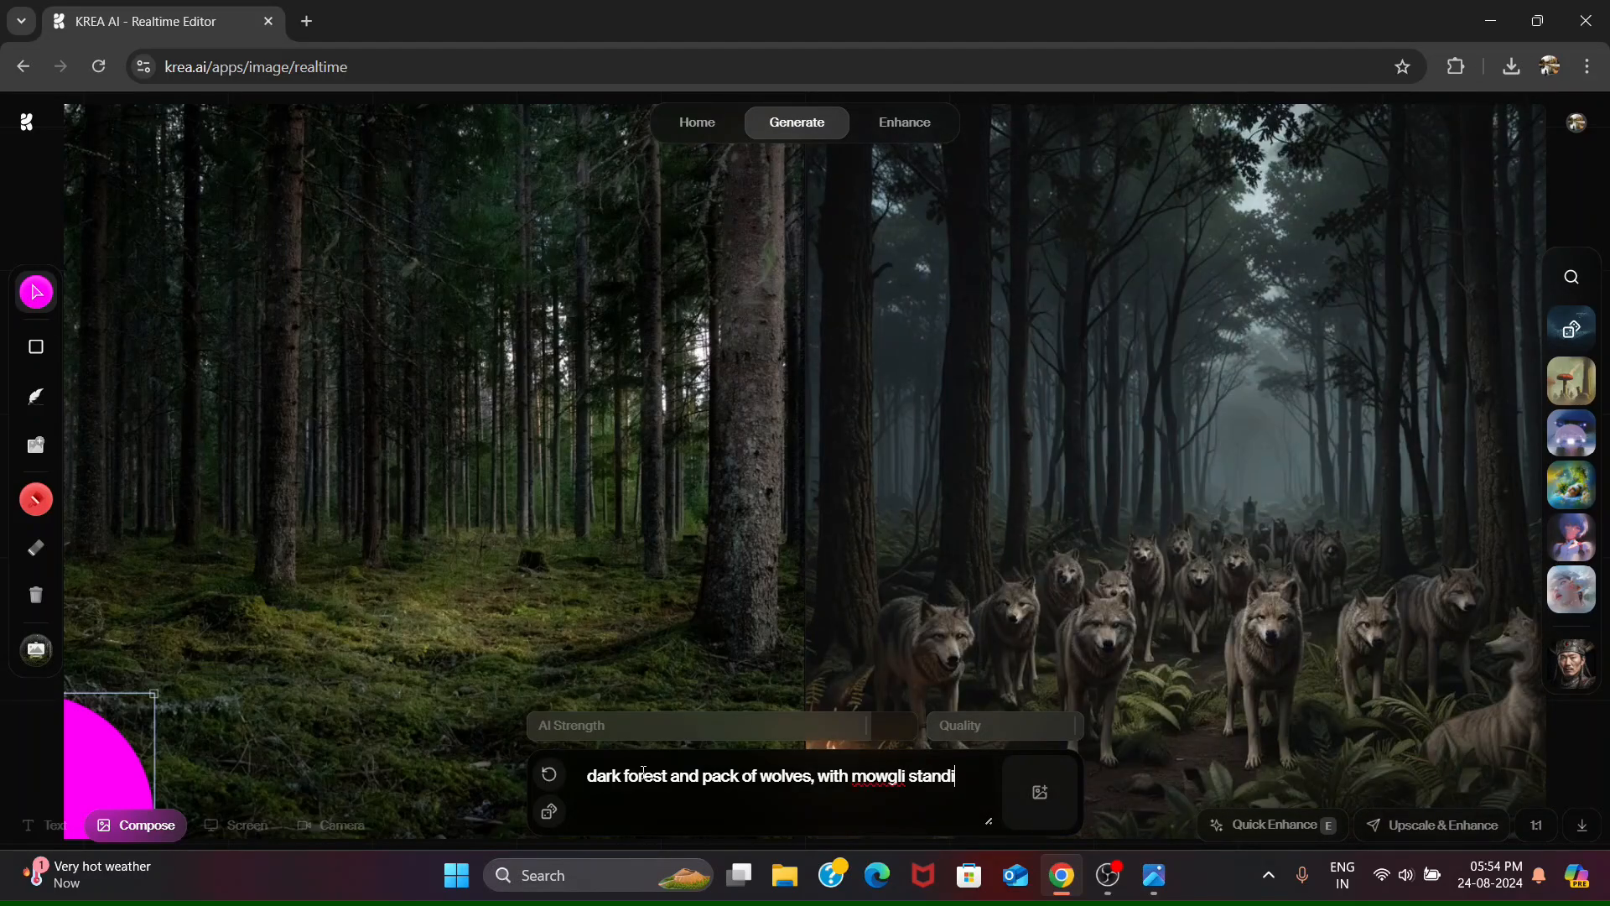
{"action": "type", "text": "ng in front of them"}
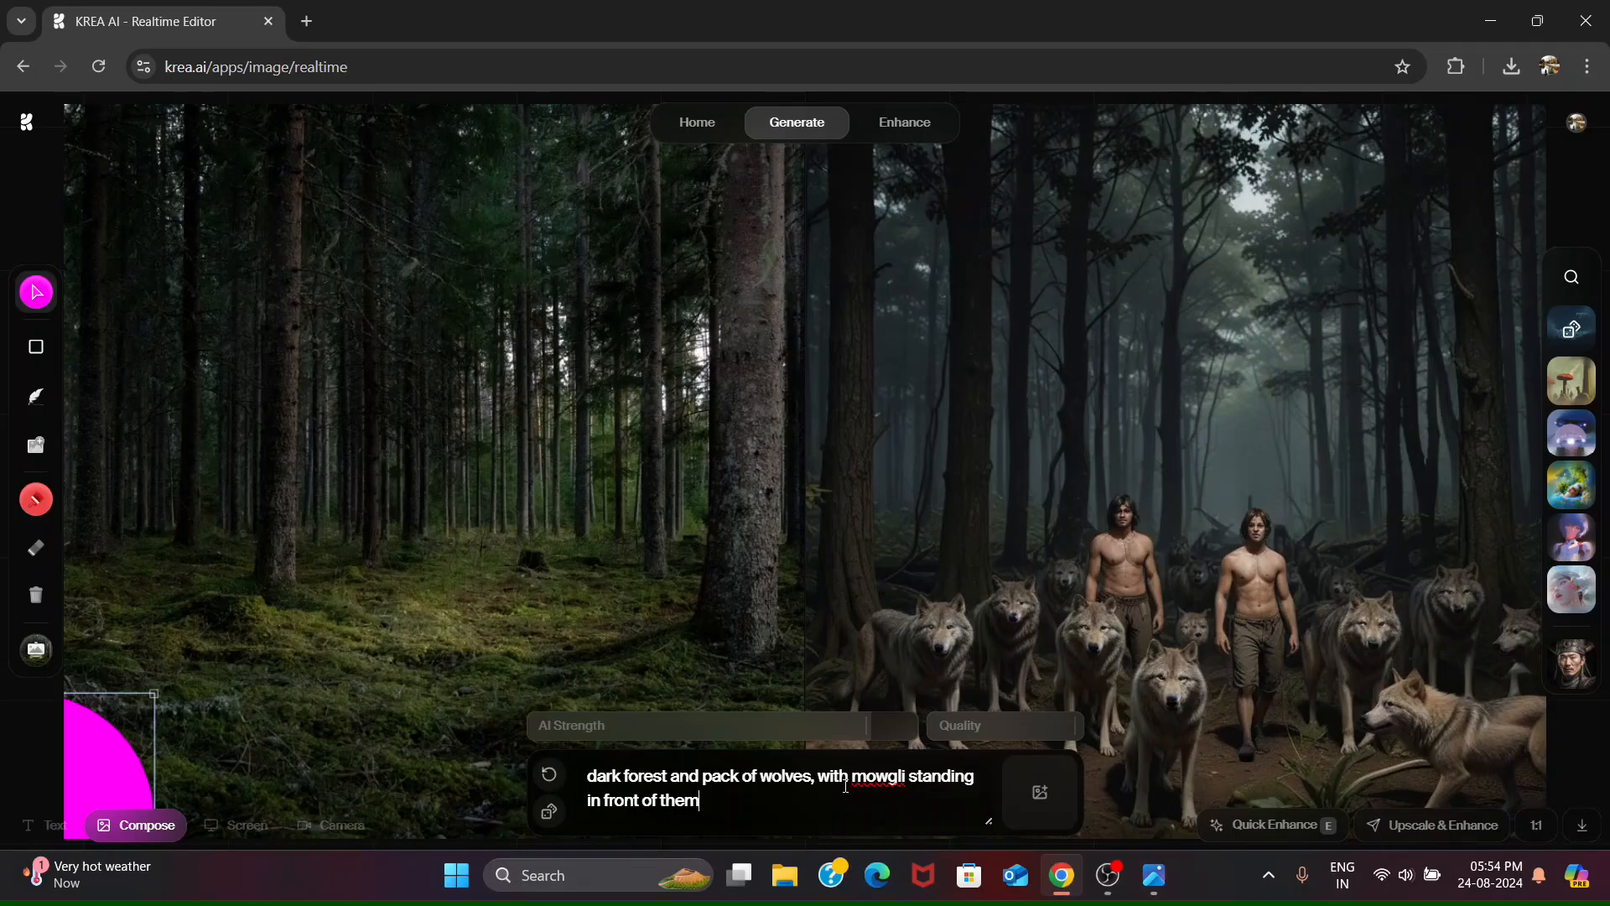
{"action": "type", "text": " a"}
- Extend the wolves prompt with "with a mowgli standing in front of them" and select the whole prompt text
{"action": "key", "text": "ctrl+a"}
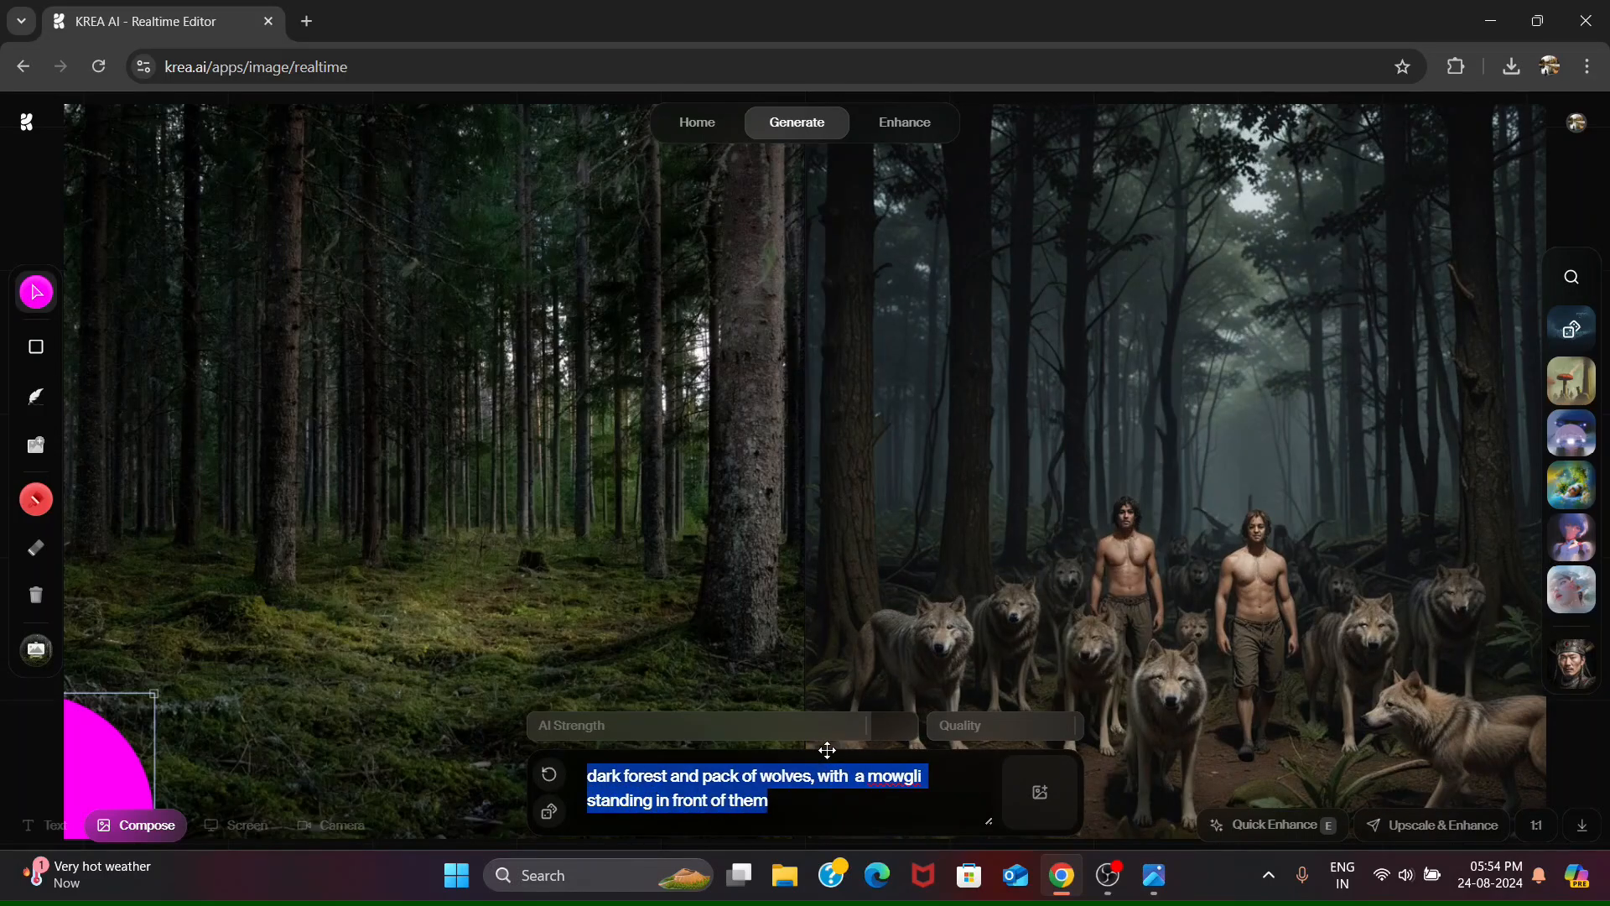